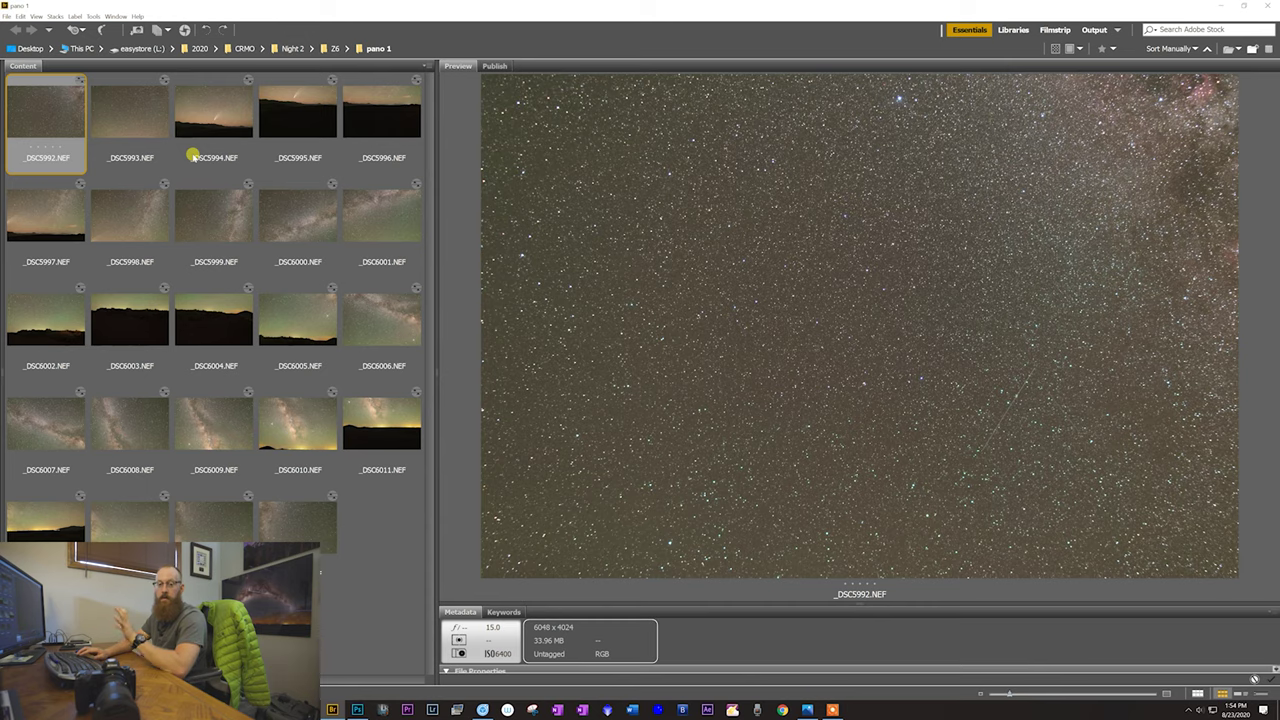
# Step: Look through the night-sky panorama frames in the pano 1 folder one by one, from _DSC5992.NEF to the last image
pyautogui.press('Right')
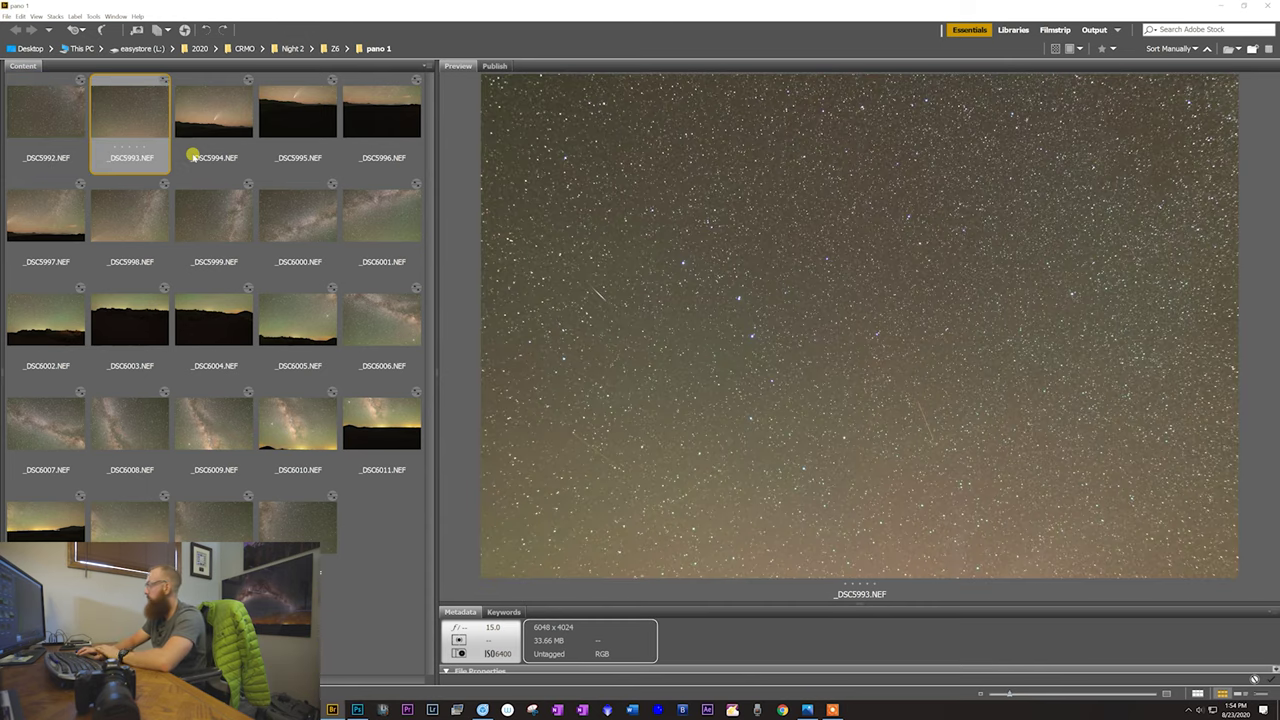
pyautogui.press('Right')
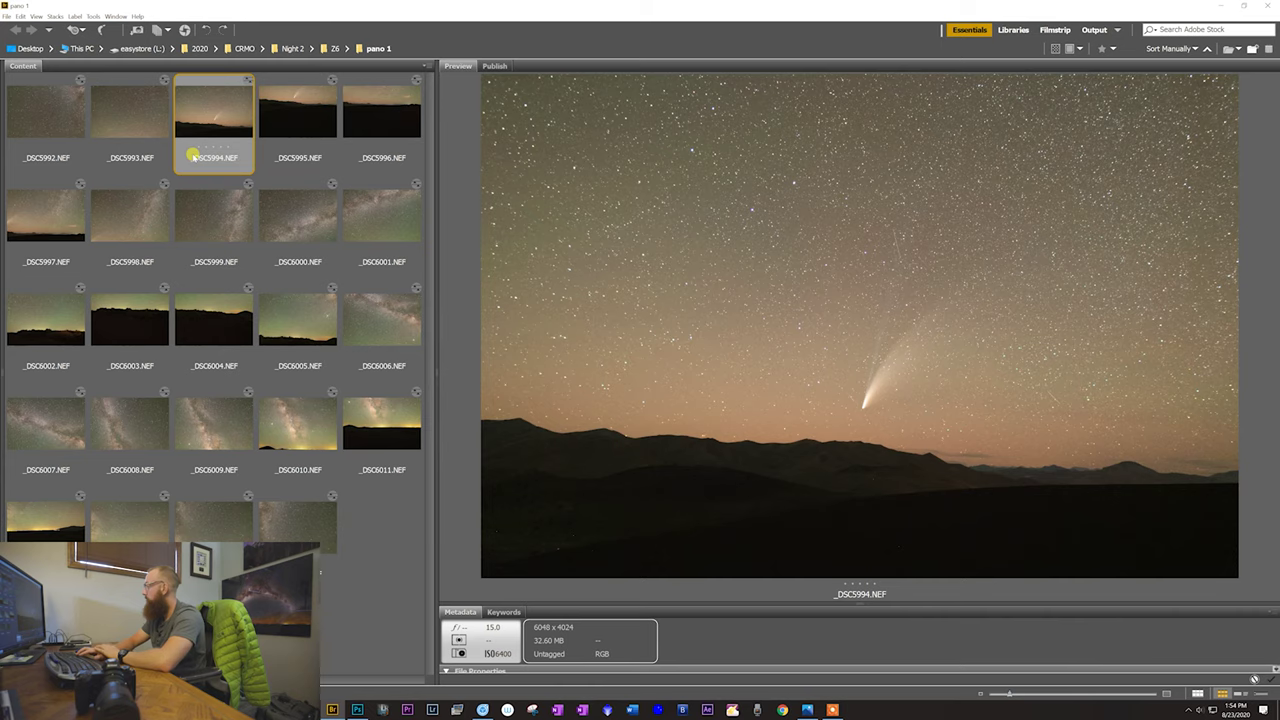
pyautogui.press('Right')
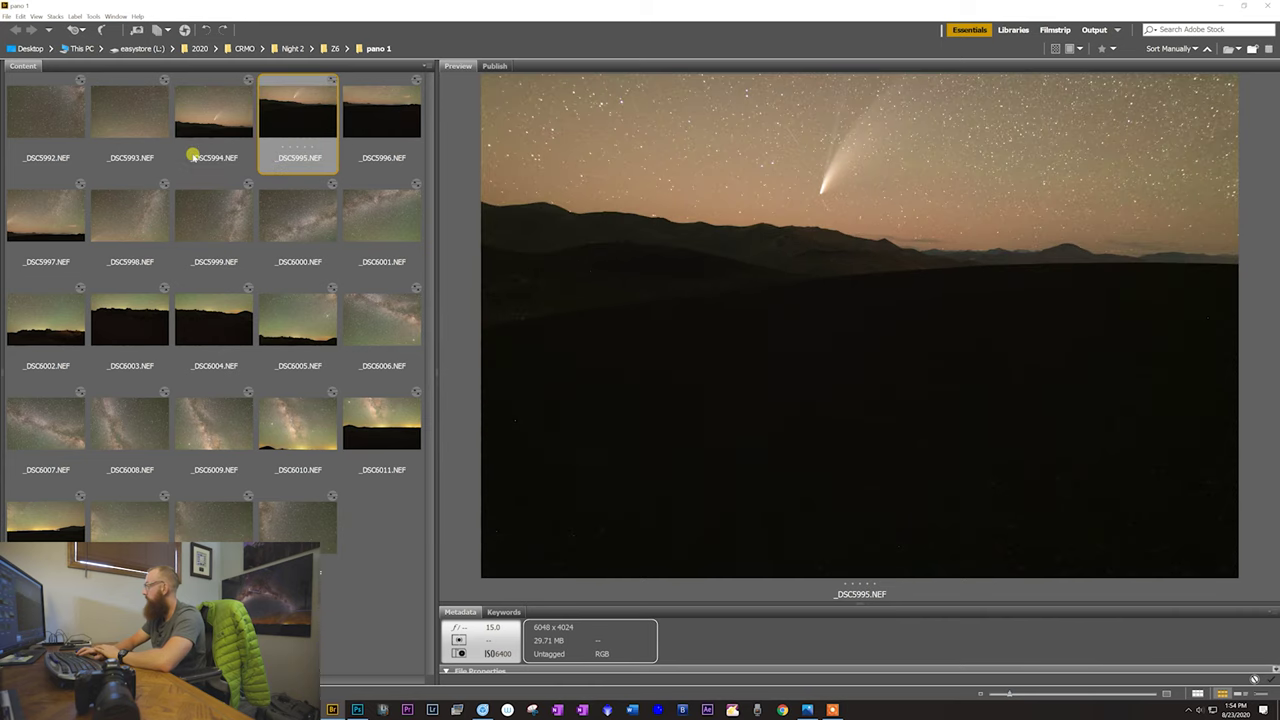
pyautogui.press('Left')
pyautogui.press('Right')
pyautogui.press('Right')
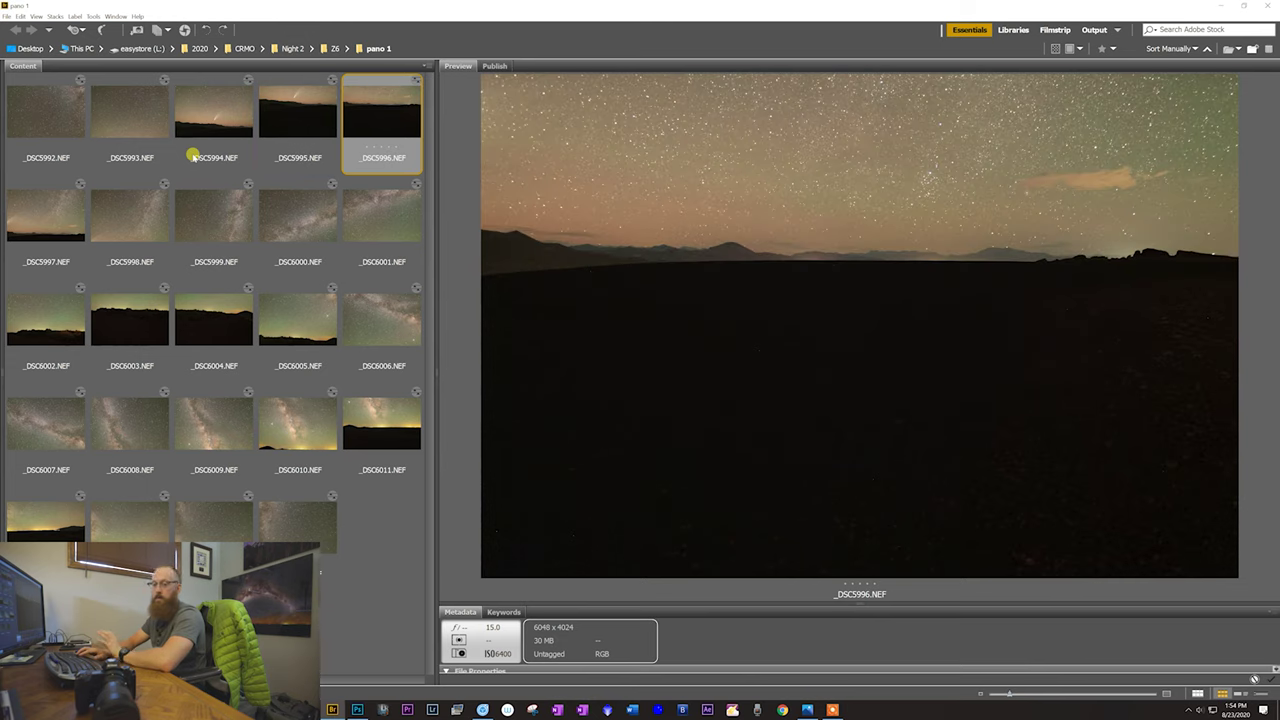
pyautogui.press('Right')
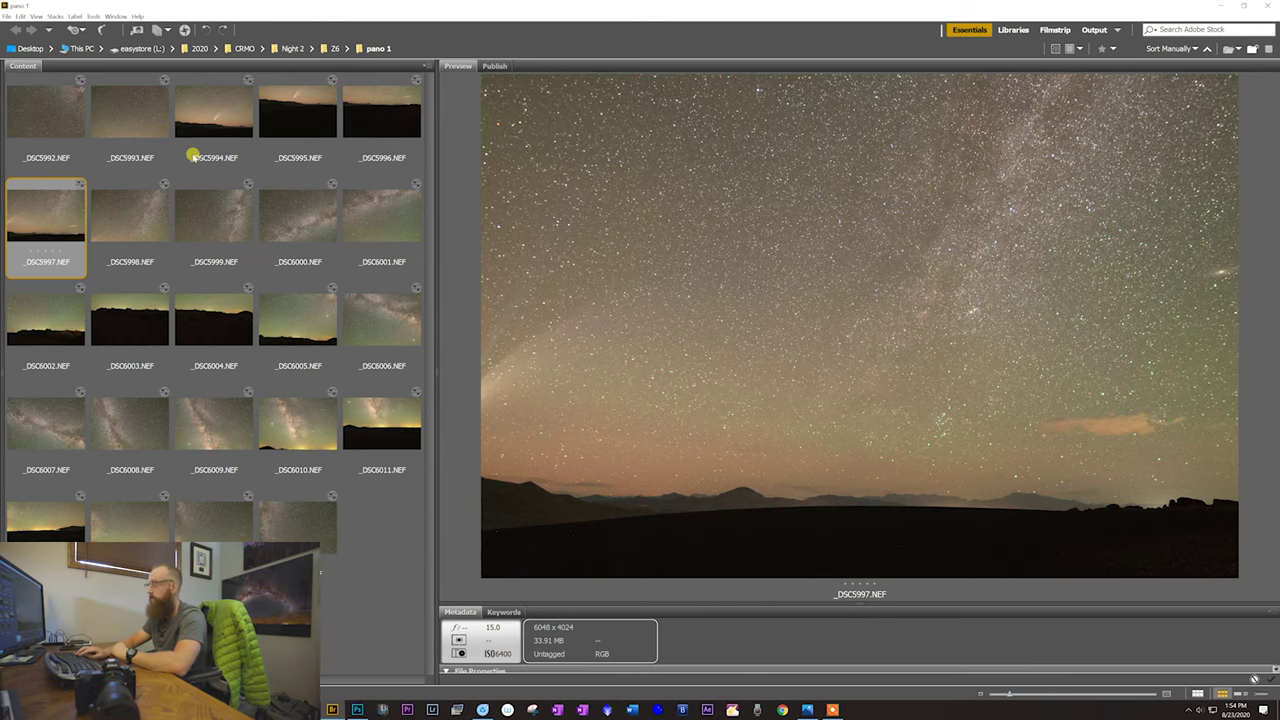
pyautogui.press('Right')
pyautogui.press('Right')
pyautogui.press('Right')
pyautogui.press('Right')
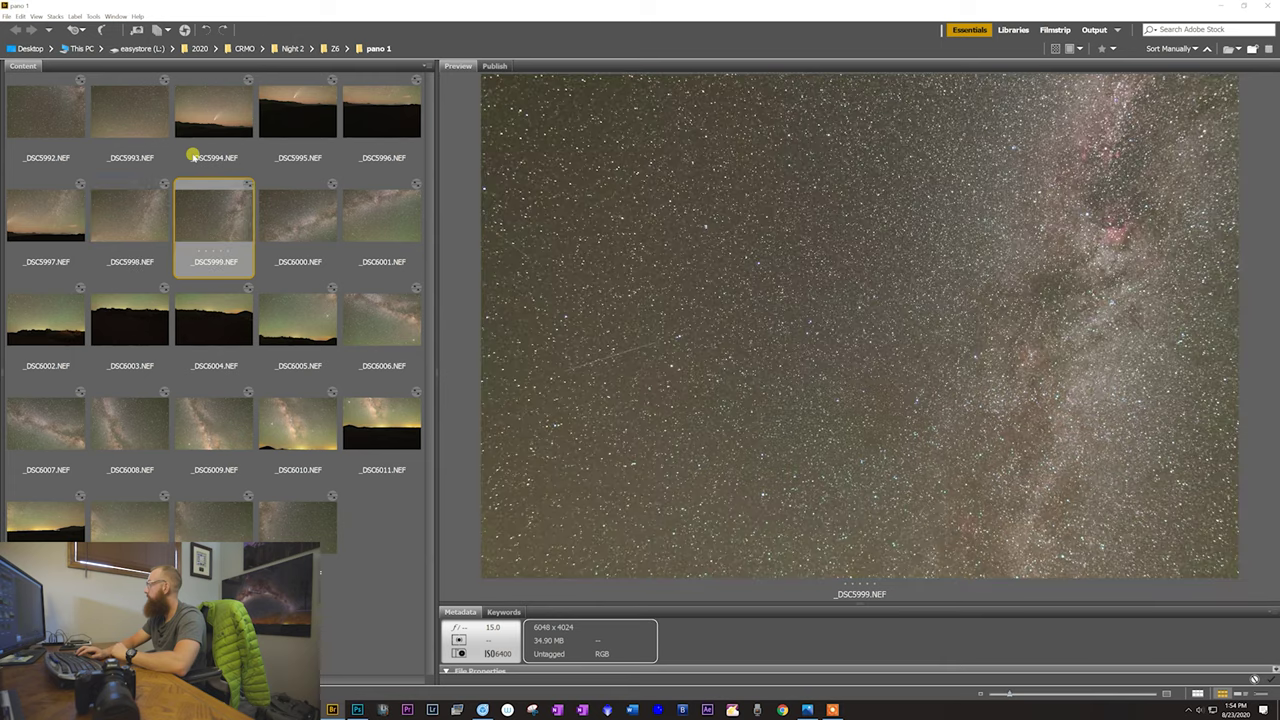
pyautogui.press('Right')
pyautogui.press('Right')
pyautogui.press('Right')
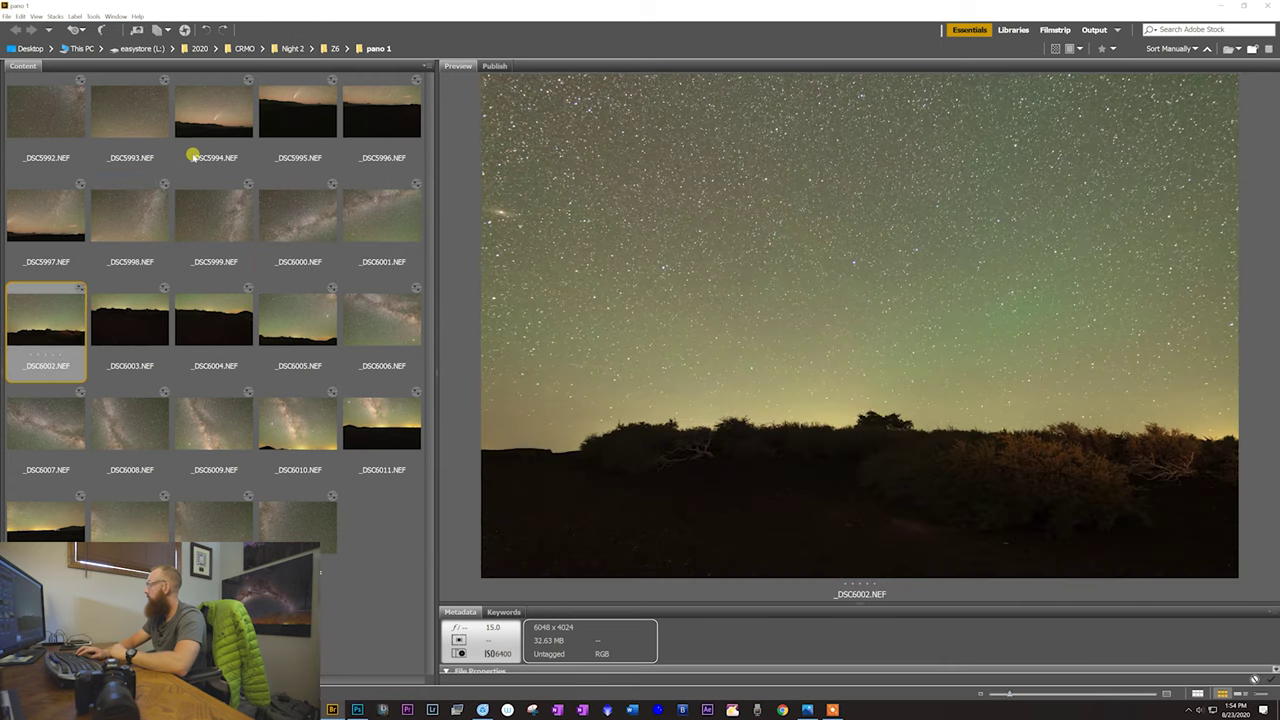
pyautogui.press('Right')
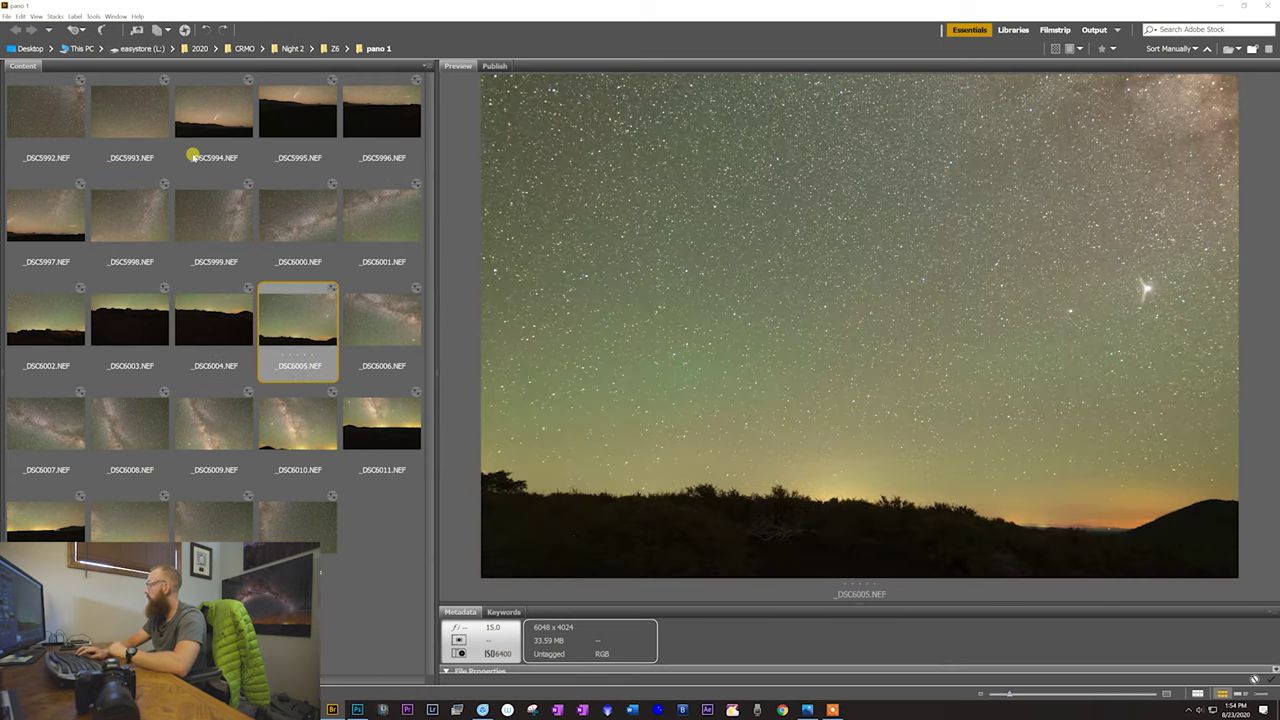
pyautogui.press('Right')
pyautogui.press('Right')
pyautogui.press('Right')
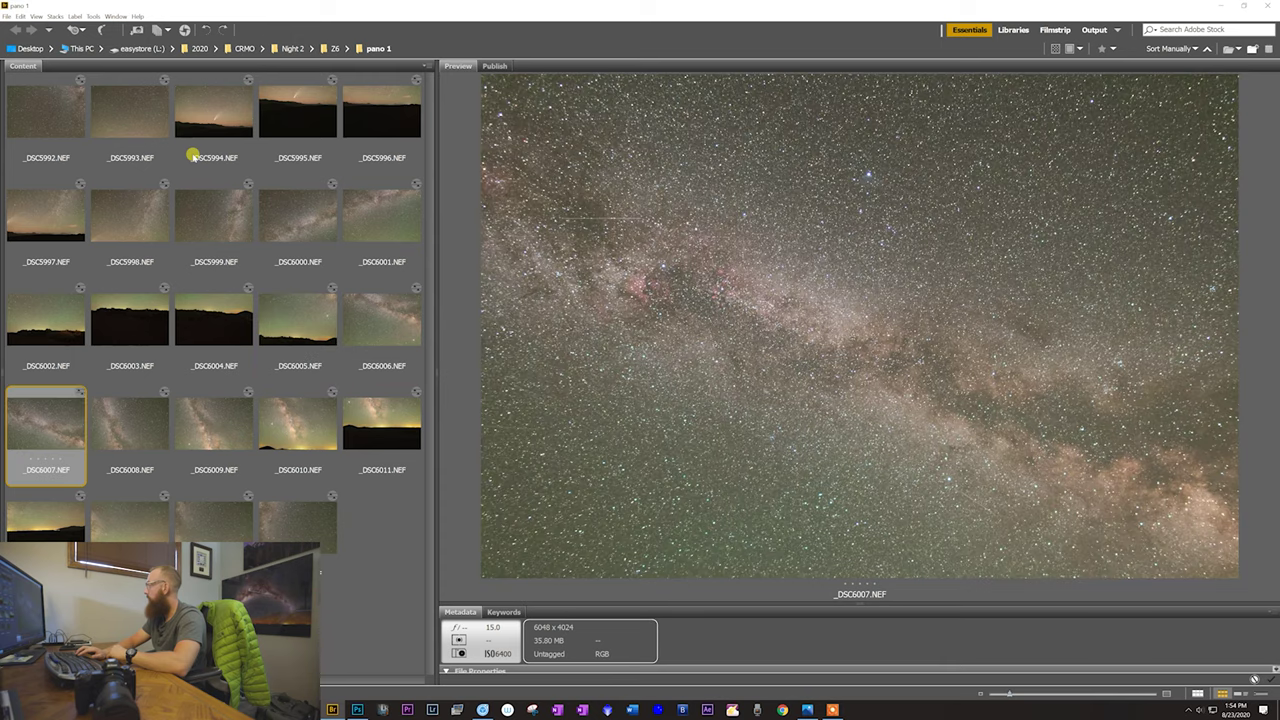
pyautogui.press('Right')
pyautogui.press('Right')
pyautogui.press('Right')
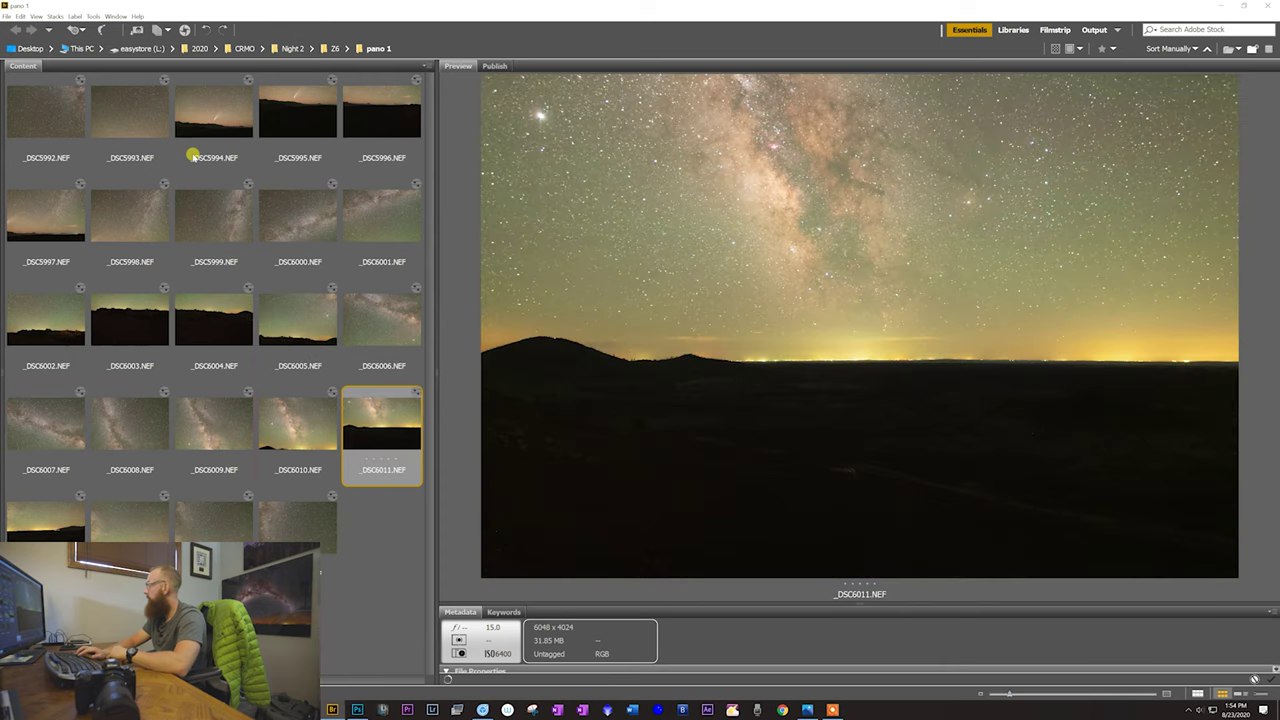
pyautogui.press('Right')
pyautogui.press('Right')
pyautogui.press('Right')
pyautogui.press('Right')
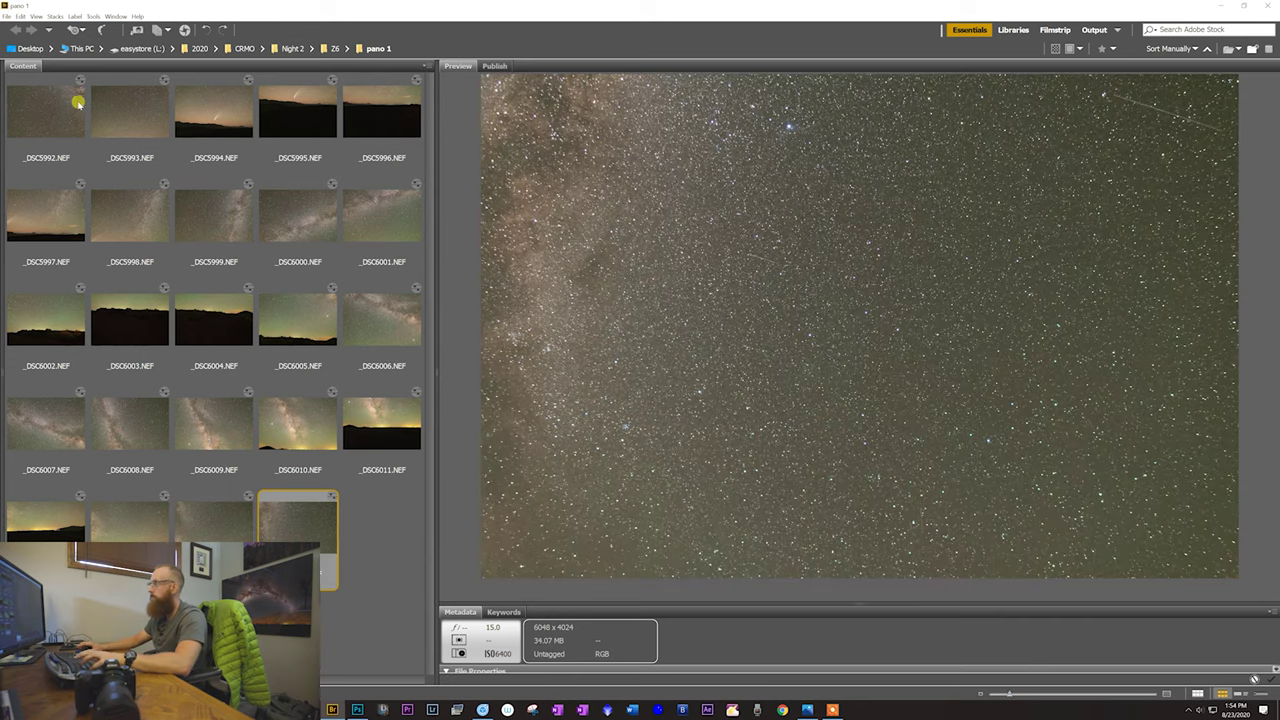
# Step: Select all 24 NEF files, switch to Camera Raw in Photoshop and select every image in the filmstrip
pyautogui.keyDown('shift'); pyautogui.click(73, 101); pyautogui.keyUp('shift')
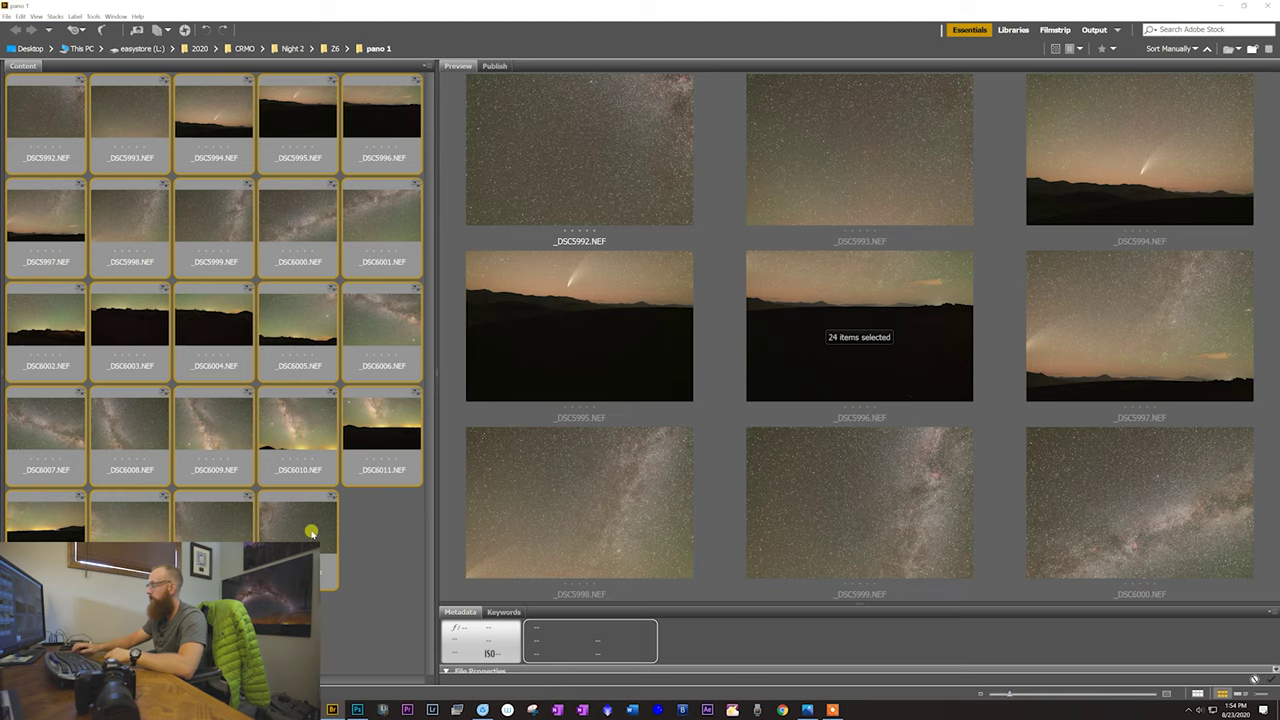
pyautogui.hotkey('alt', 'Tab')
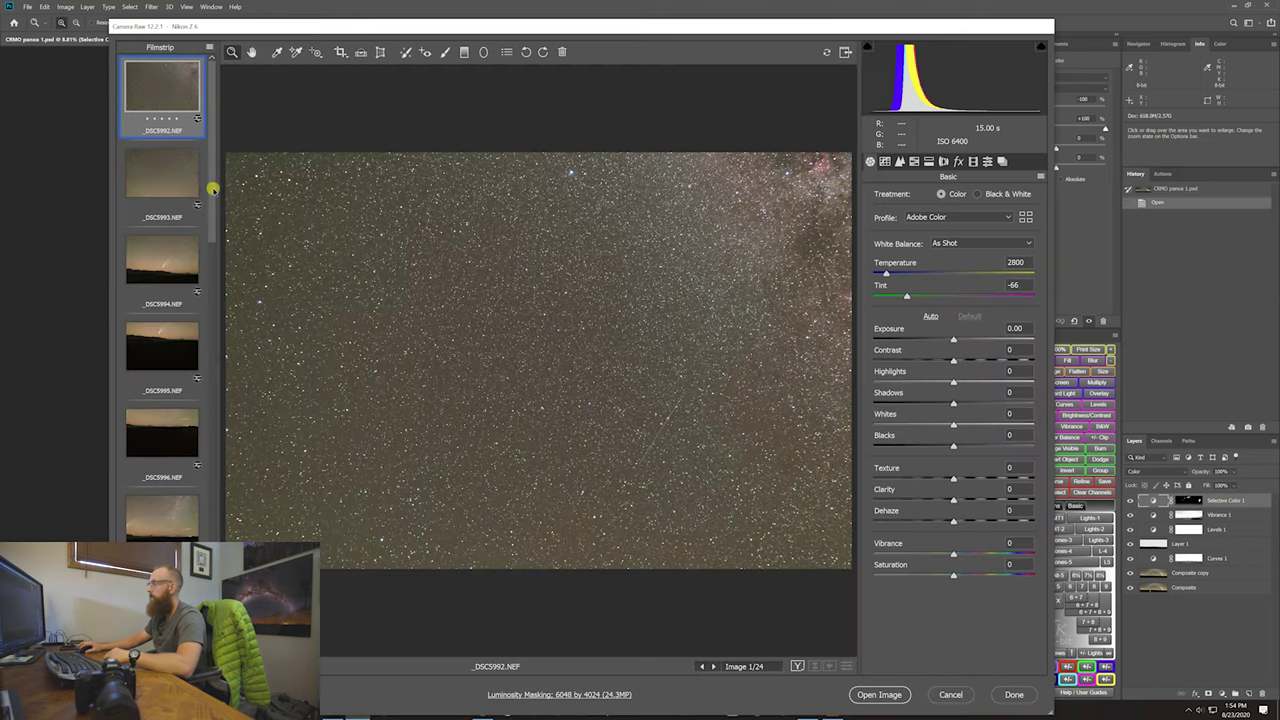
pyautogui.moveTo(213, 189); pyautogui.dragTo(216, 131)
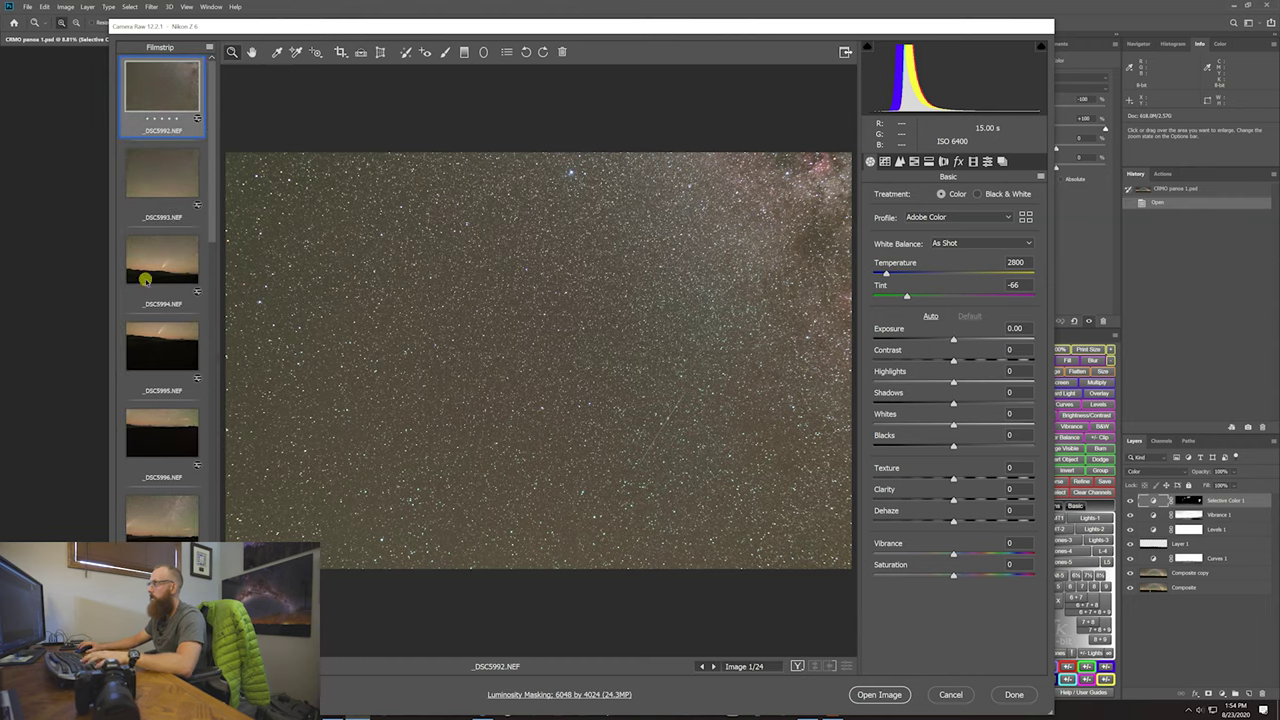
pyautogui.hotkey('ctrl', 'a')
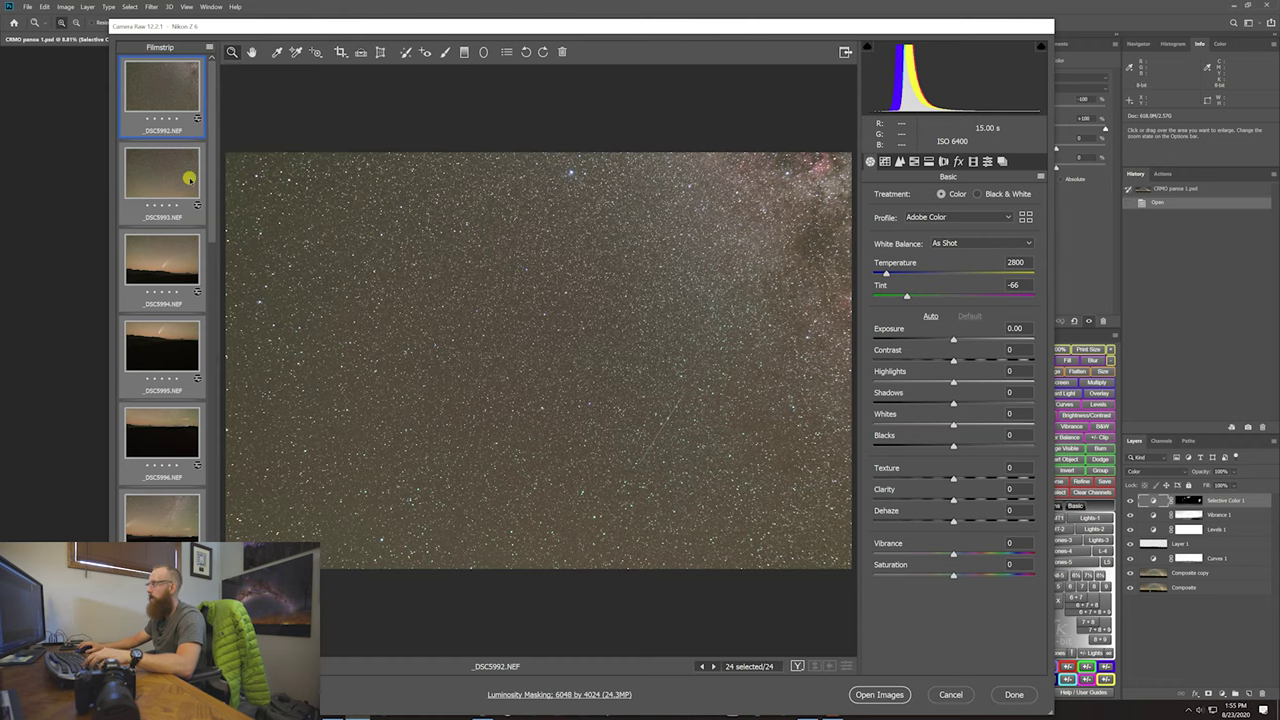
pyautogui.moveTo(203, 104)
pyautogui.mouseDown()
pyautogui.moveTo(237, 523)
pyautogui.moveTo(216, 100)
pyautogui.mouseUp()
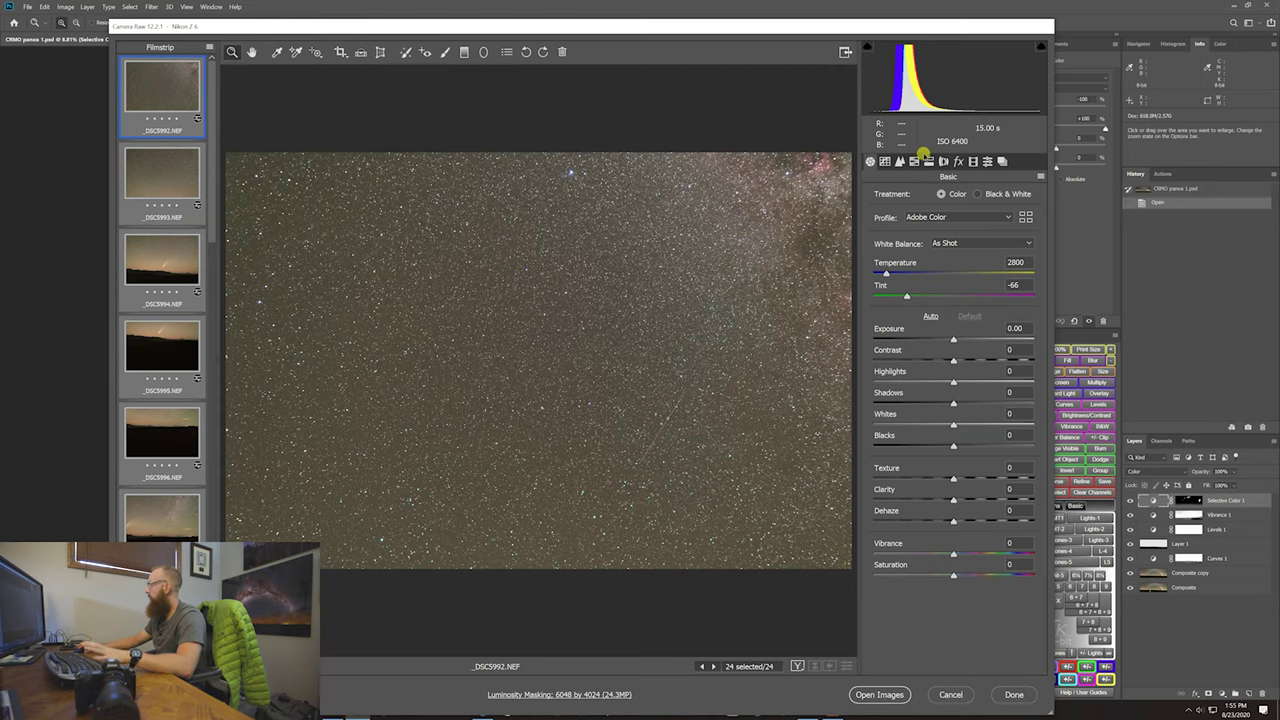
# Step: In the lens corrections, switch chromatic aberration removal and profile corrections off and back on for all selected images
pyautogui.click(942, 164)
pyautogui.click(904, 221)
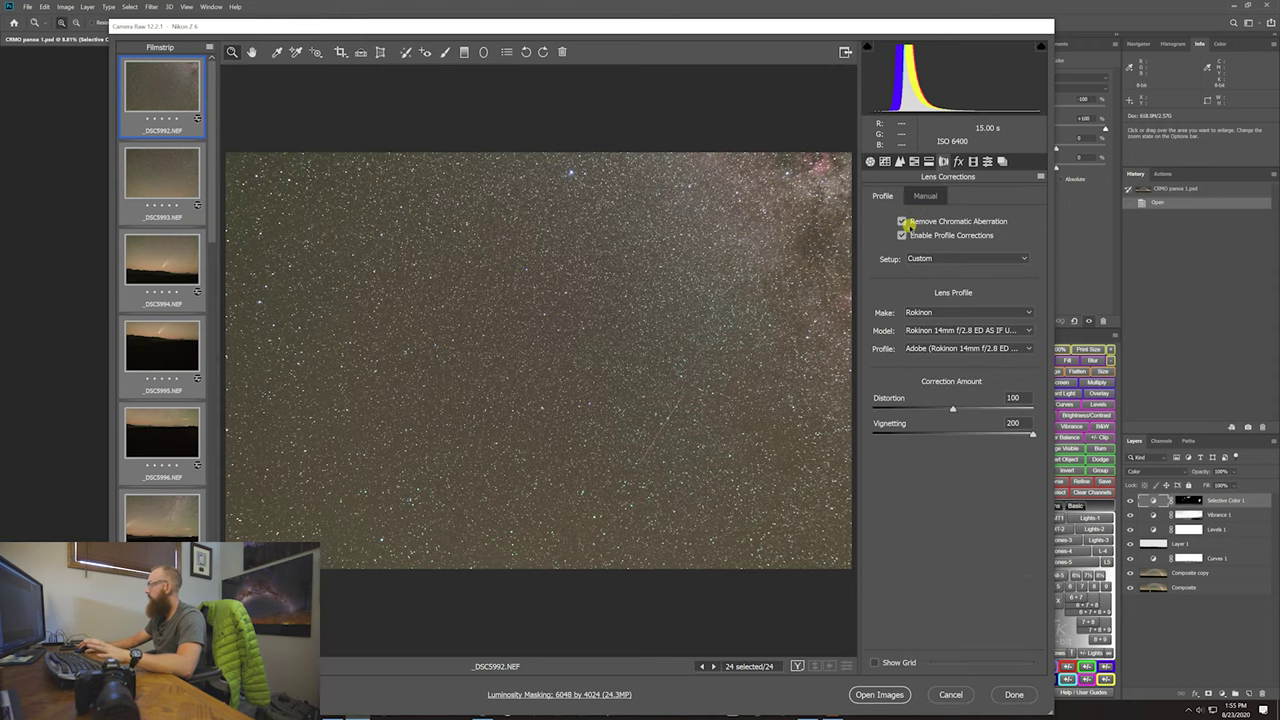
pyautogui.click(906, 235)
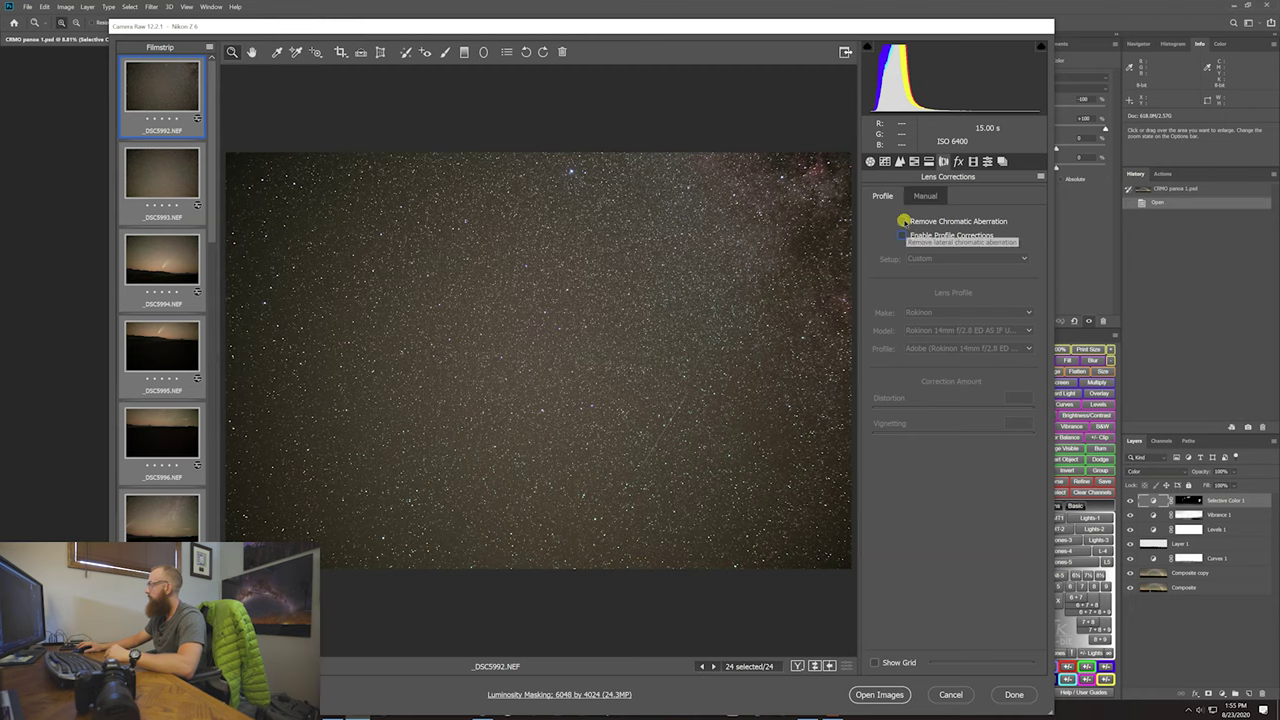
pyautogui.click(902, 221)
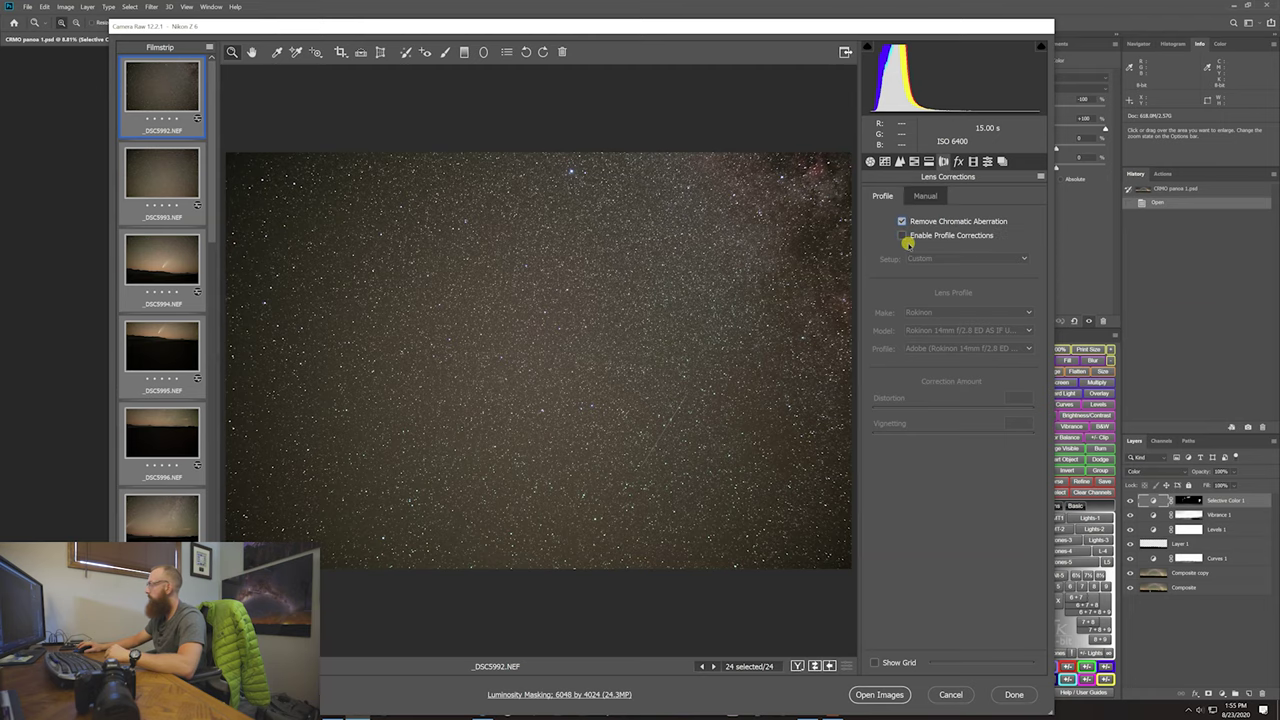
pyautogui.click(940, 235)
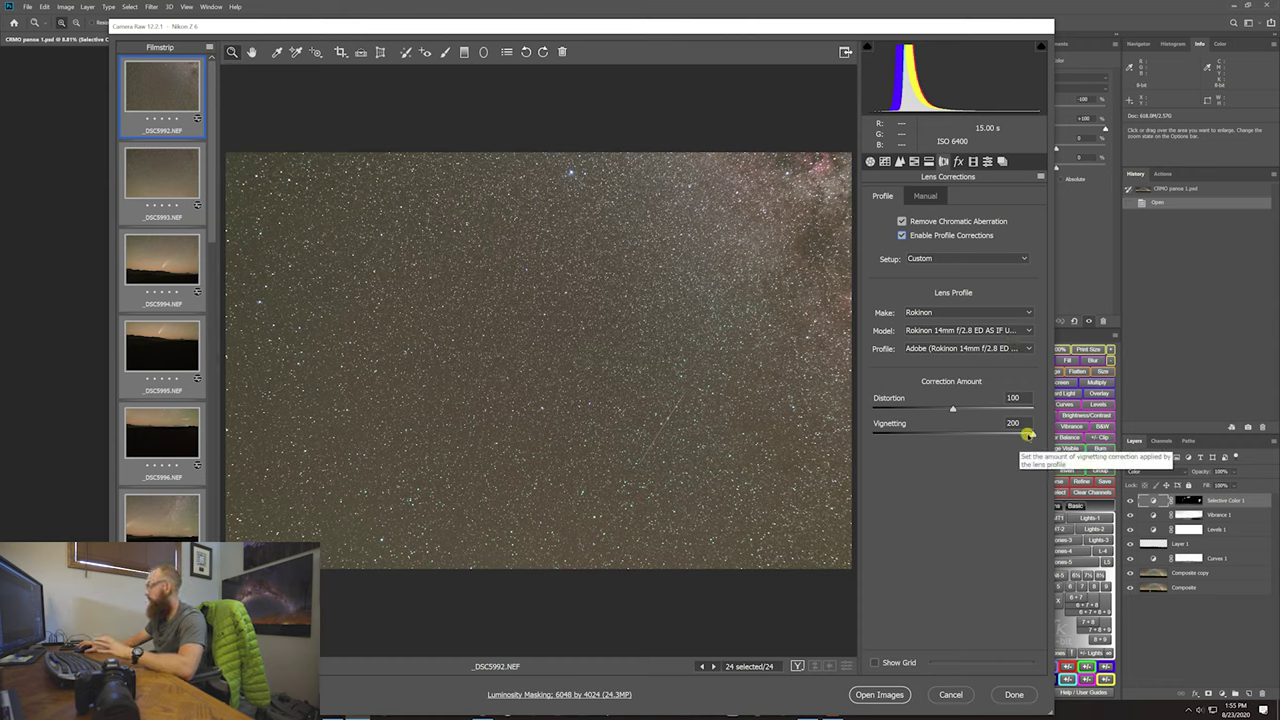
# Step: Try a lens profile vignetting correction of 100, then restore it to 200
pyautogui.moveTo(1031, 434); pyautogui.dragTo(951, 436)
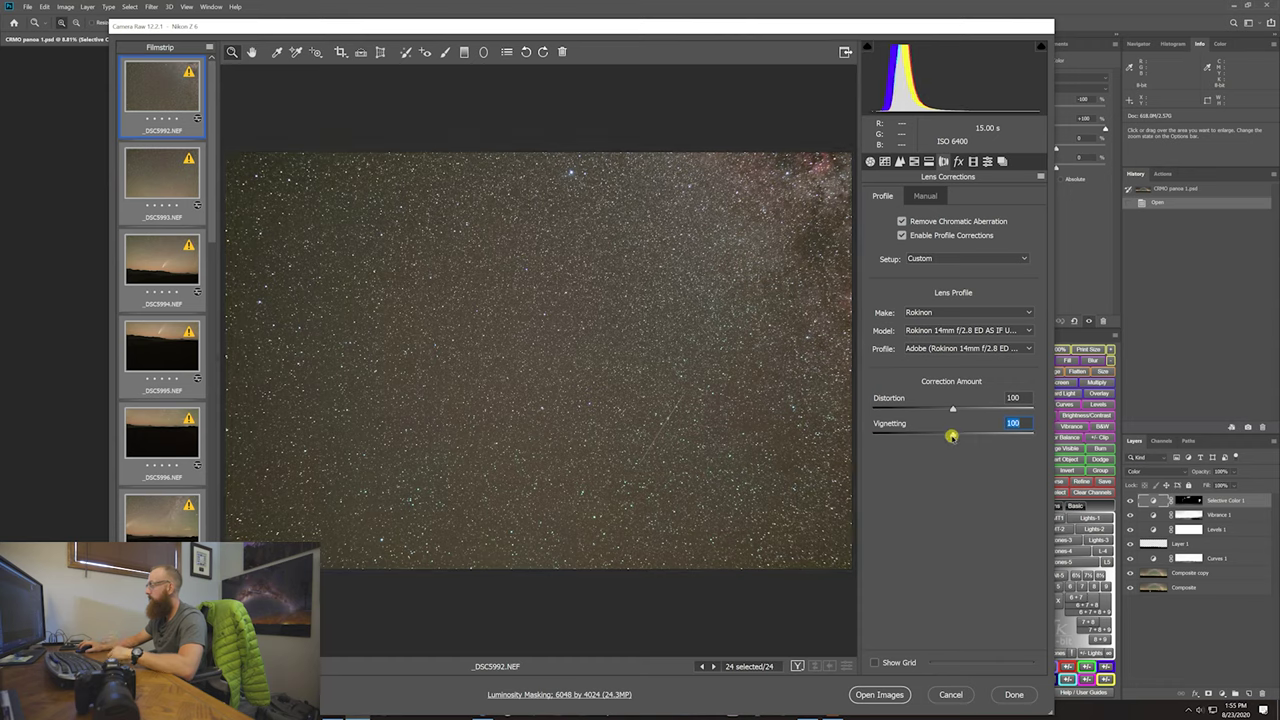
pyautogui.moveTo(951, 436); pyautogui.dragTo(1066, 434)
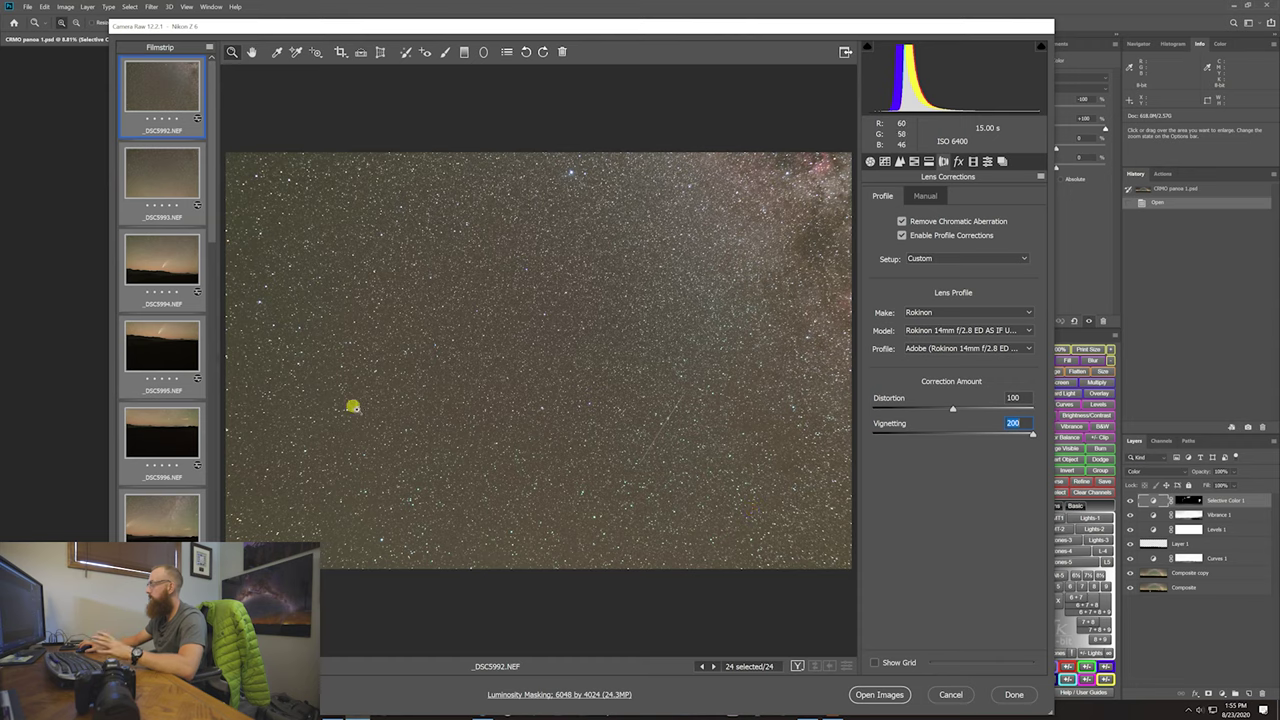
# Step: Check the filmstrip from start to end and open all the selected raw images in Photoshop
pyautogui.moveTo(209, 200); pyautogui.dragTo(213, 580)
pyautogui.moveTo(213, 522); pyautogui.dragTo(209, 42)
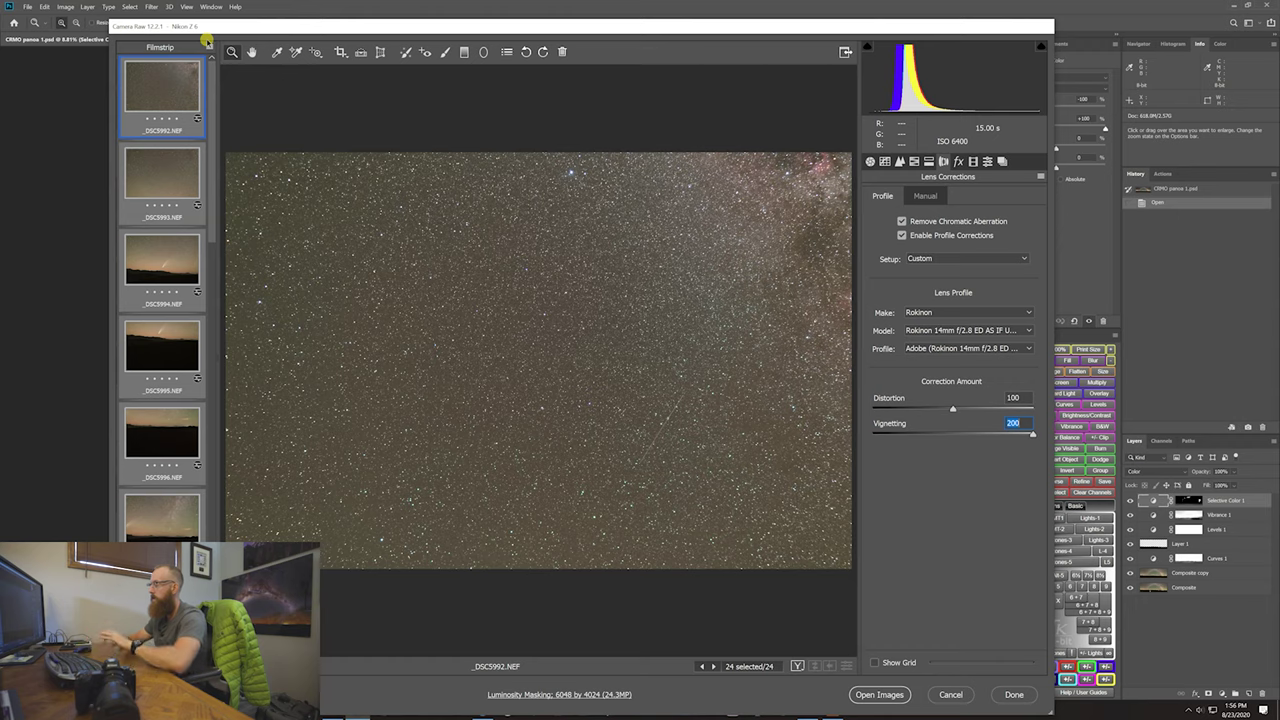
pyautogui.click(876, 692)
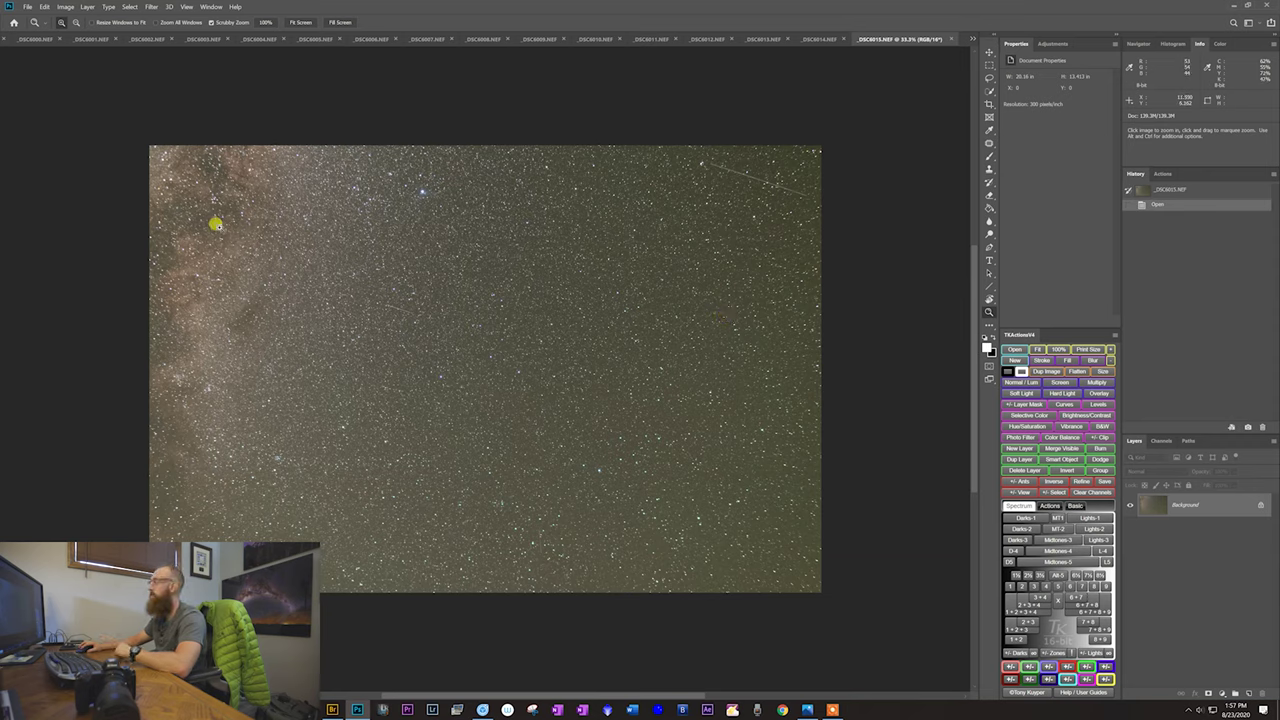
# Step: Set the Image Processor script to save the open images in a new folder named Tutorial inside the crmo ice folder
pyautogui.click(29, 8)
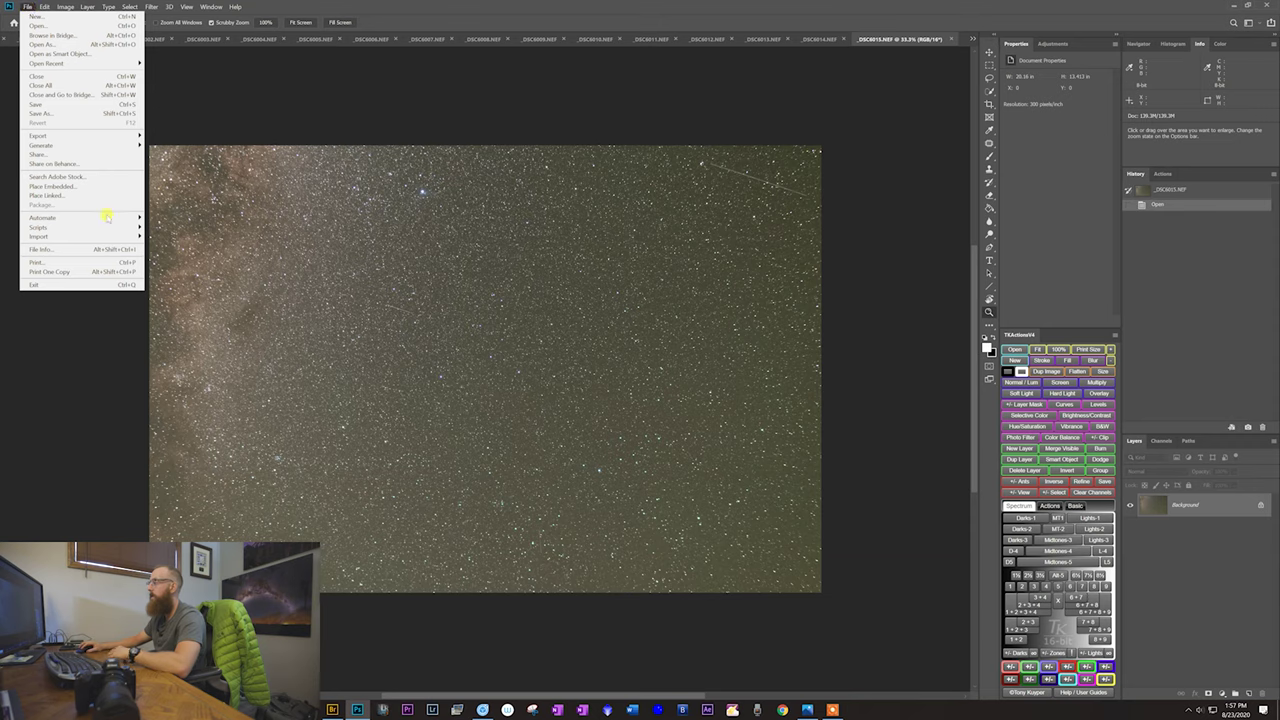
pyautogui.moveTo(119, 231)
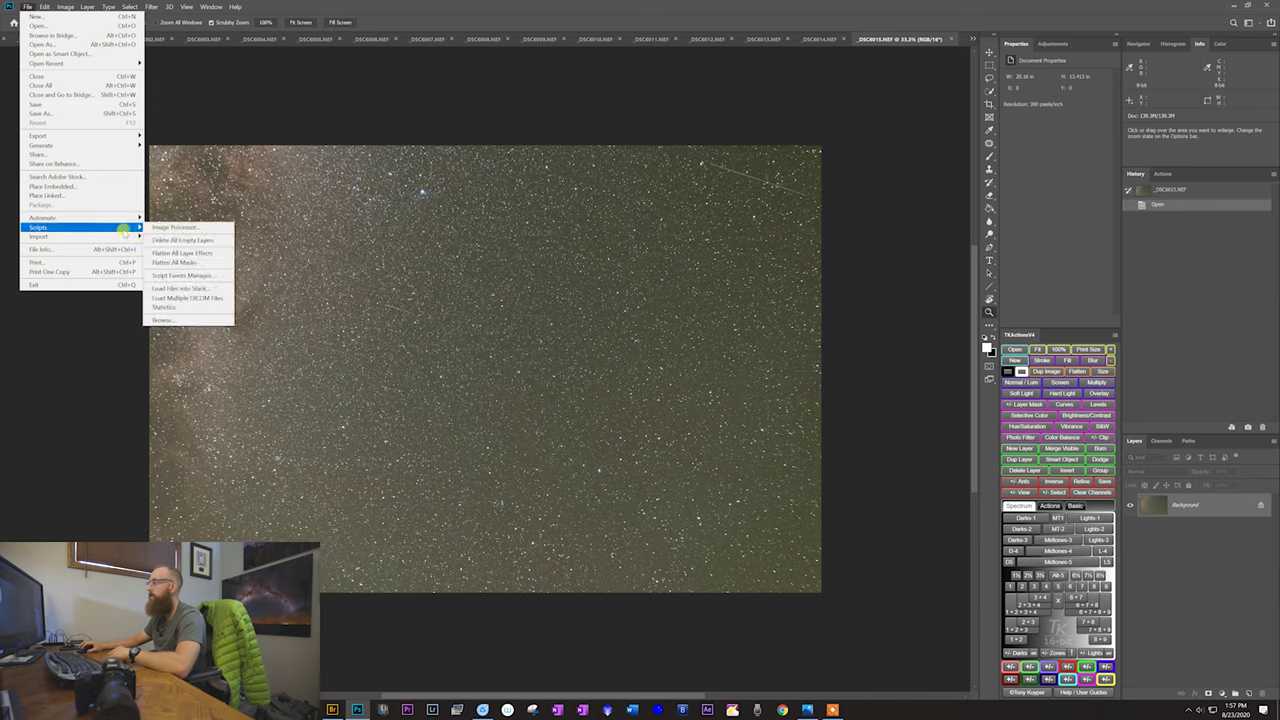
pyautogui.click(203, 228)
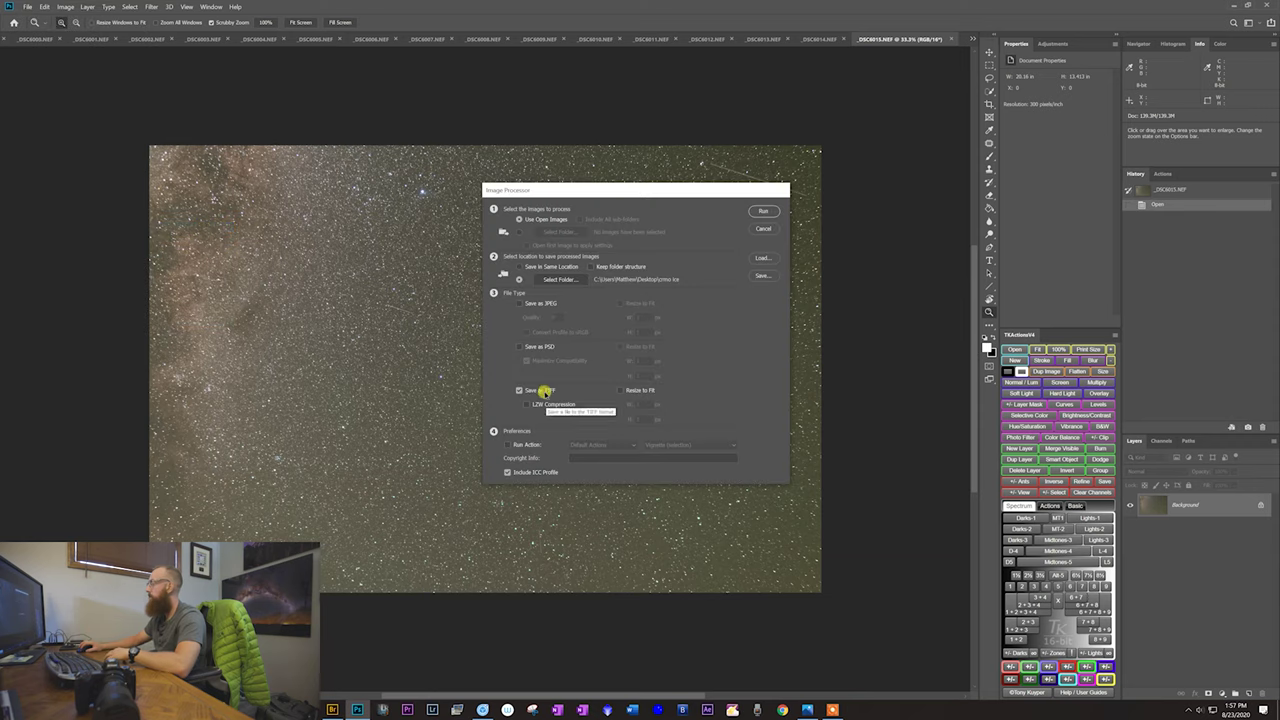
pyautogui.click(562, 280)
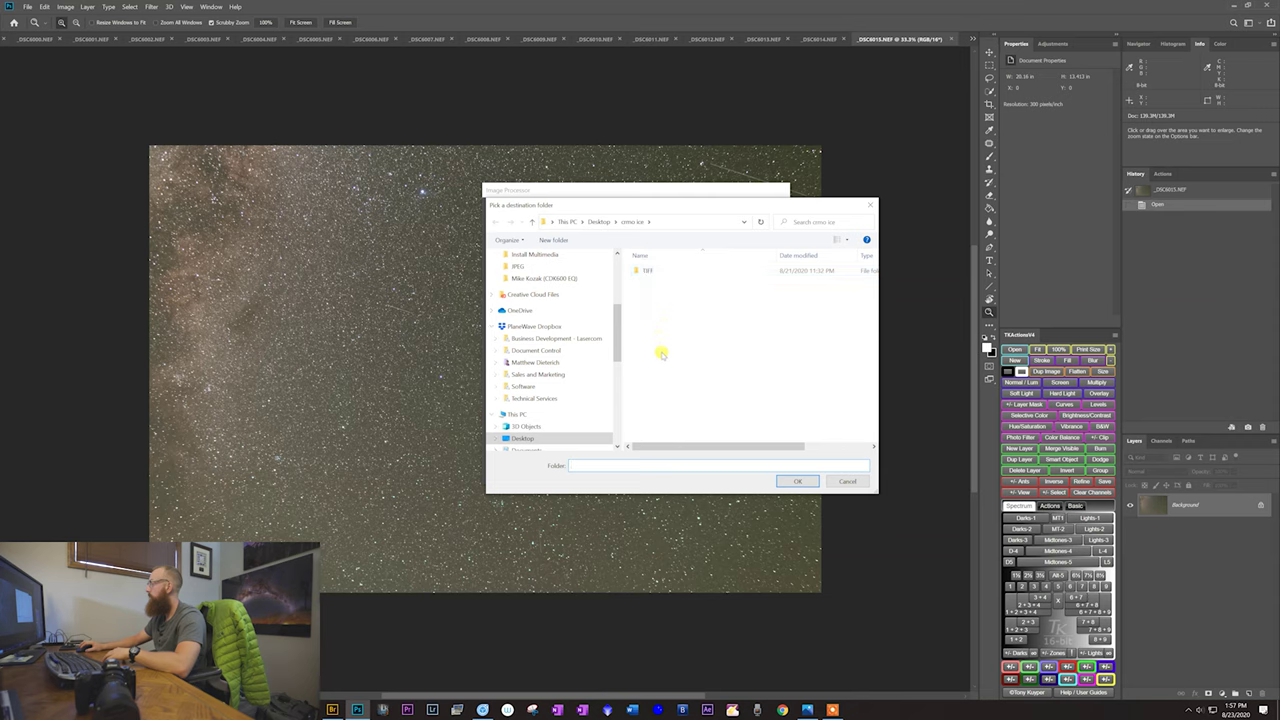
pyautogui.click(650, 270)
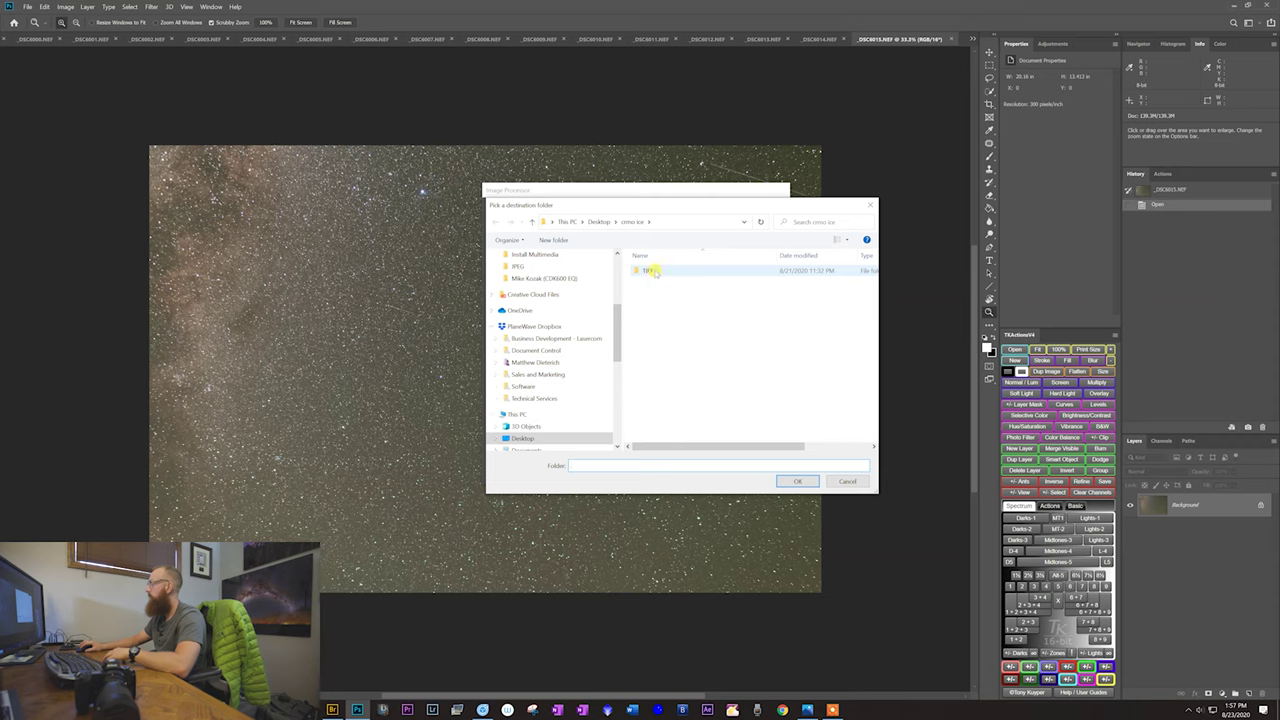
pyautogui.click(585, 462)
pyautogui.hotkey('ctrl', 'shift', 'n')
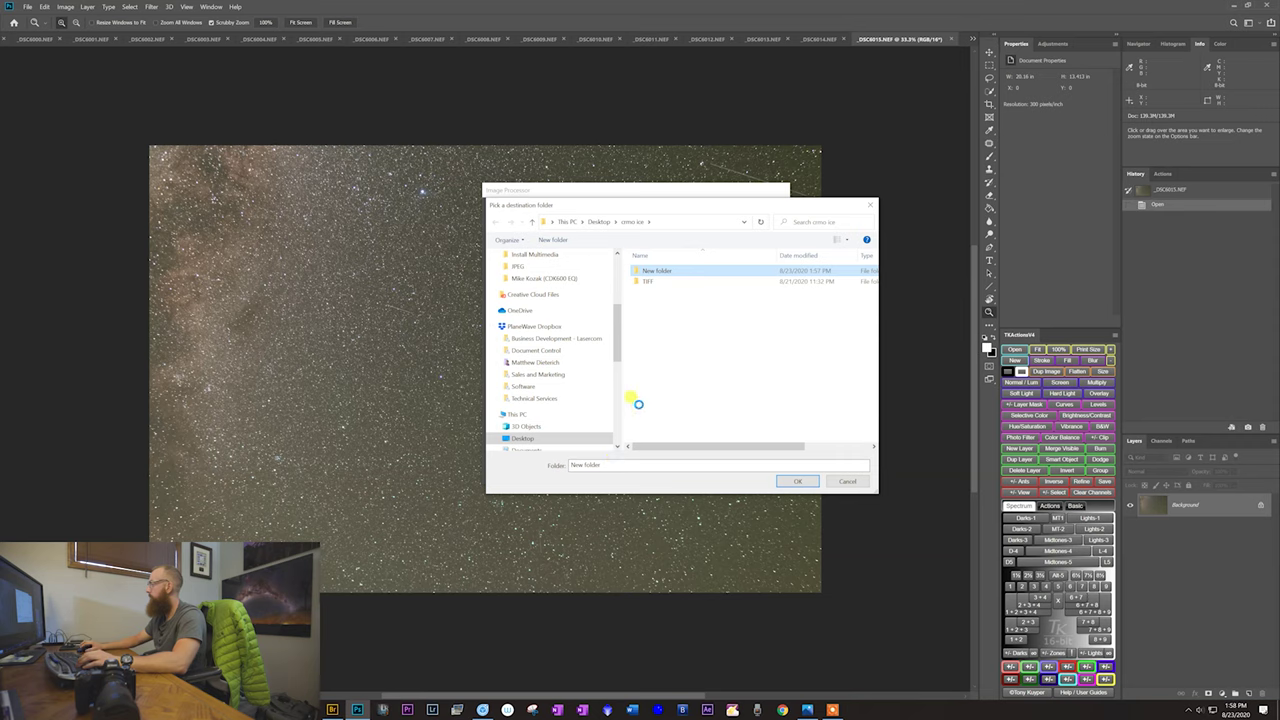
pyautogui.hotkey('shift', 'F10')
pyautogui.click(588, 497)
pyautogui.write('Tutorial')
pyautogui.press('Return')
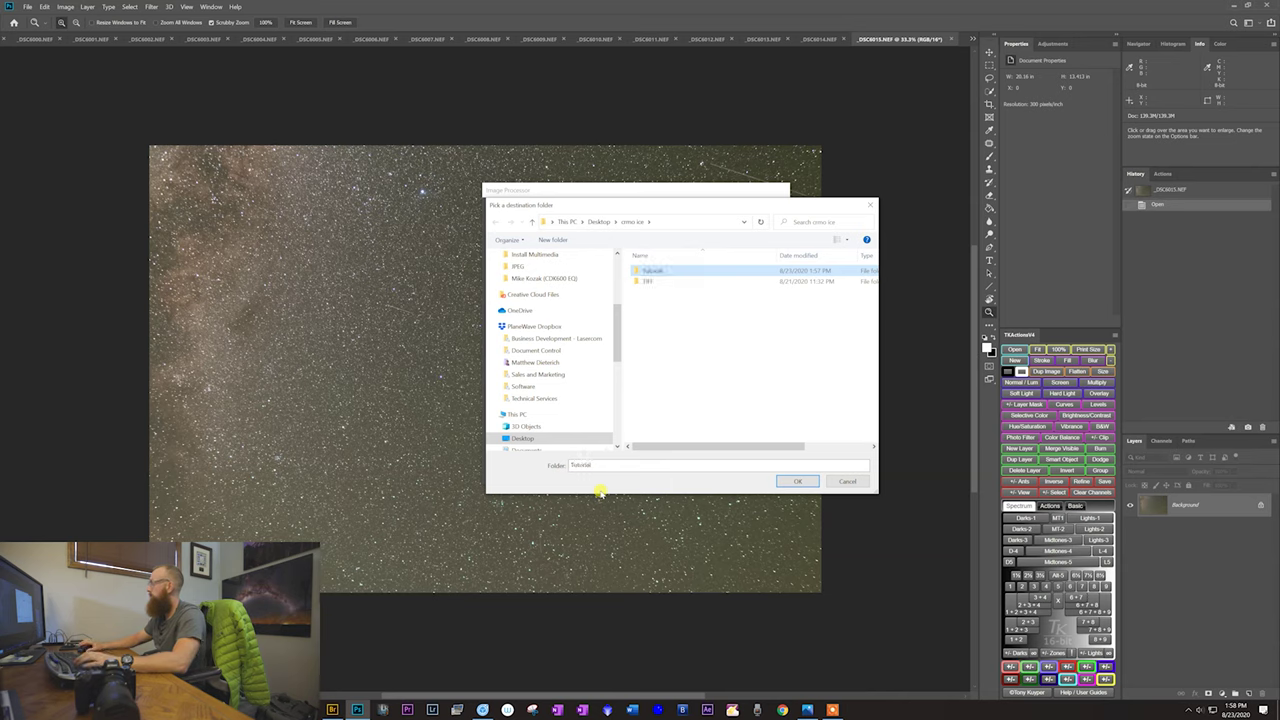
pyautogui.click(797, 482)
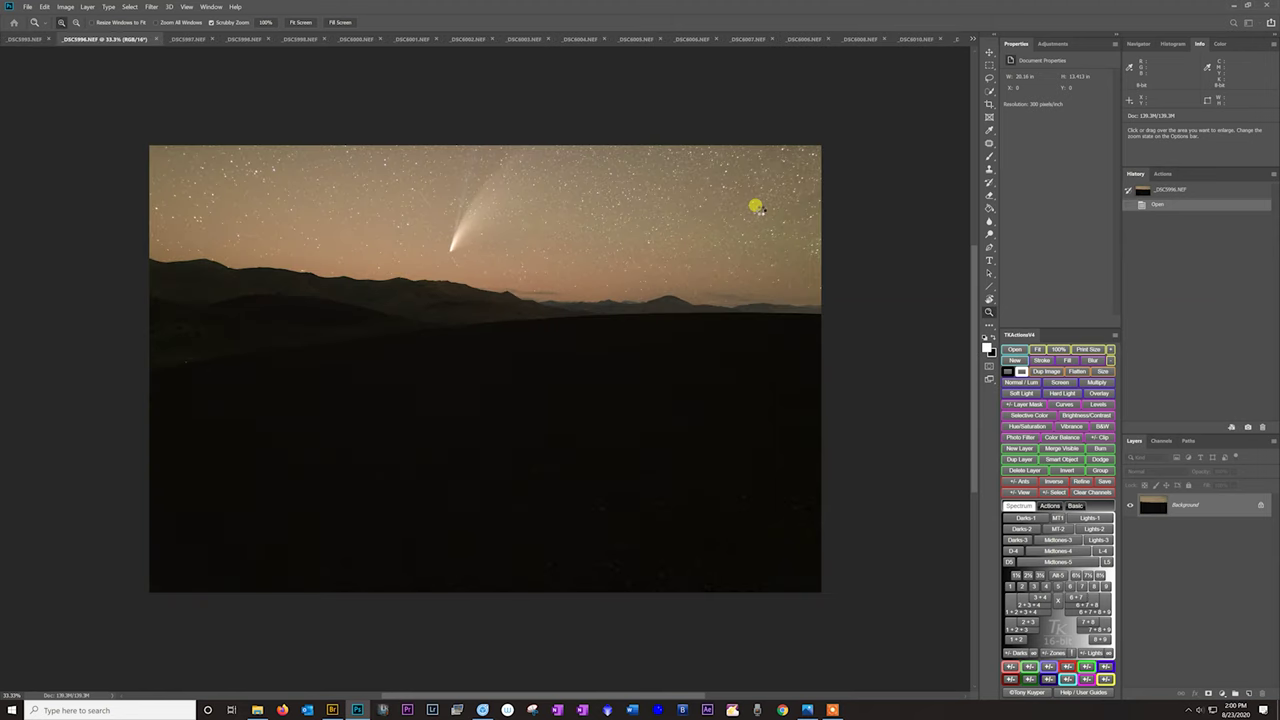
pyautogui.hotkey('ctrl', 'w')
pyautogui.hotkey('ctrl', 'w')
pyautogui.hotkey('ctrl', 'w')
pyautogui.hotkey('ctrl', 'w')
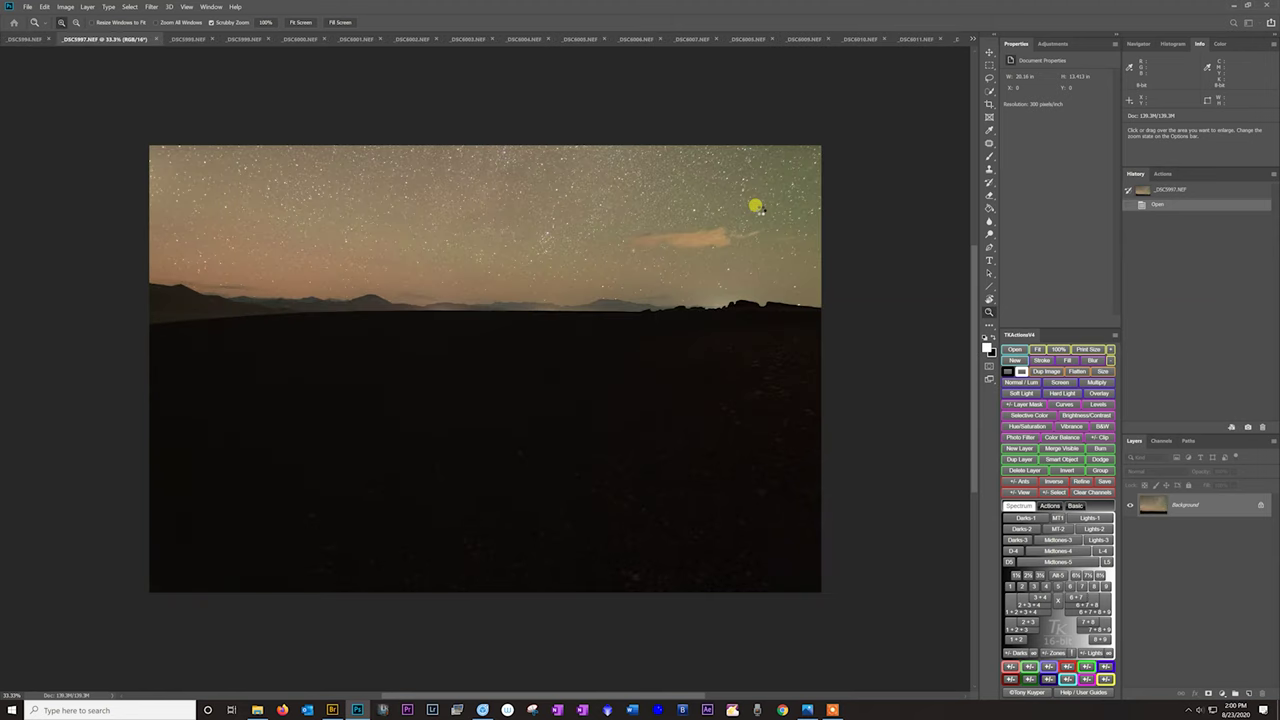
pyautogui.hotkey('ctrl', 'Tab')
pyautogui.hotkey('ctrl', 'Tab')
pyautogui.hotkey('ctrl', 'Tab')
pyautogui.hotkey('ctrl', 'Tab')
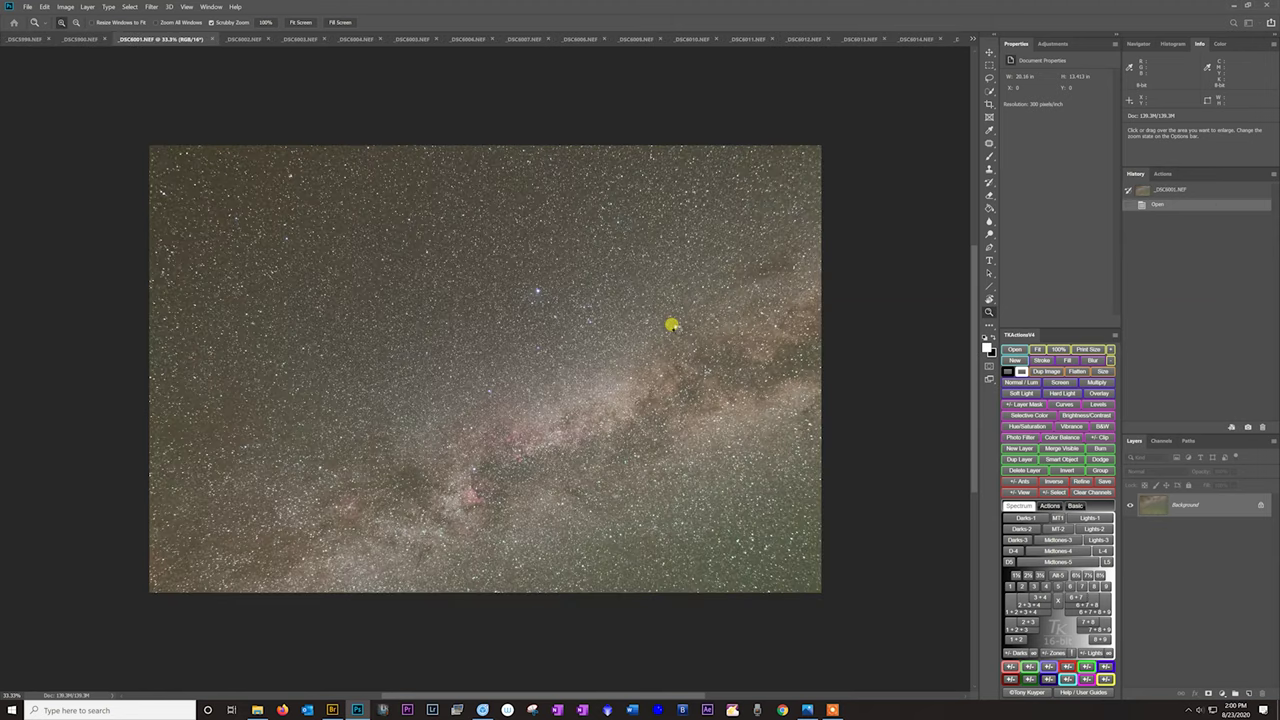
pyautogui.hotkey('ctrl', 'Tab')
pyautogui.hotkey('ctrl', 'Tab')
pyautogui.hotkey('ctrl', 'Tab')
pyautogui.hotkey('ctrl', 'Tab')
pyautogui.hotkey('ctrl', 'Tab')
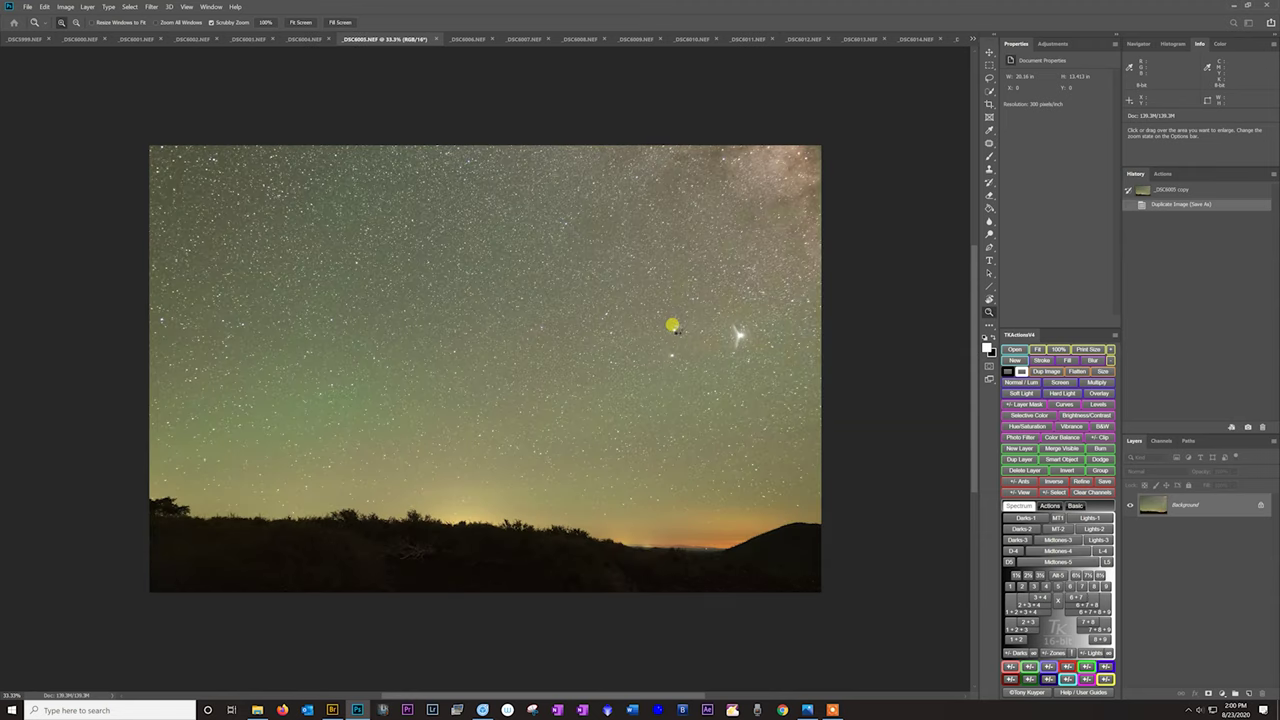
pyautogui.hotkey('ctrl', 'Tab')
pyautogui.hotkey('ctrl', 'Tab')
pyautogui.hotkey('ctrl', 'Tab')
pyautogui.hotkey('ctrl', 'Tab')
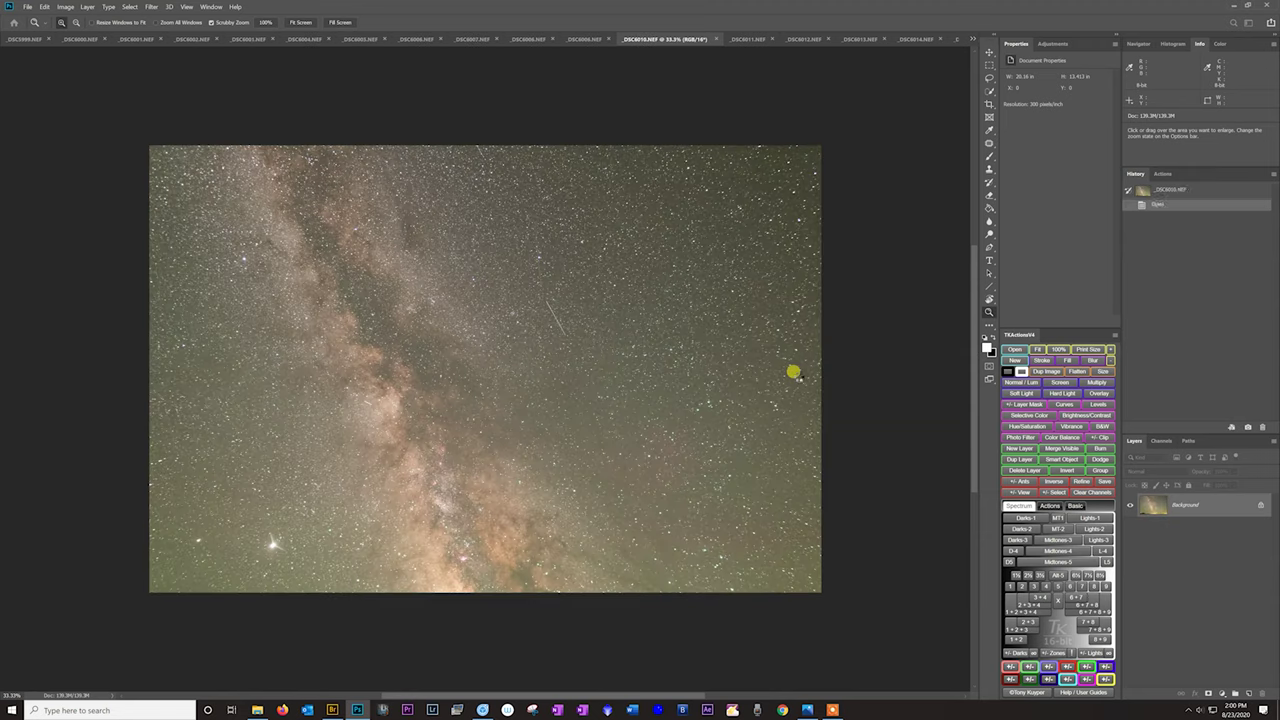
pyautogui.hotkey('ctrl', 'Tab')
pyautogui.hotkey('ctrl', 'Tab')
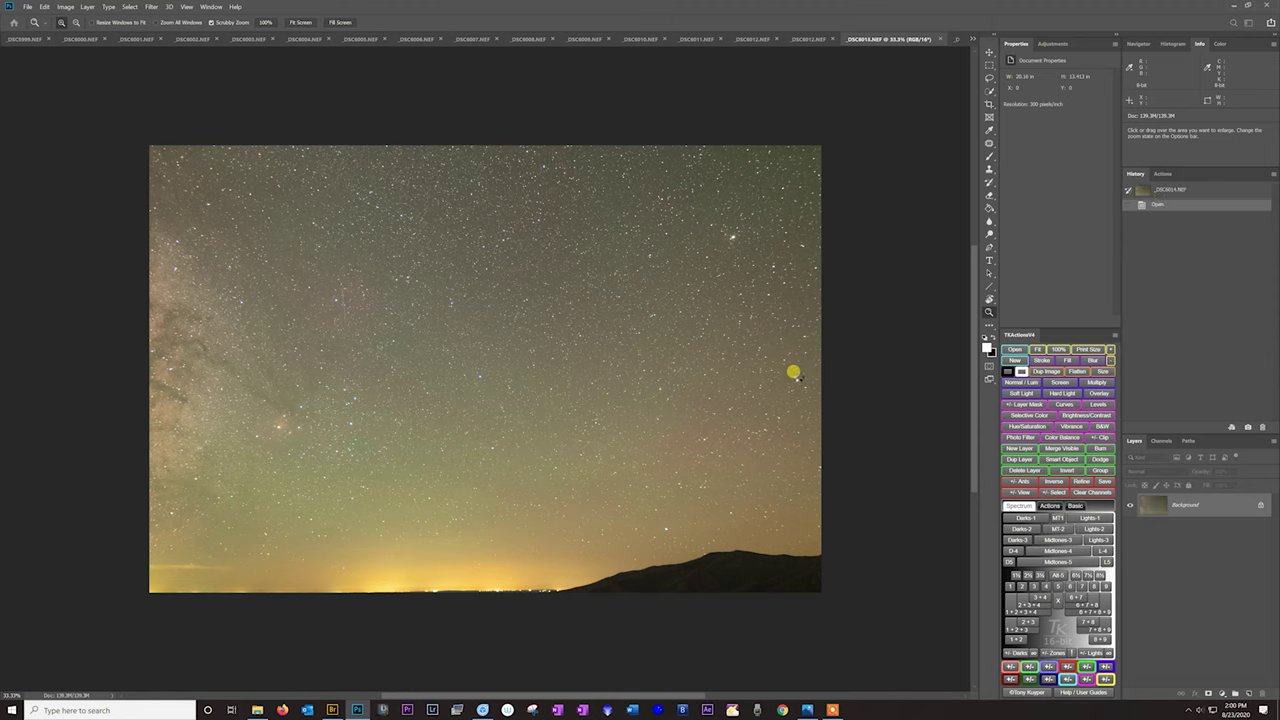
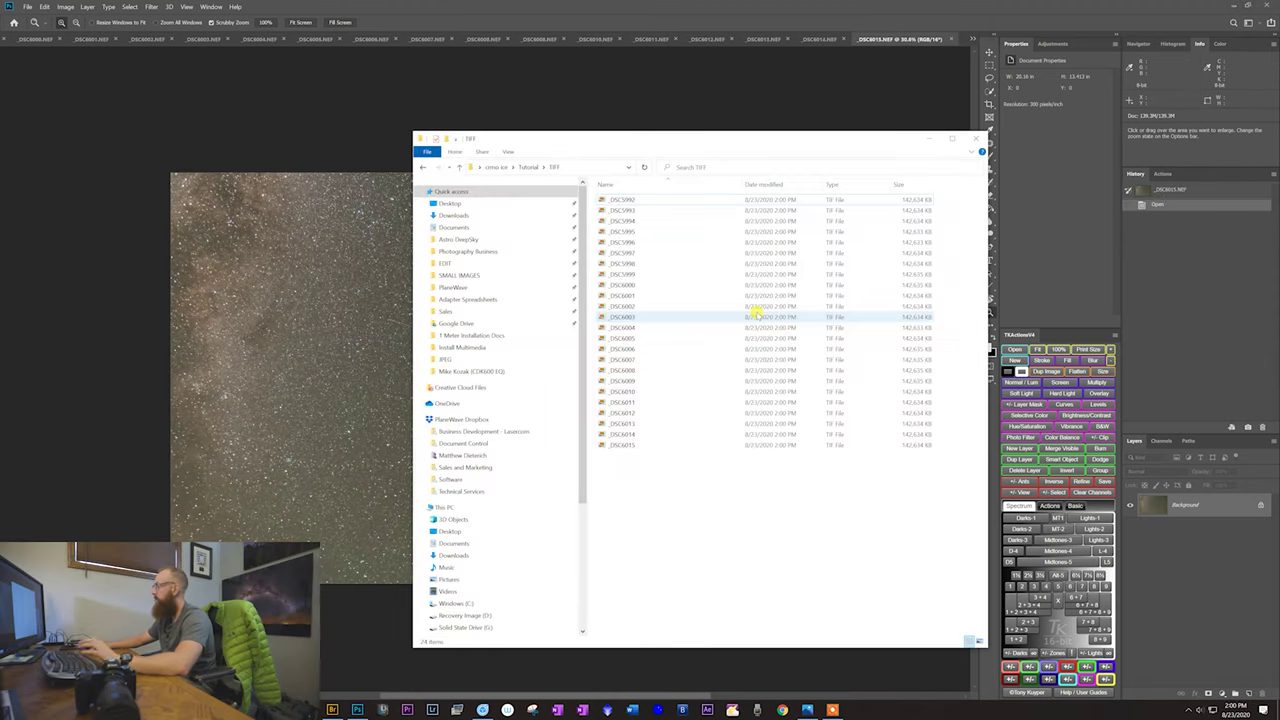
# Step: Import all 24 TIFF files from the TIFF folder into Image Composite Editor as a new panorama and stitch them with auto-detected camera motion
pyautogui.moveTo(689, 563); pyautogui.dragTo(669, 193)
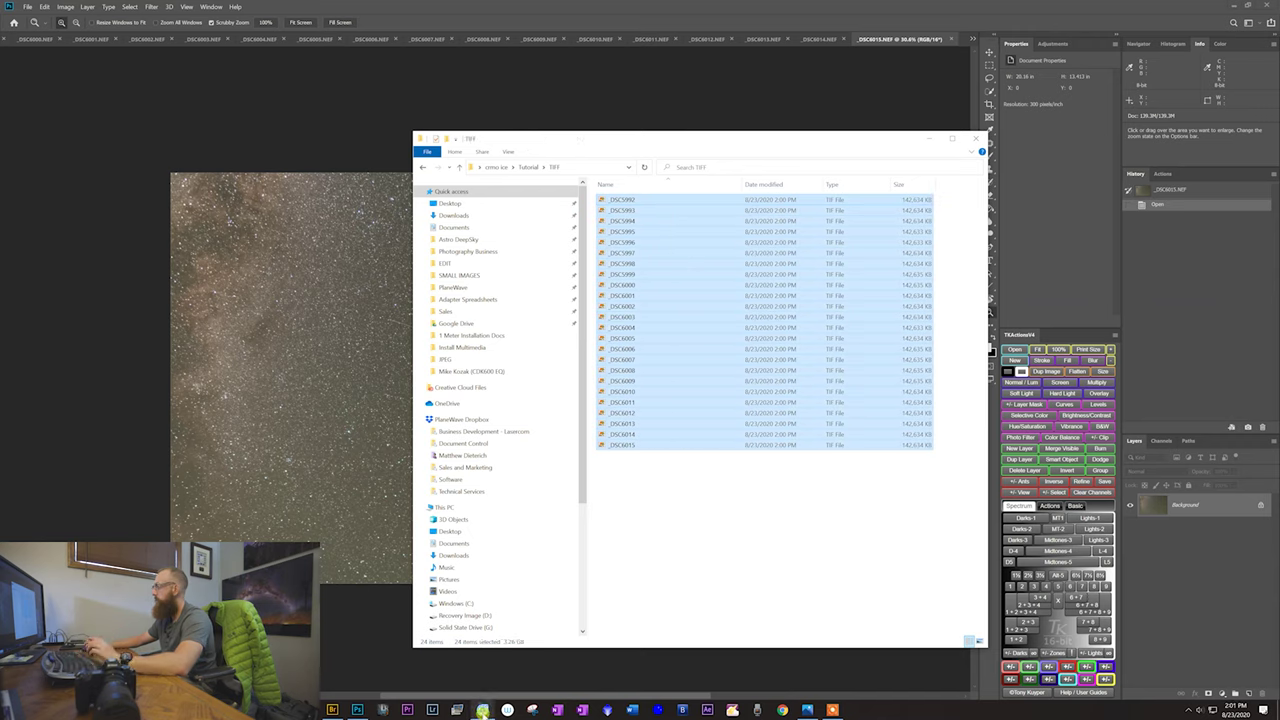
pyautogui.click(483, 711)
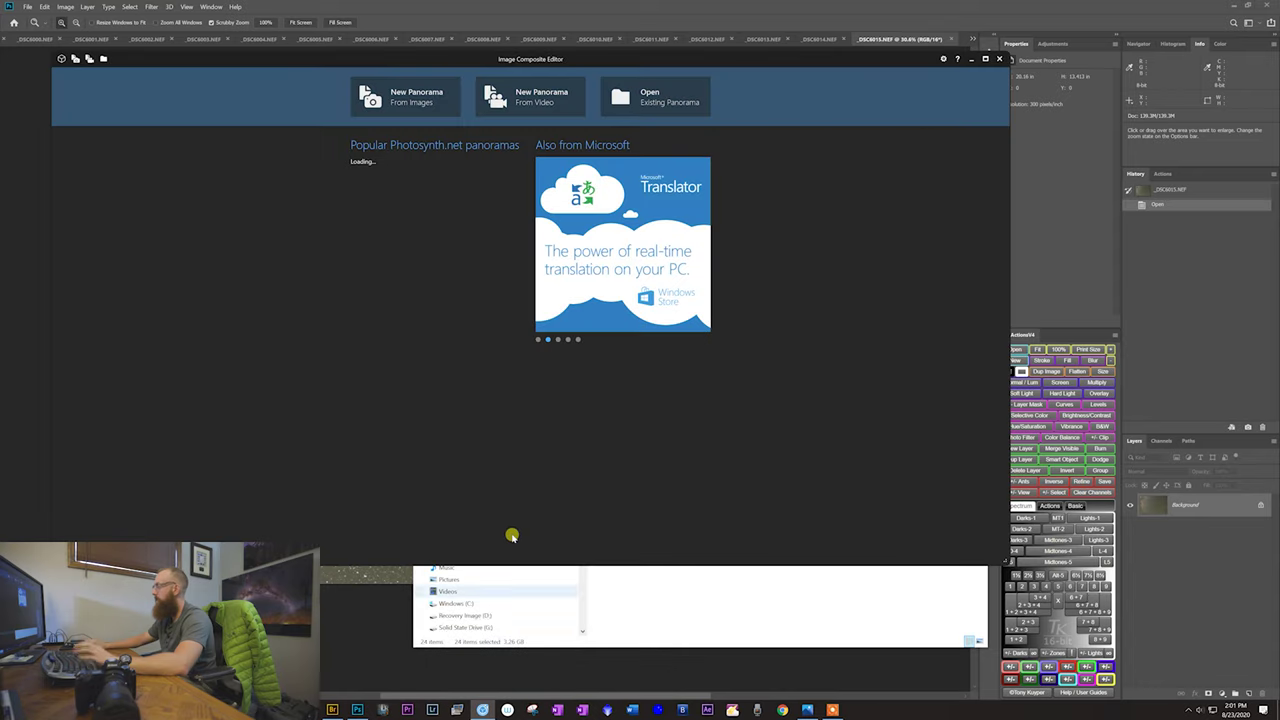
pyautogui.moveTo(686, 49); pyautogui.dragTo(823, 143)
pyautogui.click(809, 132)
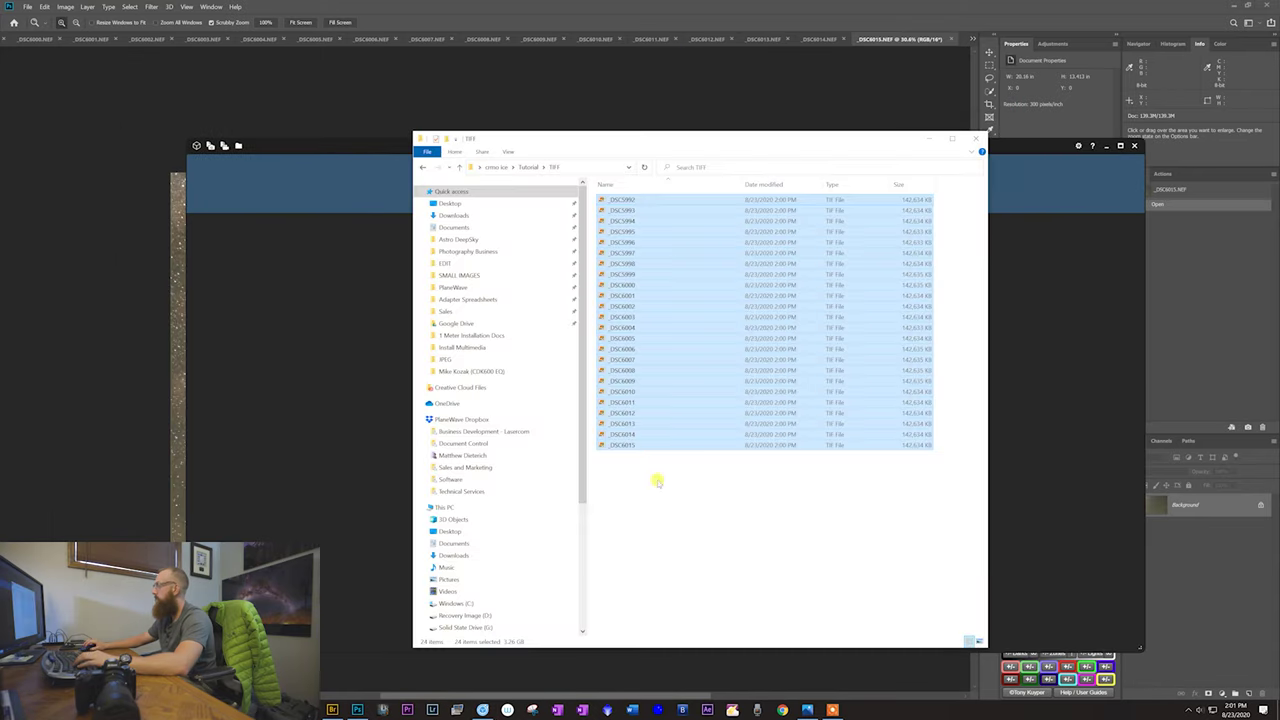
pyautogui.moveTo(674, 360); pyautogui.dragTo(351, 394)
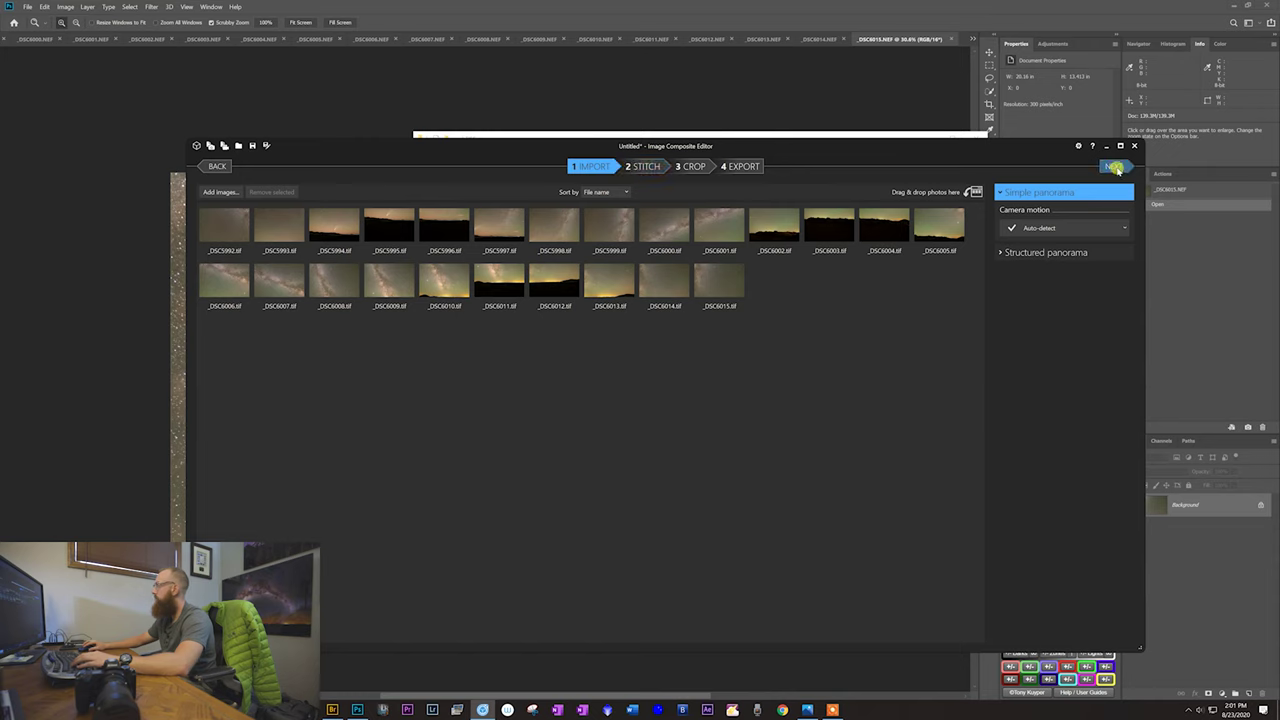
pyautogui.click(1116, 168)
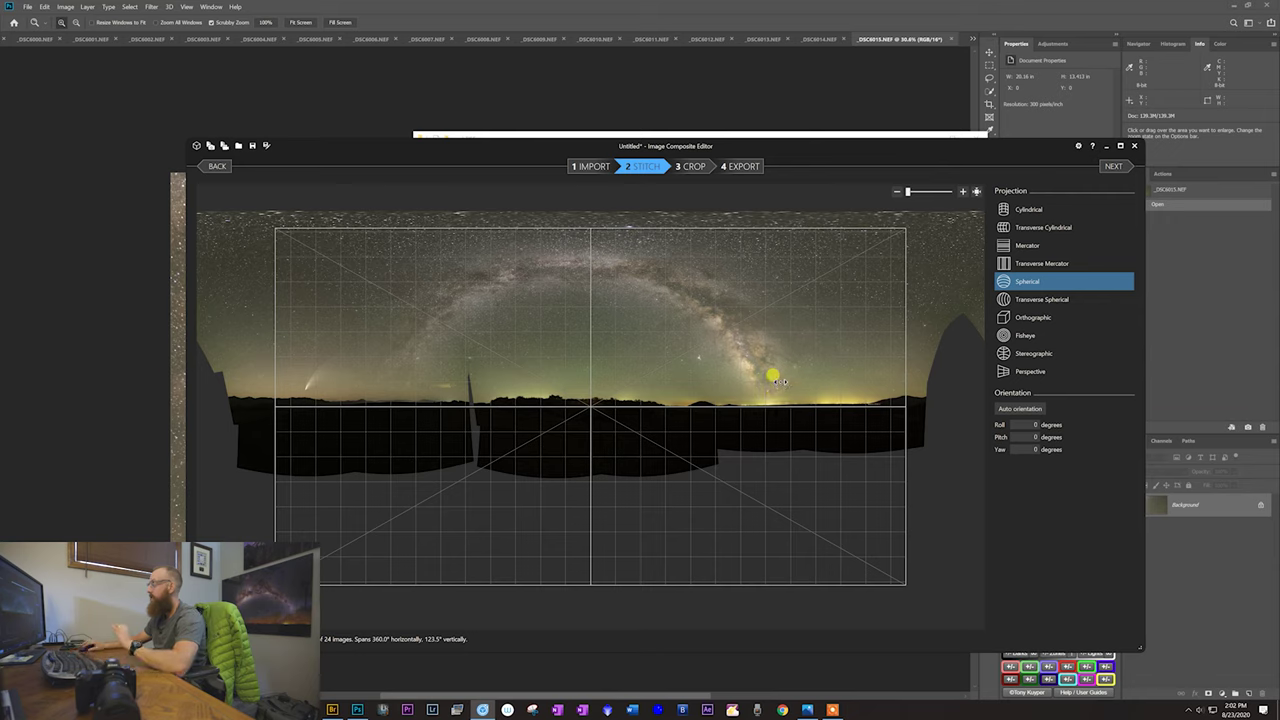
# Step: Try the Transverse Mercator, Mercator, Transverse Cylindrical and Cylindrical projections on the stitched panorama, then restore the Spherical projection
pyautogui.click(1036, 266)
pyautogui.click(1036, 247)
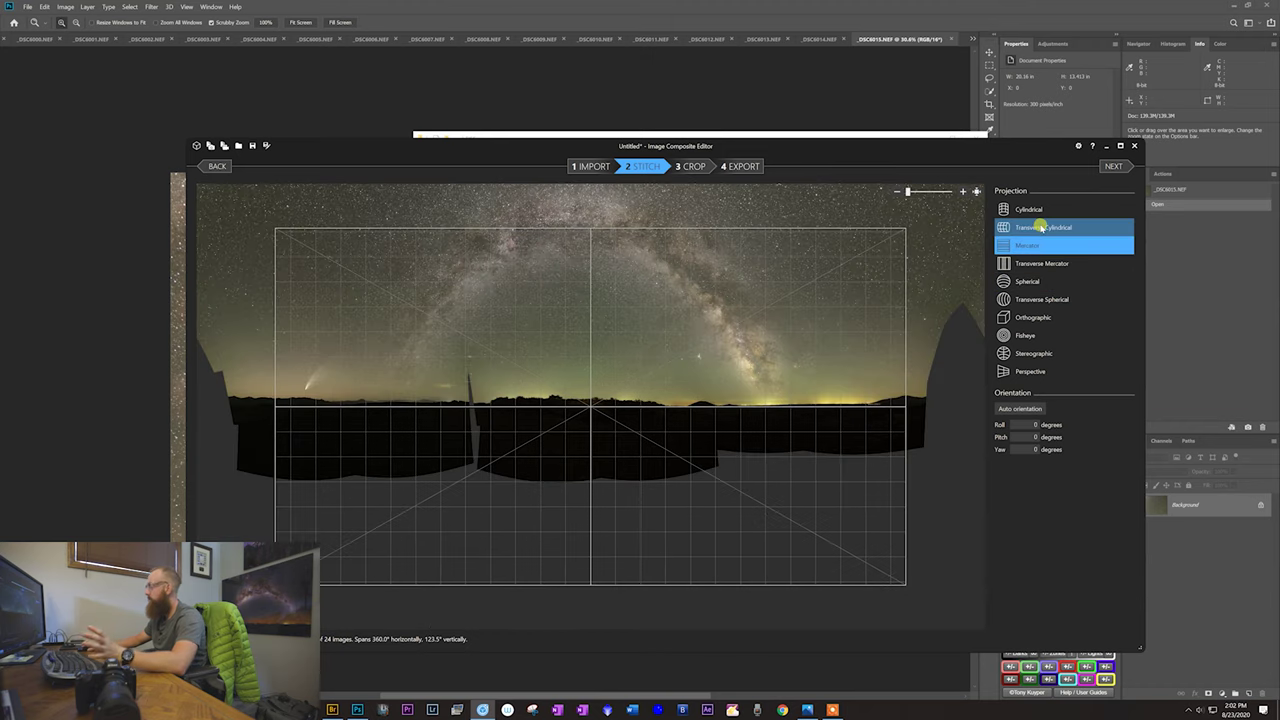
pyautogui.click(1041, 227)
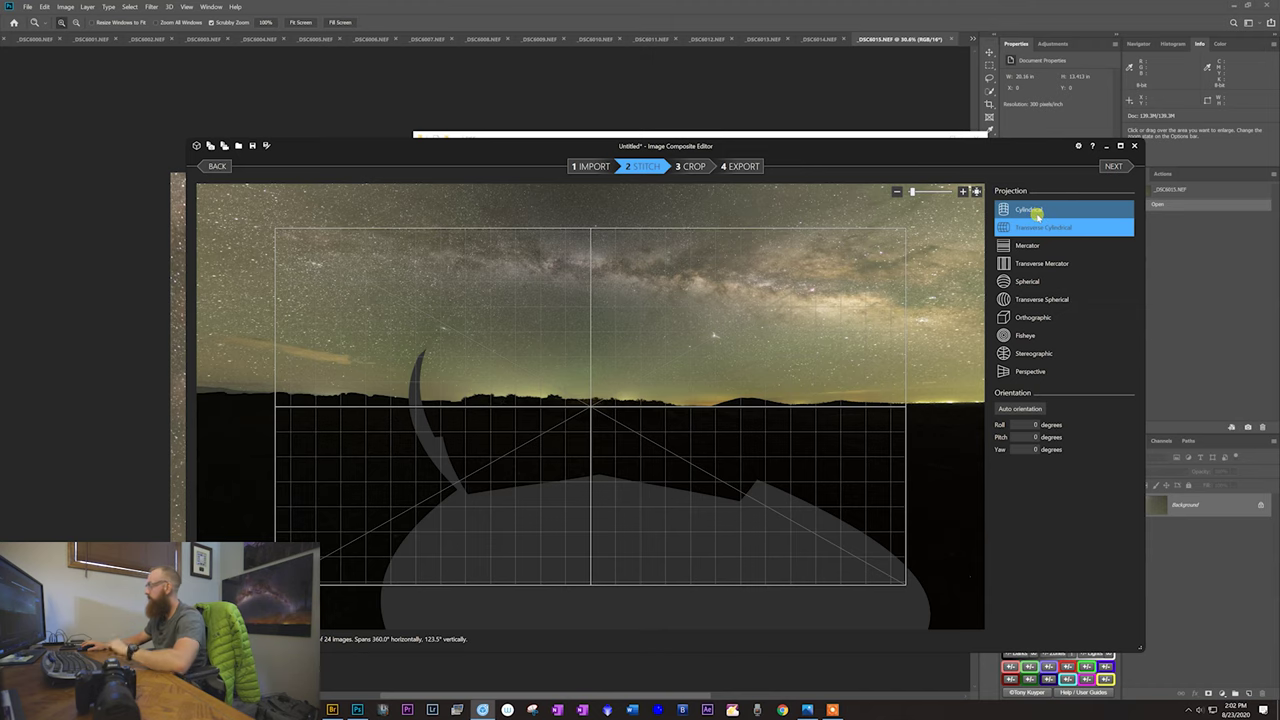
pyautogui.click(1036, 212)
pyautogui.click(1045, 281)
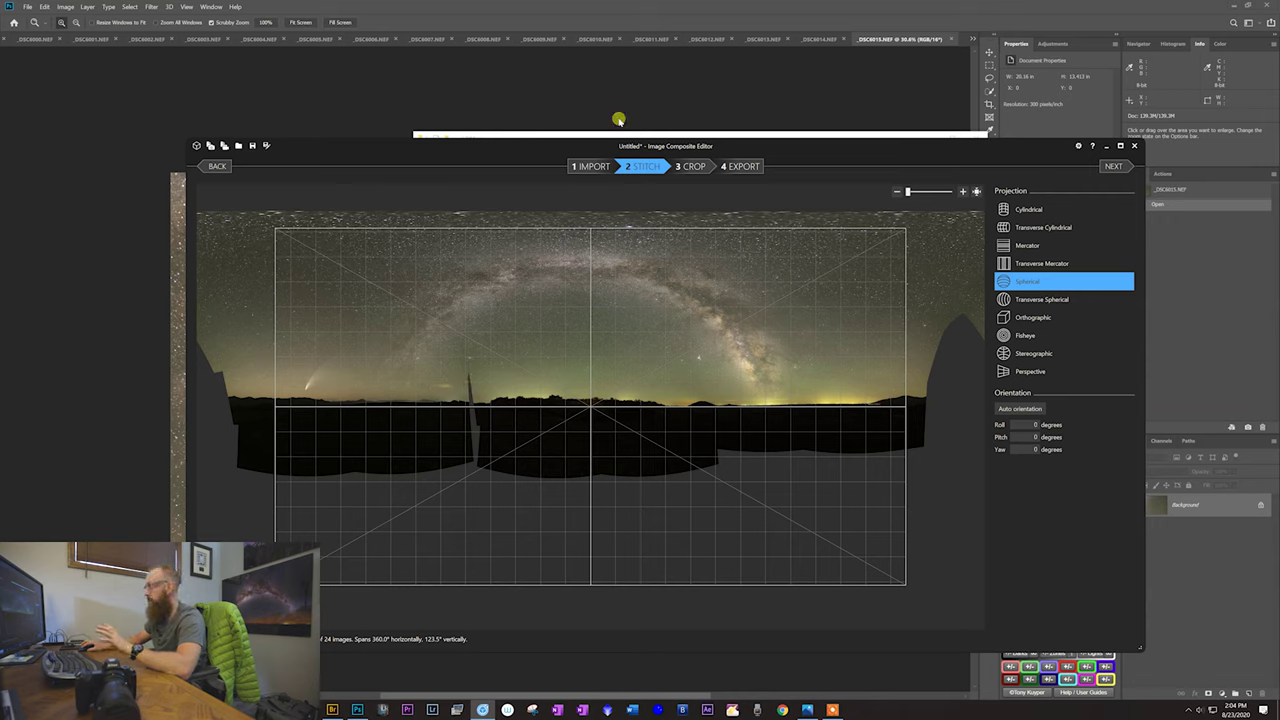
# Step: Maximize the stitching window and rotate the panorama horizontally to a yaw of about 24.7 degrees, checking the horizon near the gap
pyautogui.click(1121, 146)
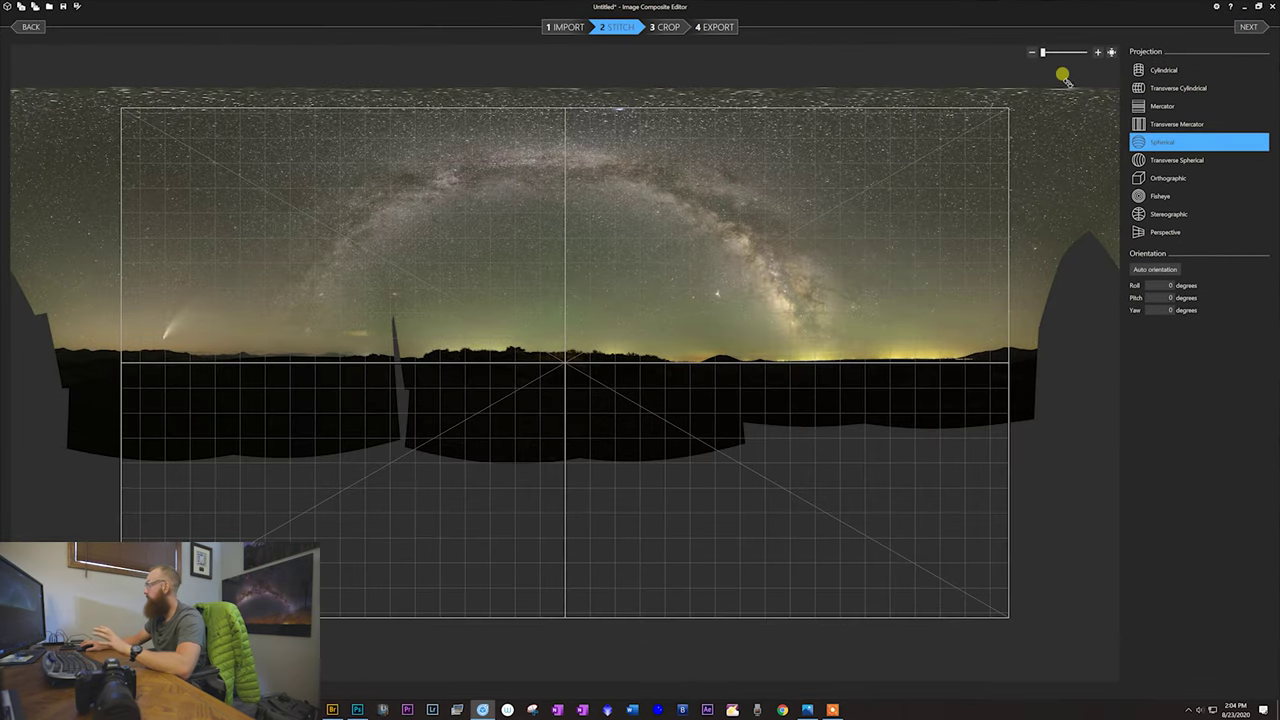
pyautogui.moveTo(1045, 52); pyautogui.dragTo(1051, 52)
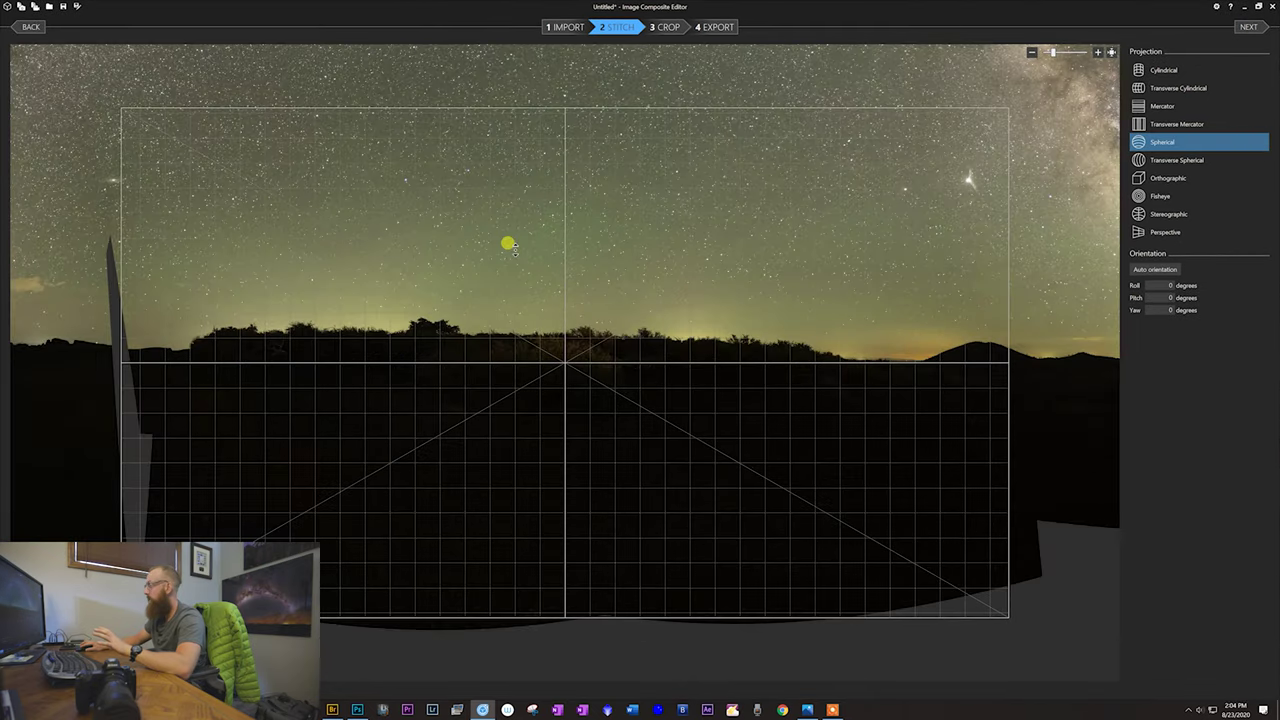
pyautogui.moveTo(276, 340); pyautogui.dragTo(367, 338)
pyautogui.moveTo(309, 271); pyautogui.dragTo(394, 266)
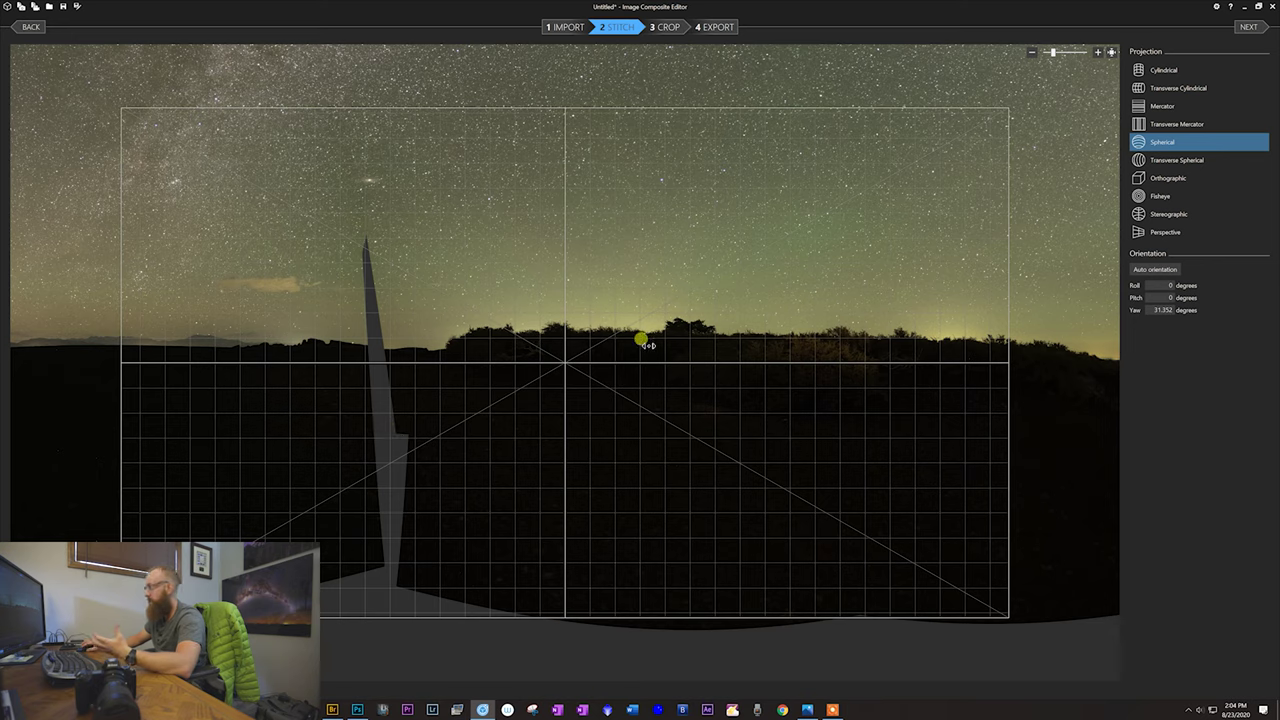
pyautogui.moveTo(633, 348); pyautogui.dragTo(650, 349)
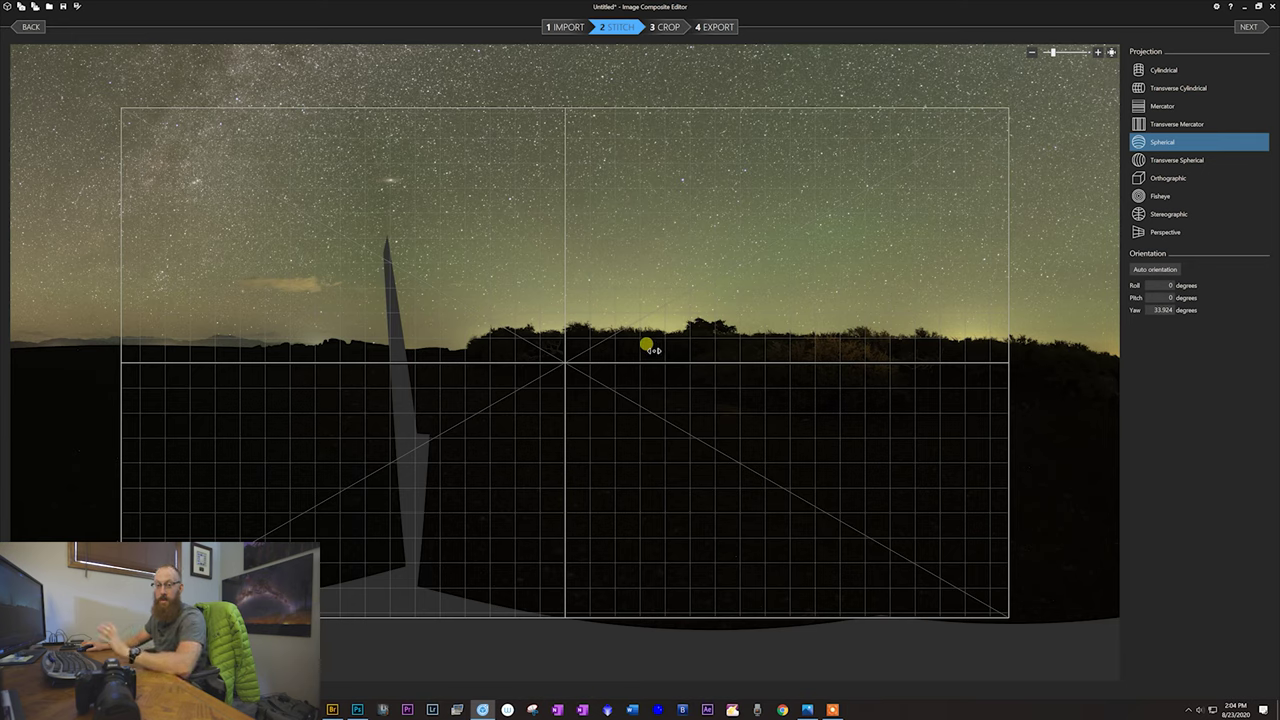
pyautogui.moveTo(647, 348); pyautogui.dragTo(600, 347)
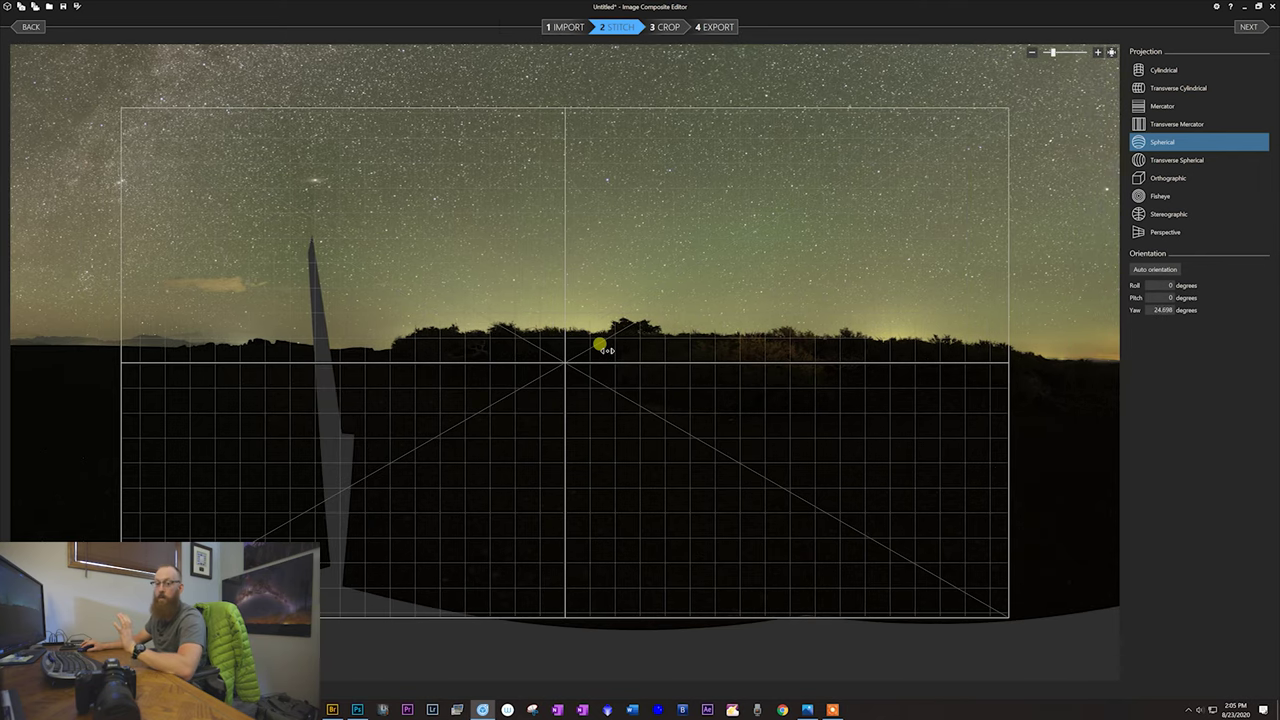
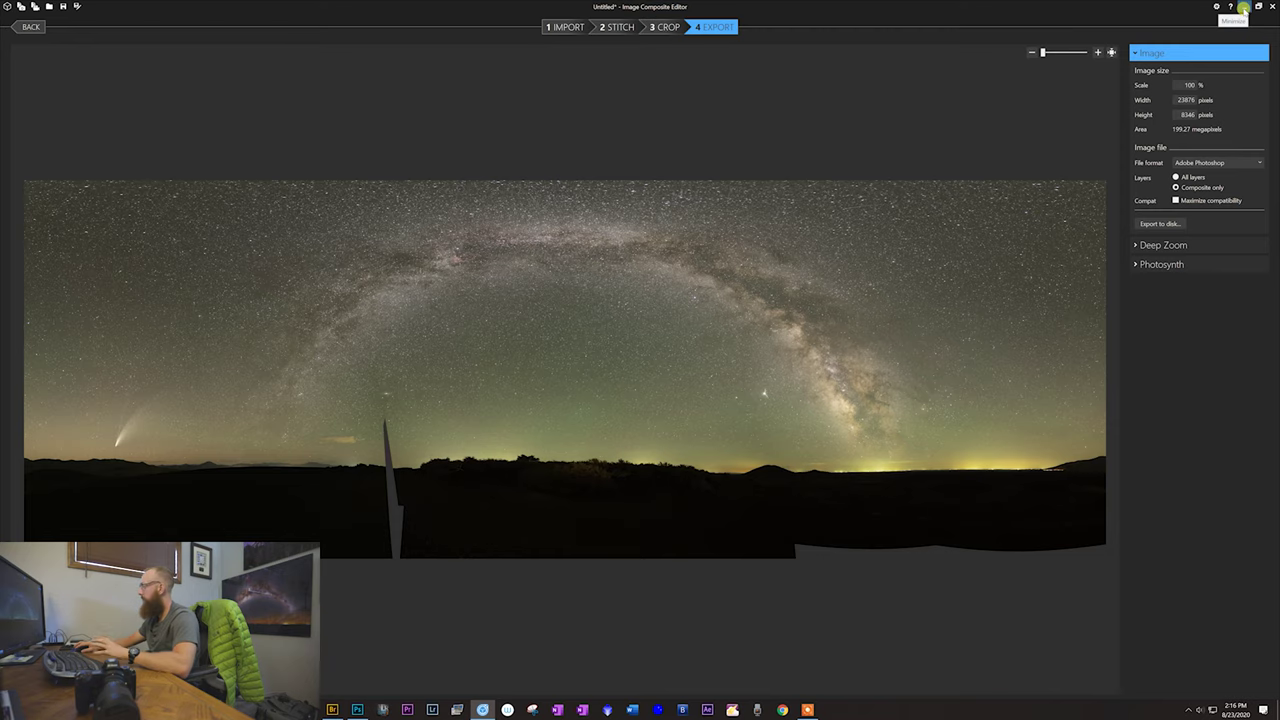
# Step: Leave Image Composite Editor and open the Tutorial Pano file from the TIFF folder in Photoshop
pyautogui.click(1243, 8)
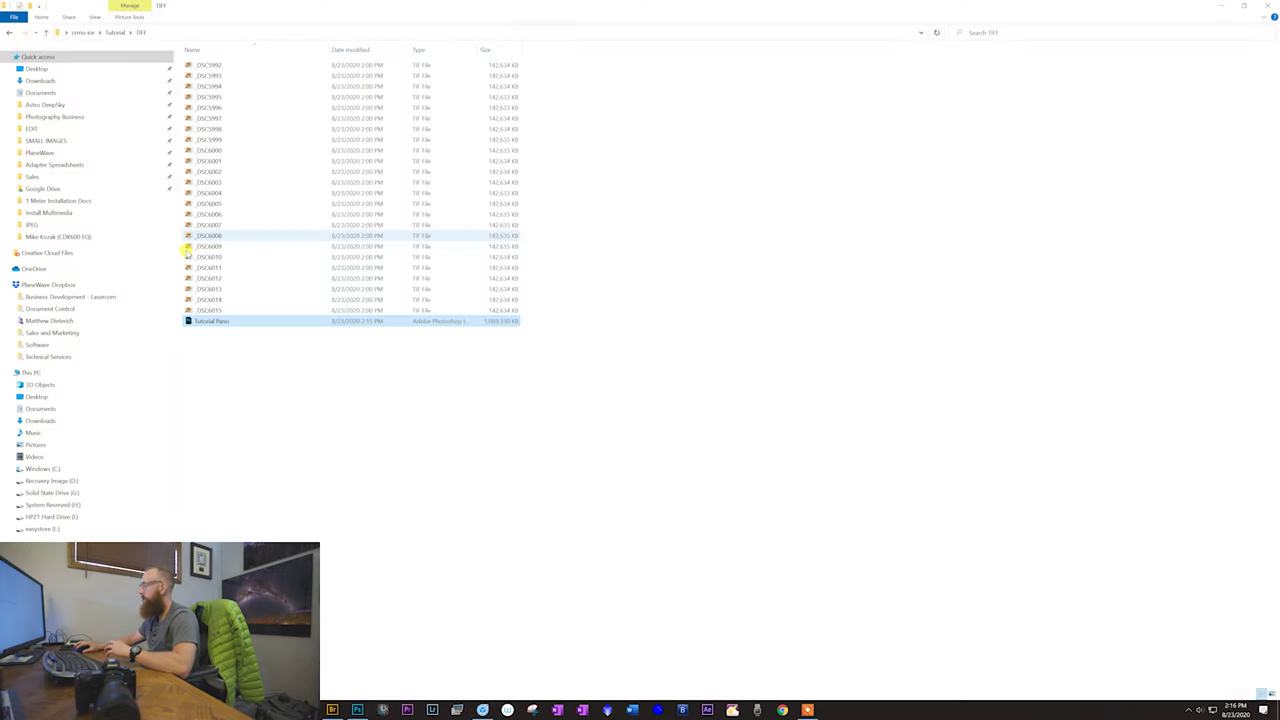
pyautogui.doubleClick(212, 322)
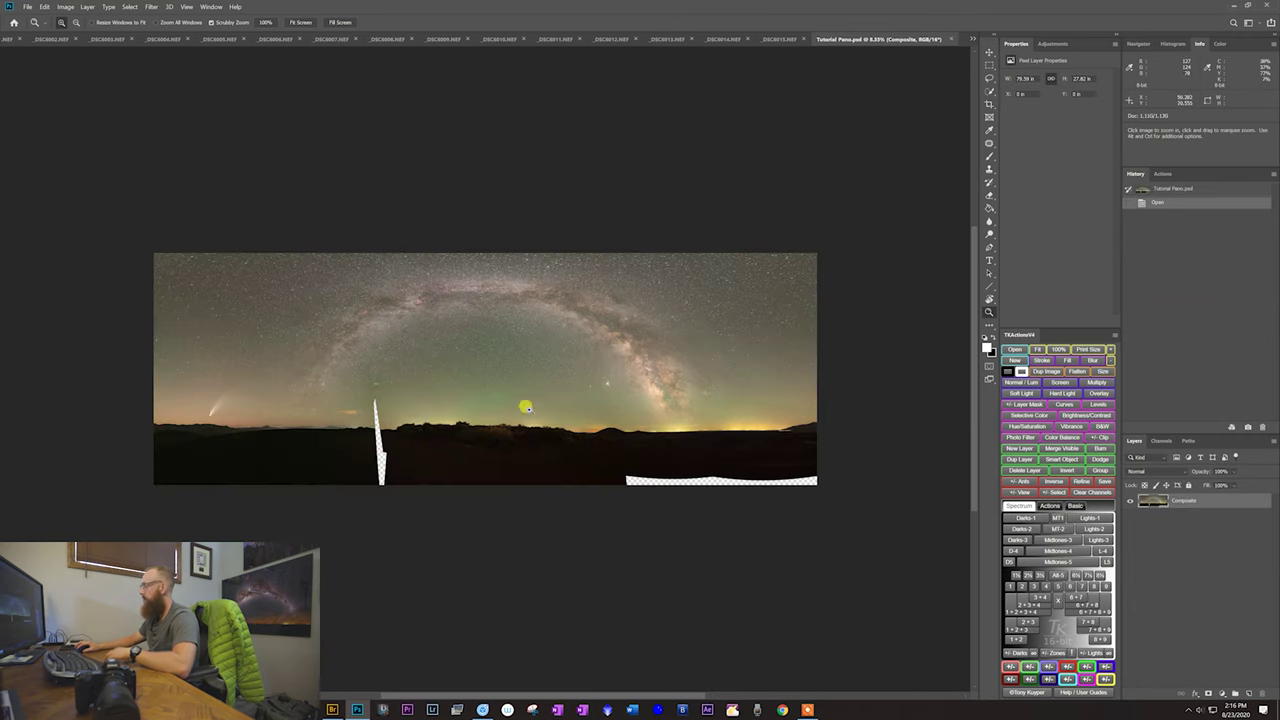
# Step: Examine the transparent wedge through the horizon and the rest of the stitched panorama up close and in full
pyautogui.click(398, 428)
pyautogui.moveTo(398, 428); pyautogui.dragTo(298, 425)
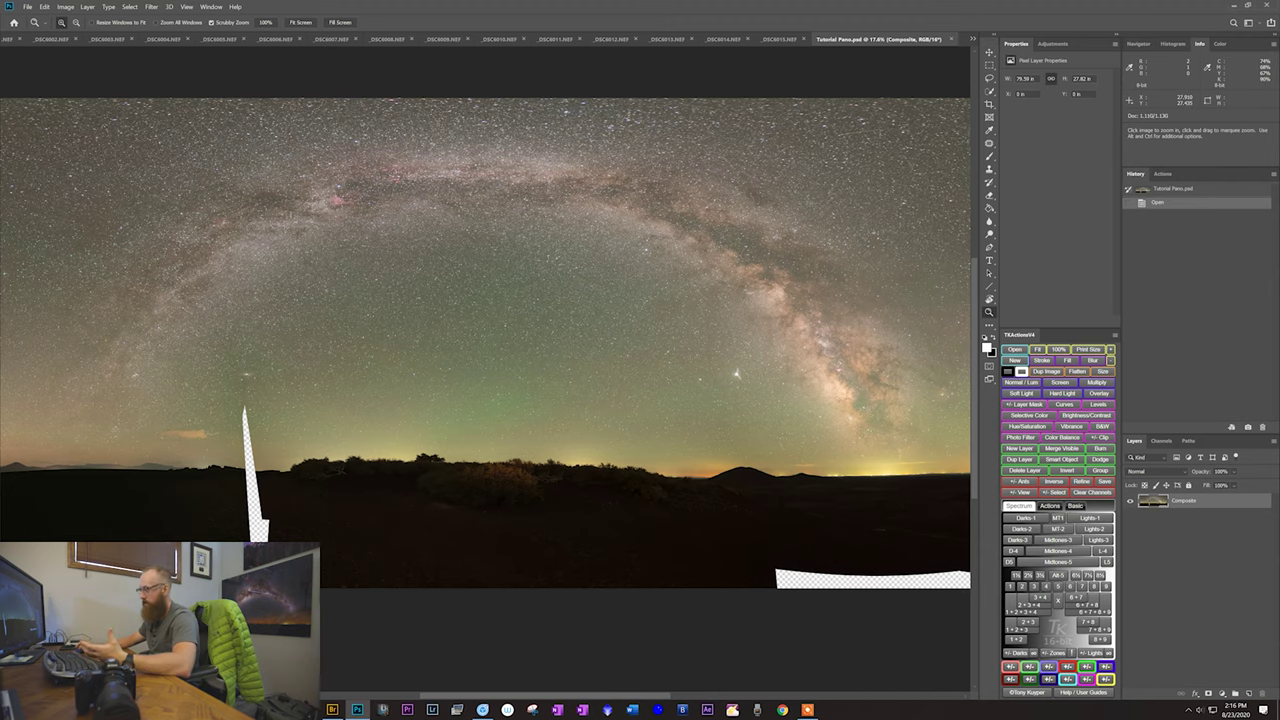
pyautogui.moveTo(245, 477); pyautogui.dragTo(427, 389)
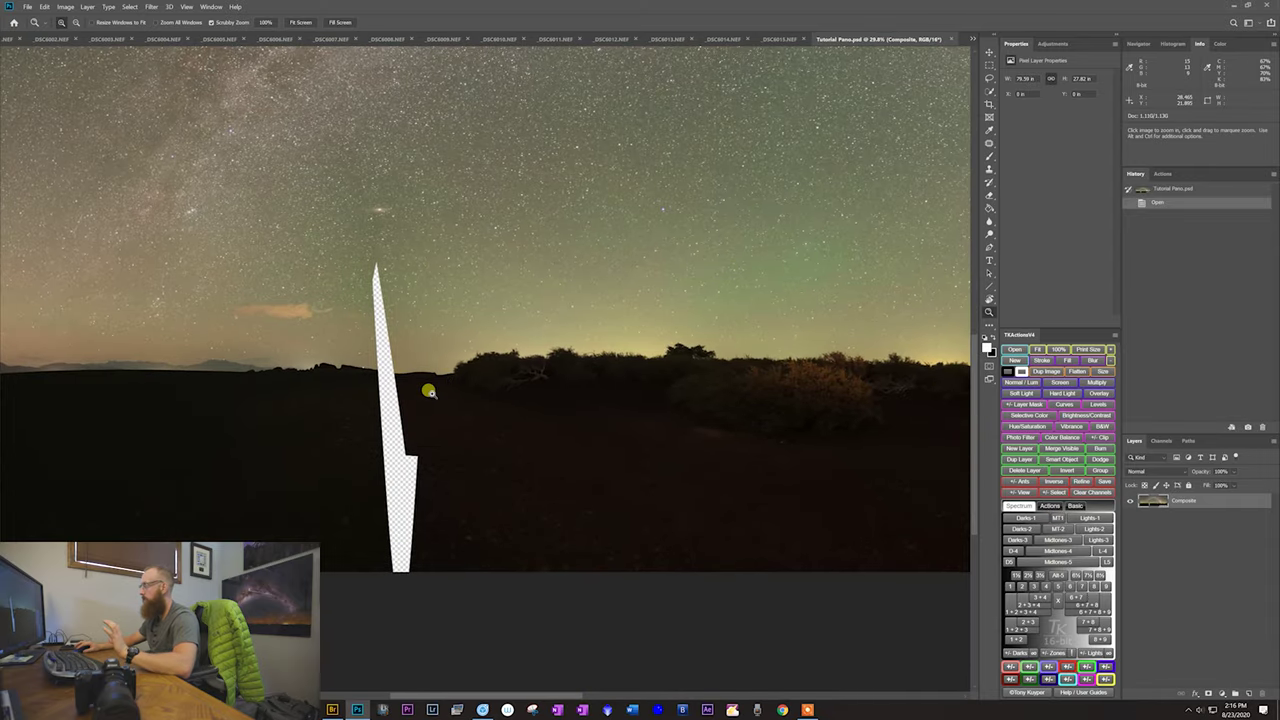
pyautogui.moveTo(383, 346); pyautogui.dragTo(396, 348)
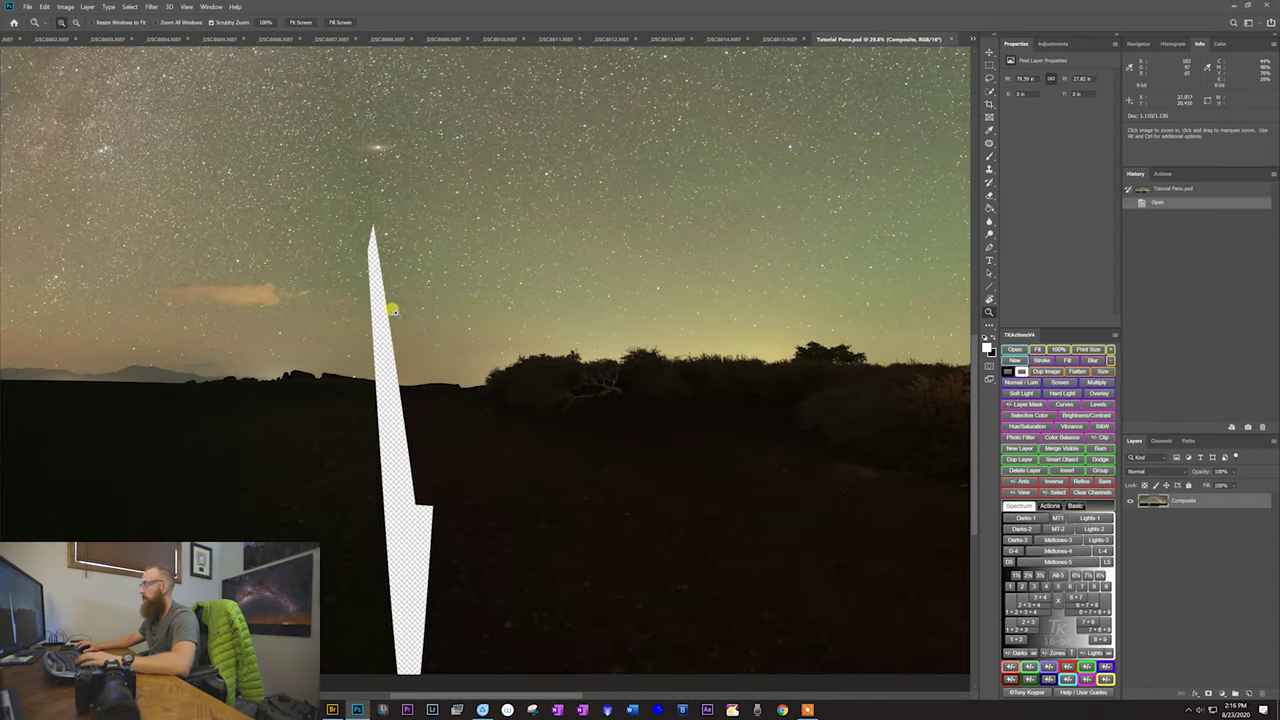
pyautogui.moveTo(437, 329); pyautogui.dragTo(390, 422)
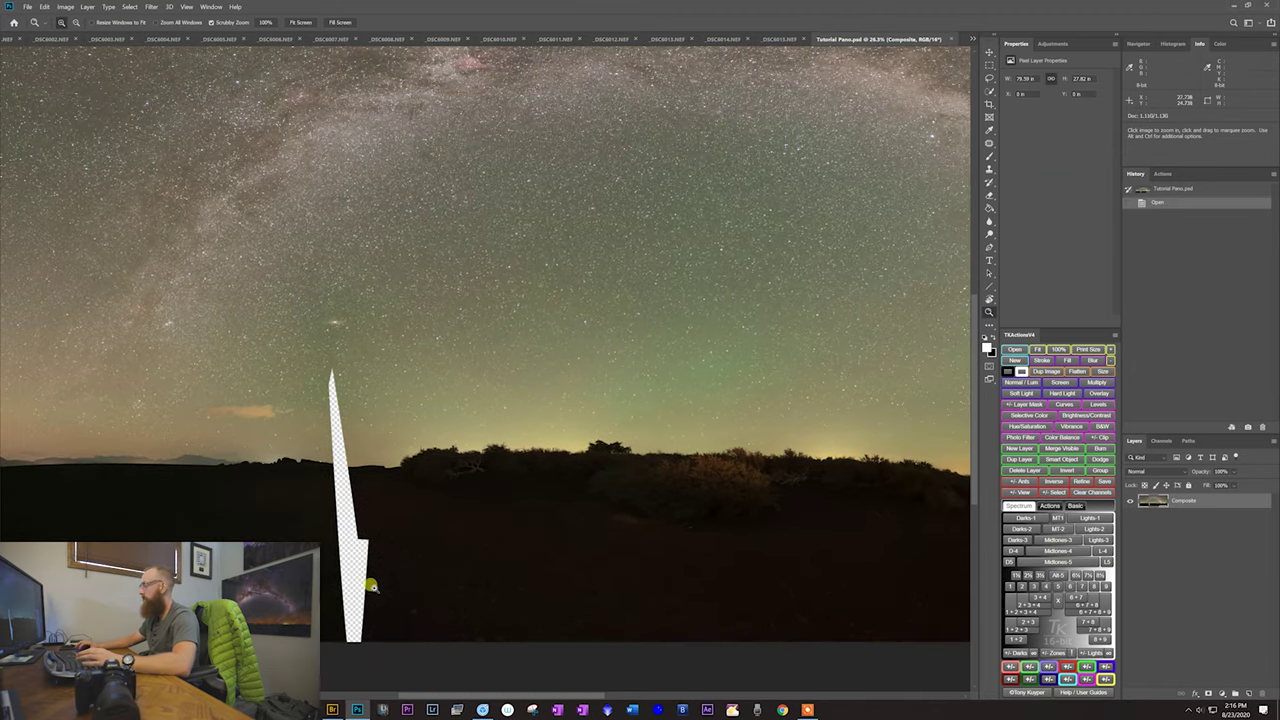
pyautogui.moveTo(435, 500); pyautogui.dragTo(340, 453)
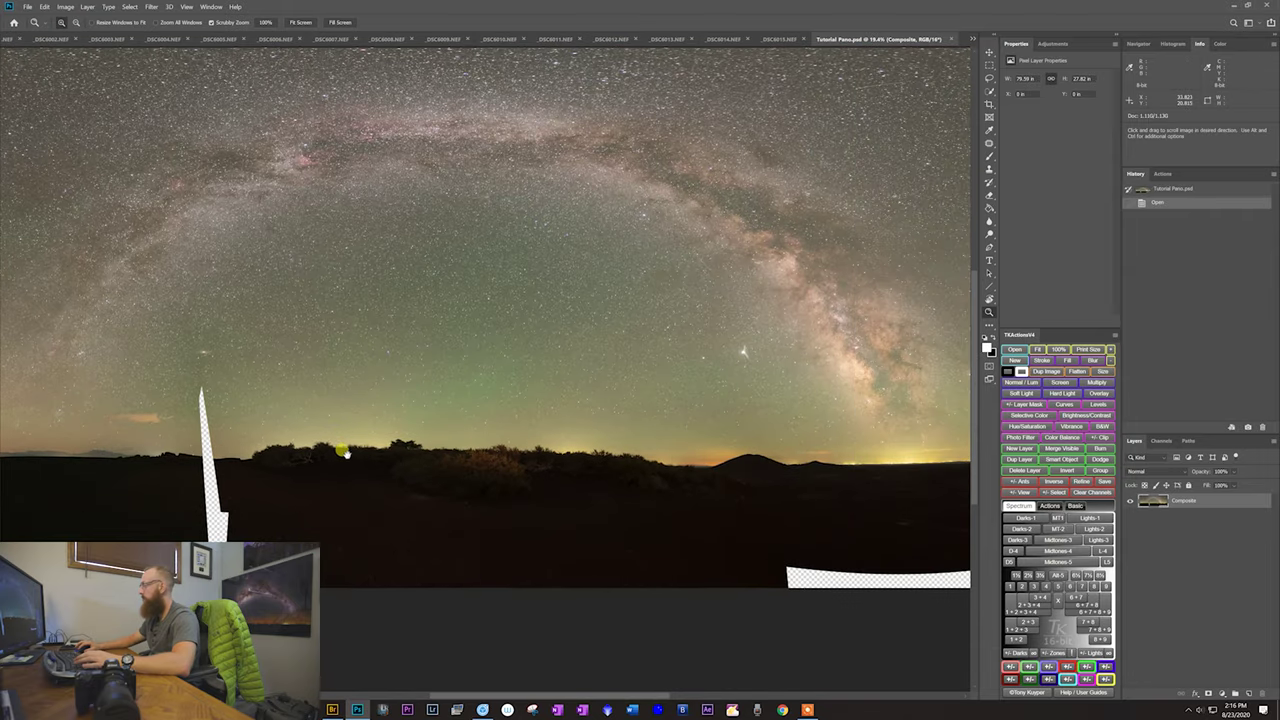
pyautogui.moveTo(386, 409); pyautogui.dragTo(463, 406)
pyautogui.moveTo(552, 383); pyautogui.dragTo(538, 382)
pyautogui.moveTo(554, 322); pyautogui.dragTo(534, 314)
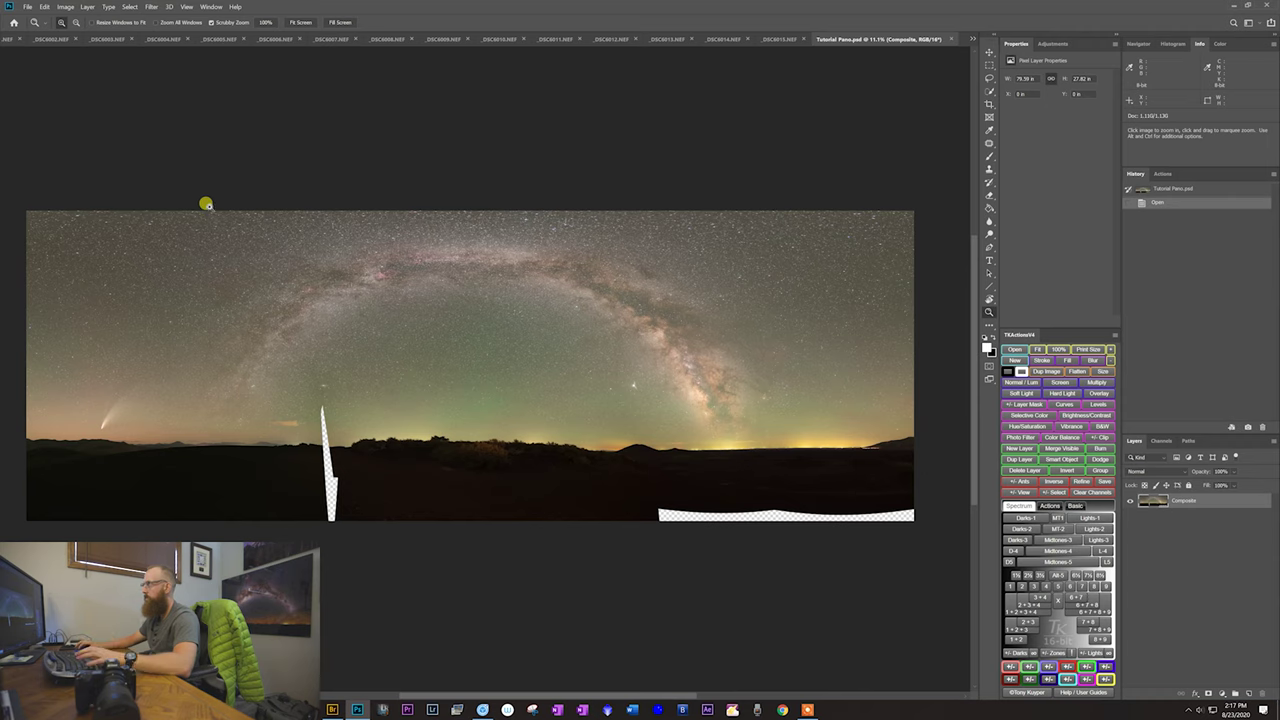
# Step: Crop the panorama at a 75:25 ratio, aligning the frame with the image's upper edge to exclude the transparent strip along its lower edge
pyautogui.press('c')
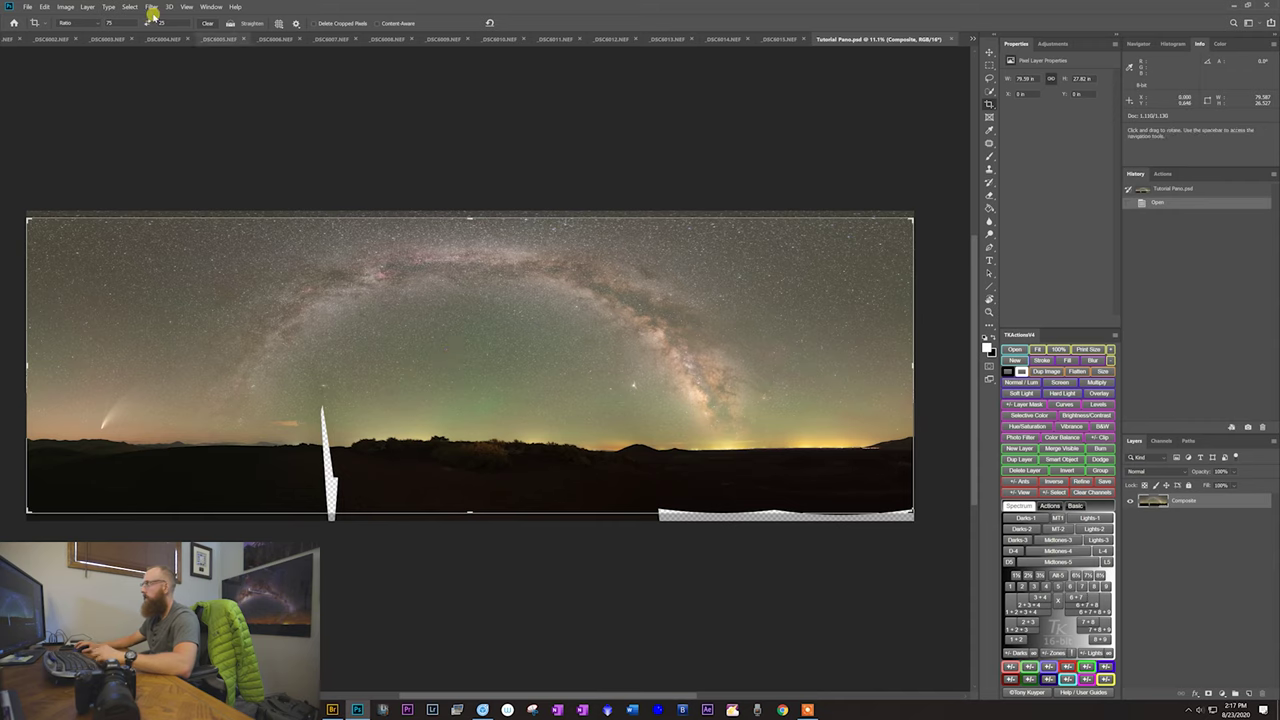
pyautogui.moveTo(100, 23); pyautogui.dragTo(146, 29)
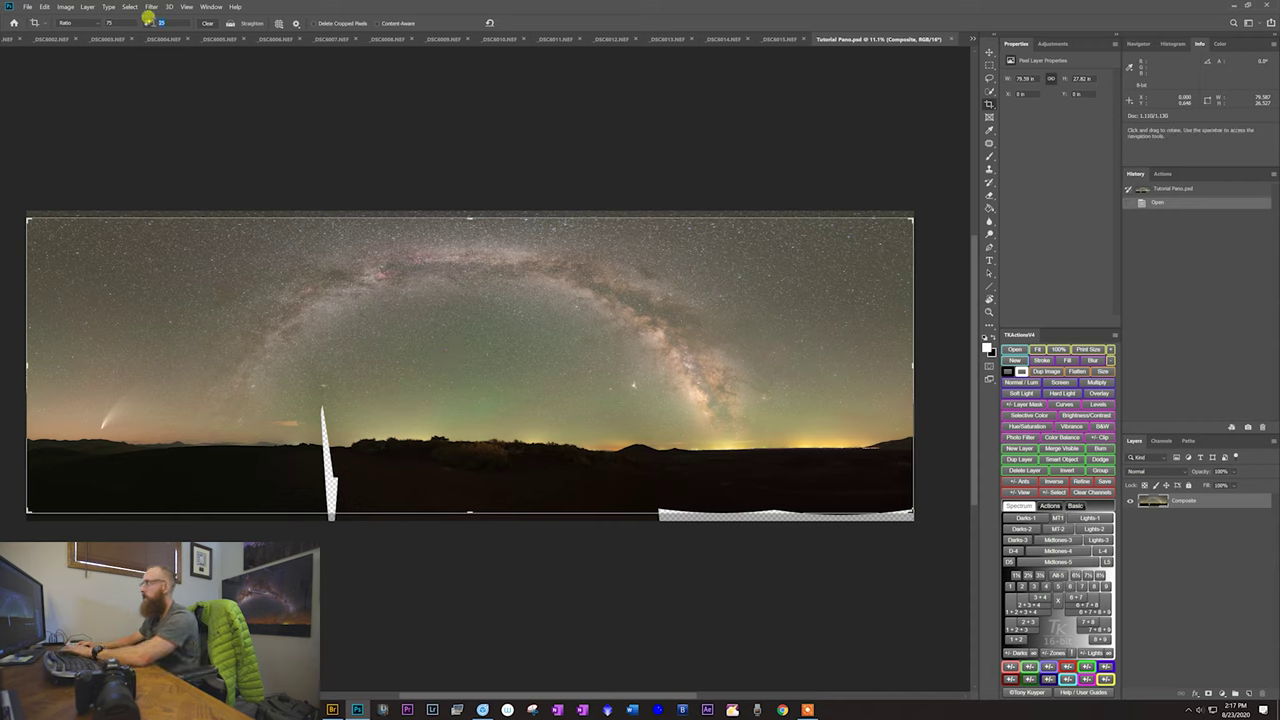
pyautogui.click(357, 294)
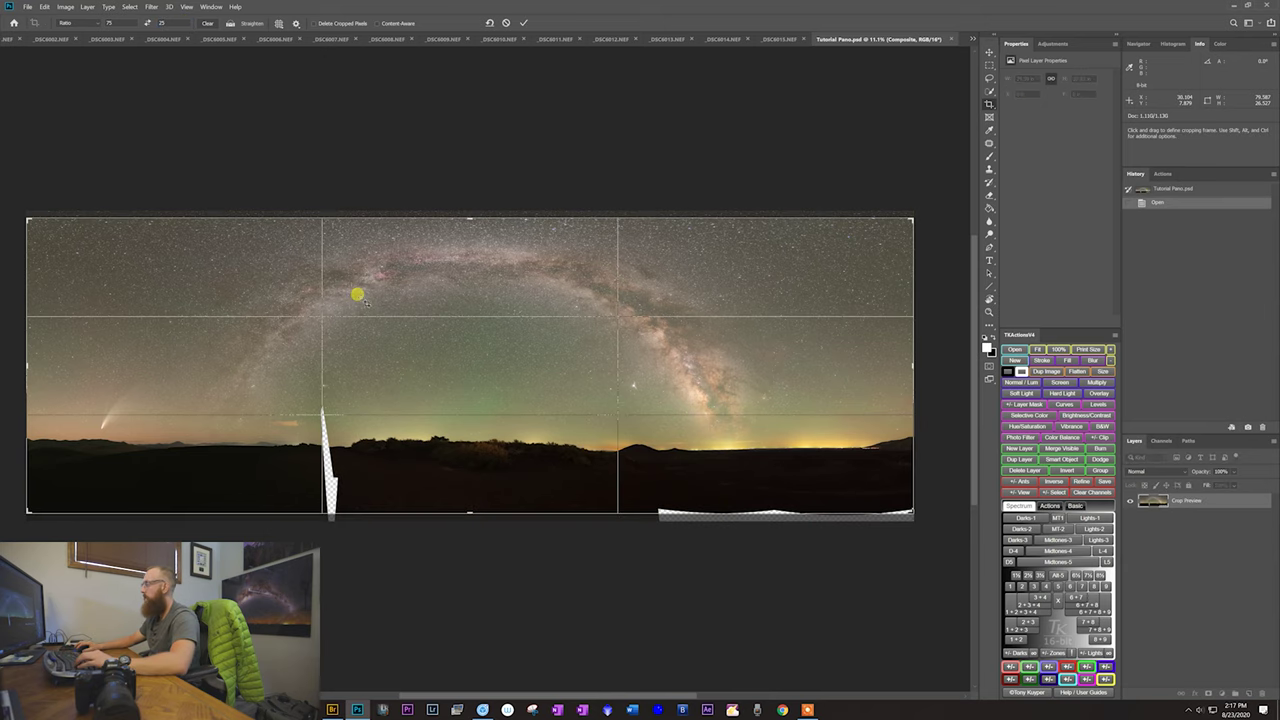
pyautogui.moveTo(508, 331); pyautogui.dragTo(508, 336)
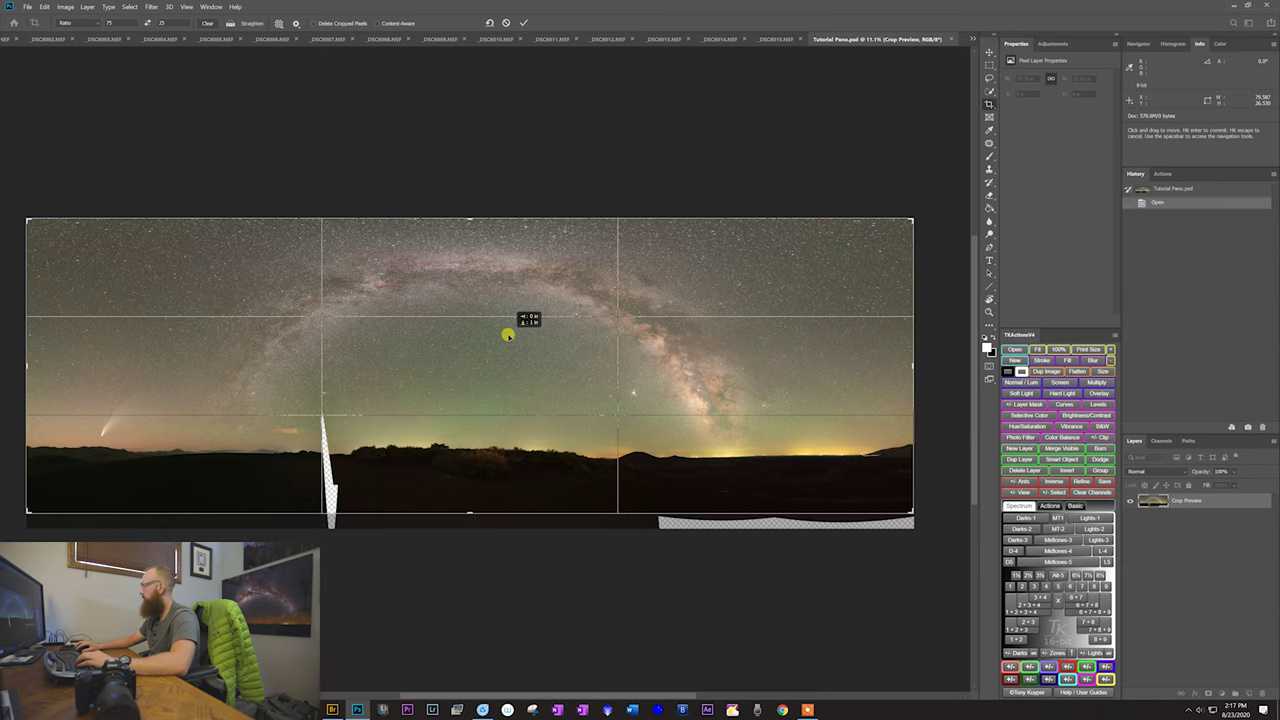
pyautogui.moveTo(508, 335); pyautogui.dragTo(506, 340)
pyautogui.click(522, 22)
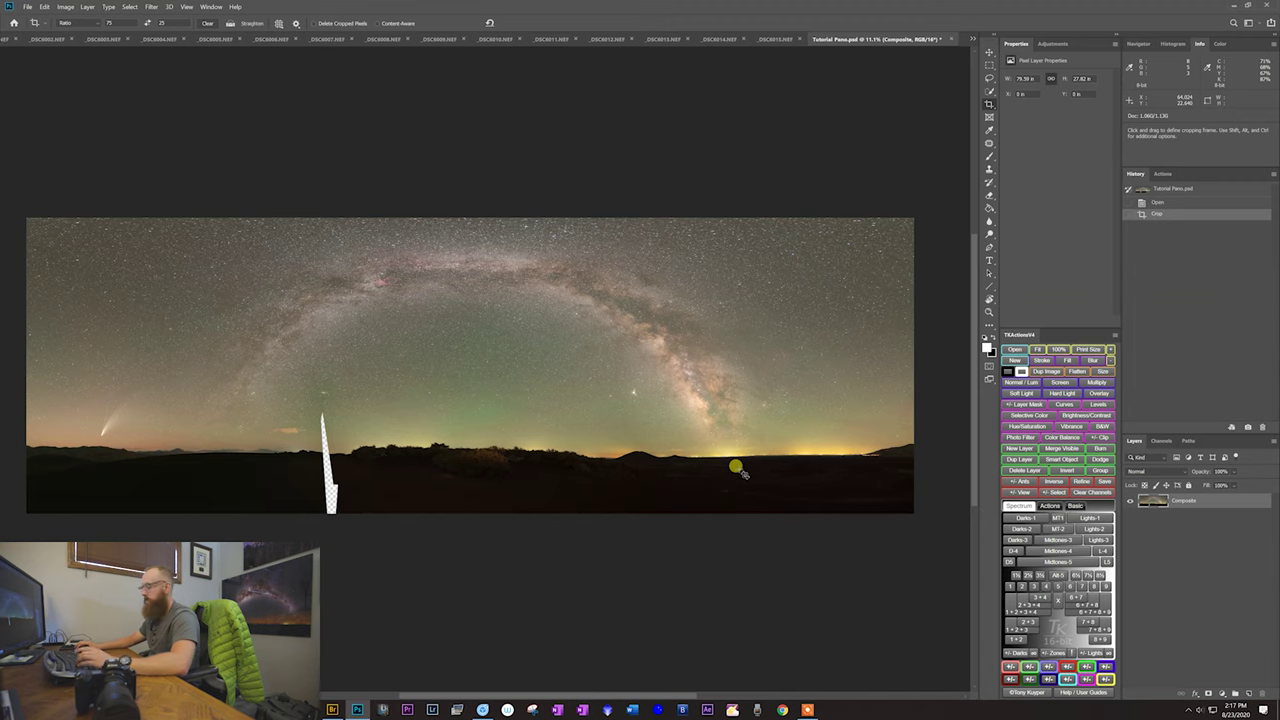
# Step: Duplicate the Composite layer, then duplicate that copy to make a second working layer above it
pyautogui.press('z')
pyautogui.click(328, 455)
pyautogui.moveTo(598, 463); pyautogui.dragTo(469, 430)
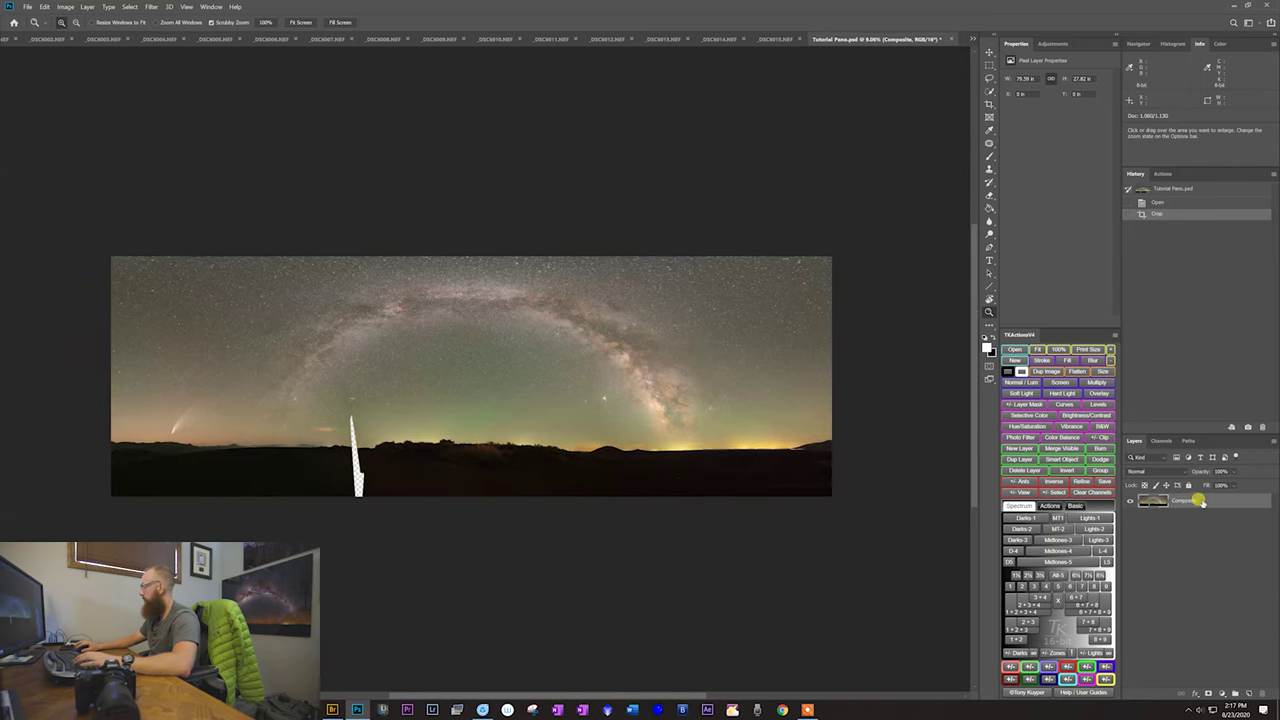
pyautogui.moveTo(1194, 509); pyautogui.dragTo(1240, 688)
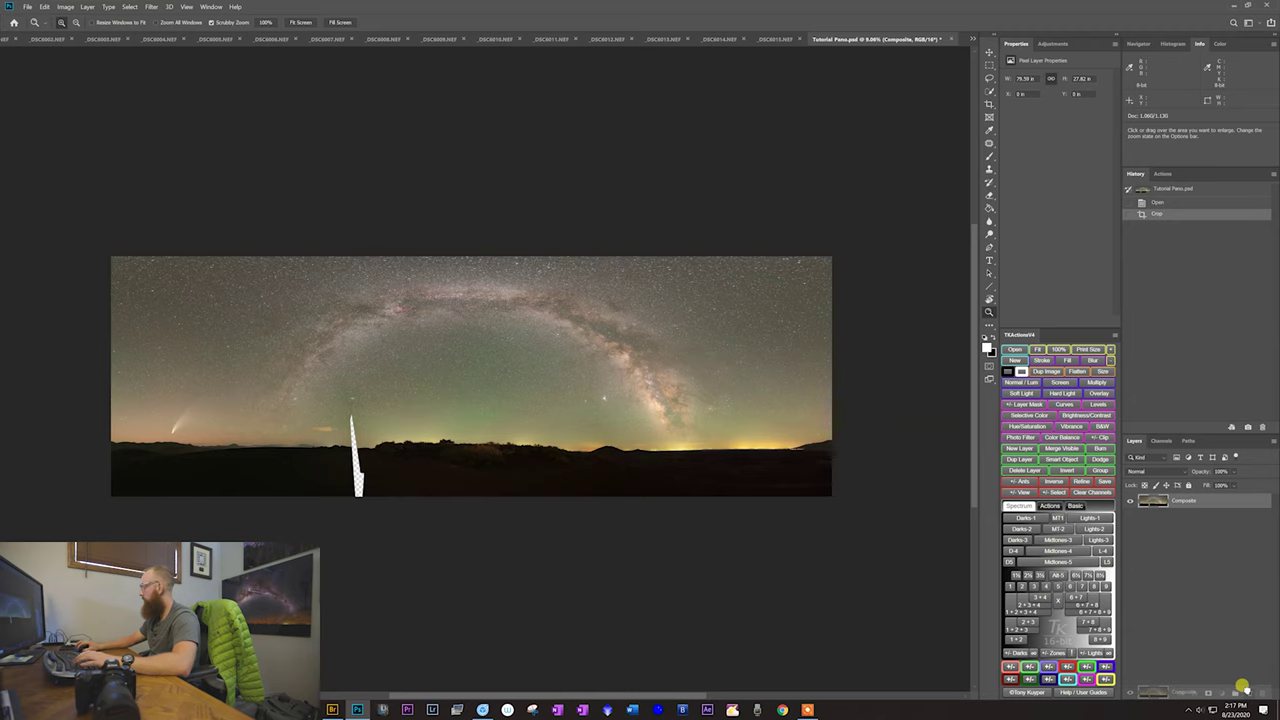
pyautogui.moveTo(1243, 689); pyautogui.dragTo(1244, 690)
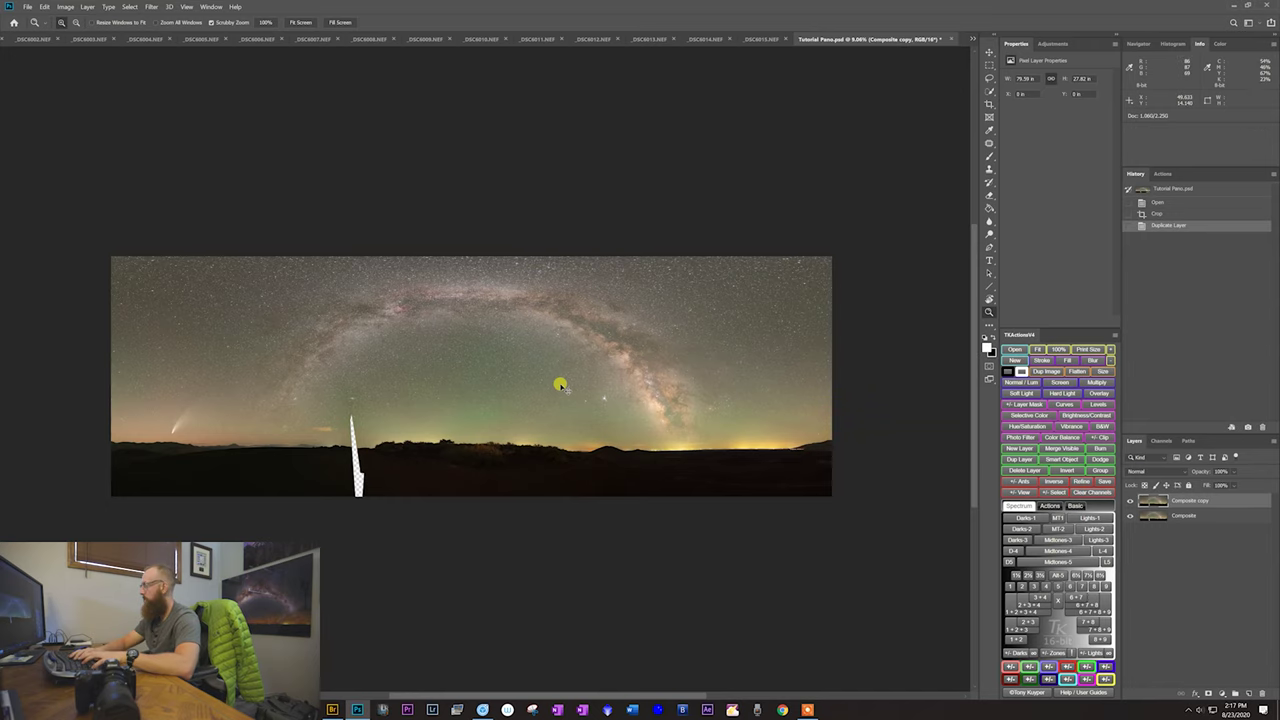
pyautogui.moveTo(563, 398); pyautogui.dragTo(552, 398)
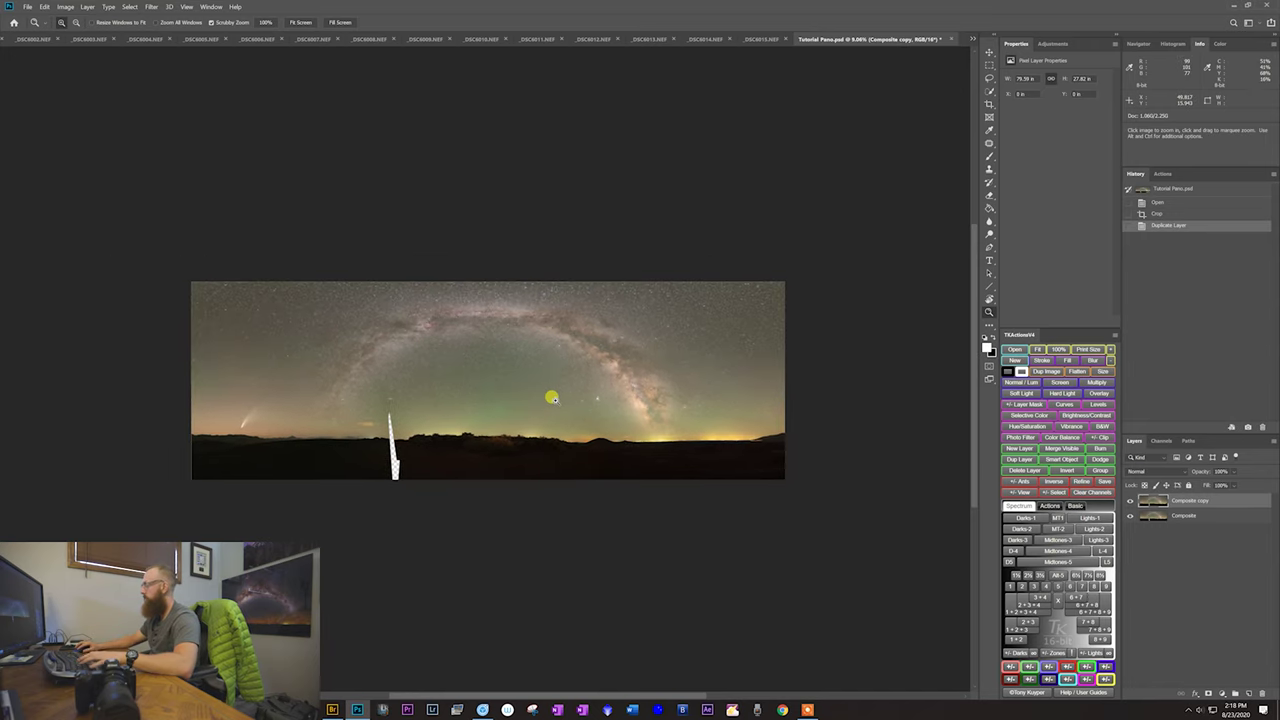
pyautogui.hotkey('ctrl', 'j')
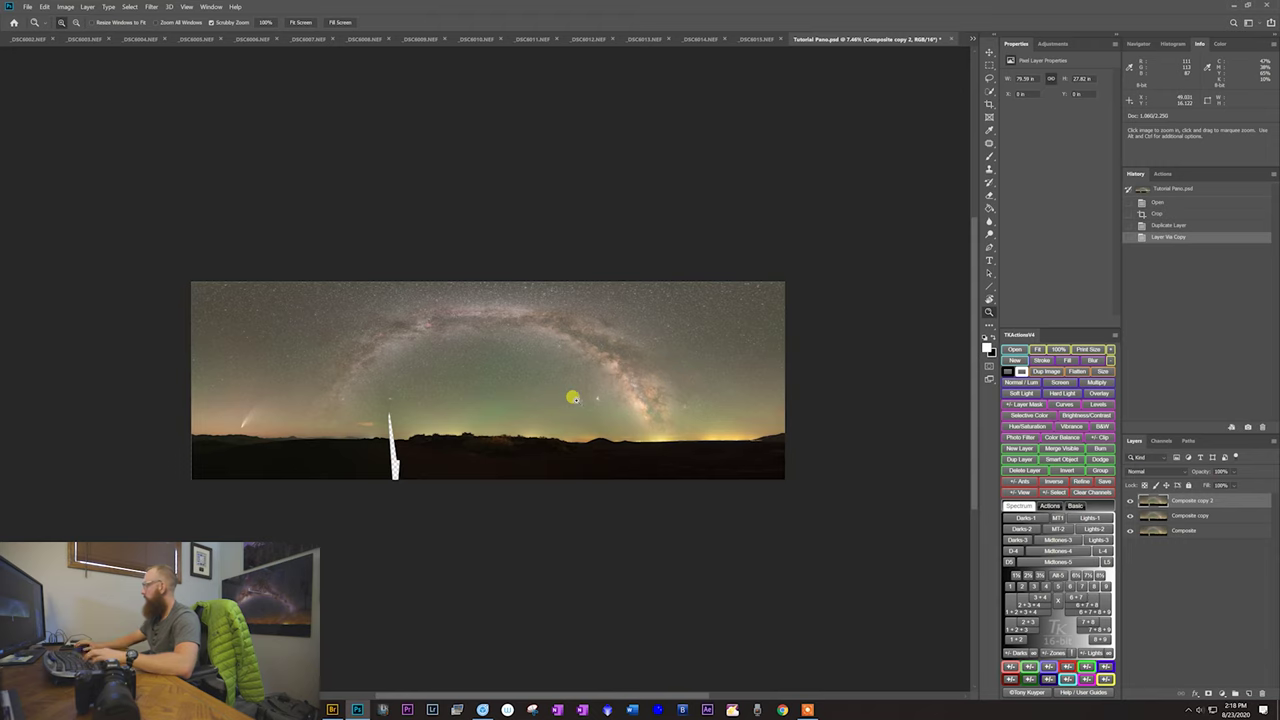
# Step: Delete the topmost duplicate, the Composite copy 2 layer
pyautogui.moveTo(1199, 502)
pyautogui.mouseDown()
pyautogui.moveTo(1195, 514)
pyautogui.moveTo(1199, 500)
pyautogui.mouseUp()
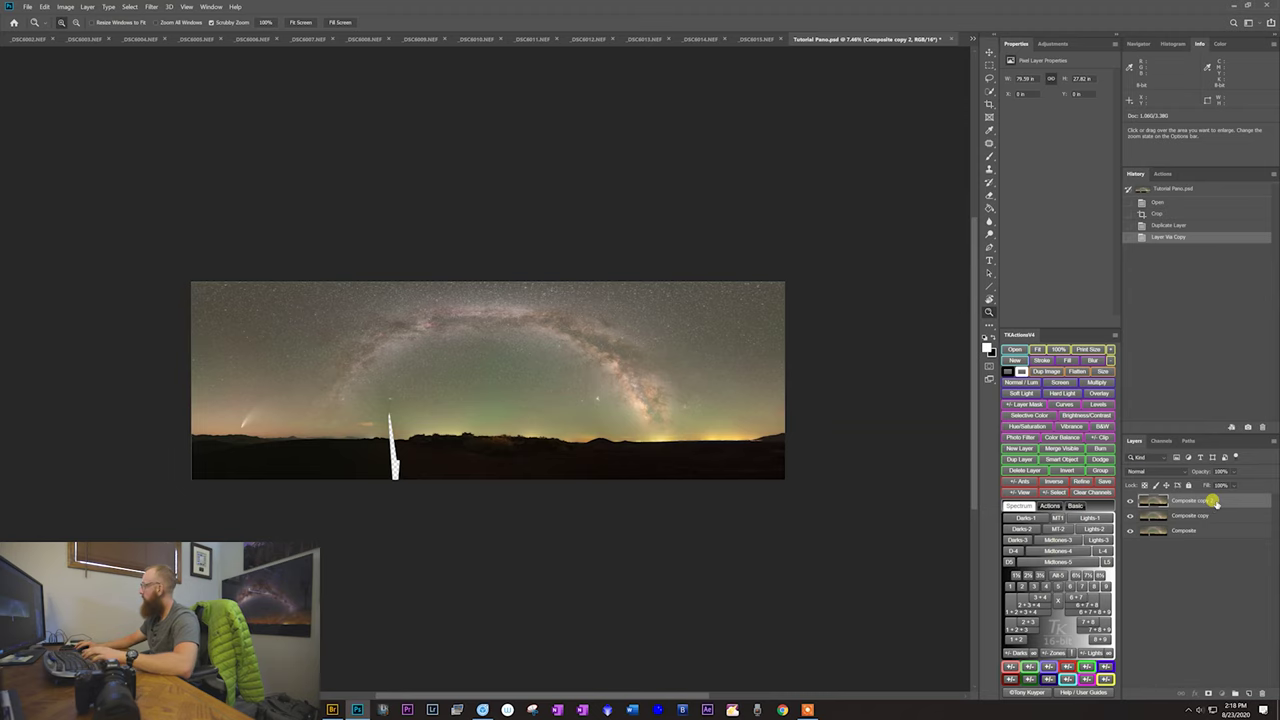
pyautogui.moveTo(1244, 625); pyautogui.dragTo(1262, 693)
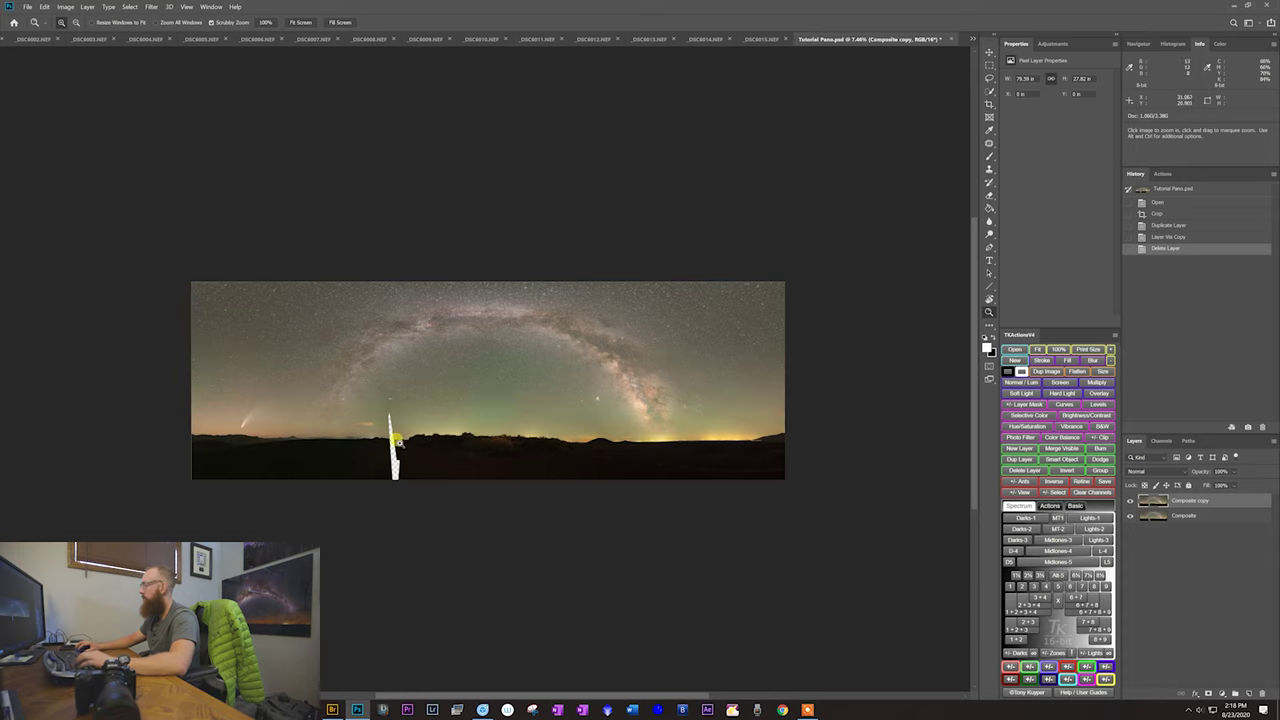
# Step: Clone nearby starry sky with a soft Clone Stamp brush over the transparent wedge from its tip down to just above the horizon
pyautogui.moveTo(398, 442); pyautogui.dragTo(437, 454)
pyautogui.moveTo(349, 371); pyautogui.dragTo(416, 394)
pyautogui.moveTo(414, 390); pyautogui.dragTo(393, 343)
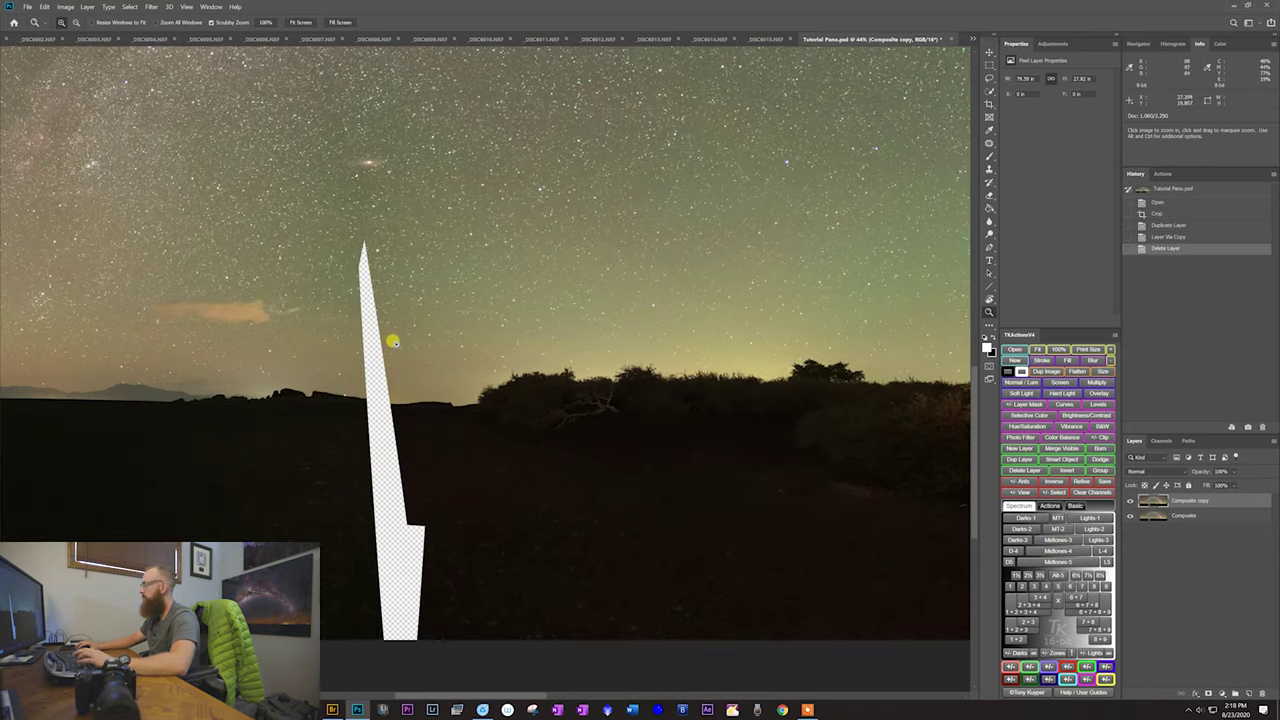
pyautogui.press('s')
pyautogui.keyDown('alt'); pyautogui.click(460, 306); pyautogui.keyUp('alt')
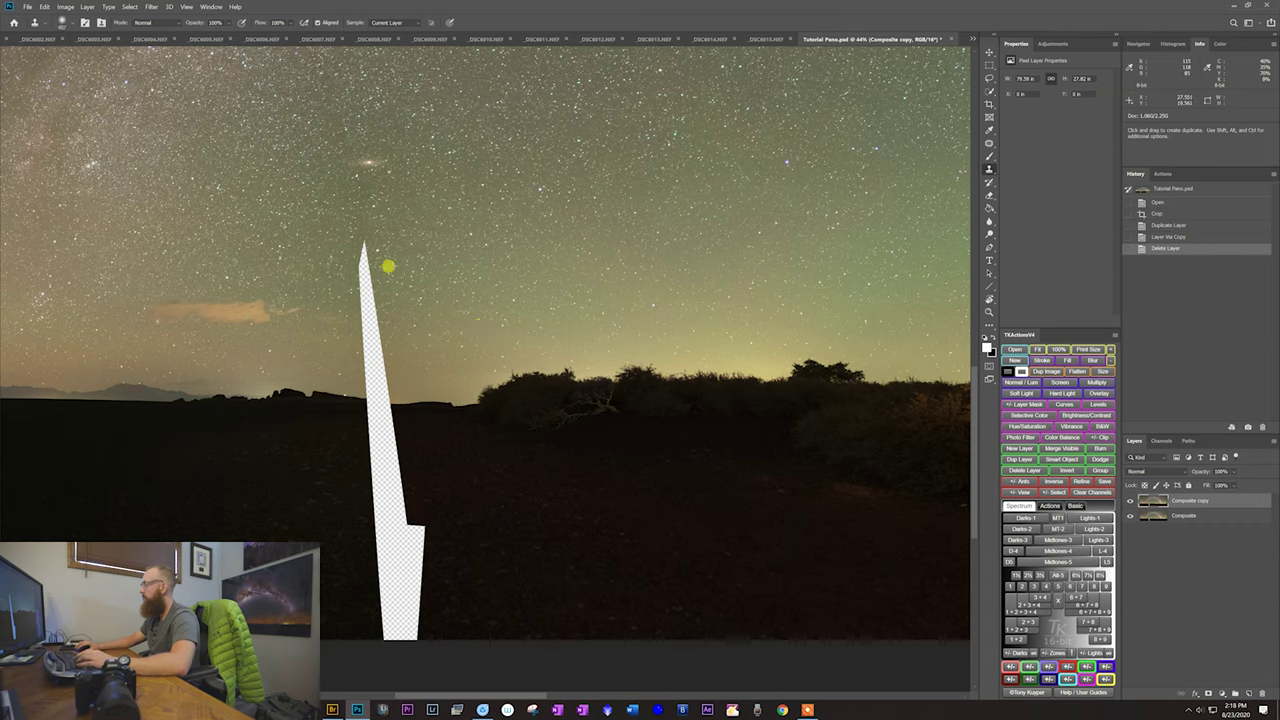
pyautogui.rightClick(413, 292)
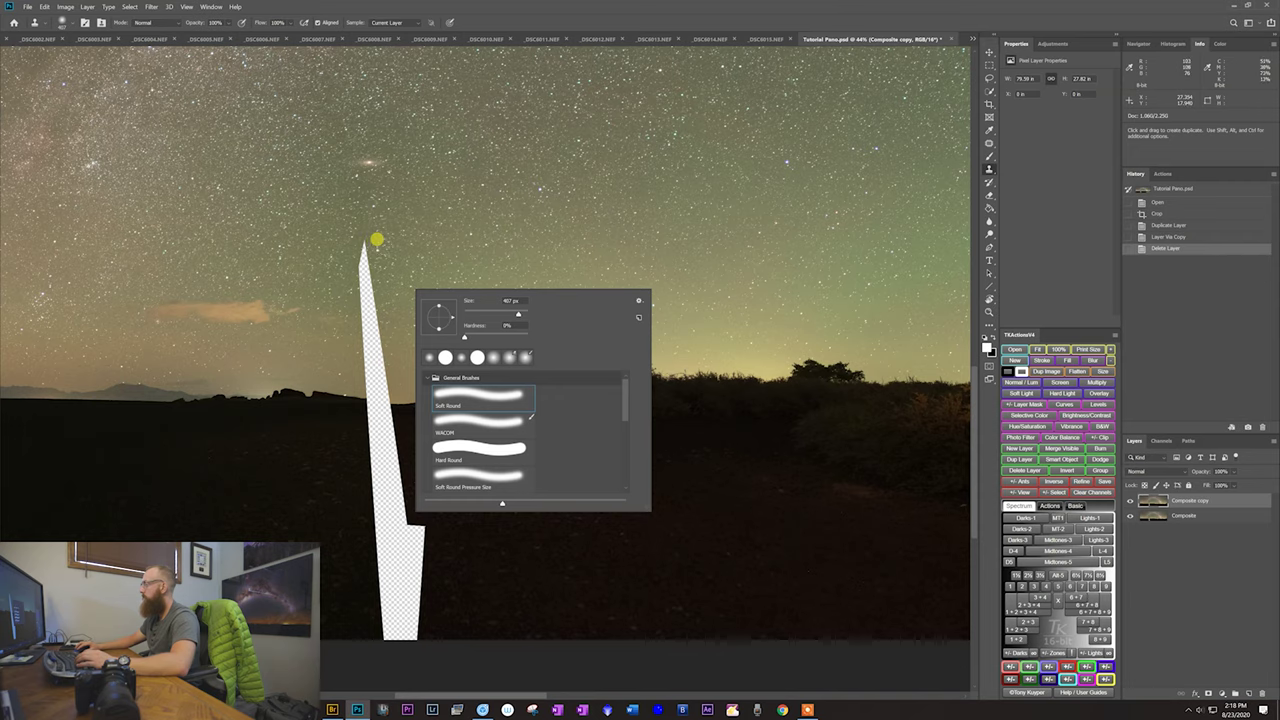
pyautogui.moveTo(398, 255); pyautogui.dragTo(403, 284)
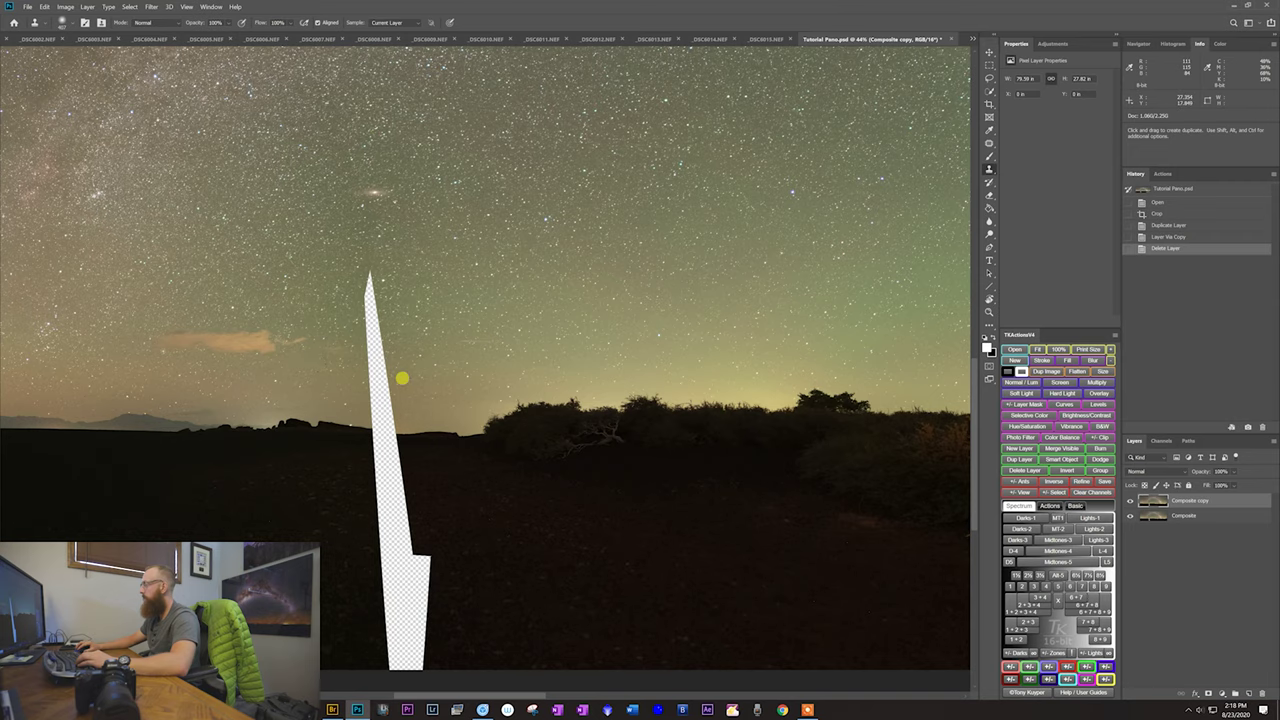
pyautogui.press('z')
pyautogui.moveTo(369, 307); pyautogui.dragTo(486, 273)
pyautogui.press('s')
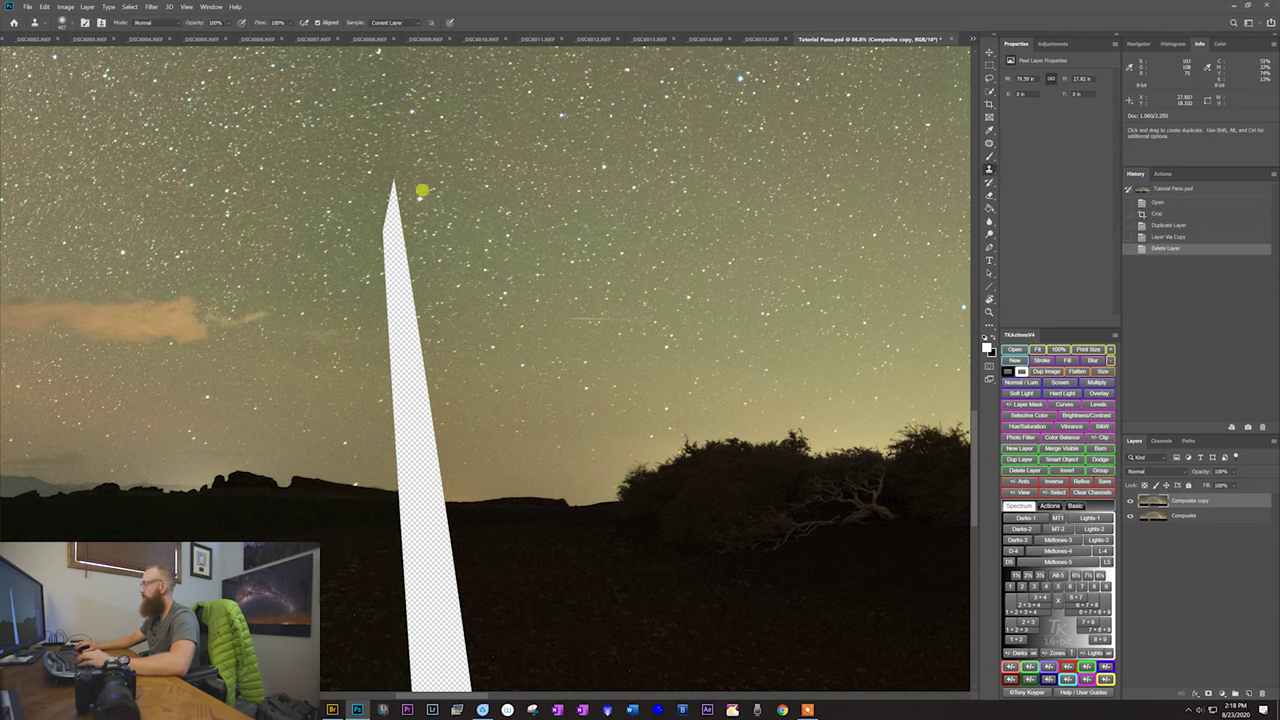
pyautogui.press('j')
pyautogui.moveTo(463, 209)
pyautogui.mouseDown()
pyautogui.moveTo(434, 214)
pyautogui.moveTo(446, 212)
pyautogui.mouseUp()
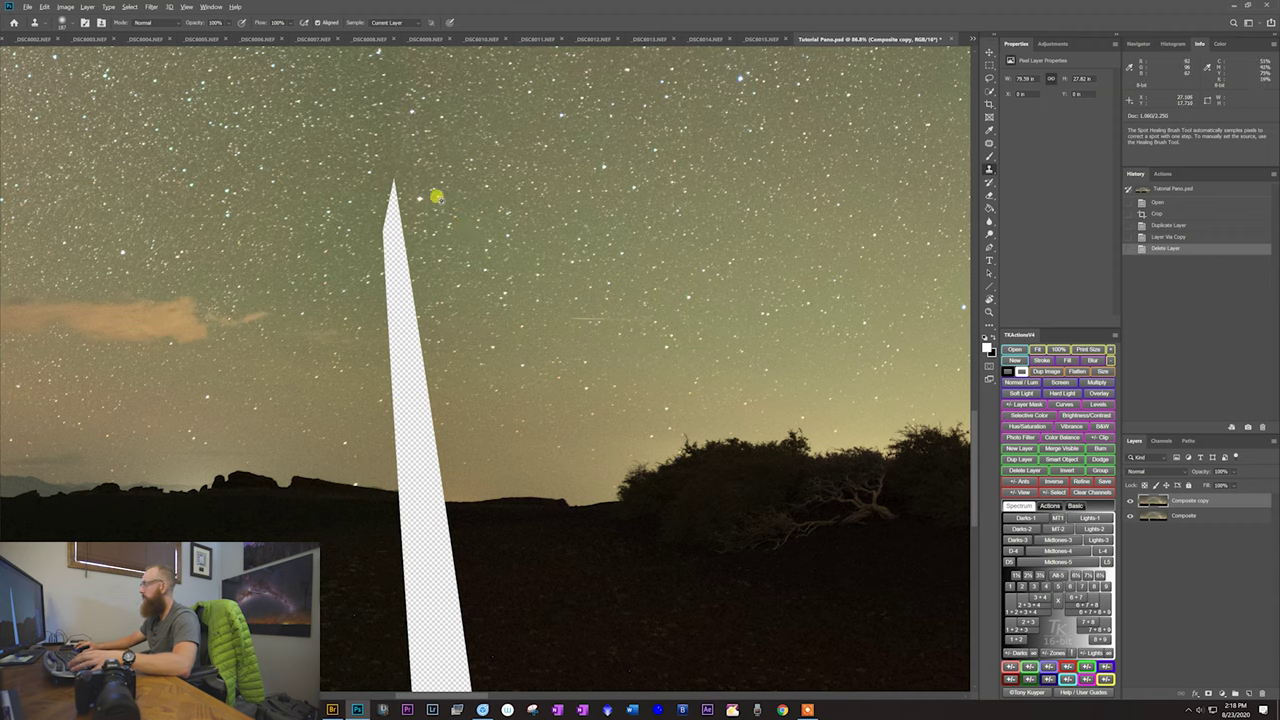
pyautogui.moveTo(386, 180)
pyautogui.mouseDown()
pyautogui.moveTo(372, 254)
pyautogui.moveTo(376, 222)
pyautogui.moveTo(390, 259)
pyautogui.moveTo(372, 224)
pyautogui.moveTo(375, 272)
pyautogui.moveTo(399, 314)
pyautogui.moveTo(378, 308)
pyautogui.moveTo(401, 333)
pyautogui.moveTo(391, 353)
pyautogui.moveTo(413, 362)
pyautogui.moveTo(377, 361)
pyautogui.moveTo(395, 373)
pyautogui.moveTo(386, 396)
pyautogui.moveTo(446, 416)
pyautogui.moveTo(395, 425)
pyautogui.moveTo(423, 440)
pyautogui.moveTo(379, 440)
pyautogui.moveTo(437, 448)
pyautogui.moveTo(443, 500)
pyautogui.moveTo(457, 462)
pyautogui.moveTo(439, 404)
pyautogui.mouseUp()
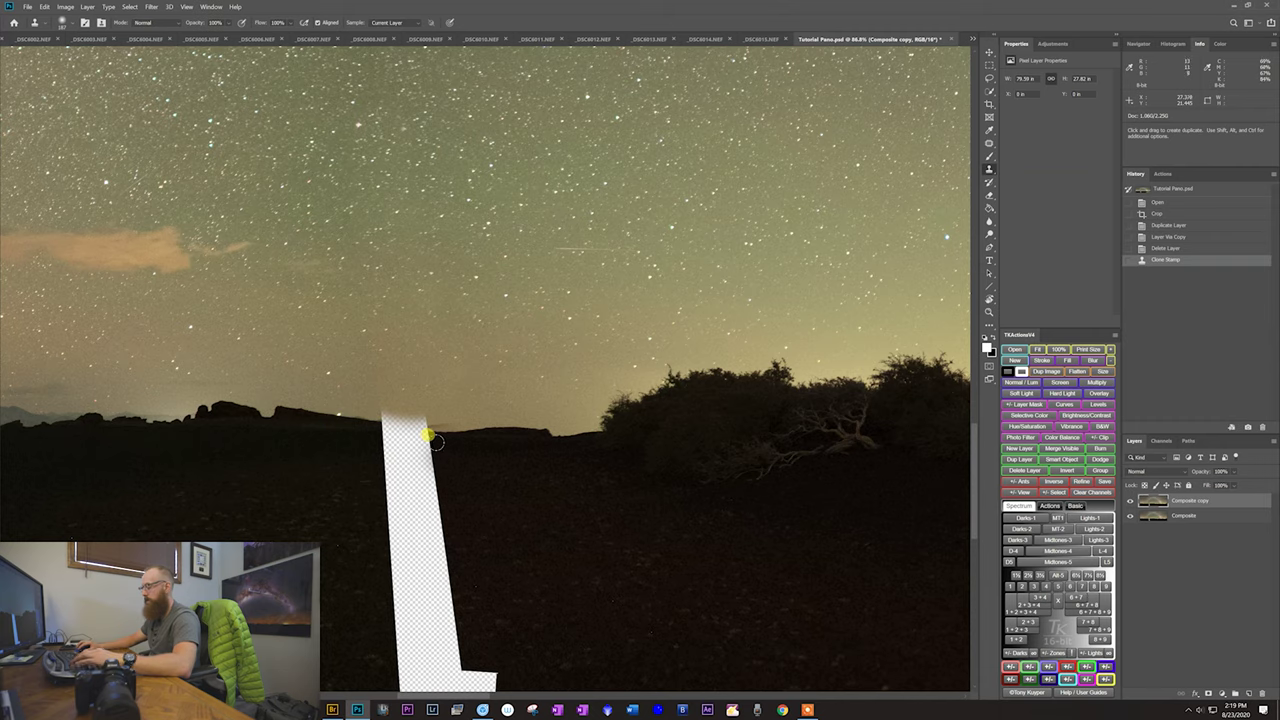
# Step: Clone the ridge line from the left of the gap across it to reconnect the horizon on both sides
pyautogui.press('z')
pyautogui.click(428, 437)
pyautogui.moveTo(432, 437); pyautogui.dragTo(506, 446)
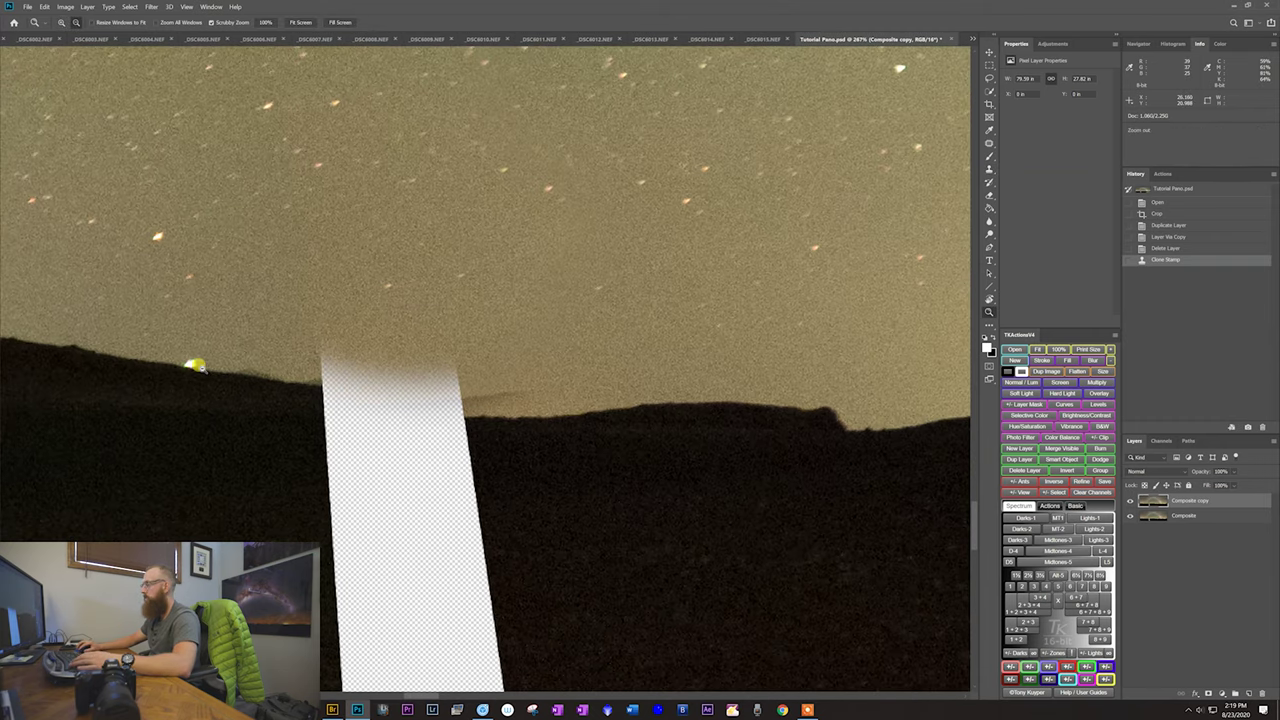
pyautogui.keyDown('alt'); pyautogui.click(196, 366); pyautogui.keyUp('alt')
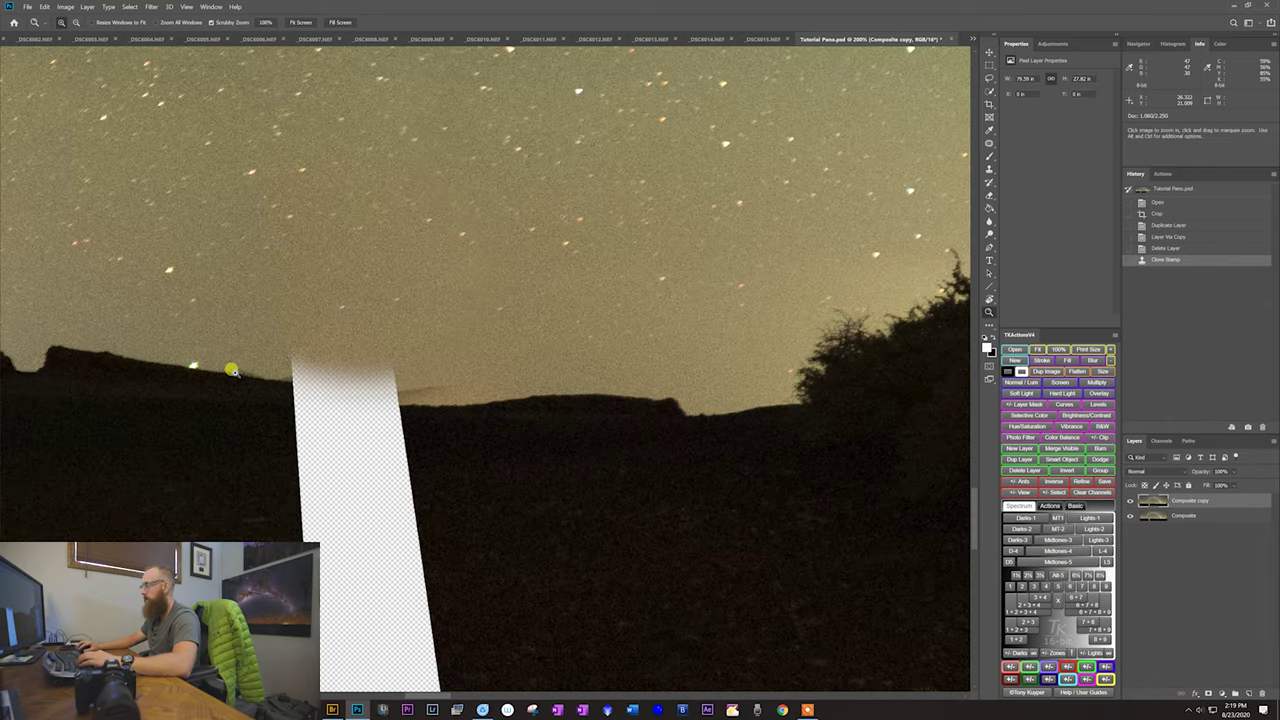
pyautogui.press('s')
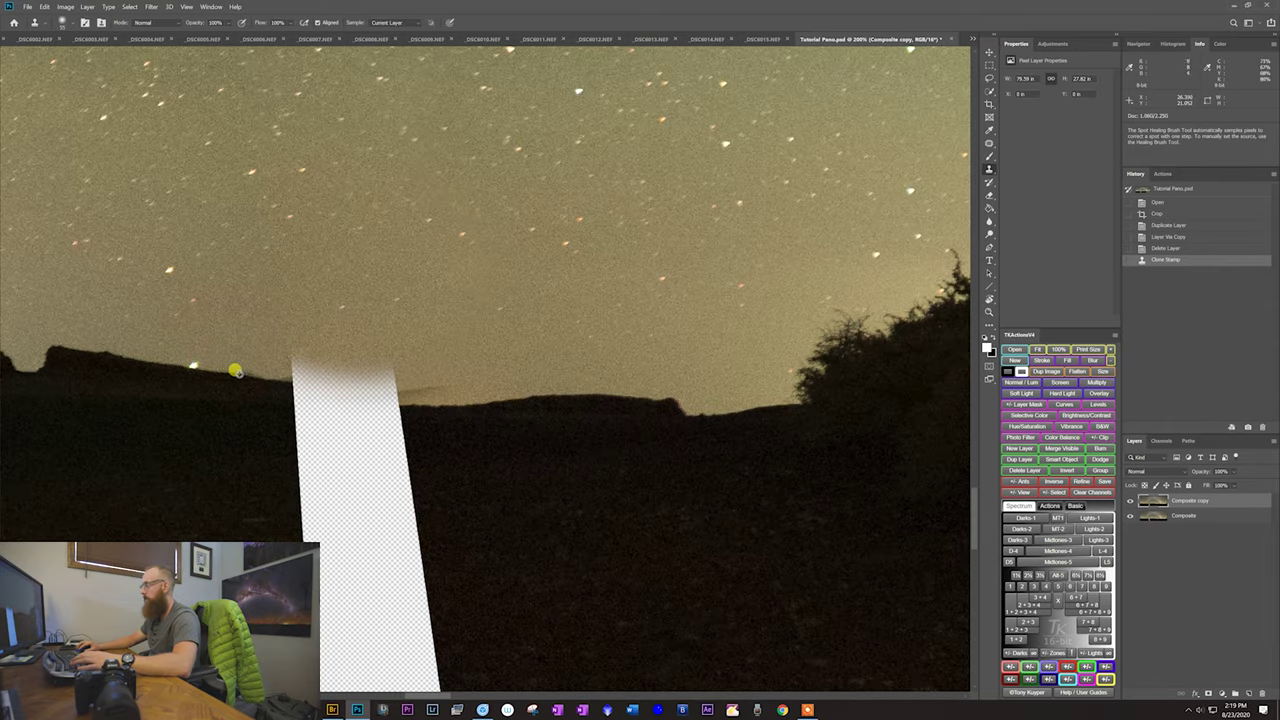
pyautogui.moveTo(281, 372); pyautogui.dragTo(355, 394)
pyautogui.click(358, 401)
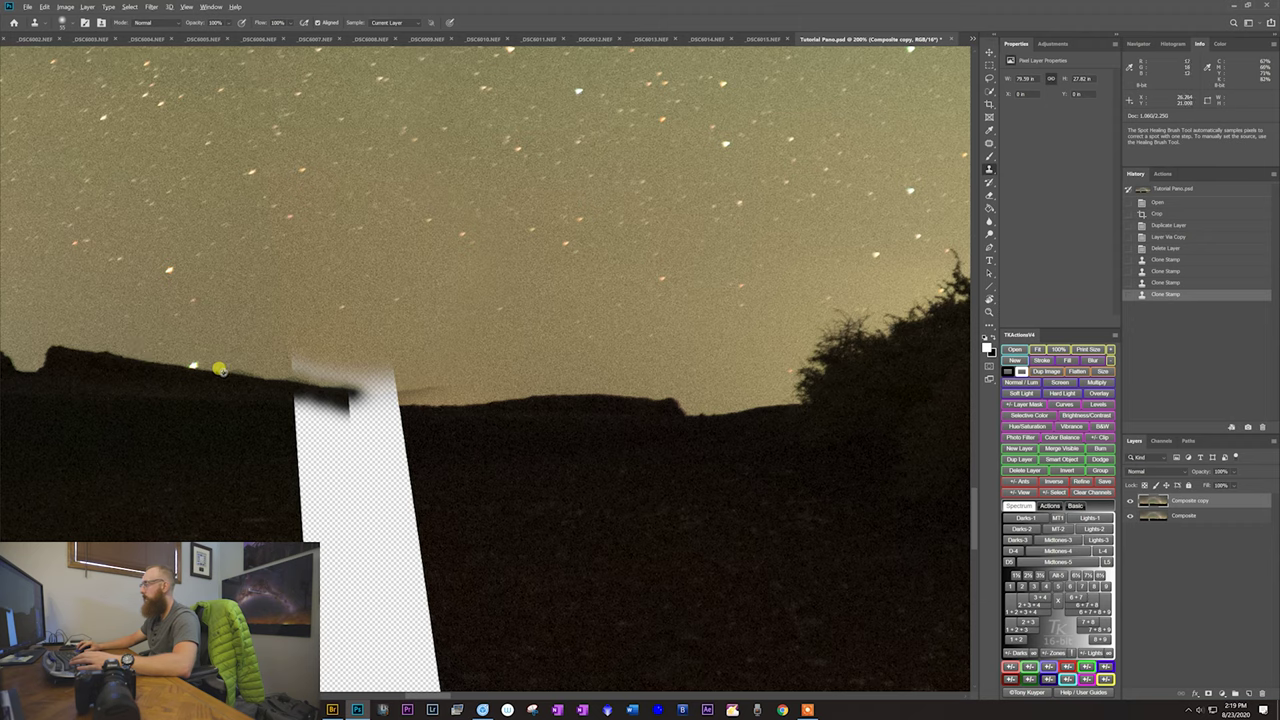
pyautogui.moveTo(368, 389)
pyautogui.mouseDown()
pyautogui.moveTo(349, 380)
pyautogui.moveTo(397, 403)
pyautogui.mouseUp()
# Step: Refine the rebuilt horizon edge across the gap with short clone strokes sampled from the adjoining ridge
pyautogui.press('j')
pyautogui.keyDown('alt'); pyautogui.click(257, 374); pyautogui.keyUp('alt')
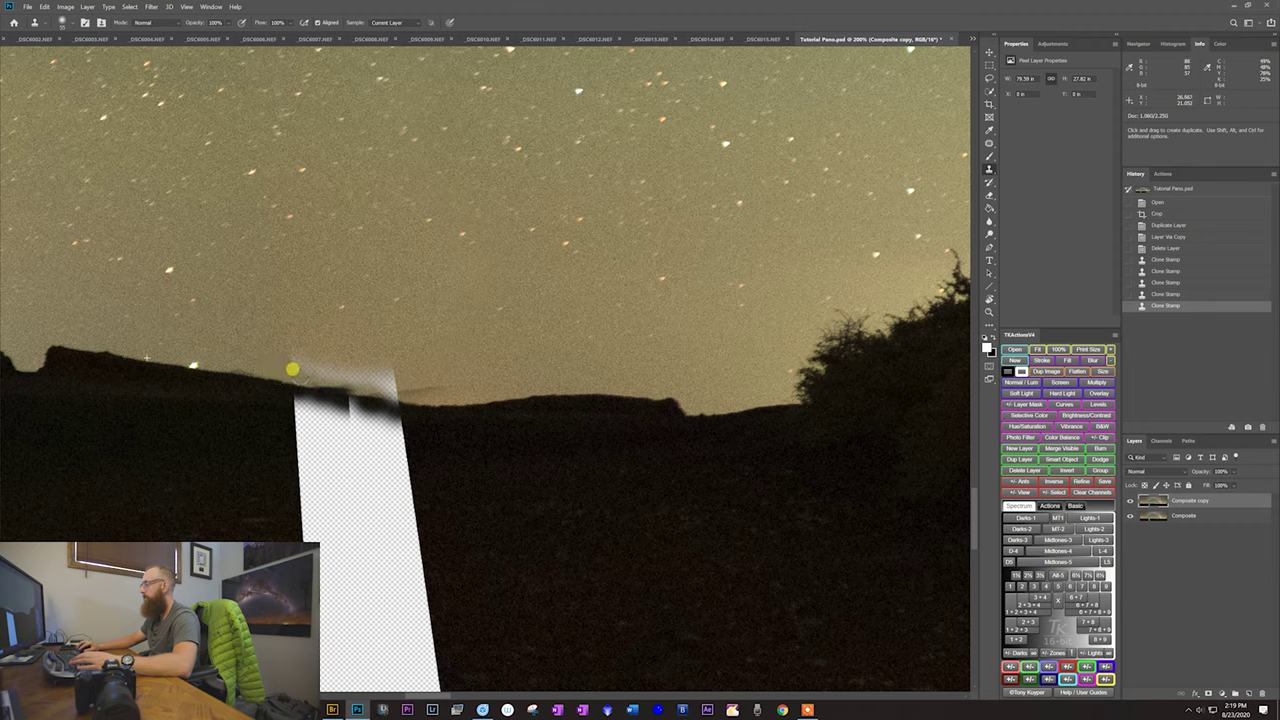
pyautogui.click(297, 368)
pyautogui.click(308, 371)
pyautogui.click(318, 373)
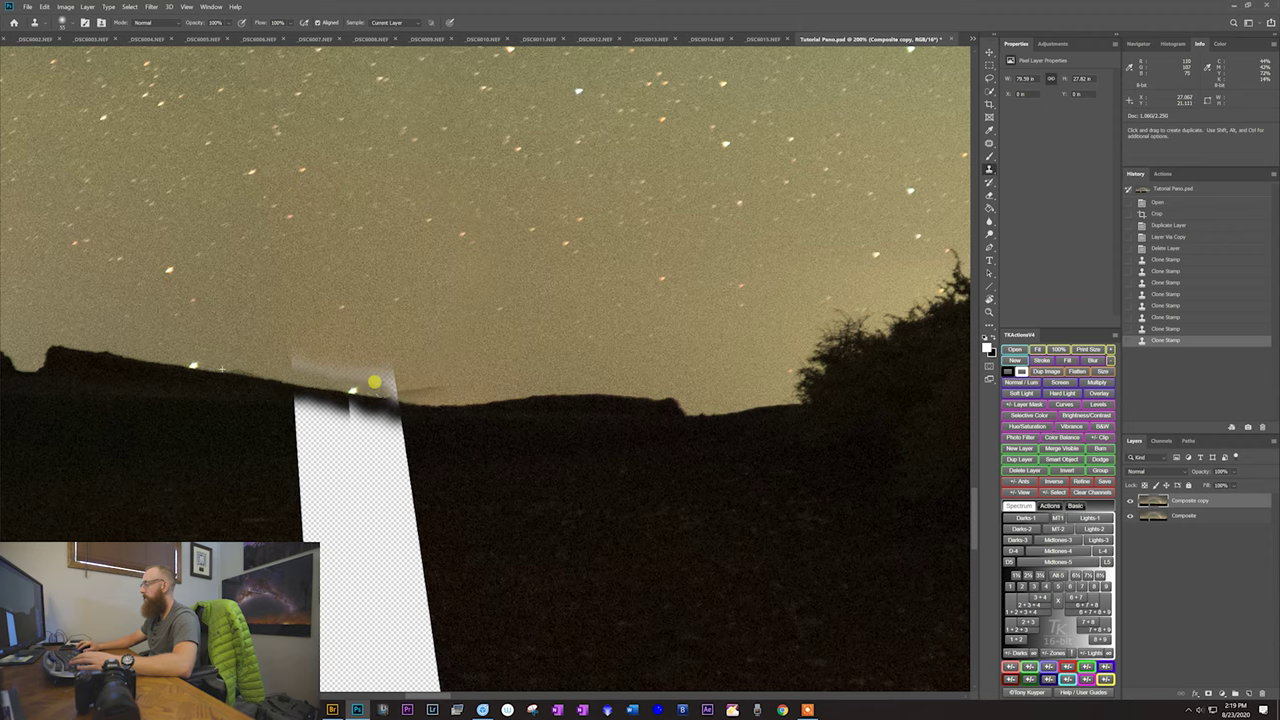
pyautogui.moveTo(373, 382); pyautogui.dragTo(397, 390)
pyautogui.click(362, 388)
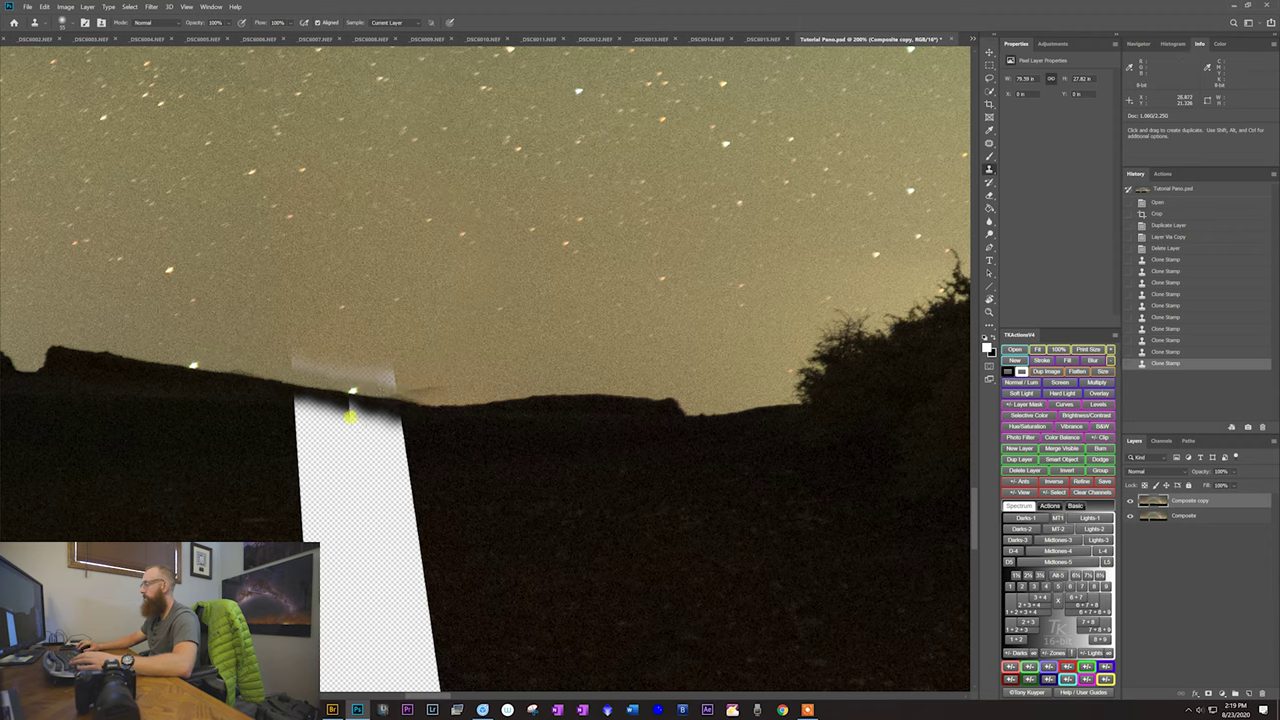
# Step: Shrink the soft clone brush and remove the duplicated bright spot on the rebuilt horizon
pyautogui.keyDown('alt'); pyautogui.rightClick(312, 315); pyautogui.keyUp('alt')
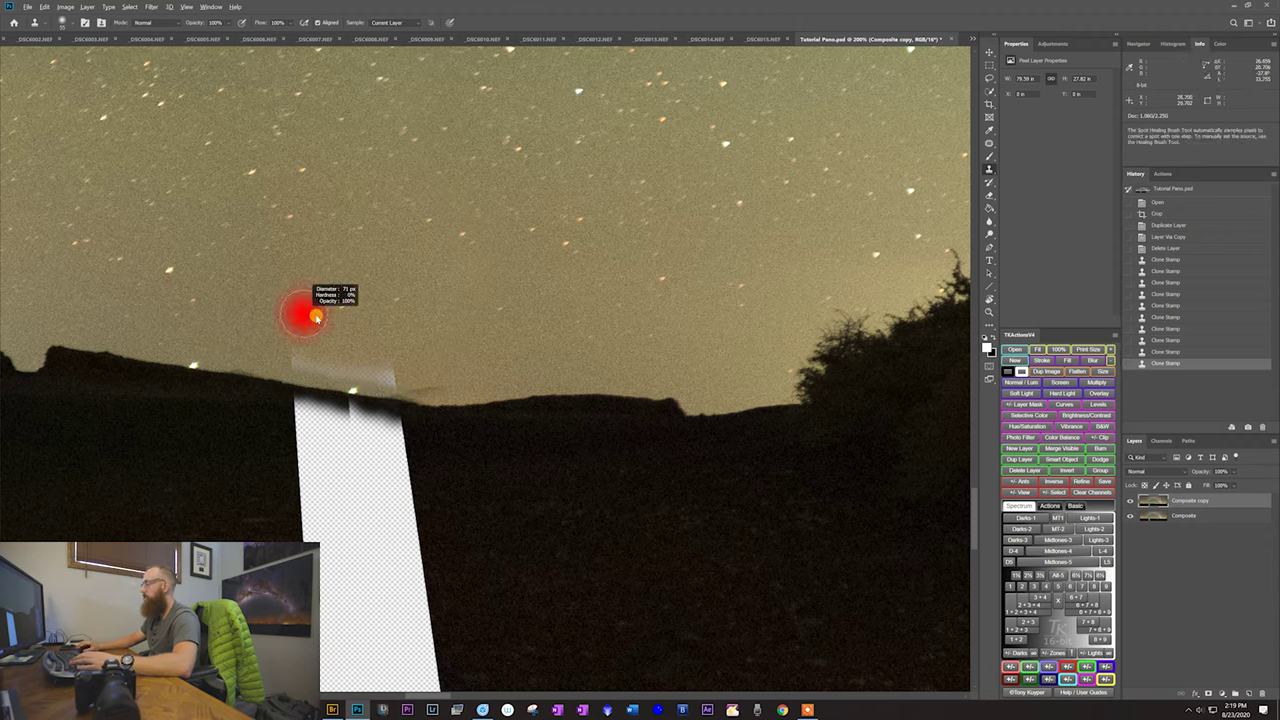
pyautogui.press('j')
pyautogui.keyDown('alt'); pyautogui.rightClick(280, 363); pyautogui.keyUp('alt')
pyautogui.keyDown('alt'); pyautogui.rightClick(248, 363); pyautogui.keyUp('alt')
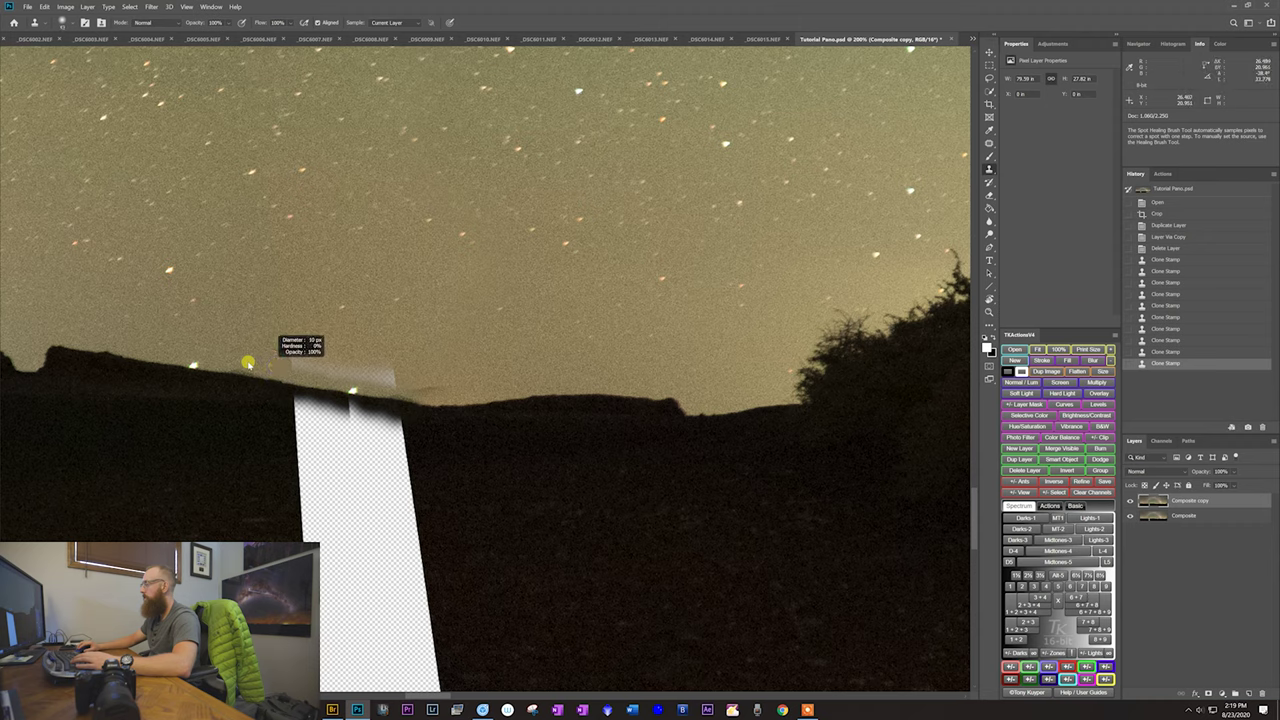
pyautogui.click(349, 389)
# Step: Enlarge the soft clone brush and fill the semi-transparent patch just above the rebuilt horizon with neighbouring sky
pyautogui.press('j')
pyautogui.keyDown('alt'); pyautogui.rightClick(274, 334); pyautogui.keyUp('alt')
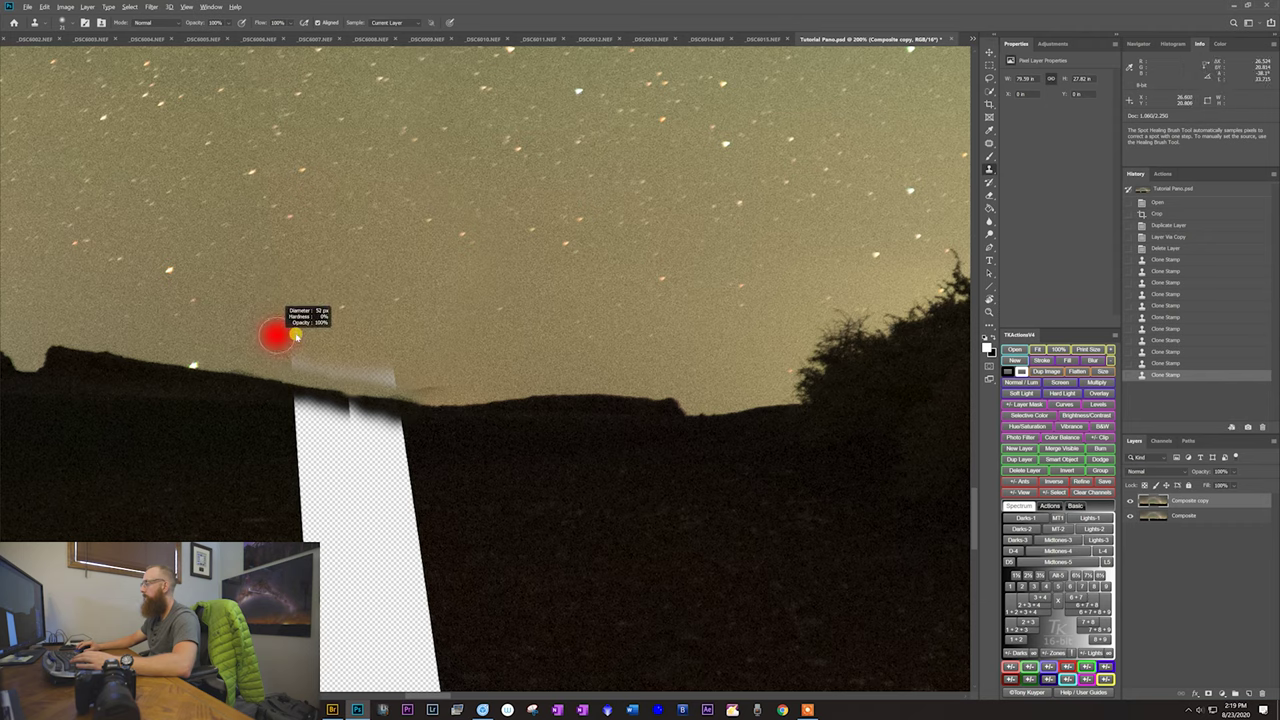
pyautogui.press('ctrl')
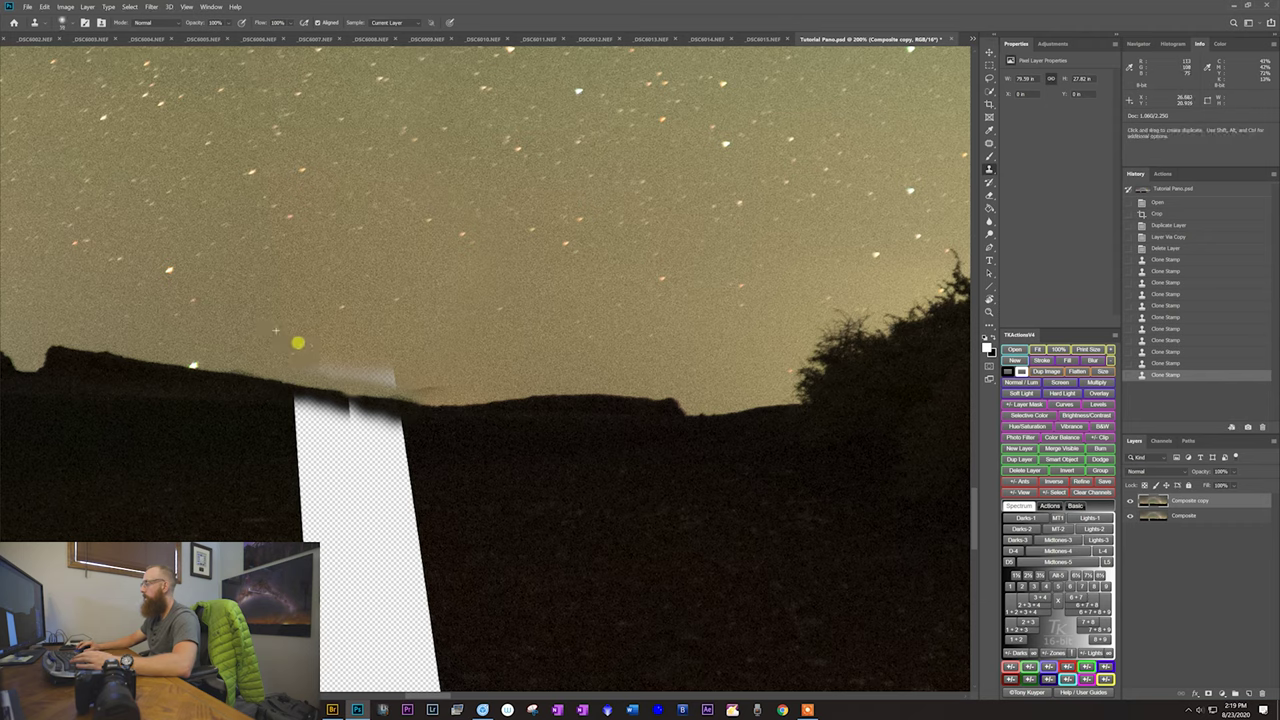
pyautogui.click(372, 356)
pyautogui.click(368, 360)
pyautogui.click(390, 365)
pyautogui.click(406, 369)
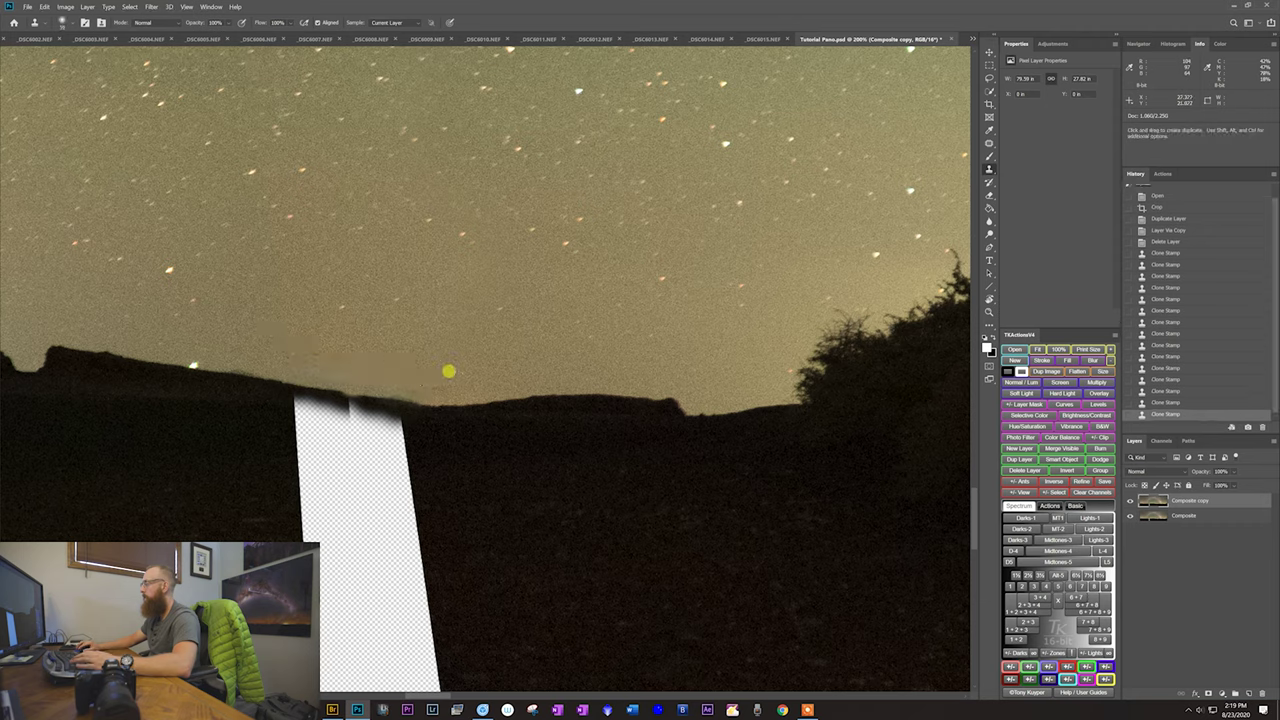
# Step: Clone dark ground from the left of the gap over its lower part down to the image's lower edge
pyautogui.moveTo(482, 450); pyautogui.dragTo(506, 366)
pyautogui.keyDown('alt'); pyautogui.rightClick(231, 394); pyautogui.keyUp('alt')
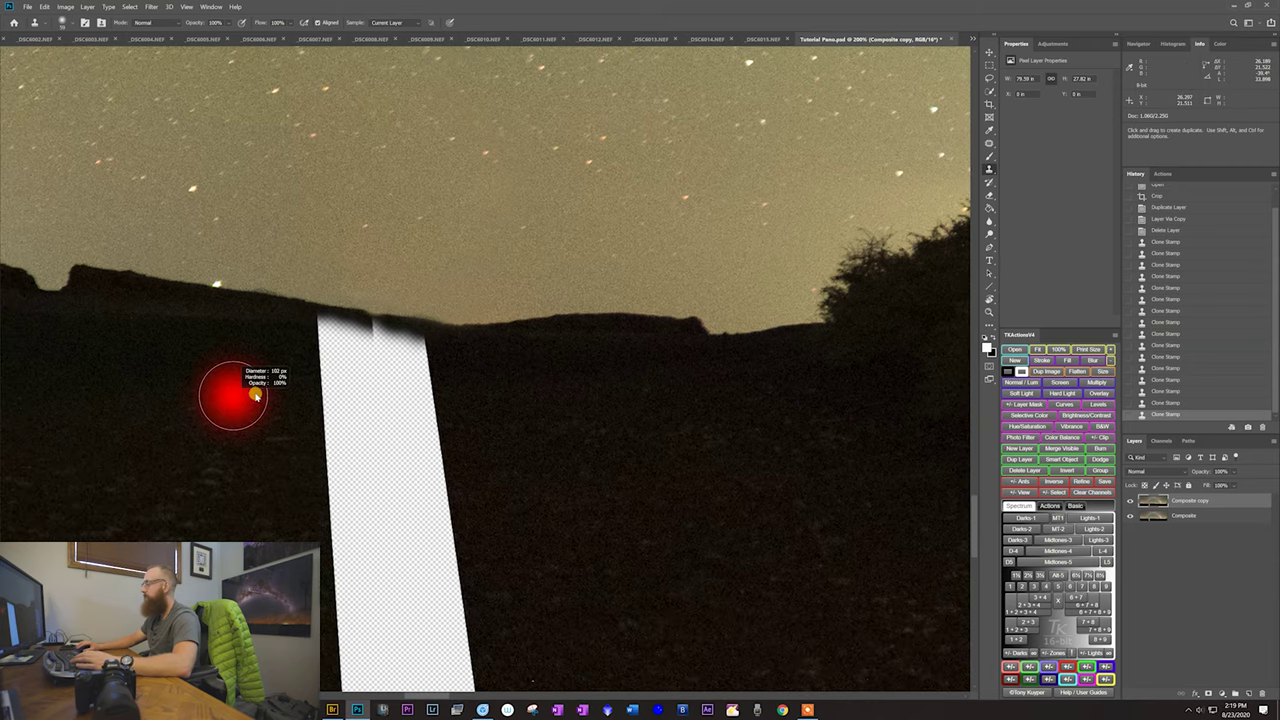
pyautogui.moveTo(364, 258); pyautogui.dragTo(391, 157)
pyautogui.press('z')
pyautogui.keyDown('alt'); pyautogui.click(437, 325); pyautogui.keyUp('alt')
pyautogui.moveTo(470, 382); pyautogui.dragTo(460, 226)
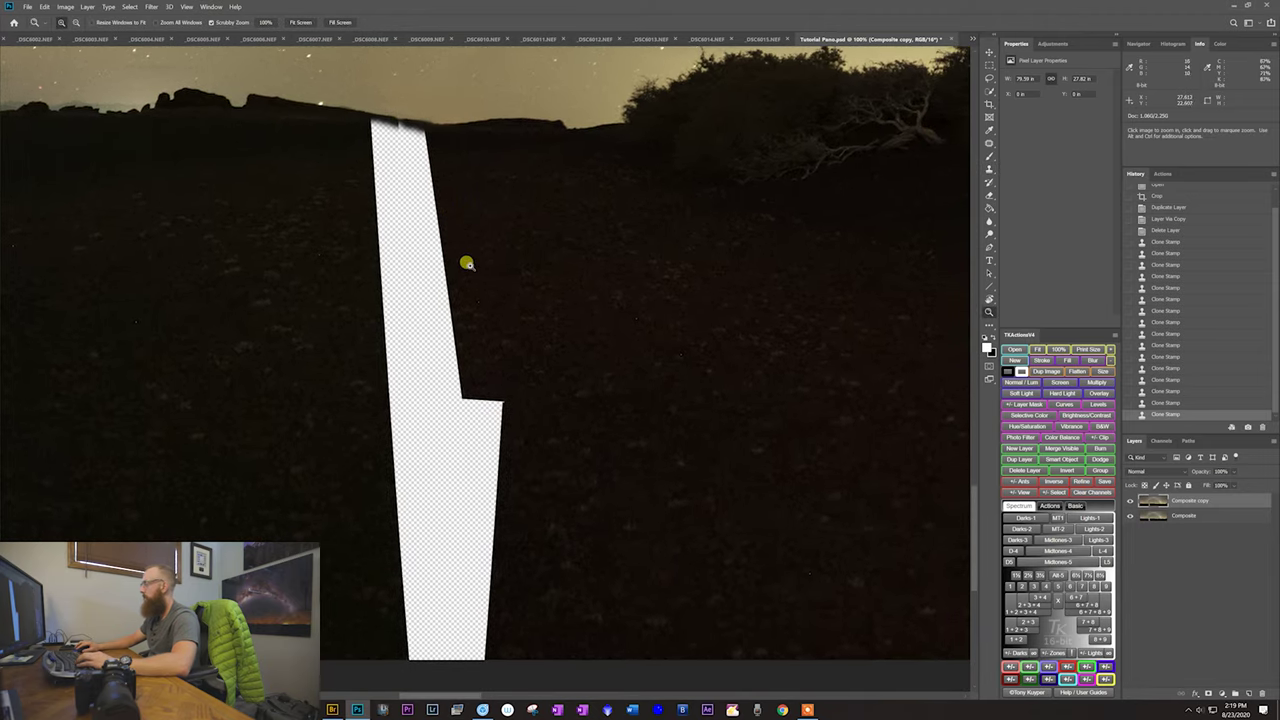
pyautogui.press('s')
pyautogui.keyDown('alt'); pyautogui.rightClick(303, 165); pyautogui.keyUp('alt')
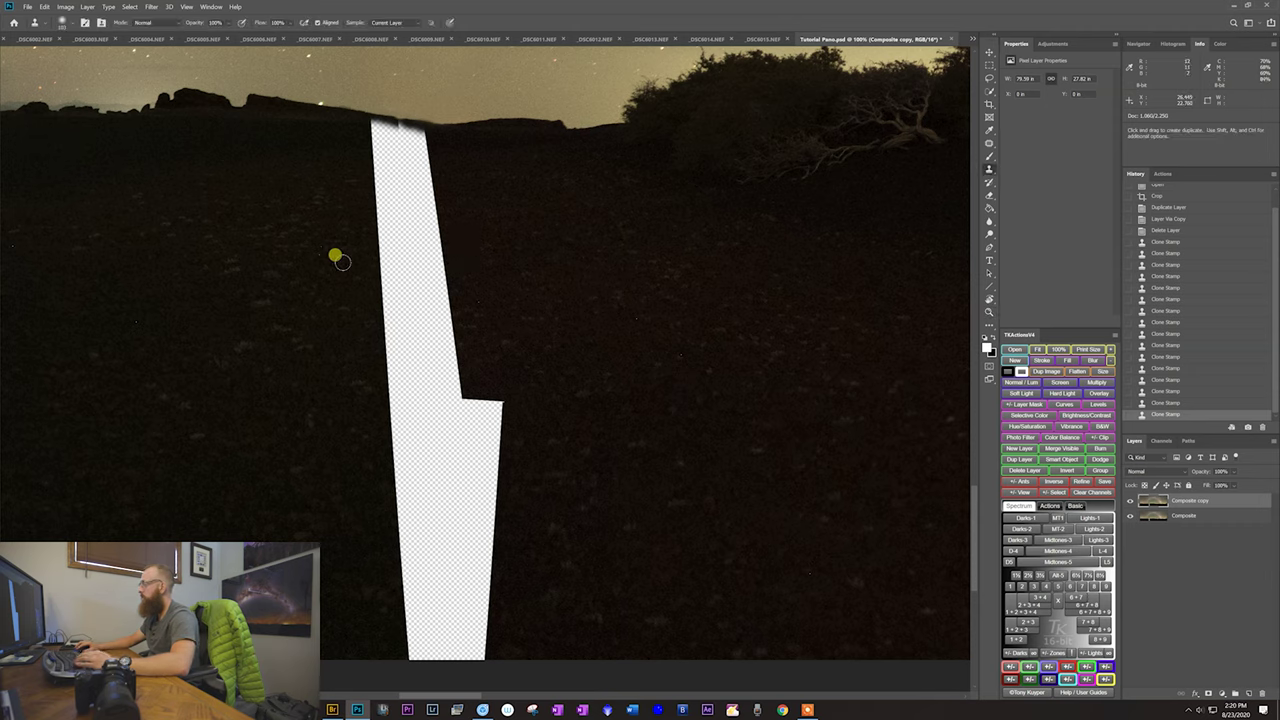
pyautogui.keyDown('alt'); pyautogui.rightClick(316, 278); pyautogui.keyUp('alt')
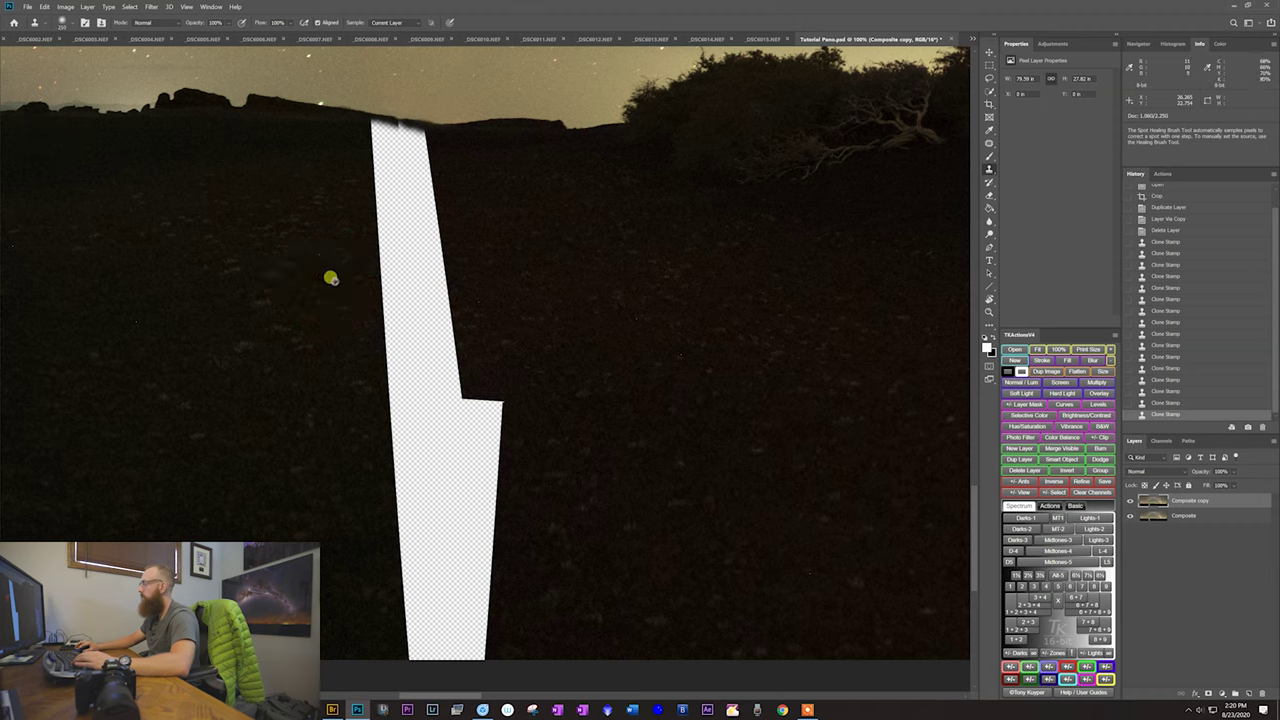
pyautogui.moveTo(340, 254)
pyautogui.mouseDown()
pyautogui.moveTo(370, 351)
pyautogui.moveTo(390, 616)
pyautogui.moveTo(396, 561)
pyautogui.moveTo(404, 580)
pyautogui.moveTo(397, 638)
pyautogui.moveTo(400, 392)
pyautogui.moveTo(398, 427)
pyautogui.moveTo(363, 250)
pyautogui.moveTo(363, 268)
pyautogui.moveTo(404, 269)
pyautogui.moveTo(432, 632)
pyautogui.moveTo(437, 502)
pyautogui.moveTo(421, 375)
pyautogui.moveTo(451, 610)
pyautogui.mouseUp()
# Step: Clone ground from the right of the gap over its lower remnants and along its right edge towards the horizon
pyautogui.keyDown('alt'); pyautogui.click(569, 455); pyautogui.keyUp('alt')
pyautogui.moveTo(492, 390)
pyautogui.mouseDown()
pyautogui.moveTo(482, 477)
pyautogui.moveTo(449, 429)
pyautogui.moveTo(477, 377)
pyautogui.moveTo(451, 617)
pyautogui.moveTo(409, 414)
pyautogui.moveTo(429, 334)
pyautogui.moveTo(446, 446)
pyautogui.mouseUp()
pyautogui.keyDown('alt'); pyautogui.click(555, 598); pyautogui.keyUp('alt')
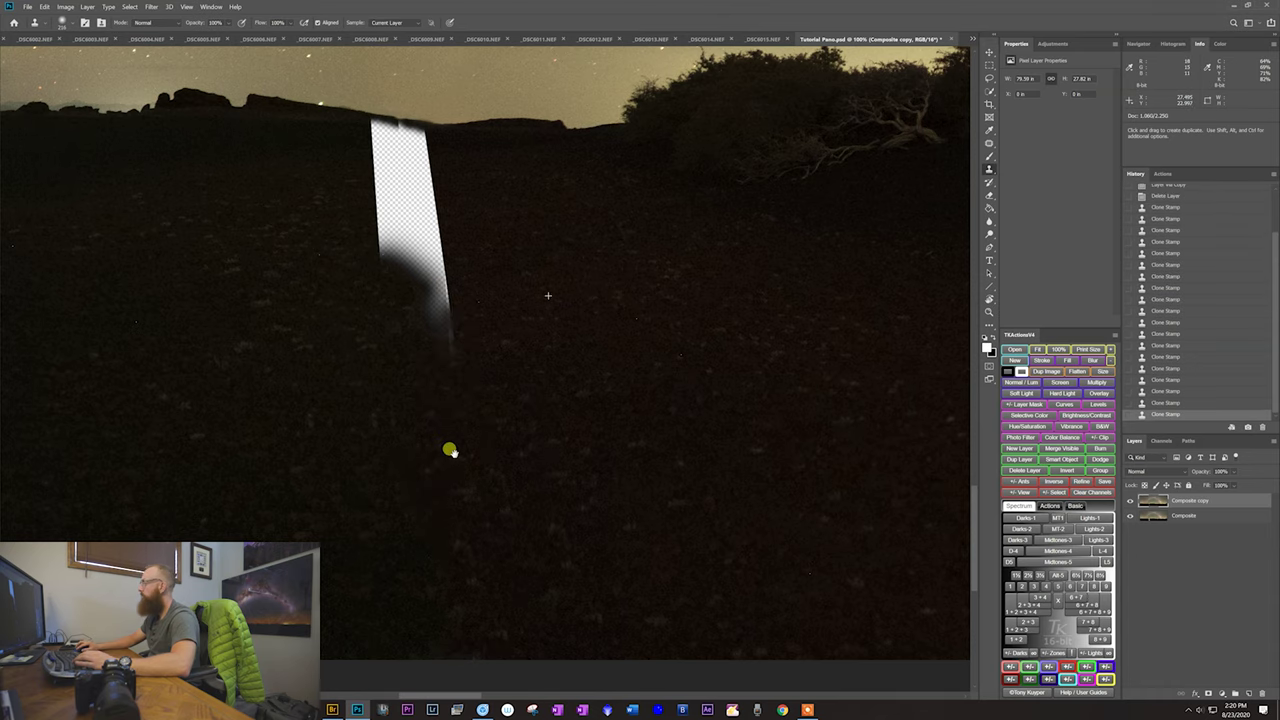
pyautogui.scroll(3, 446, 446)
pyautogui.moveTo(420, 560)
pyautogui.mouseDown()
pyautogui.moveTo(454, 423)
pyautogui.moveTo(474, 411)
pyautogui.mouseUp()
pyautogui.press('j')
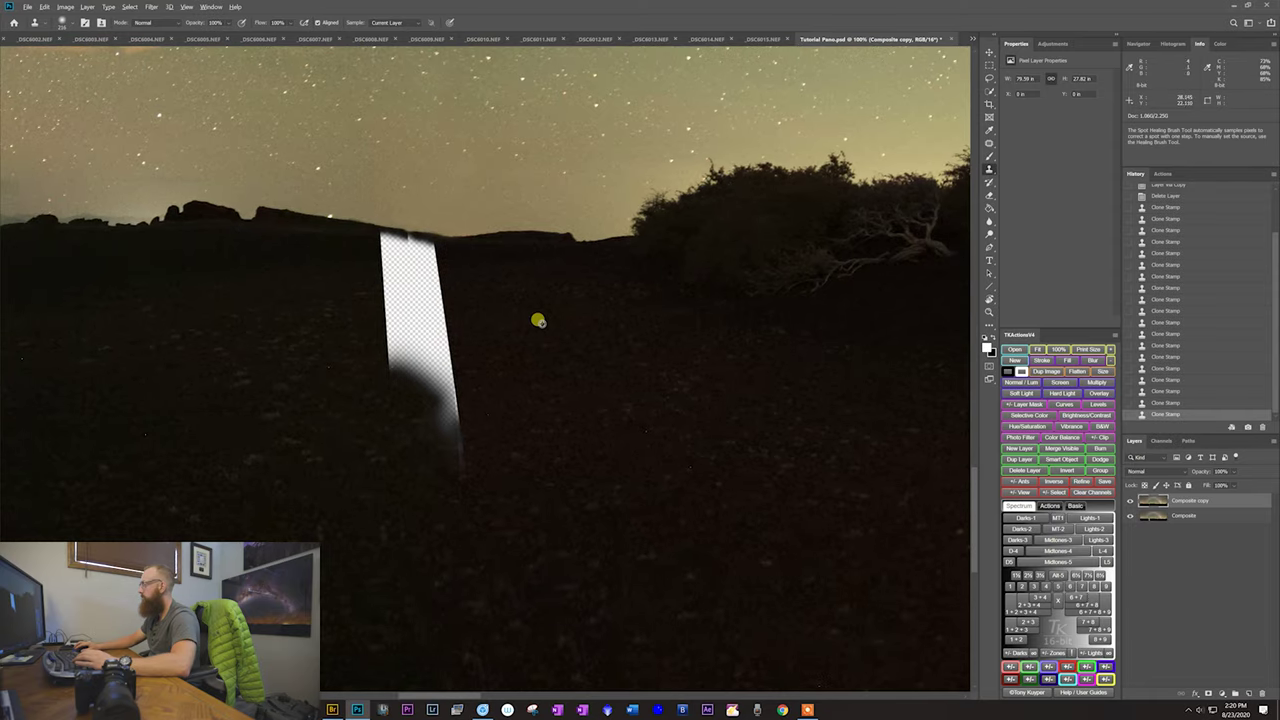
pyautogui.moveTo(472, 324)
pyautogui.mouseDown()
pyautogui.moveTo(415, 302)
pyautogui.moveTo(430, 415)
pyautogui.moveTo(449, 407)
pyautogui.moveTo(430, 339)
pyautogui.moveTo(425, 437)
pyautogui.mouseUp()
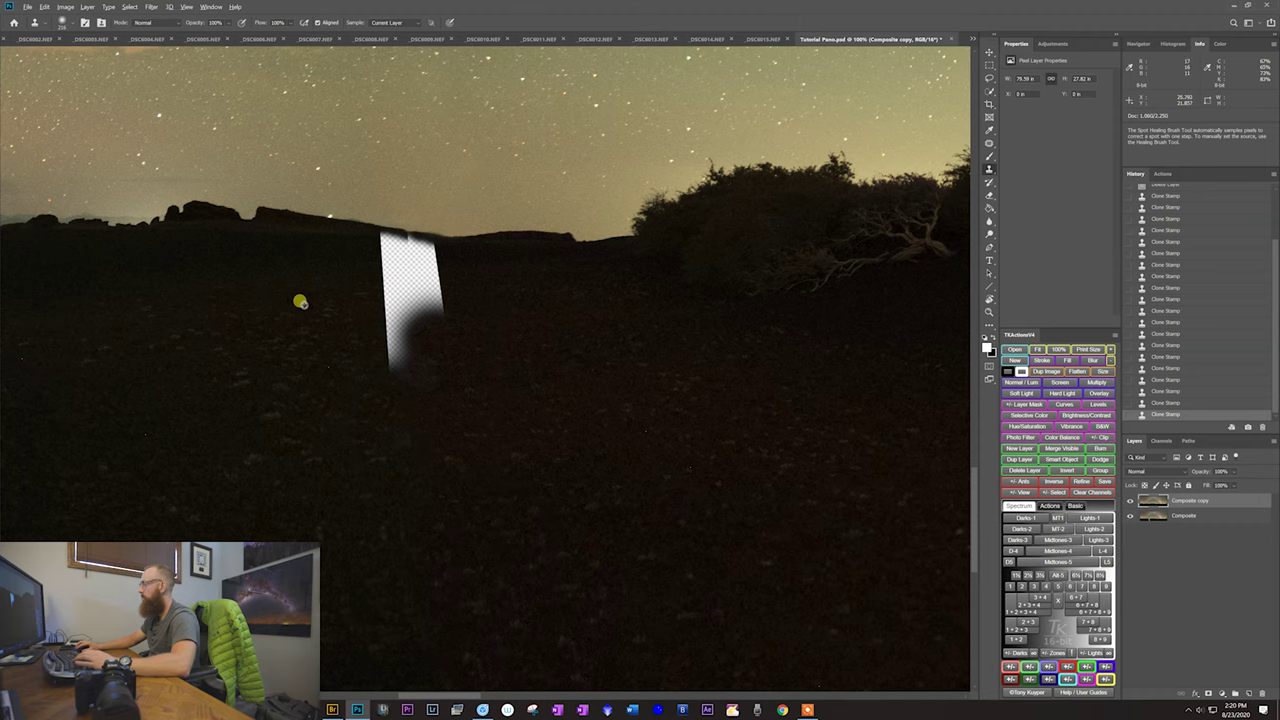
# Step: Clone ground from both sides over the upper part of the gap, reducing the brush size near the horizon
pyautogui.moveTo(300, 302)
pyautogui.mouseDown()
pyautogui.moveTo(335, 277)
pyautogui.moveTo(372, 340)
pyautogui.moveTo(398, 304)
pyautogui.moveTo(450, 284)
pyautogui.moveTo(332, 269)
pyautogui.moveTo(413, 277)
pyautogui.moveTo(334, 271)
pyautogui.moveTo(370, 359)
pyautogui.mouseUp()
pyautogui.press('j')
pyautogui.moveTo(357, 270); pyautogui.dragTo(329, 274)
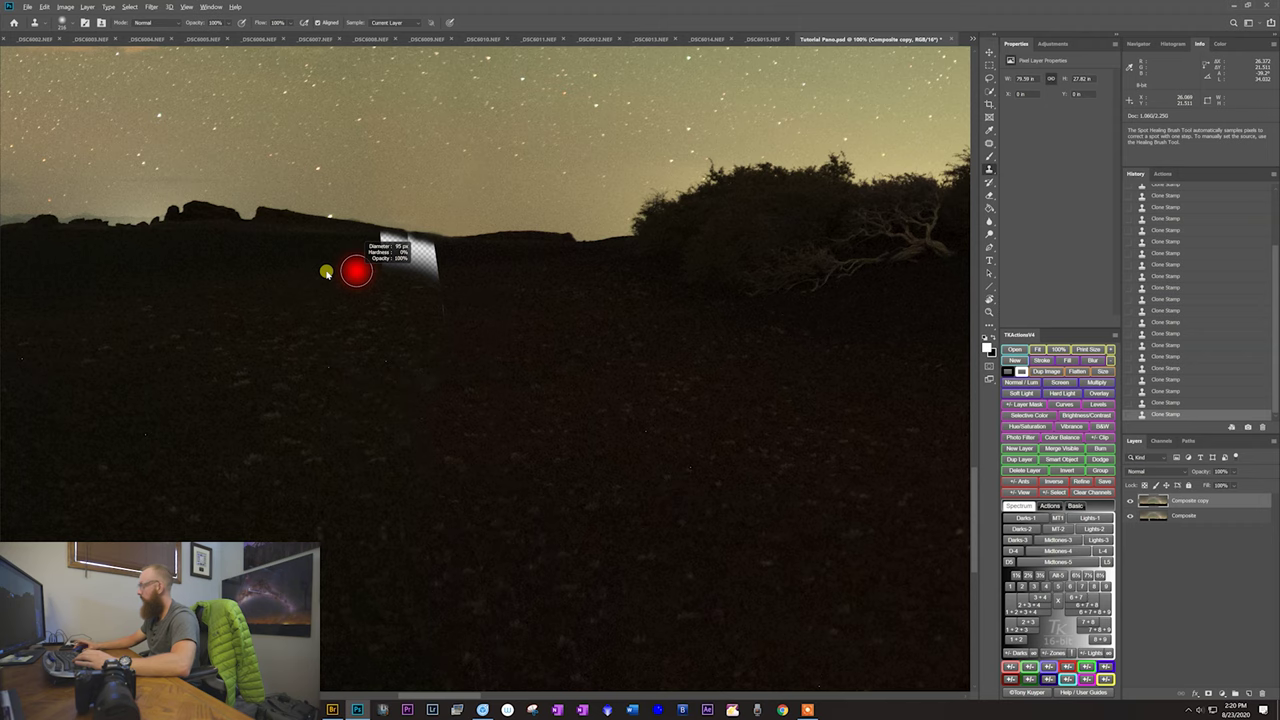
pyautogui.moveTo(326, 272)
pyautogui.mouseDown()
pyautogui.moveTo(340, 283)
pyautogui.moveTo(315, 283)
pyautogui.moveTo(324, 270)
pyautogui.mouseUp()
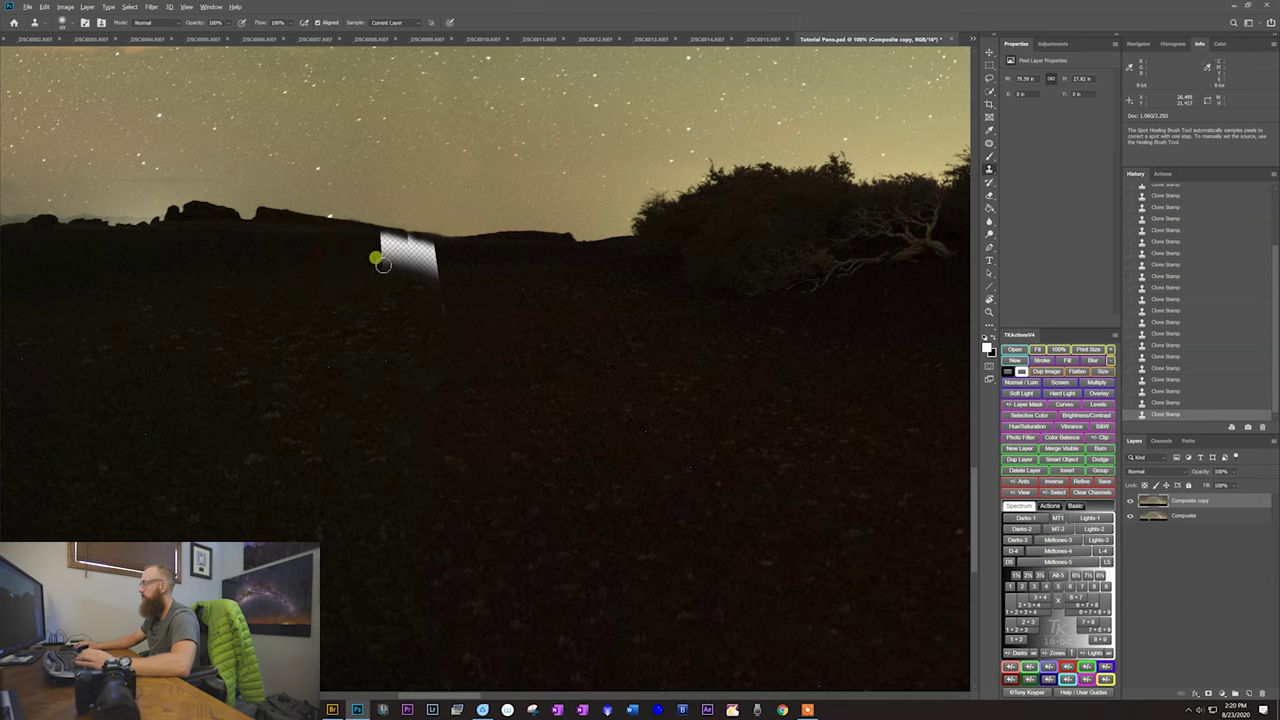
pyautogui.keyDown('alt'); pyautogui.click(499, 279); pyautogui.keyUp('alt')
pyautogui.moveTo(460, 274)
pyautogui.mouseDown()
pyautogui.moveTo(431, 266)
pyautogui.moveTo(431, 290)
pyautogui.mouseUp()
# Step: Fill the last transparent patch beneath the horizon with cloned ground and touch up the area with a smaller brush
pyautogui.keyDown('alt'); pyautogui.click(398, 336); pyautogui.keyUp('alt')
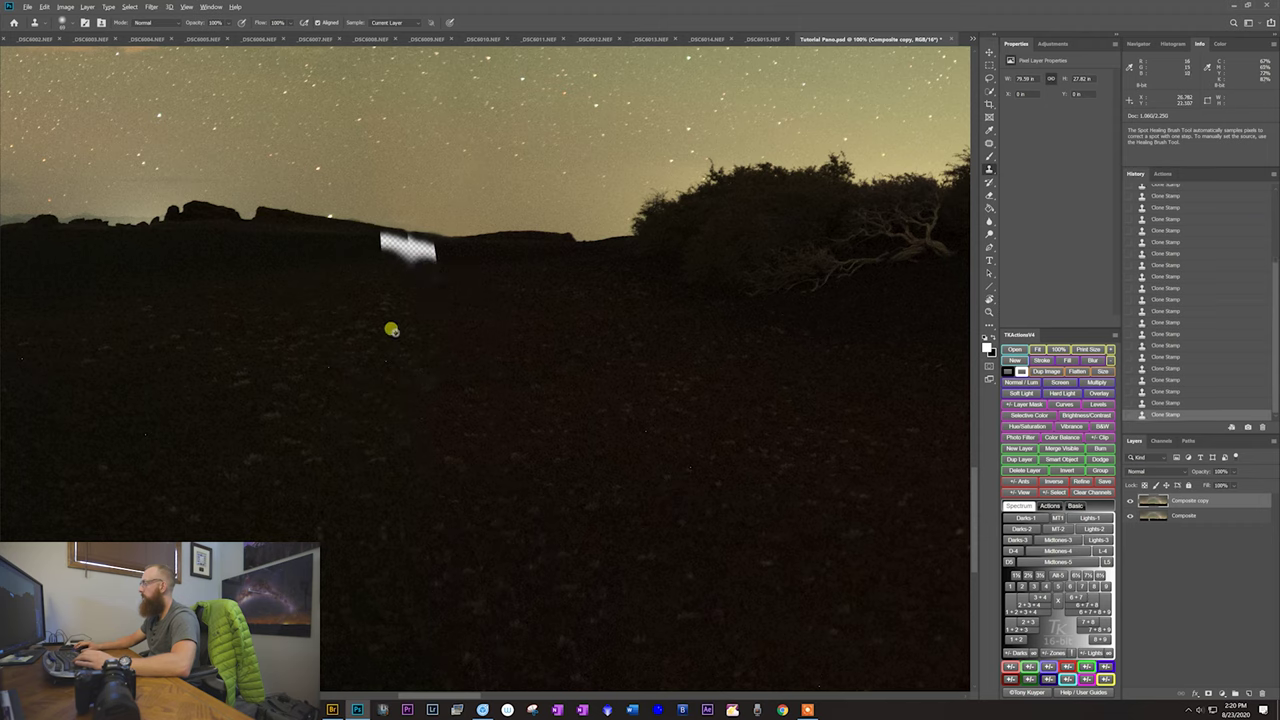
pyautogui.moveTo(411, 262)
pyautogui.mouseDown()
pyautogui.moveTo(383, 251)
pyautogui.moveTo(438, 261)
pyautogui.moveTo(366, 240)
pyautogui.moveTo(413, 252)
pyautogui.mouseUp()
pyautogui.keyDown('alt'); pyautogui.rightClick(424, 262); pyautogui.keyUp('alt')
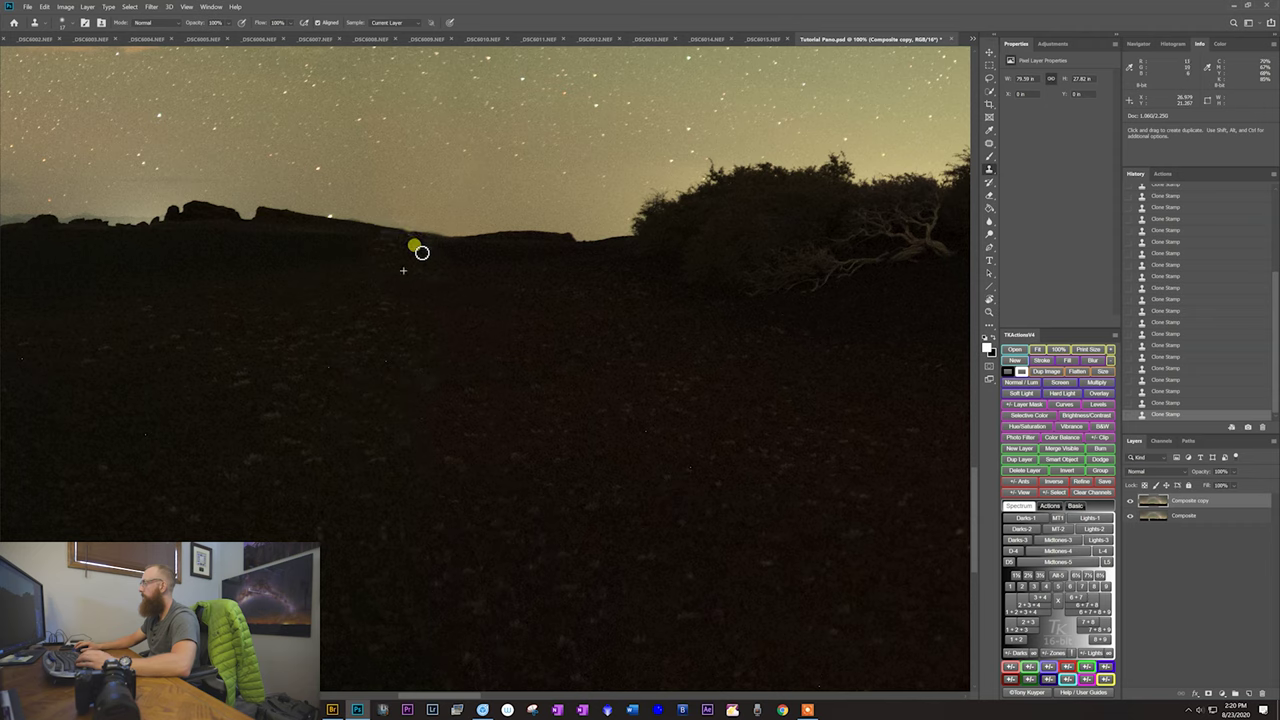
pyautogui.moveTo(400, 246); pyautogui.dragTo(405, 253)
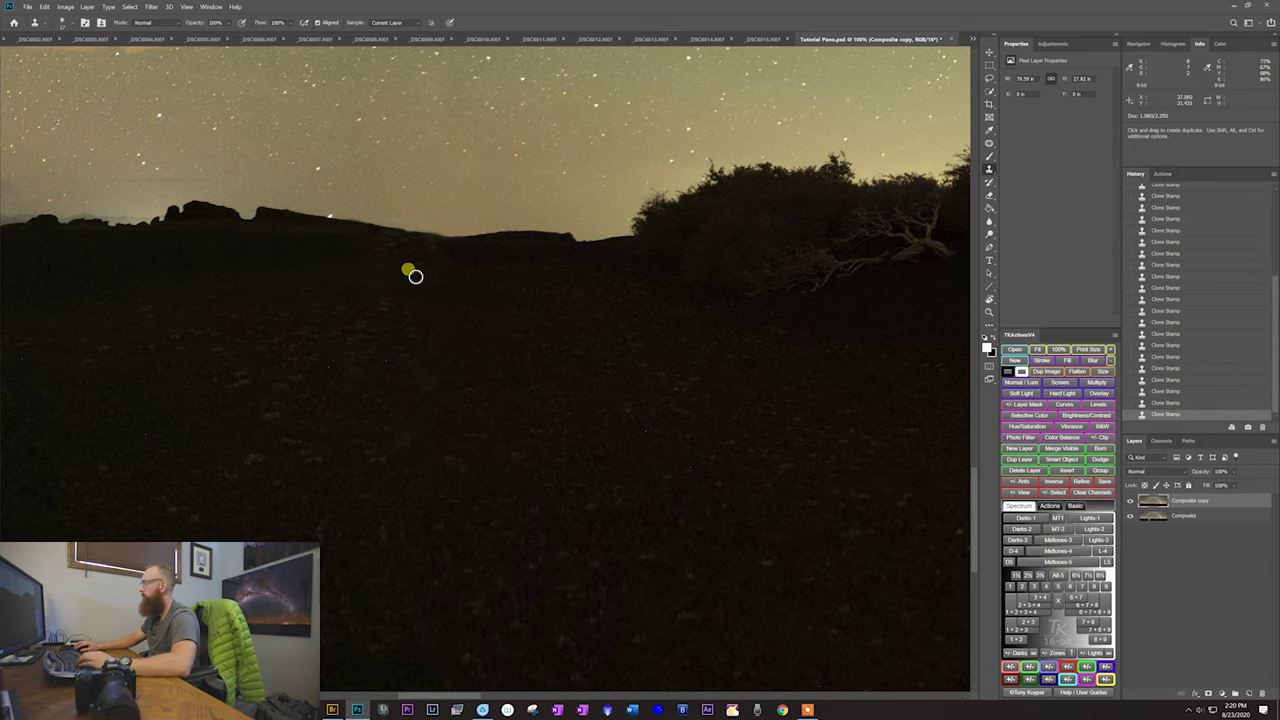
# Step: Clone dark ground over the thin transparent sliver remaining along the image's lower edge
pyautogui.hotkey('ctrl', 'space')
pyautogui.moveTo(453, 288)
pyautogui.mouseDown()
pyautogui.moveTo(406, 292)
pyautogui.moveTo(449, 380)
pyautogui.moveTo(491, 403)
pyautogui.moveTo(445, 325)
pyautogui.mouseUp()
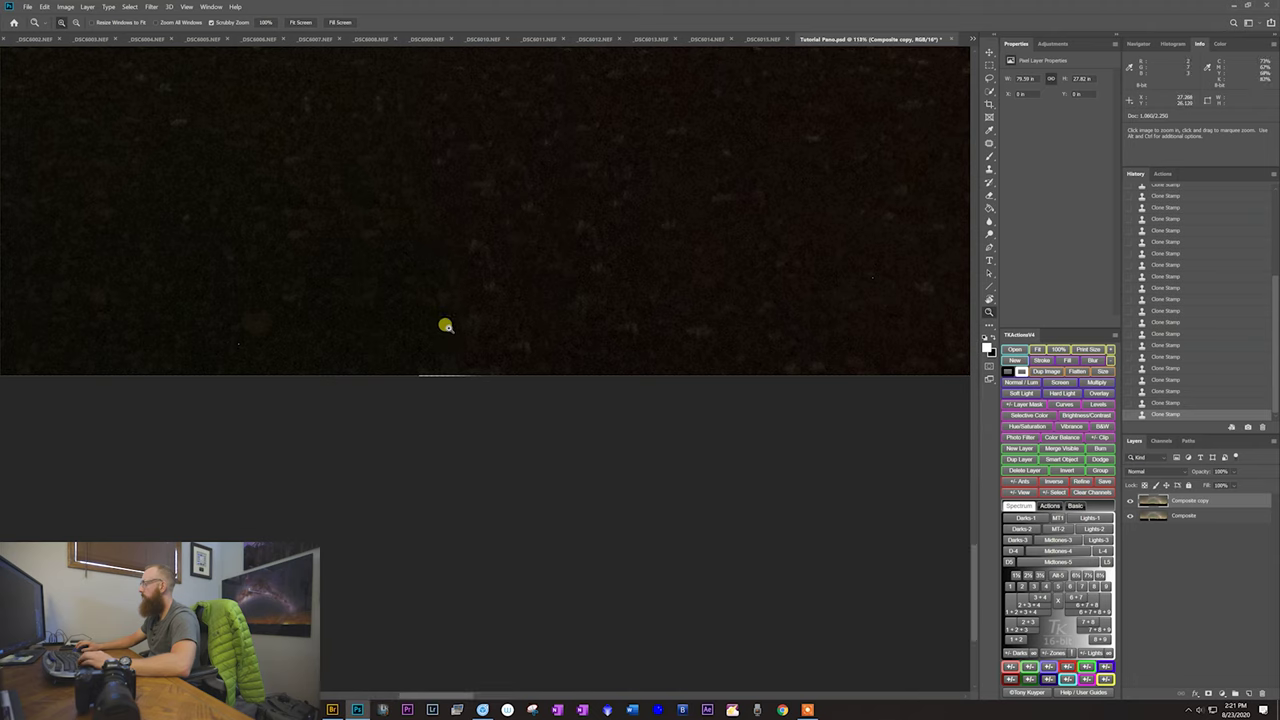
pyautogui.keyDown('alt'); pyautogui.rightClick(449, 321); pyautogui.keyUp('alt')
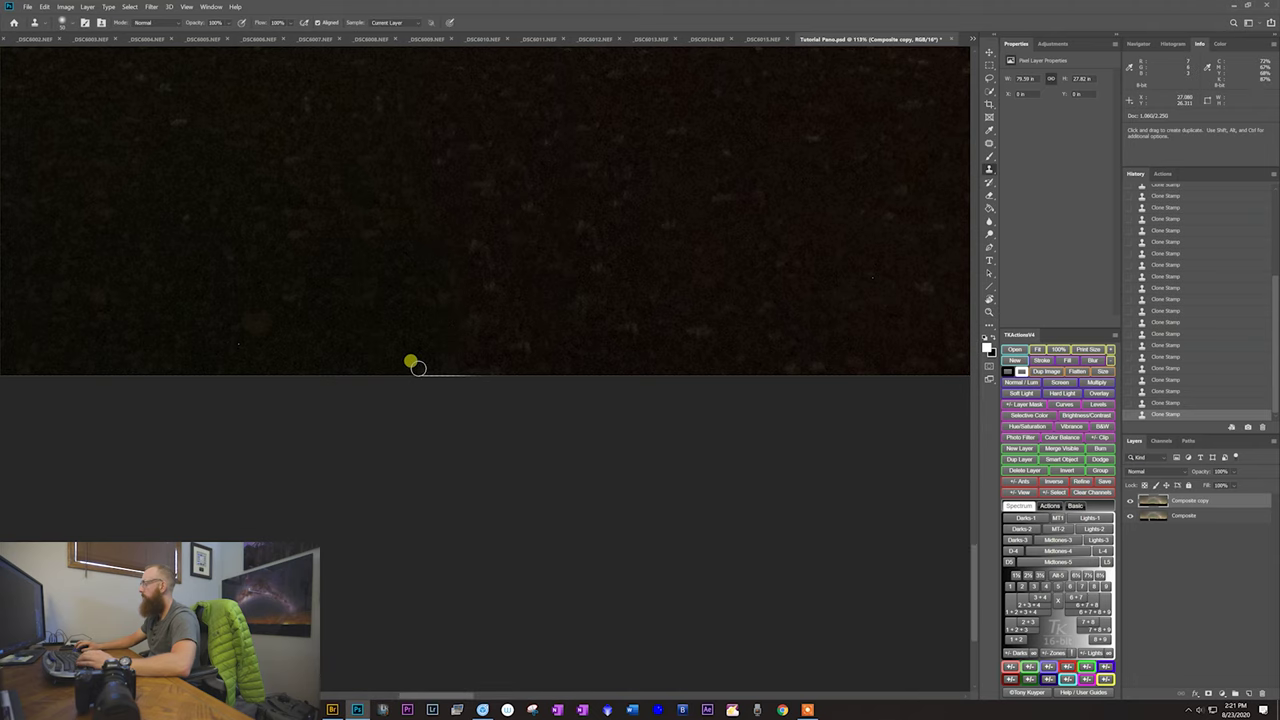
pyautogui.moveTo(438, 373)
pyautogui.mouseDown()
pyautogui.moveTo(469, 377)
pyautogui.moveTo(386, 377)
pyautogui.moveTo(548, 378)
pyautogui.moveTo(547, 338)
pyautogui.moveTo(501, 348)
pyautogui.moveTo(526, 333)
pyautogui.moveTo(678, 339)
pyautogui.moveTo(663, 428)
pyautogui.moveTo(582, 565)
pyautogui.moveTo(476, 499)
pyautogui.moveTo(618, 481)
pyautogui.moveTo(416, 418)
pyautogui.moveTo(365, 431)
pyautogui.moveTo(480, 434)
pyautogui.mouseUp()
pyautogui.hotkey('ctrl', 'space')
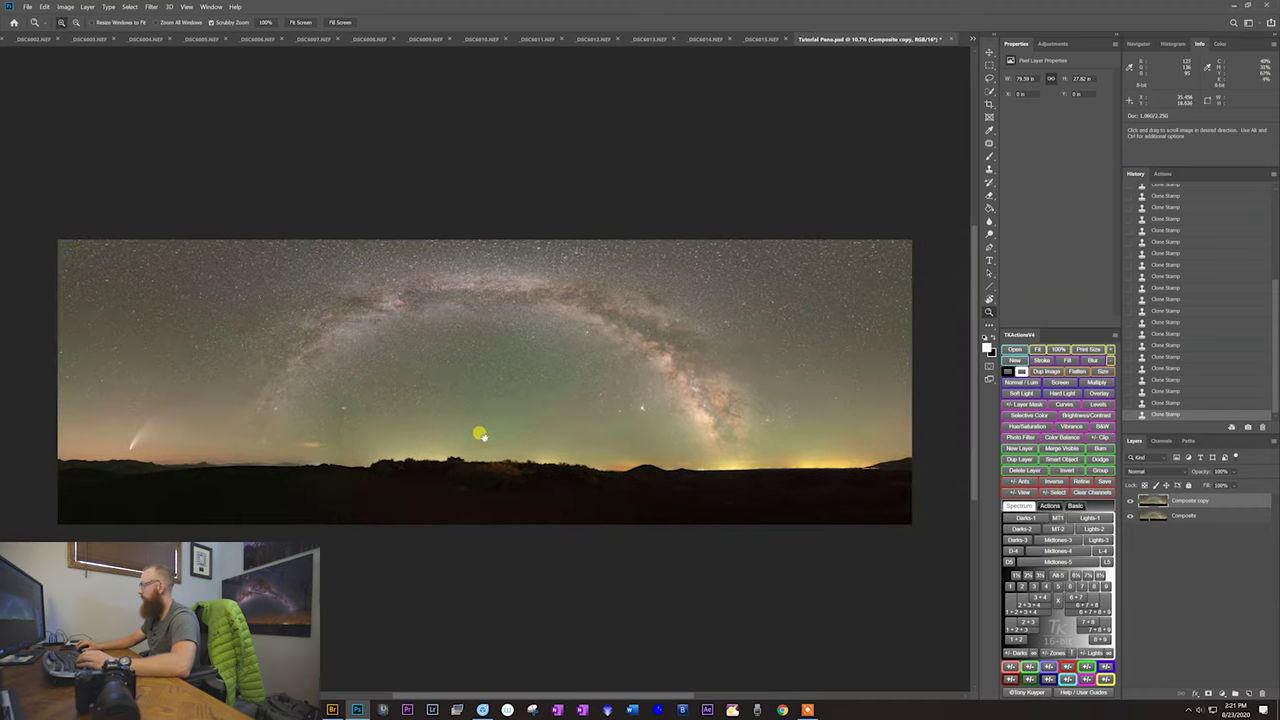
# Step: Compare the panorama with the Composite copy layer hidden and shown, and examine the repaired gap area
pyautogui.click(1127, 500)
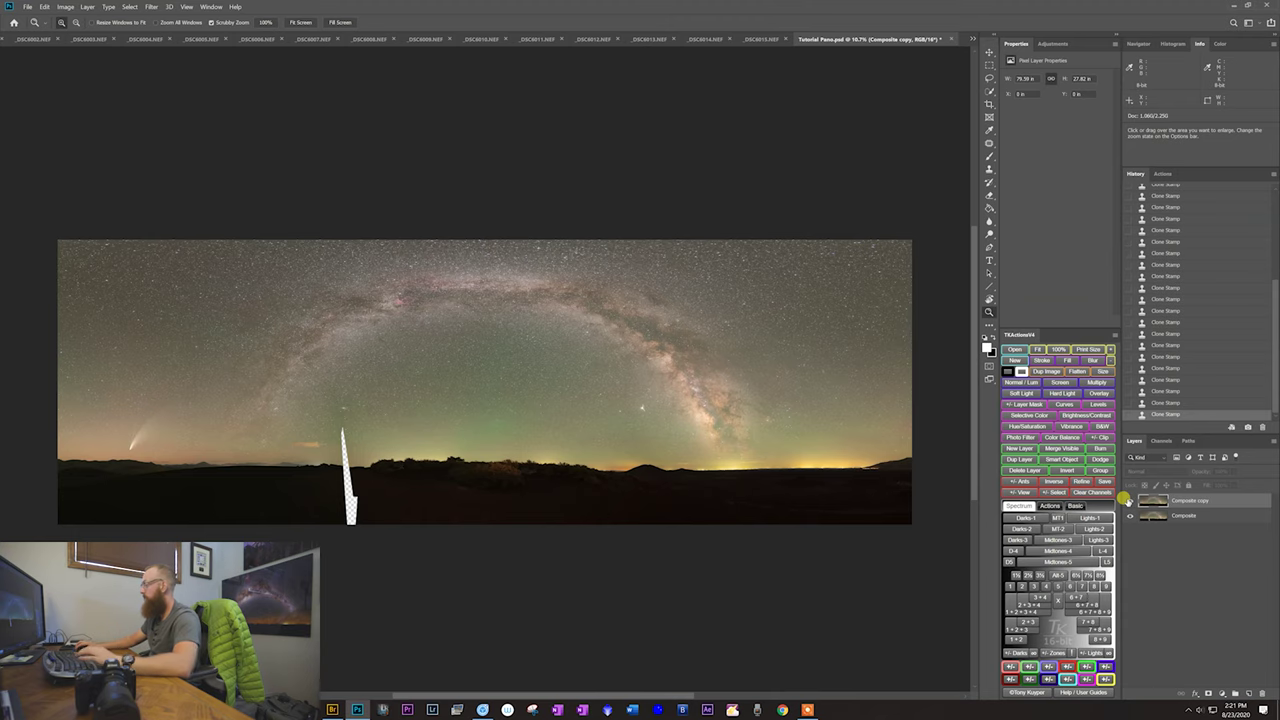
pyautogui.click(1128, 500)
pyautogui.click(369, 449)
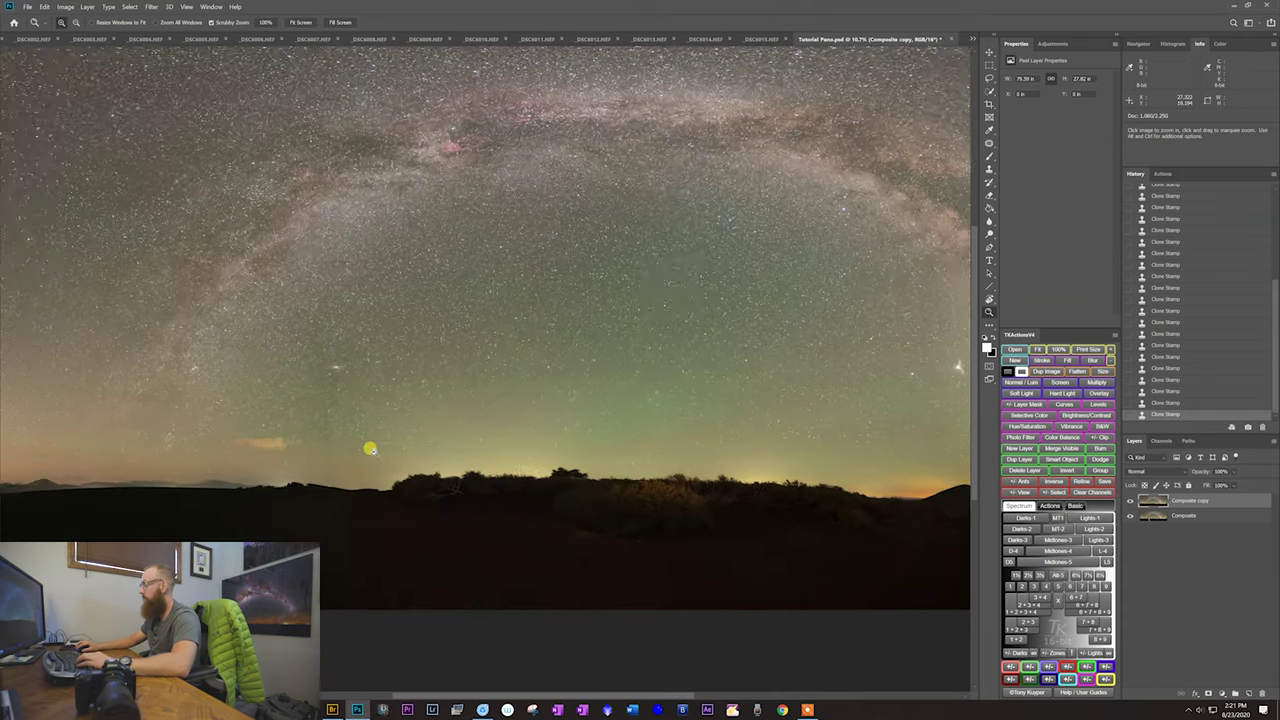
pyautogui.moveTo(360, 436); pyautogui.dragTo(363, 431)
pyautogui.moveTo(487, 403); pyautogui.dragTo(488, 402)
pyautogui.scroll(3, 486, 420)
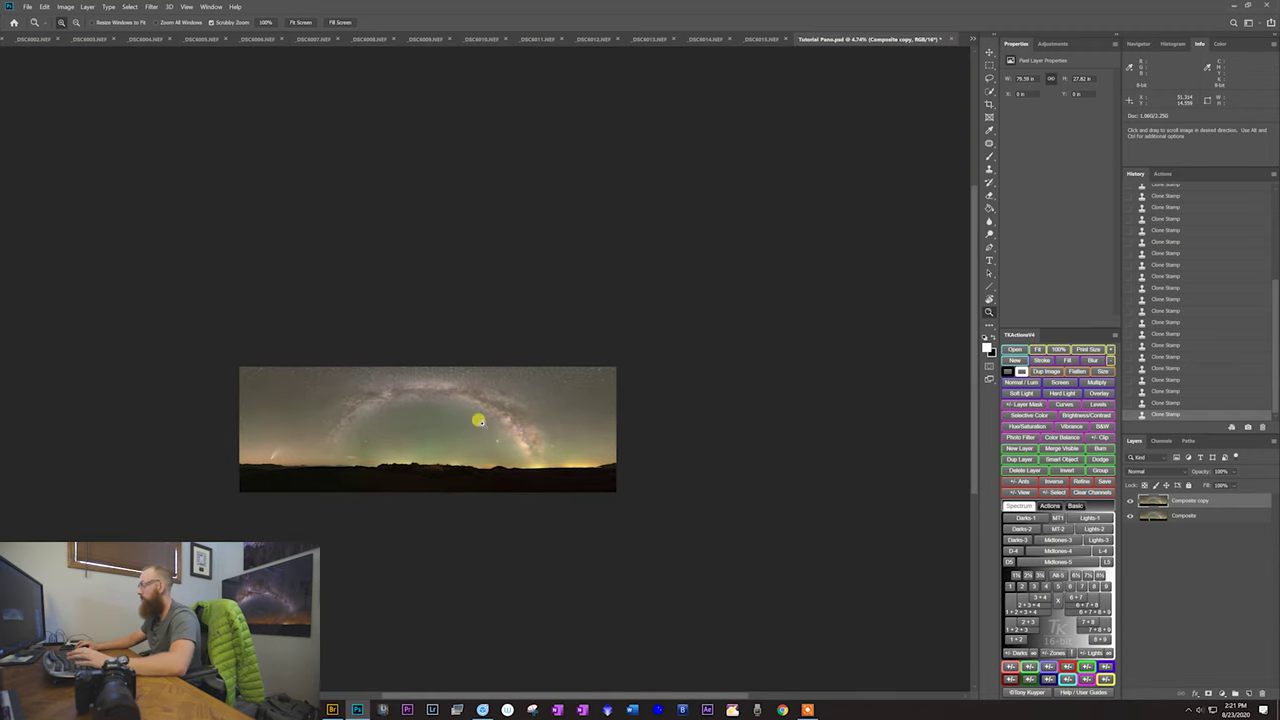
pyautogui.moveTo(492, 415); pyautogui.dragTo(497, 419)
pyautogui.moveTo(497, 419); pyautogui.dragTo(600, 360)
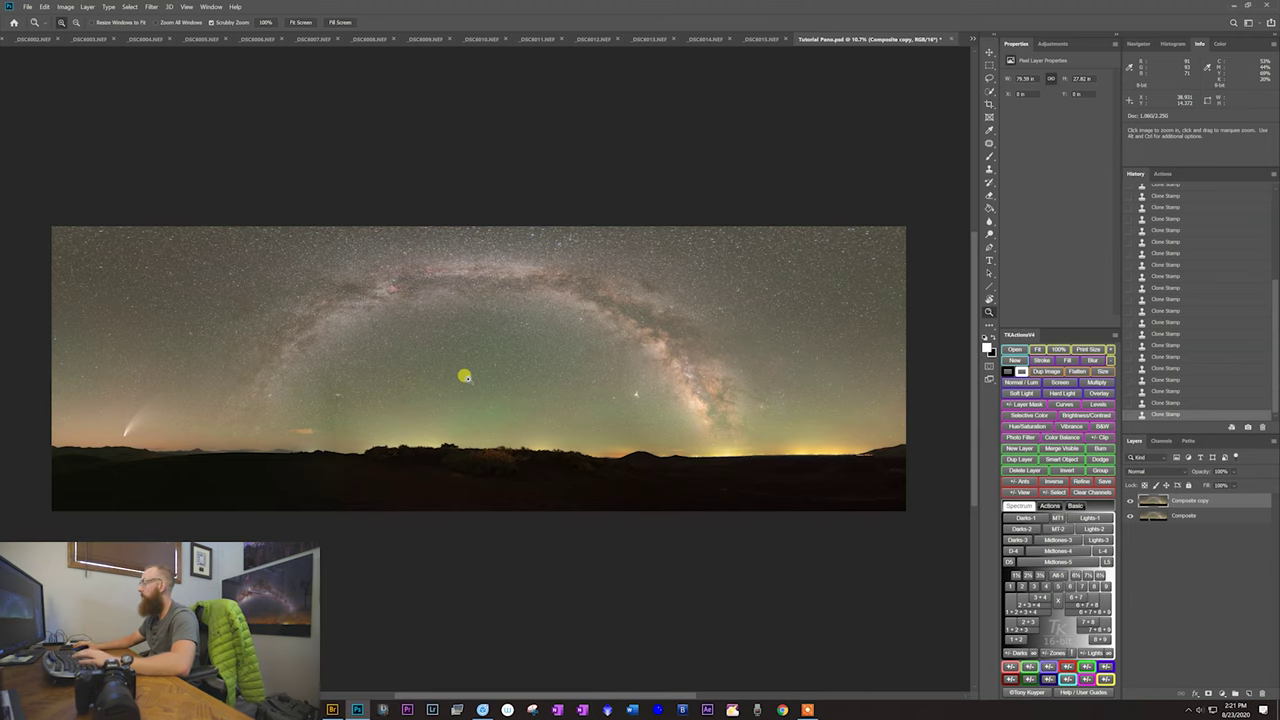
# Step: Examine the comet, the horizon and the overall Milky Way arch for stitching quality
pyautogui.moveTo(129, 417); pyautogui.dragTo(320, 363)
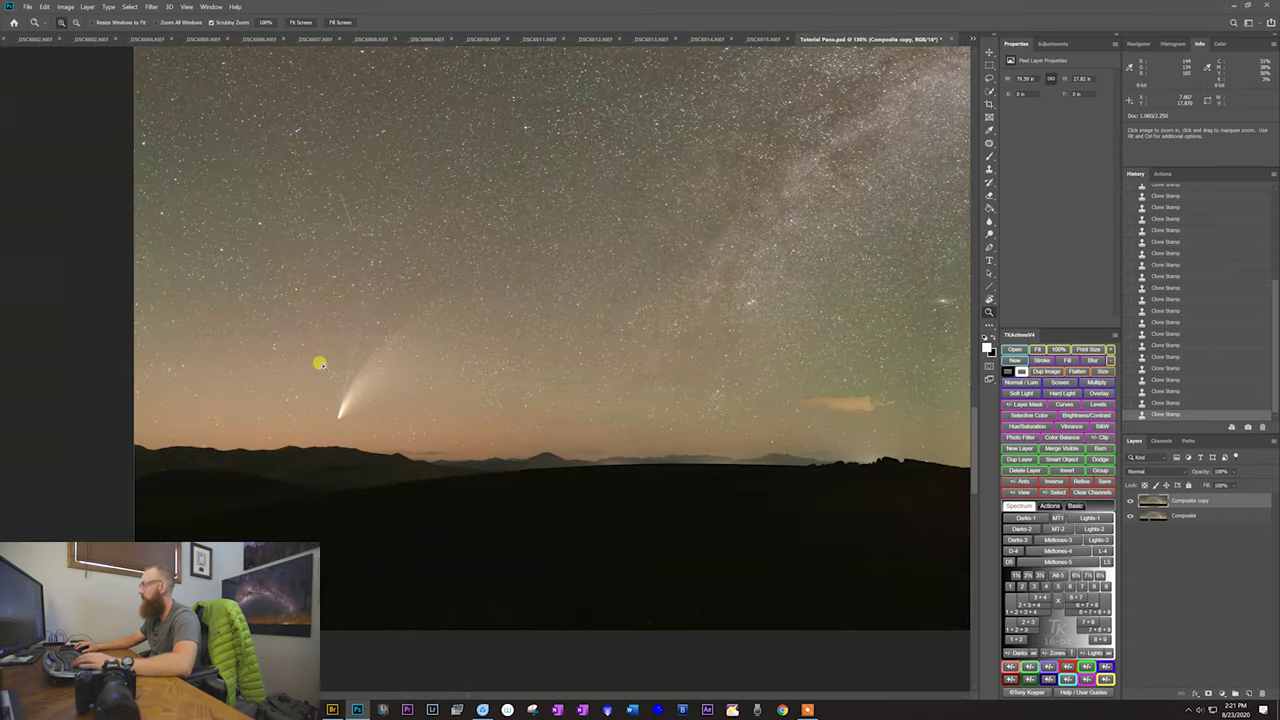
pyautogui.moveTo(709, 317); pyautogui.dragTo(261, 420)
pyautogui.moveTo(417, 488); pyautogui.dragTo(368, 488)
pyautogui.moveTo(452, 482); pyautogui.dragTo(627, 475)
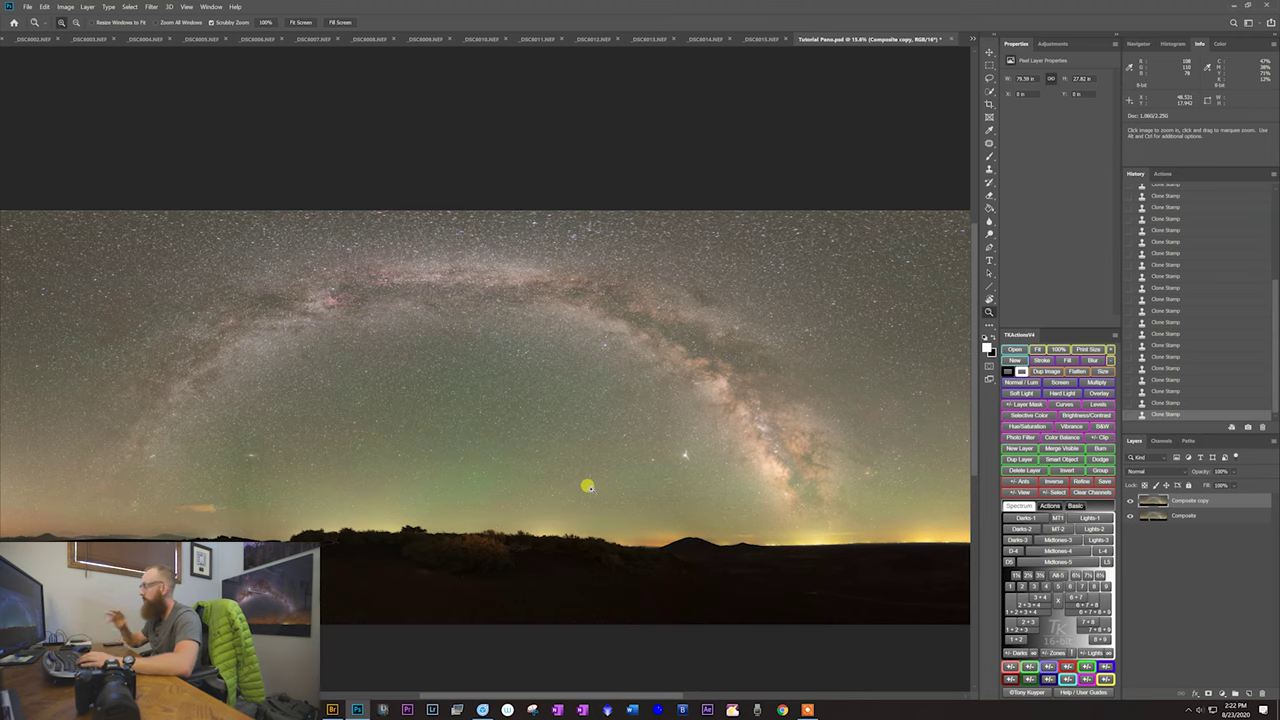
pyautogui.moveTo(486, 468)
pyautogui.mouseDown()
pyautogui.moveTo(497, 466)
pyautogui.moveTo(481, 463)
pyautogui.mouseUp()
pyautogui.hotkey('ctrl', '0')
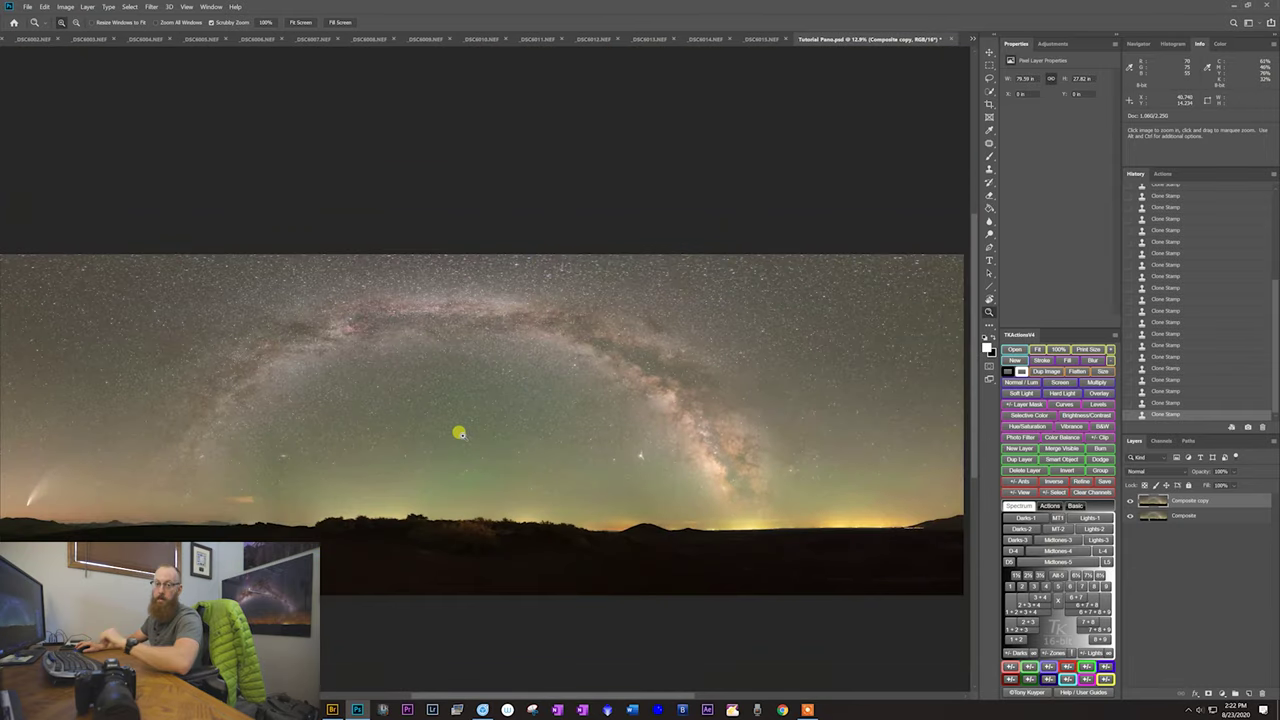
pyautogui.moveTo(665, 476); pyautogui.dragTo(609, 458)
pyautogui.press('z')
# Step: Examine the Milky Way core and the pink nebulae along the upper part of the arch in close-up
pyautogui.moveTo(808, 506); pyautogui.dragTo(810, 494)
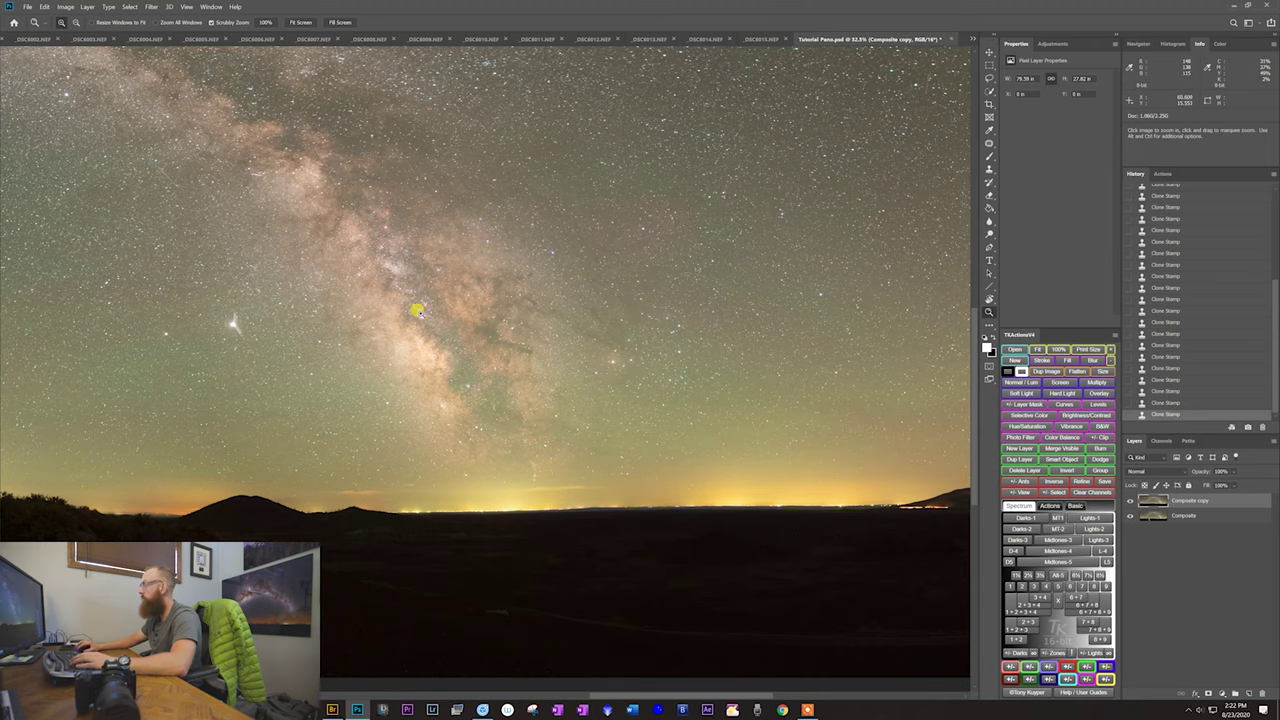
pyautogui.moveTo(417, 312); pyautogui.dragTo(412, 317)
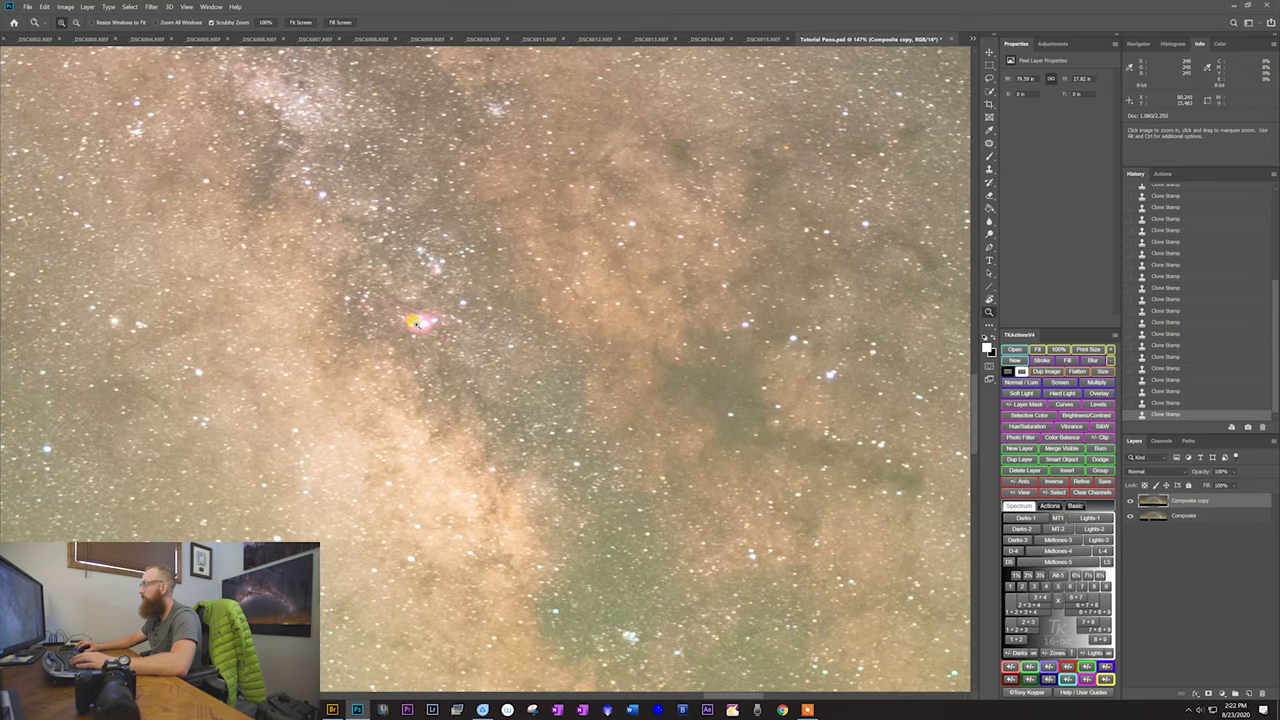
pyautogui.click(446, 274)
pyautogui.moveTo(429, 263); pyautogui.dragTo(646, 520)
pyautogui.moveTo(449, 289); pyautogui.dragTo(517, 497)
pyautogui.moveTo(500, 432); pyautogui.dragTo(477, 266)
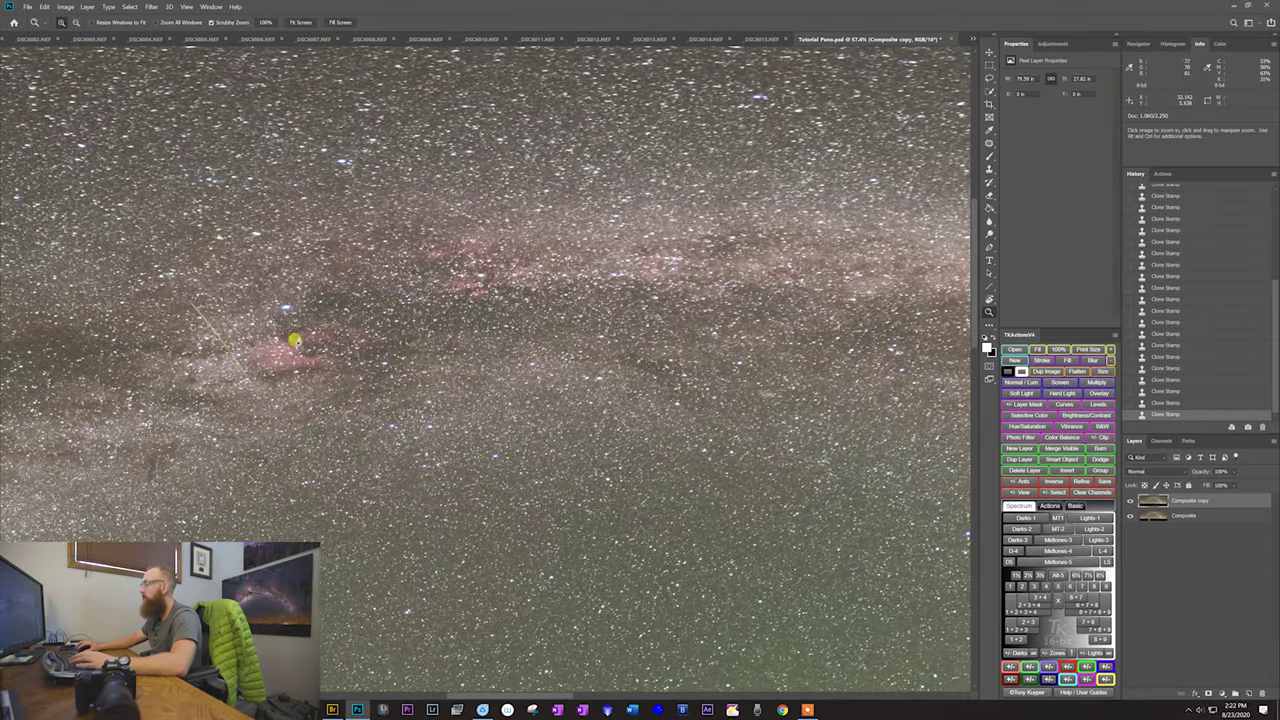
pyautogui.moveTo(308, 345); pyautogui.dragTo(275, 365)
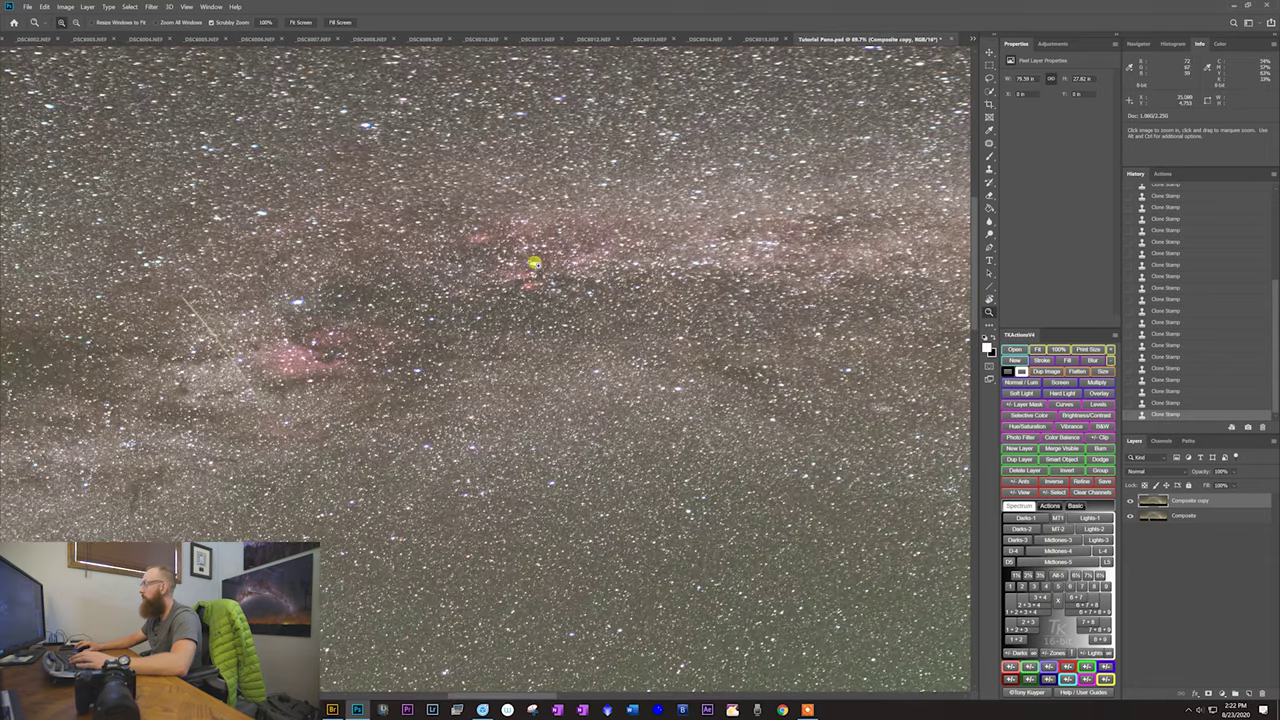
pyautogui.moveTo(460, 361); pyautogui.dragTo(451, 360)
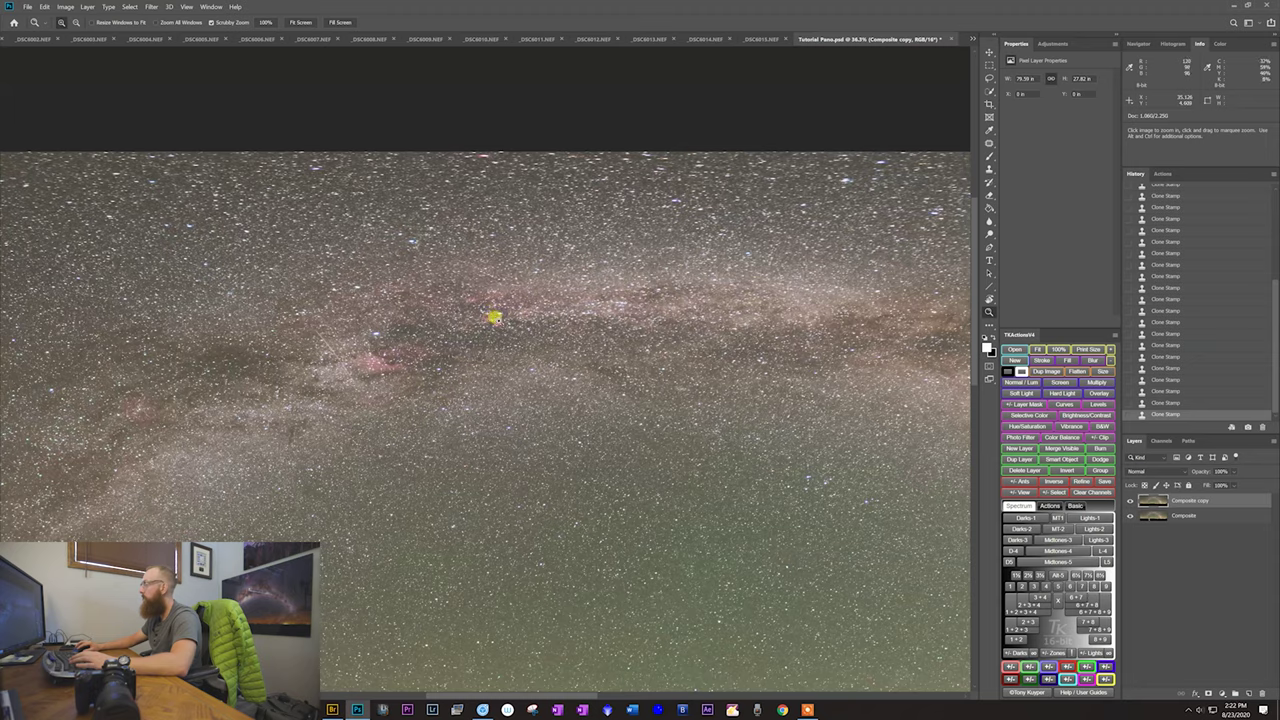
pyautogui.moveTo(489, 319); pyautogui.dragTo(502, 347)
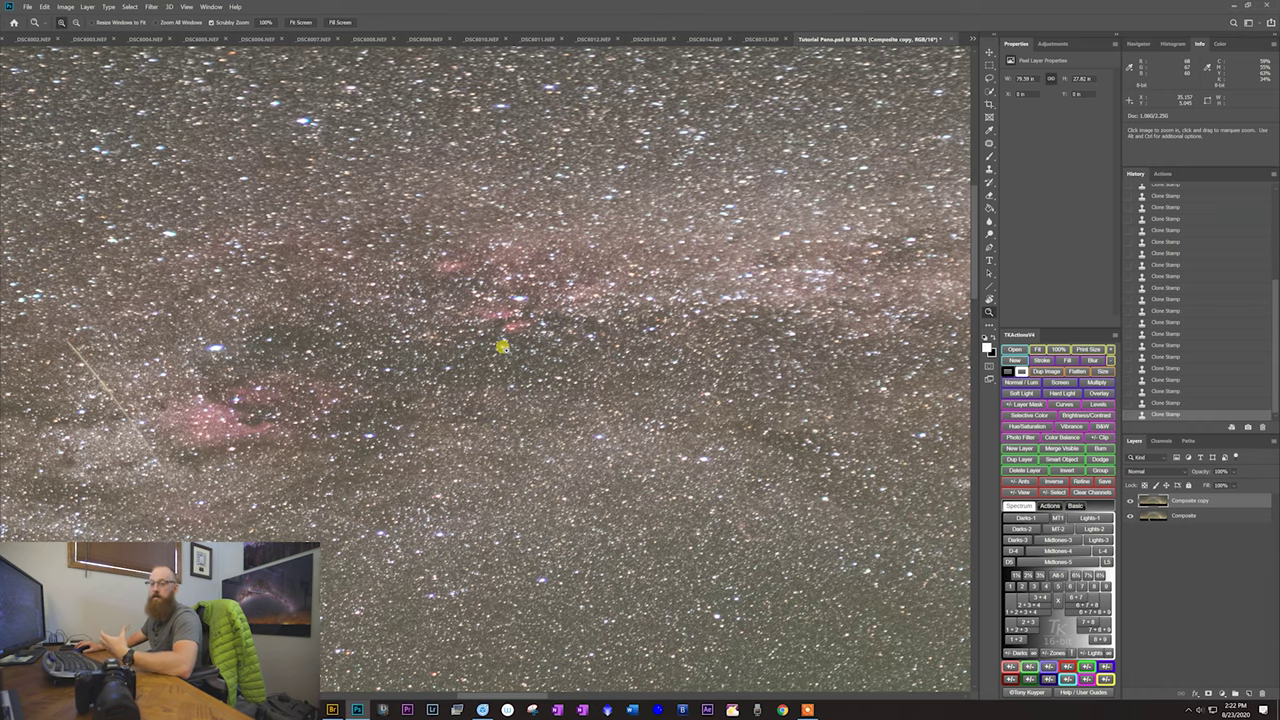
# Step: Examine the meteor streak, the descending left arm of the arch and the Andromeda galaxy, then the whole panorama
pyautogui.moveTo(363, 443); pyautogui.dragTo(797, 289)
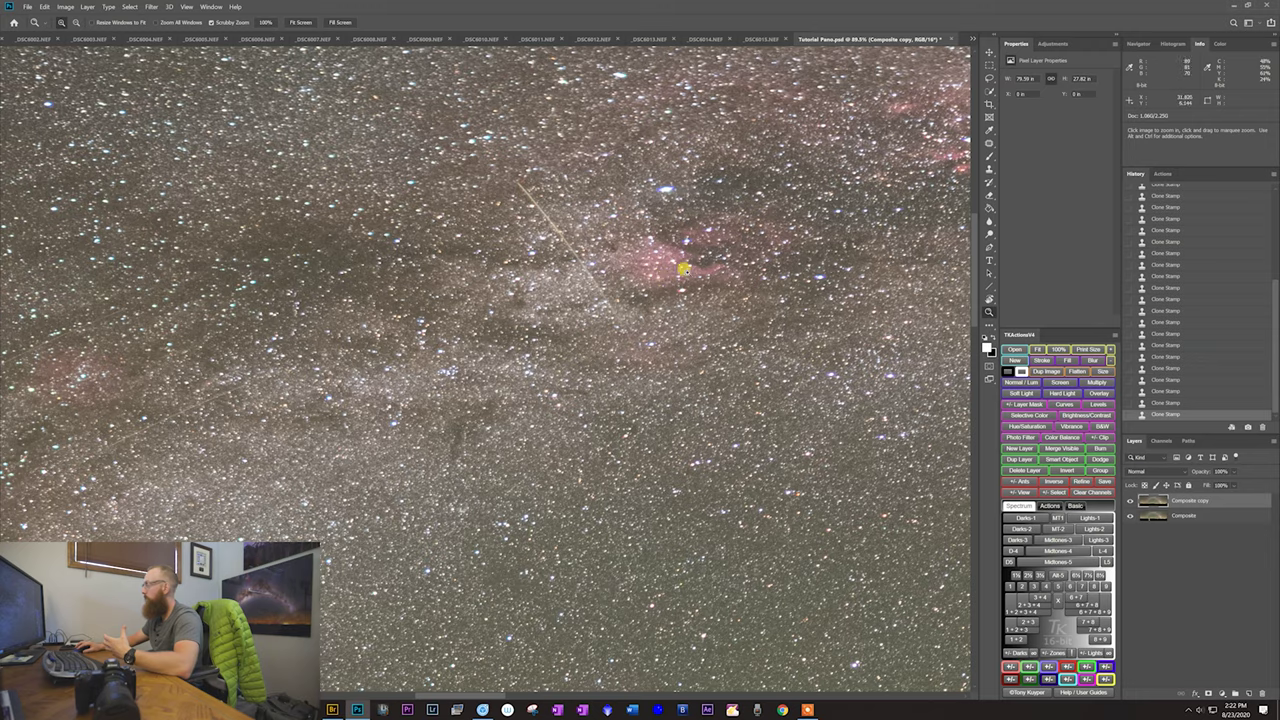
pyautogui.keyDown('alt'); pyautogui.click(631, 317); pyautogui.keyUp('alt')
pyautogui.keyDown('alt'); pyautogui.click(621, 321); pyautogui.keyUp('alt')
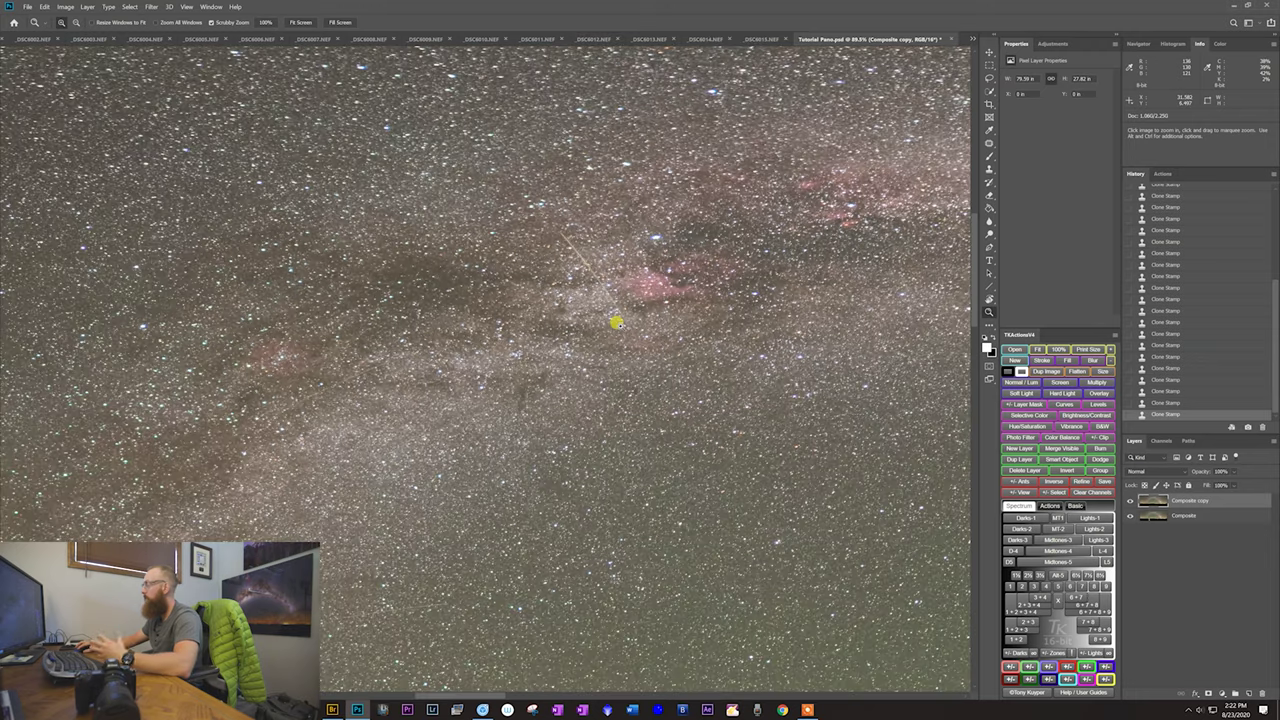
pyautogui.keyDown('alt'); pyautogui.click(608, 320); pyautogui.keyUp('alt')
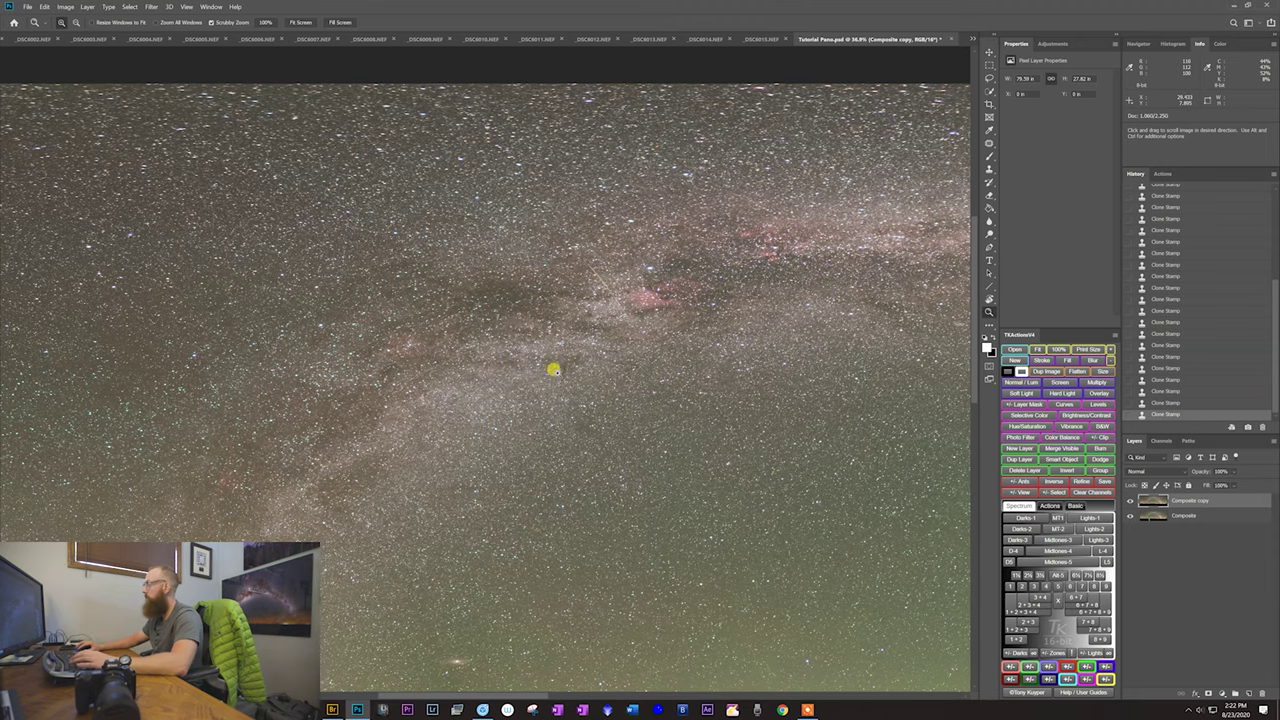
pyautogui.keyDown('alt'); pyautogui.click(430, 347); pyautogui.keyUp('alt')
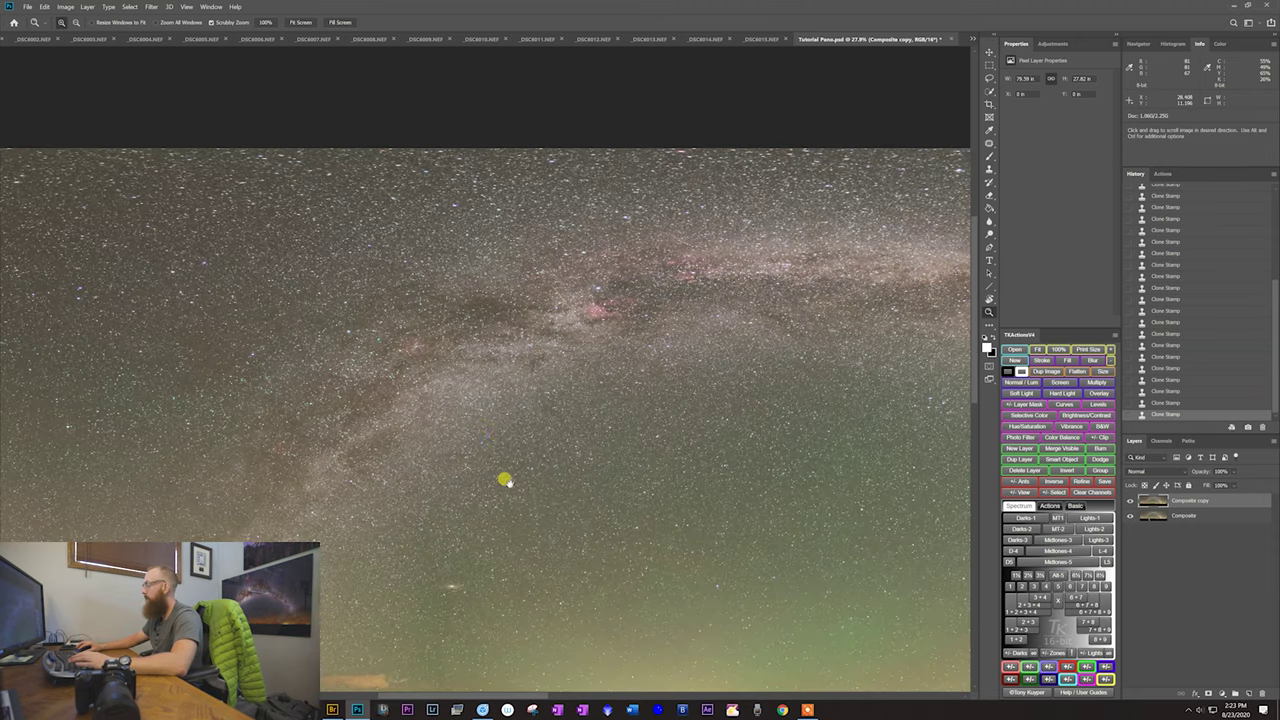
pyautogui.moveTo(503, 480); pyautogui.dragTo(489, 349)
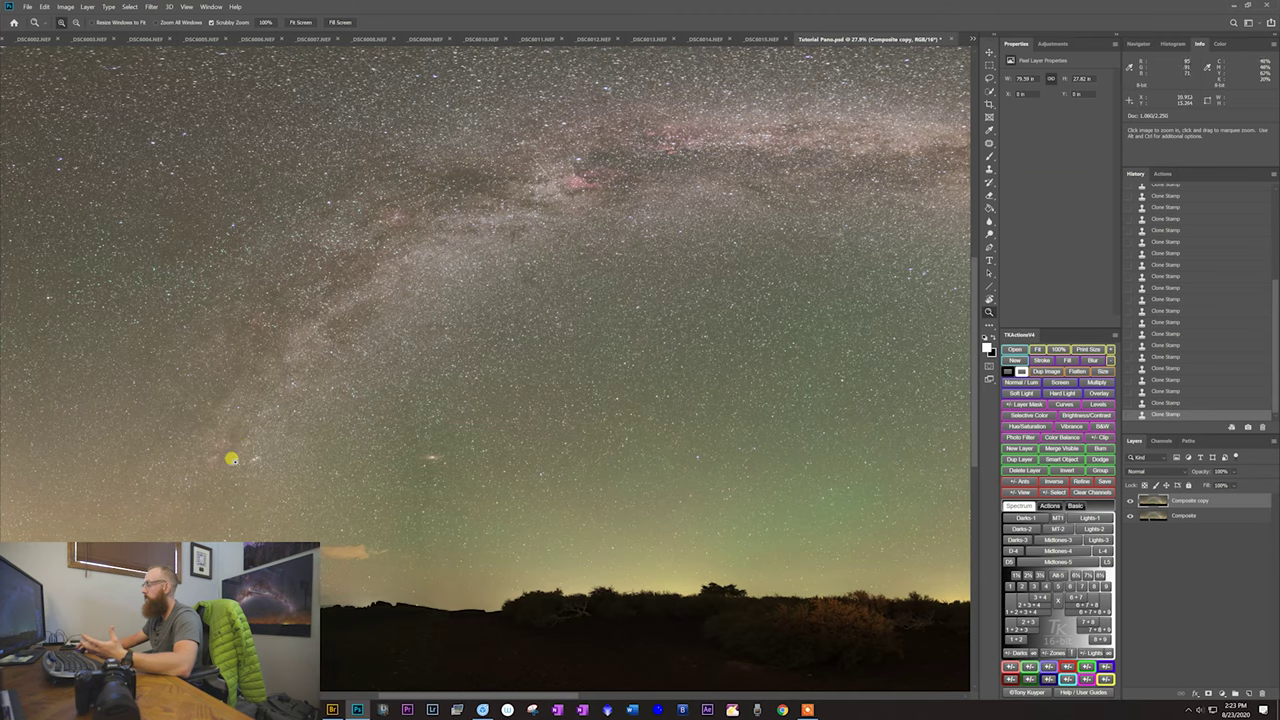
pyautogui.moveTo(430, 463)
pyautogui.mouseDown()
pyautogui.moveTo(479, 466)
pyautogui.moveTo(449, 449)
pyautogui.mouseUp()
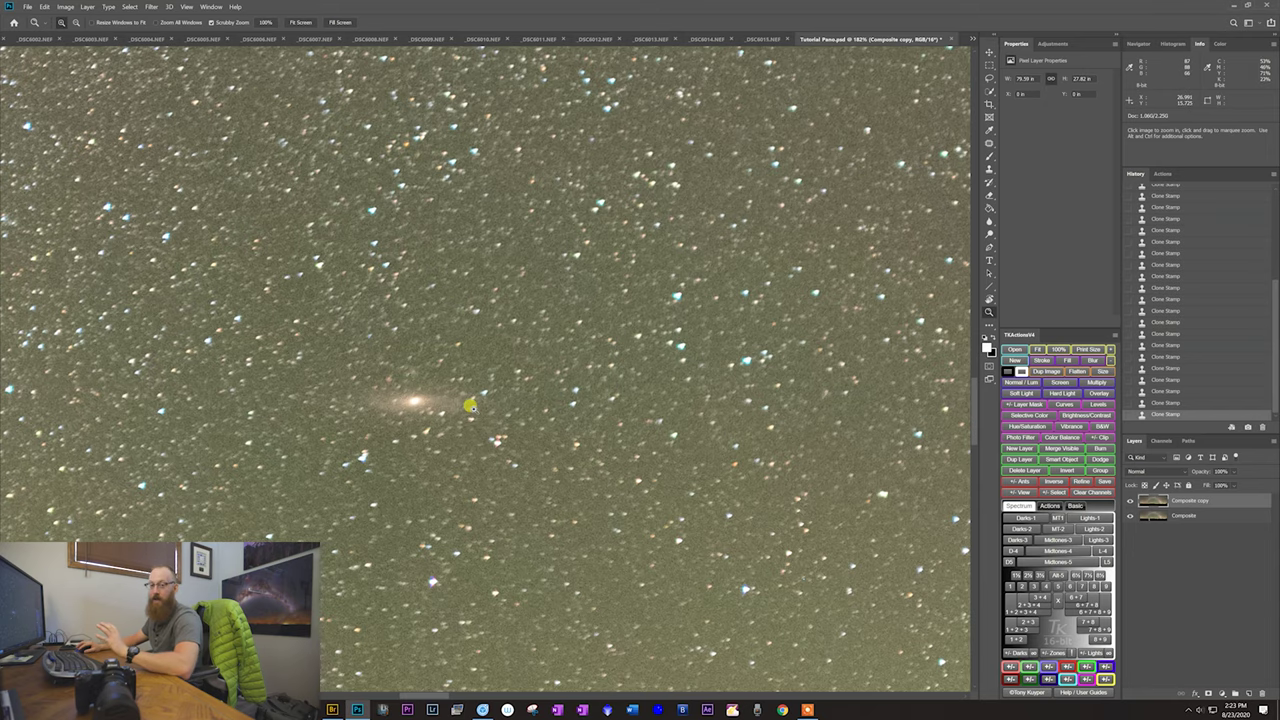
pyautogui.hotkey('ctrl', '0')
pyautogui.moveTo(614, 414); pyautogui.dragTo(403, 495)
pyautogui.moveTo(386, 383); pyautogui.dragTo(329, 431)
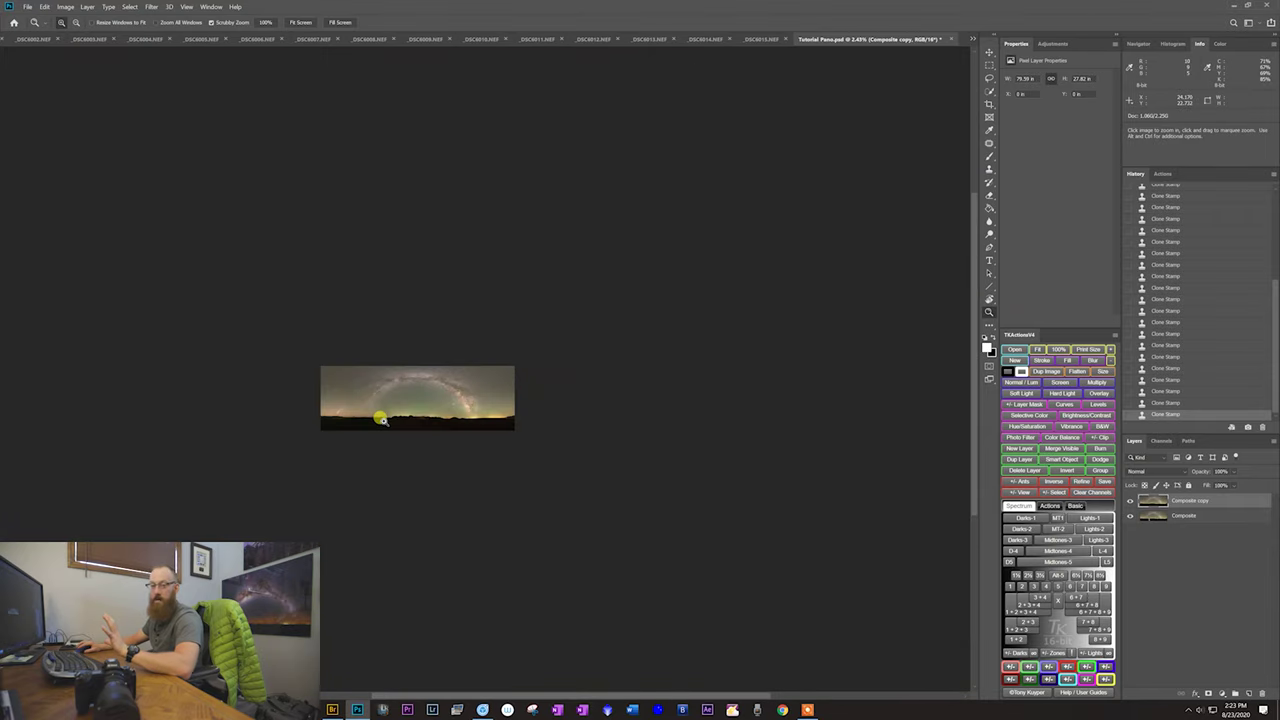
pyautogui.moveTo(429, 397); pyautogui.dragTo(466, 331)
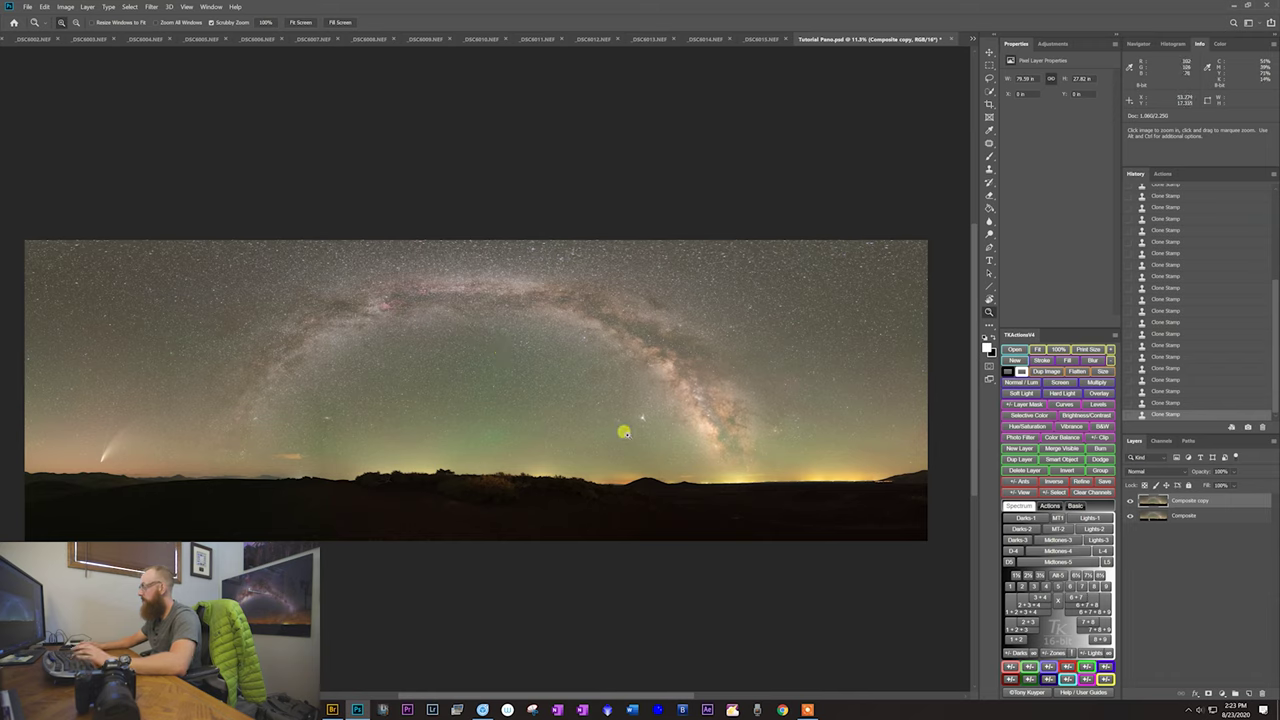
# Step: Select the dark foreground across the full width of the panorama with Quick Selection and check its horizon edge
pyautogui.press('w')
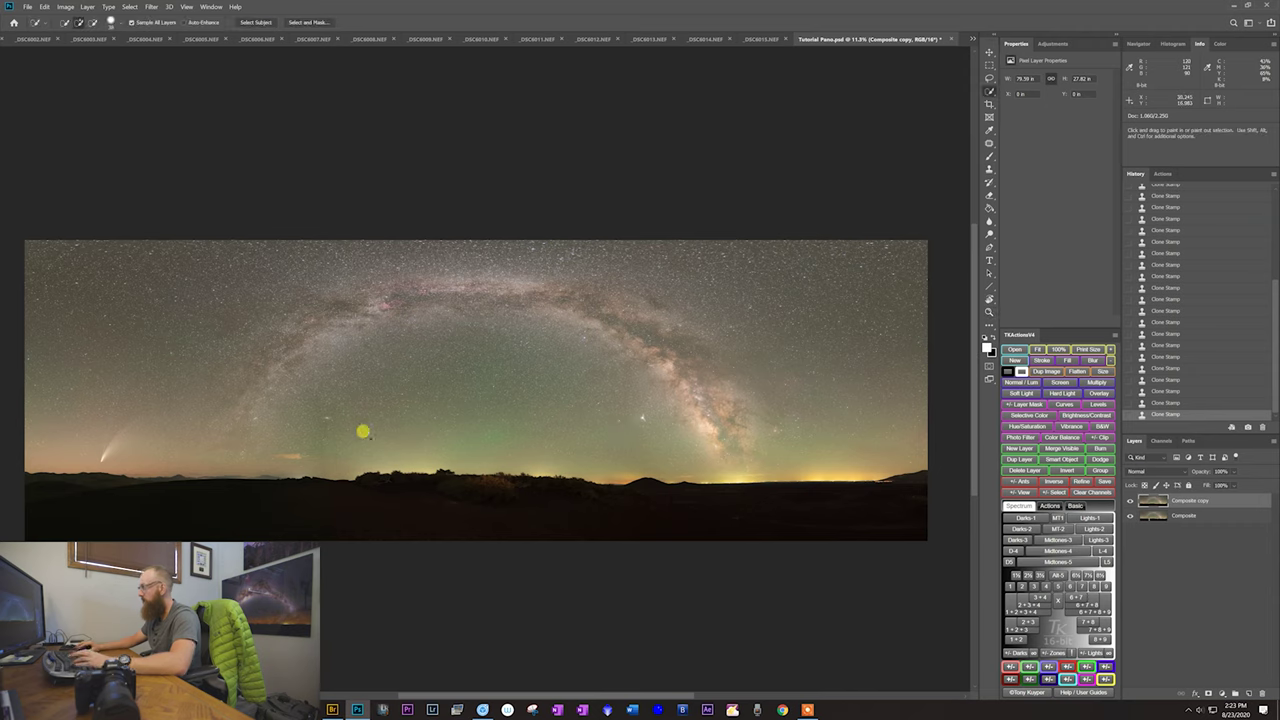
pyautogui.moveTo(382, 516)
pyautogui.mouseDown()
pyautogui.moveTo(416, 516)
pyautogui.moveTo(392, 516)
pyautogui.mouseUp()
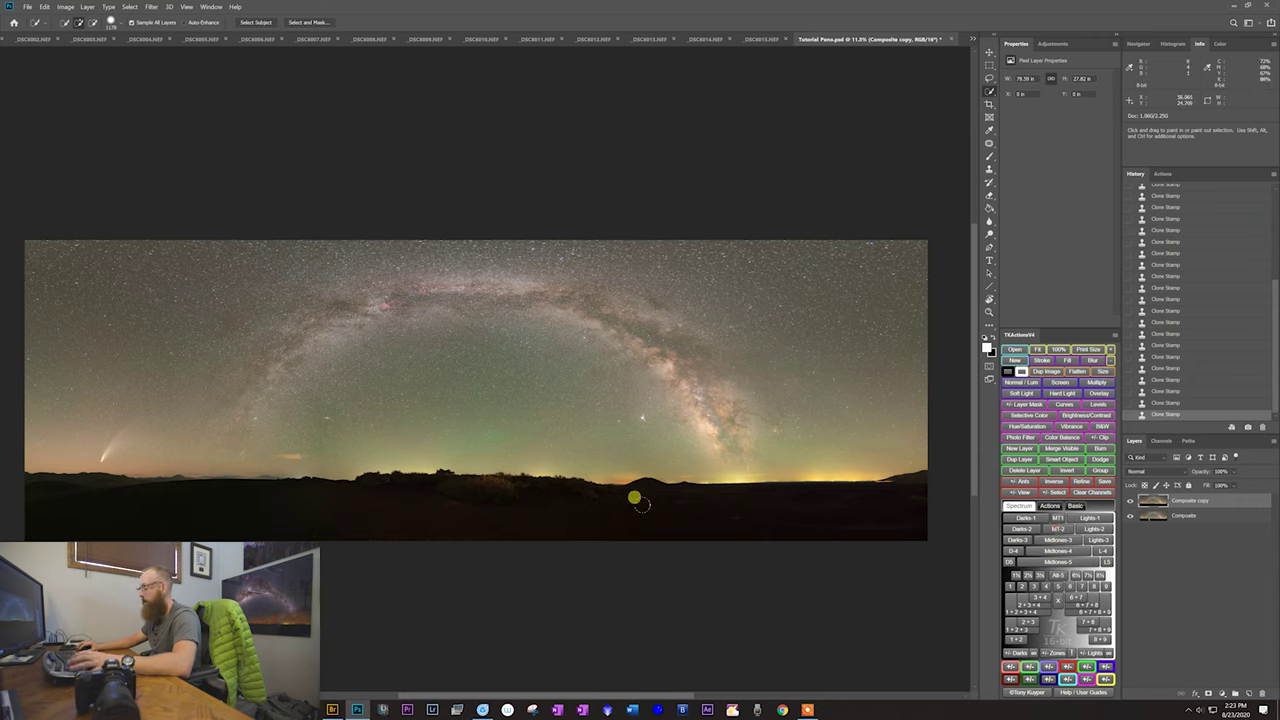
pyautogui.moveTo(109, 508)
pyautogui.mouseDown()
pyautogui.moveTo(10, 500)
pyautogui.moveTo(366, 517)
pyautogui.moveTo(909, 508)
pyautogui.moveTo(926, 523)
pyautogui.mouseUp()
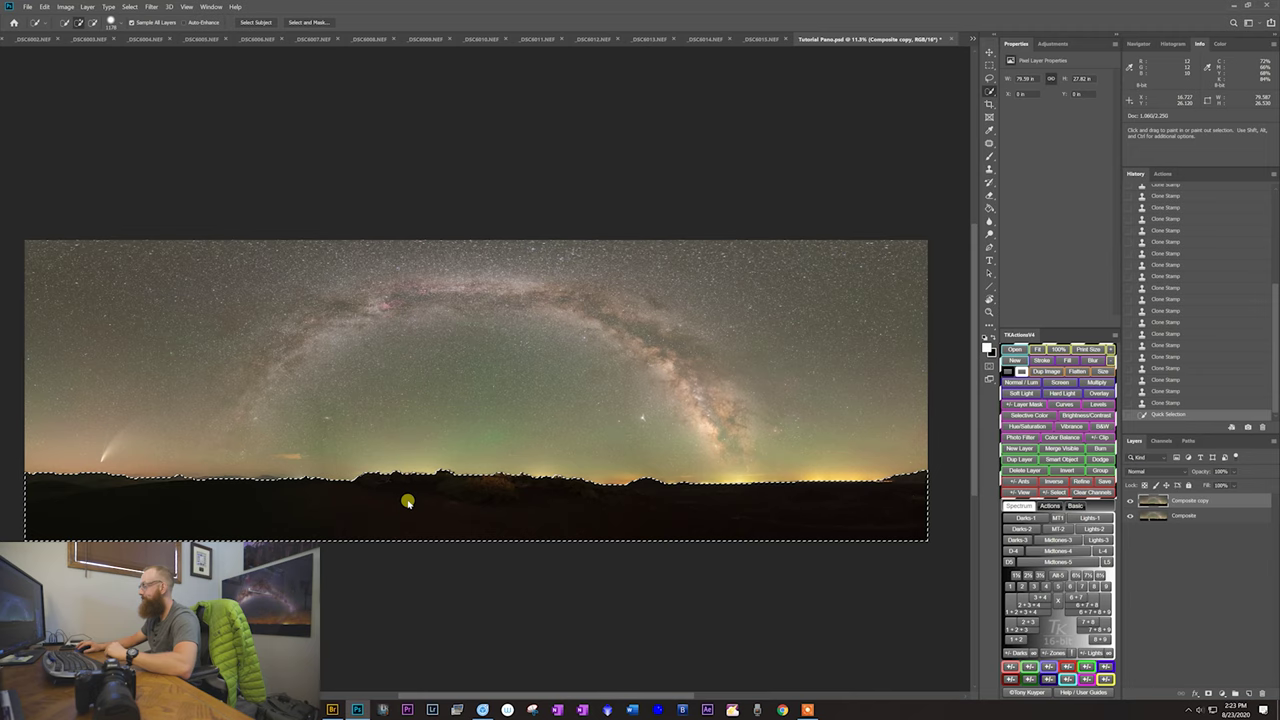
pyautogui.press('z')
pyautogui.moveTo(249, 478)
pyautogui.mouseDown()
pyautogui.moveTo(266, 483)
pyautogui.moveTo(249, 485)
pyautogui.mouseUp()
pyautogui.moveTo(363, 483); pyautogui.dragTo(357, 477)
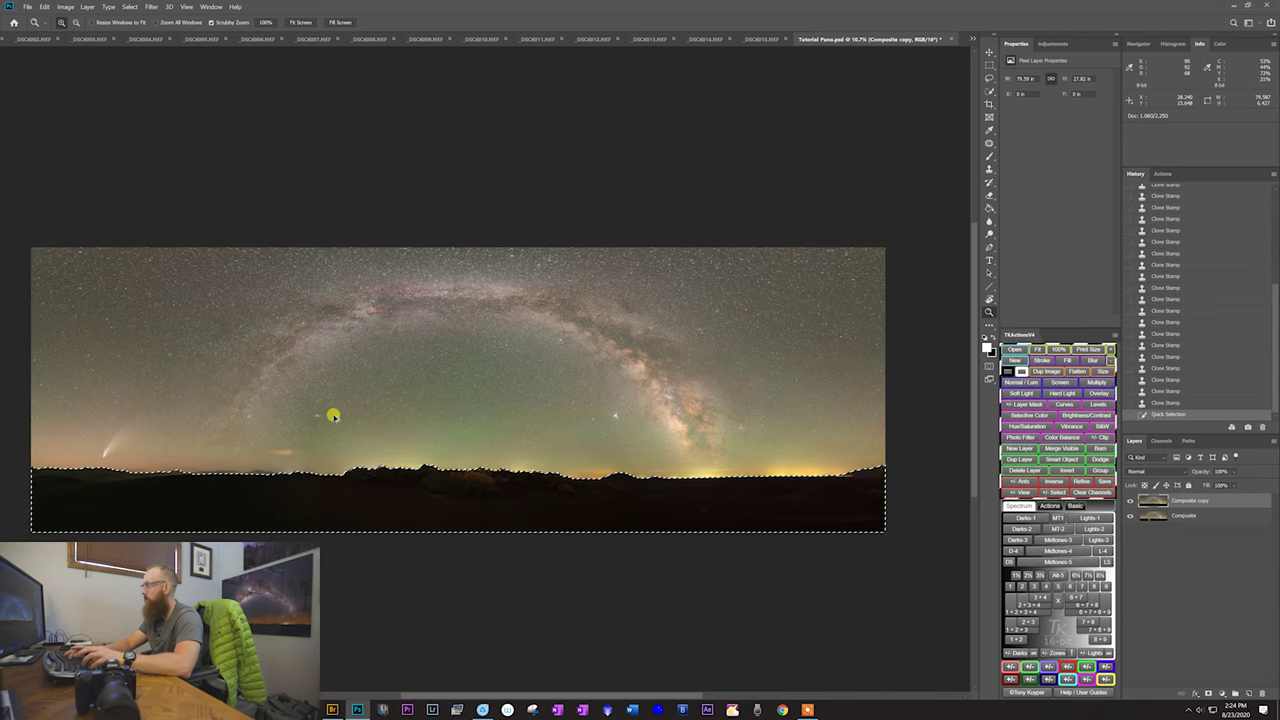
# Step: Resize the panorama to 60 inches wide at 300 pixels per inch, keeping proportions and automatic resampling
pyautogui.hotkey('ctrl', 'alt', 'i')
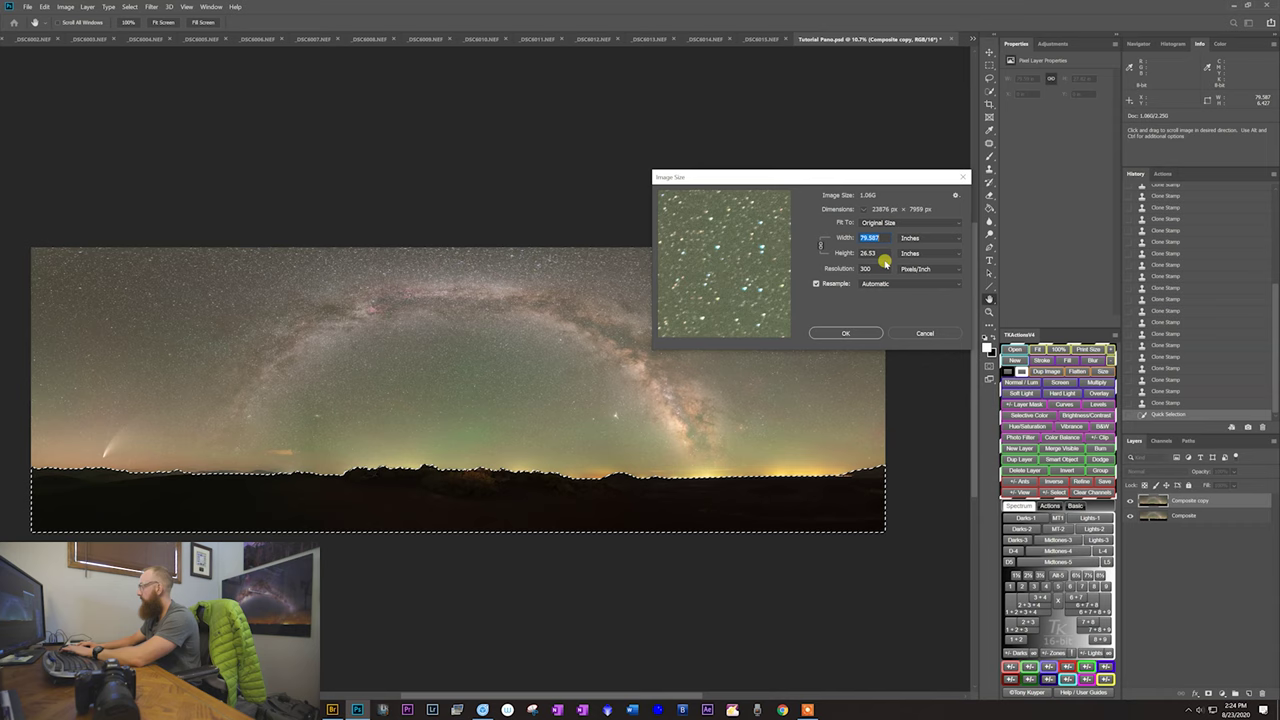
pyautogui.write('6')
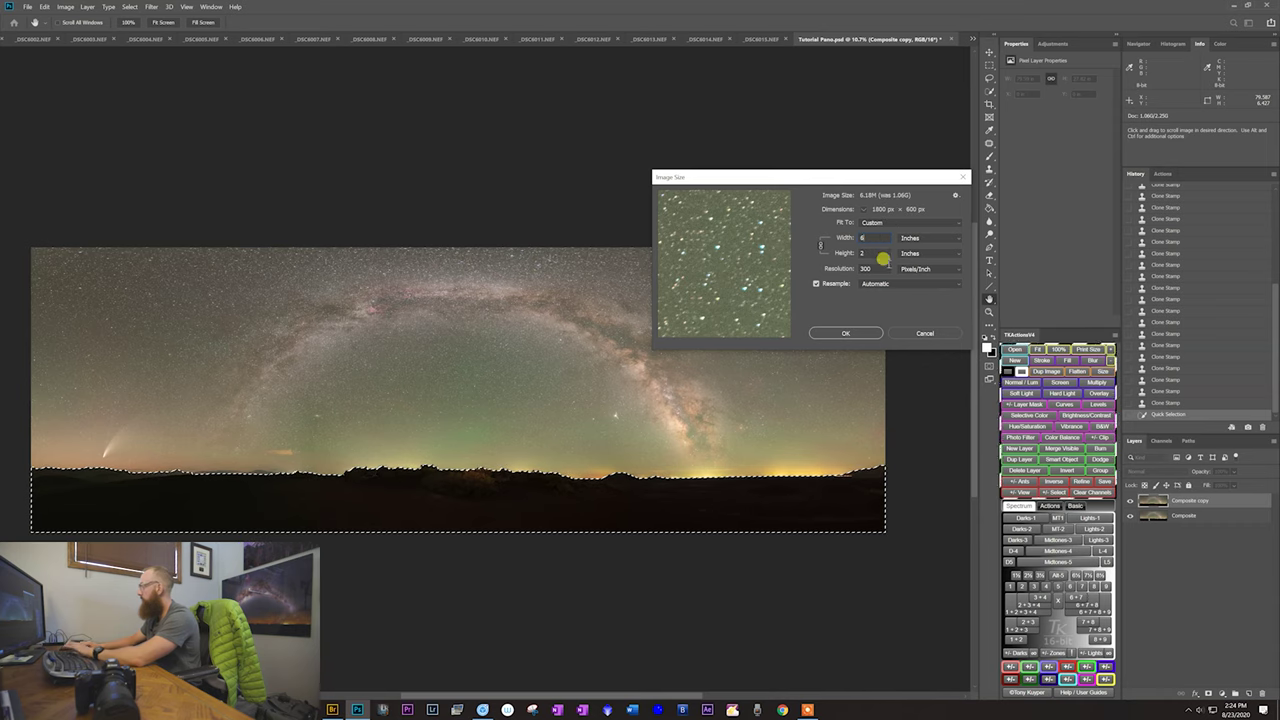
pyautogui.write('0')
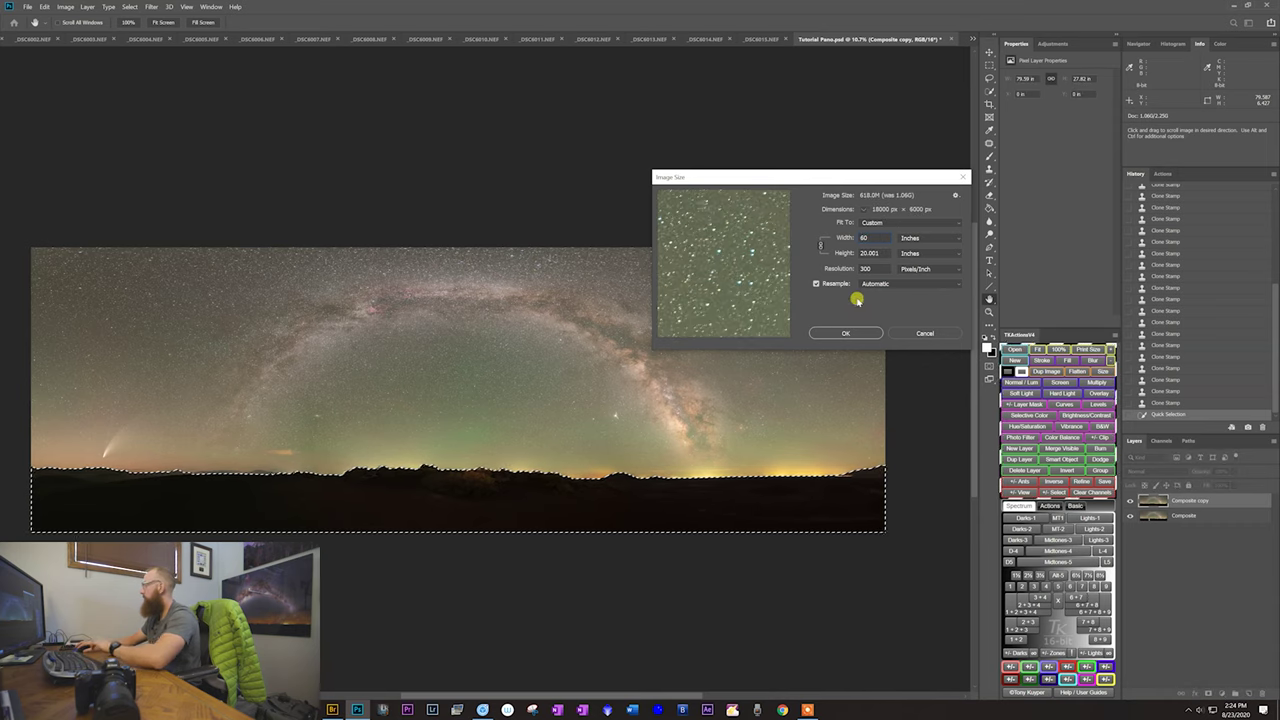
pyautogui.click(845, 334)
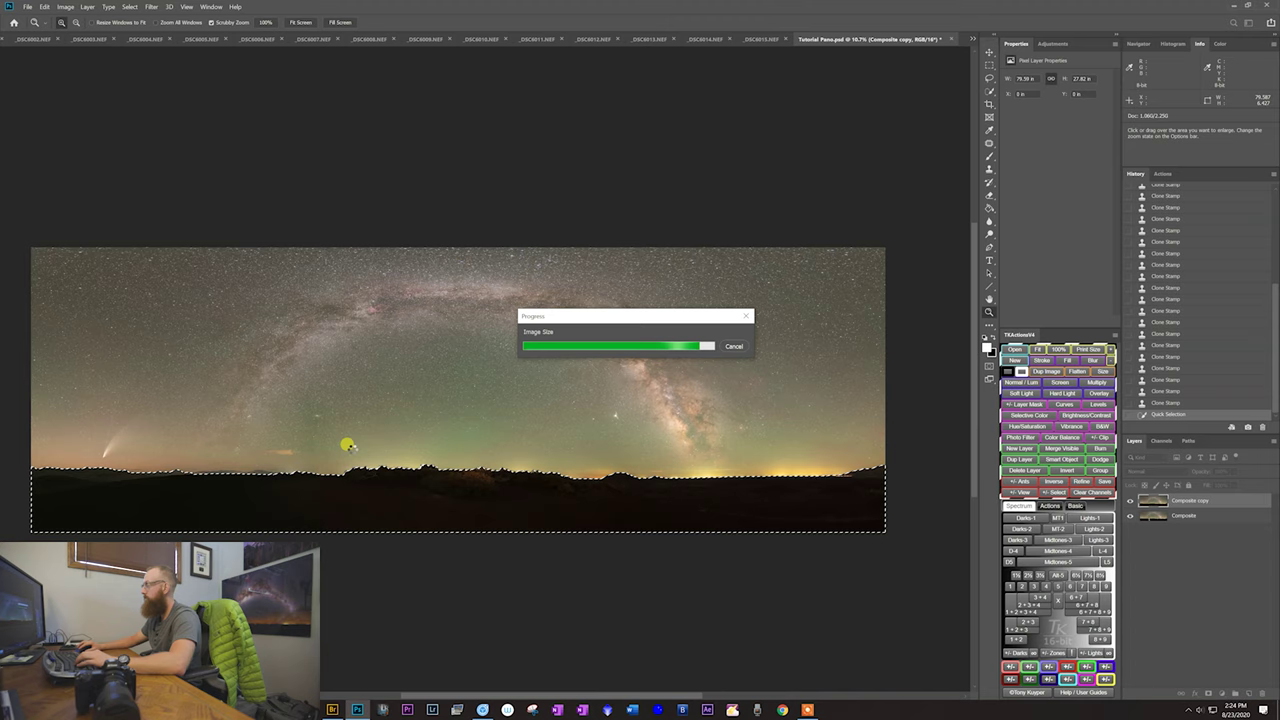
# Step: Select the entire foreground below the horizon of the resized panorama with Quick Selection
pyautogui.moveTo(240, 431); pyautogui.dragTo(345, 441)
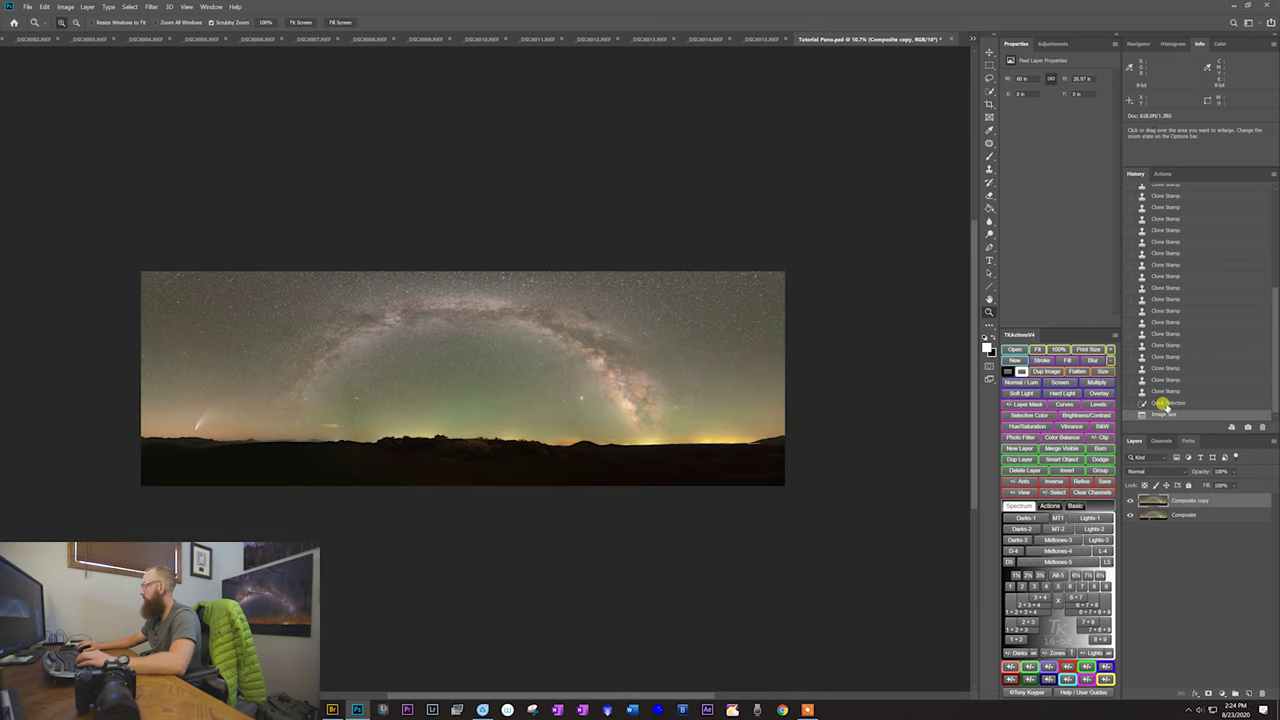
pyautogui.press('w')
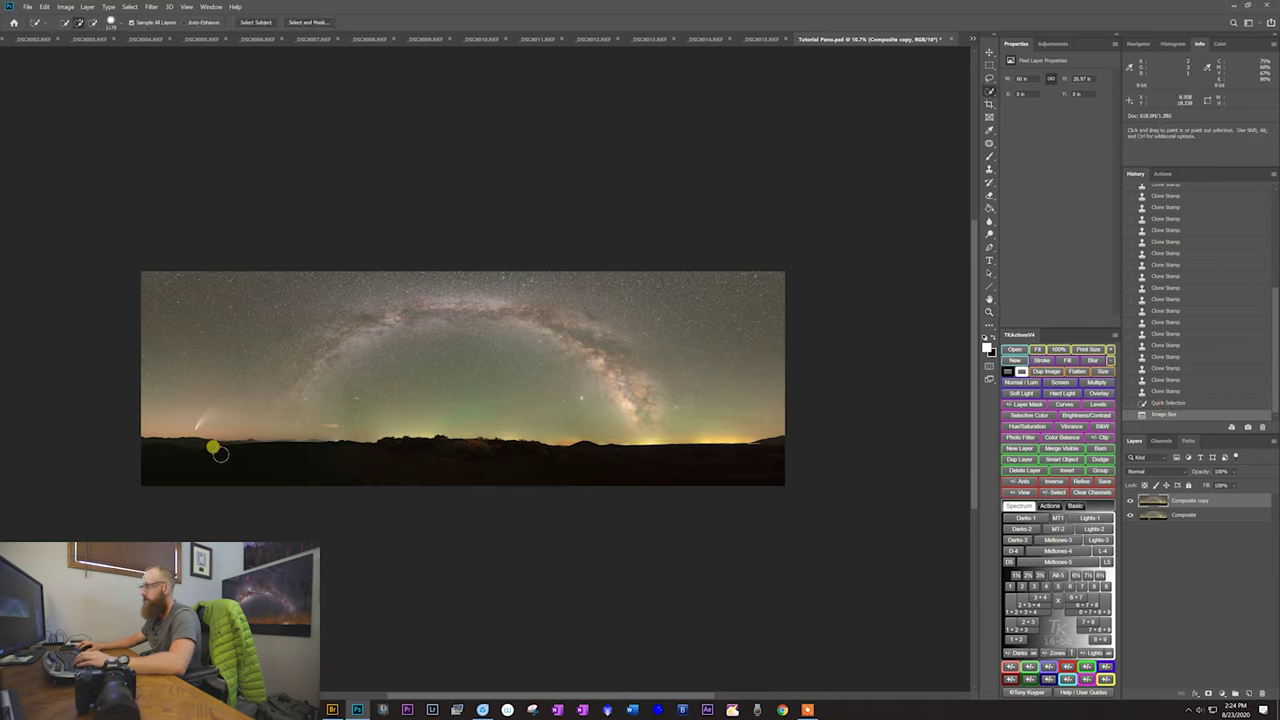
pyautogui.moveTo(137, 457)
pyautogui.mouseDown()
pyautogui.moveTo(440, 477)
pyautogui.moveTo(774, 449)
pyautogui.mouseUp()
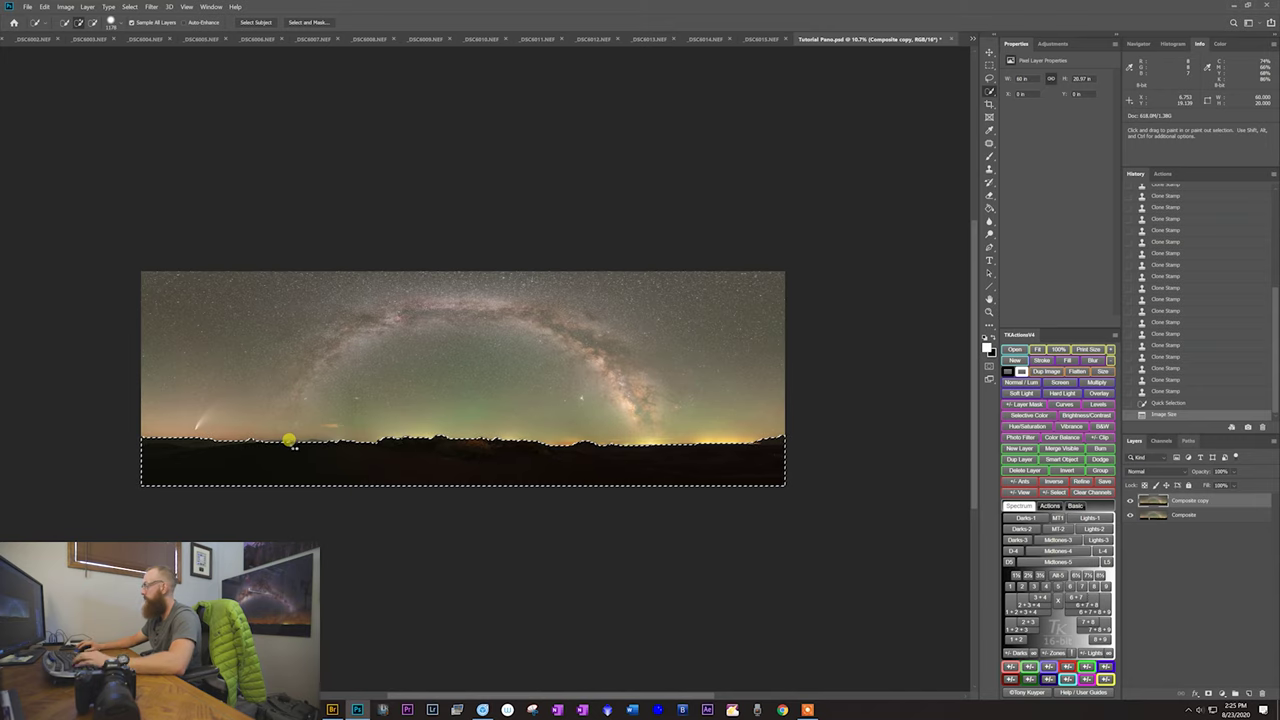
# Step: Add the distant mountains along the horizon beneath the small orange cloud to the foreground selection, using a smaller Quick Selection brush
pyautogui.click(294, 442)
pyautogui.press('z')
pyautogui.moveTo(298, 444); pyautogui.dragTo(434, 437)
pyautogui.press('space')
pyautogui.click(468, 423)
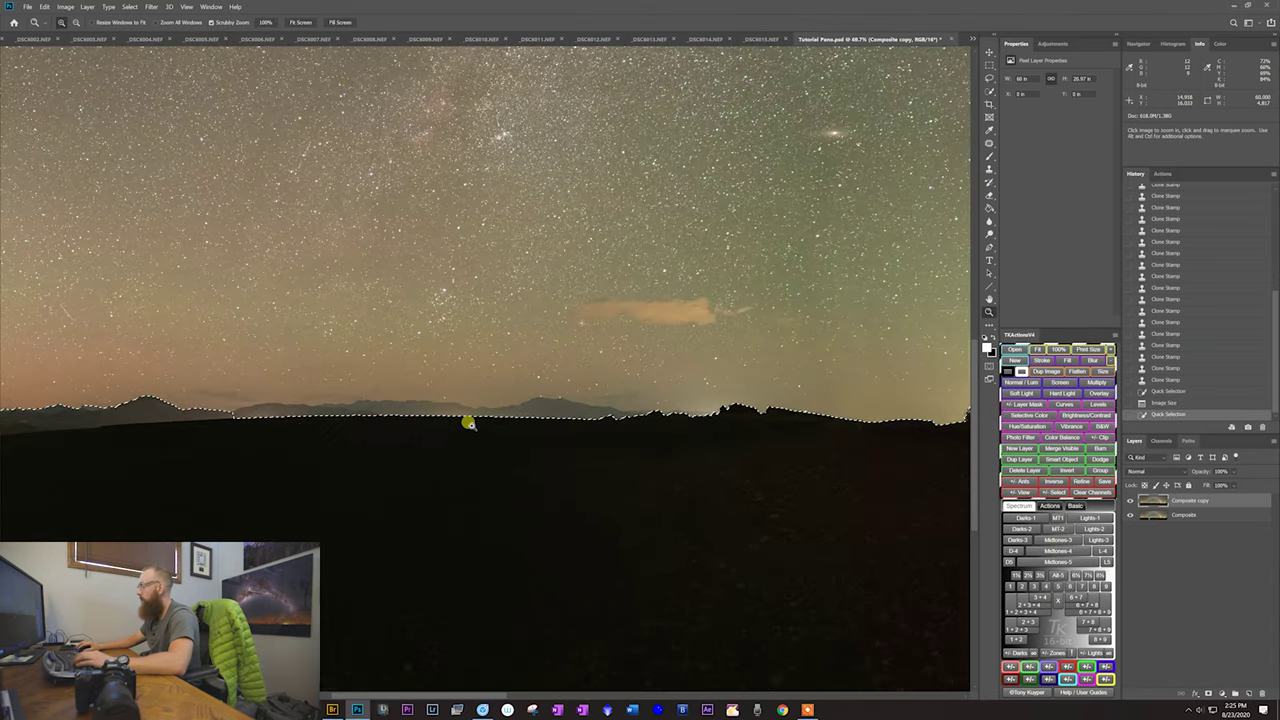
pyautogui.moveTo(506, 443); pyautogui.dragTo(660, 394)
pyautogui.press('w')
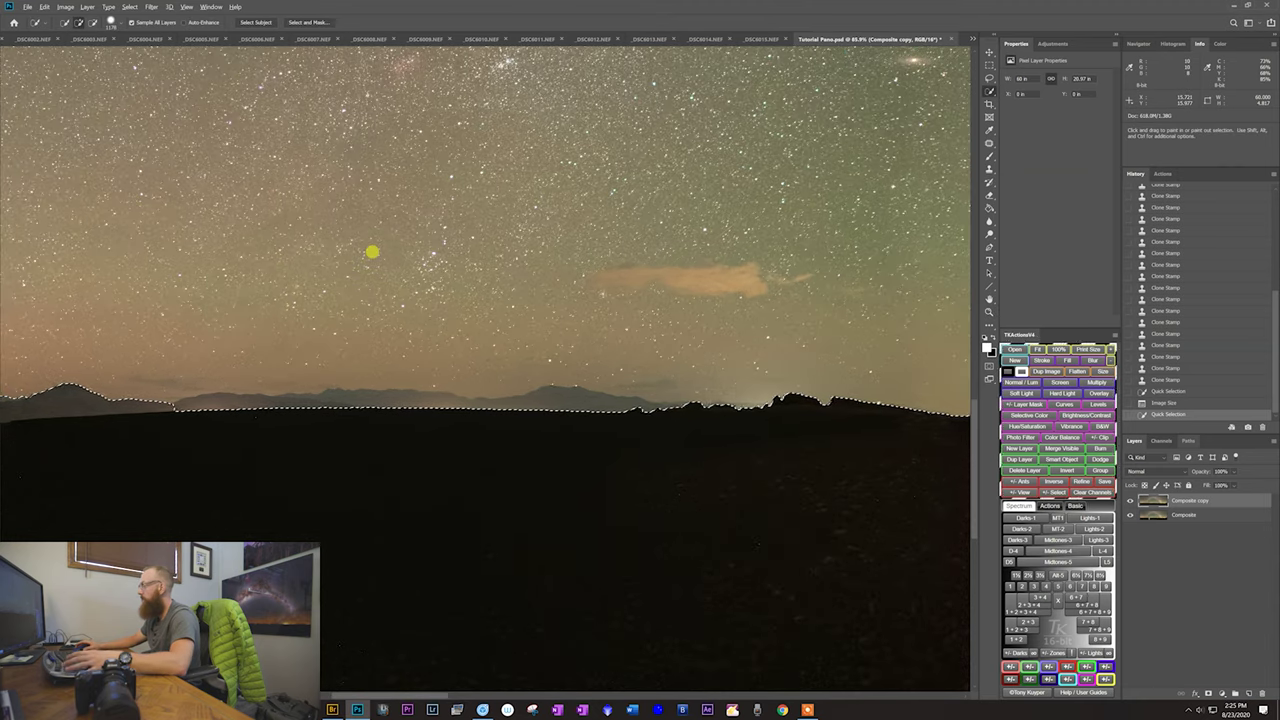
pyautogui.keyDown('alt'); pyautogui.rightClick(536, 418); pyautogui.keyUp('alt')
pyautogui.moveTo(536, 418); pyautogui.dragTo(286, 420)
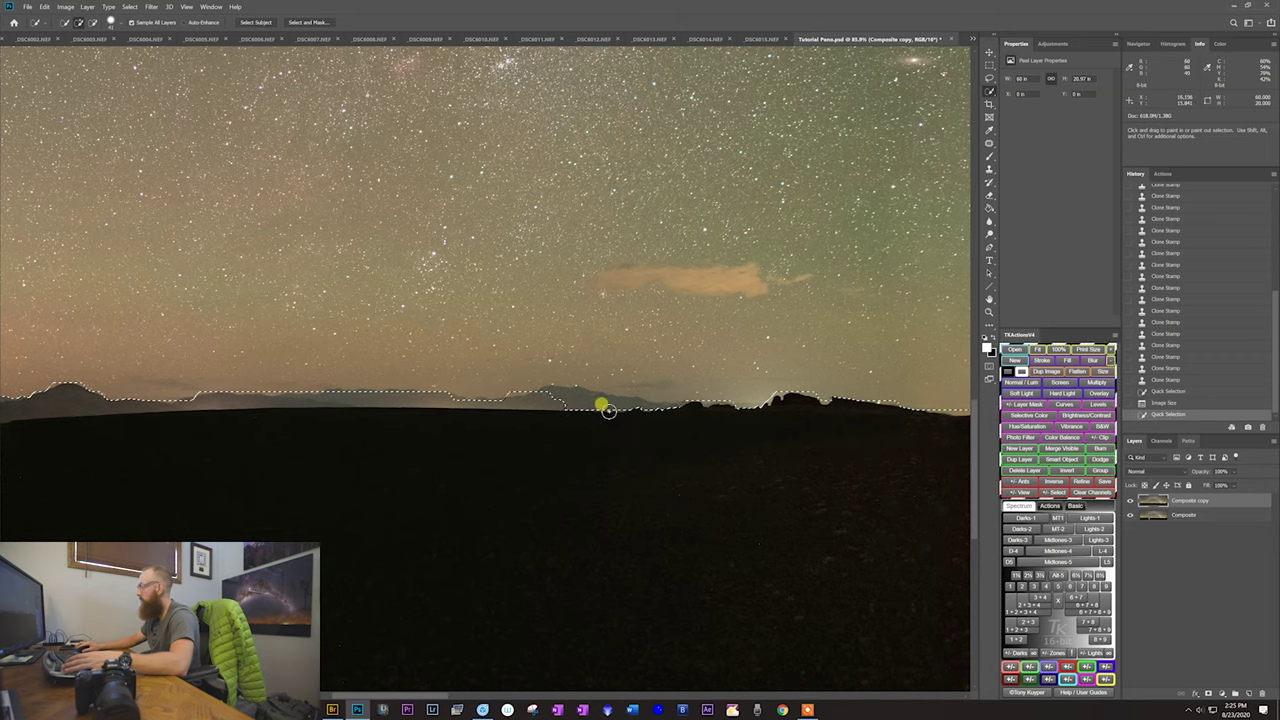
pyautogui.moveTo(687, 413)
pyautogui.mouseDown()
pyautogui.moveTo(626, 414)
pyautogui.moveTo(599, 420)
pyautogui.moveTo(604, 429)
pyautogui.moveTo(415, 401)
pyautogui.moveTo(281, 420)
pyautogui.mouseUp()
pyautogui.moveTo(697, 409); pyautogui.dragTo(500, 420)
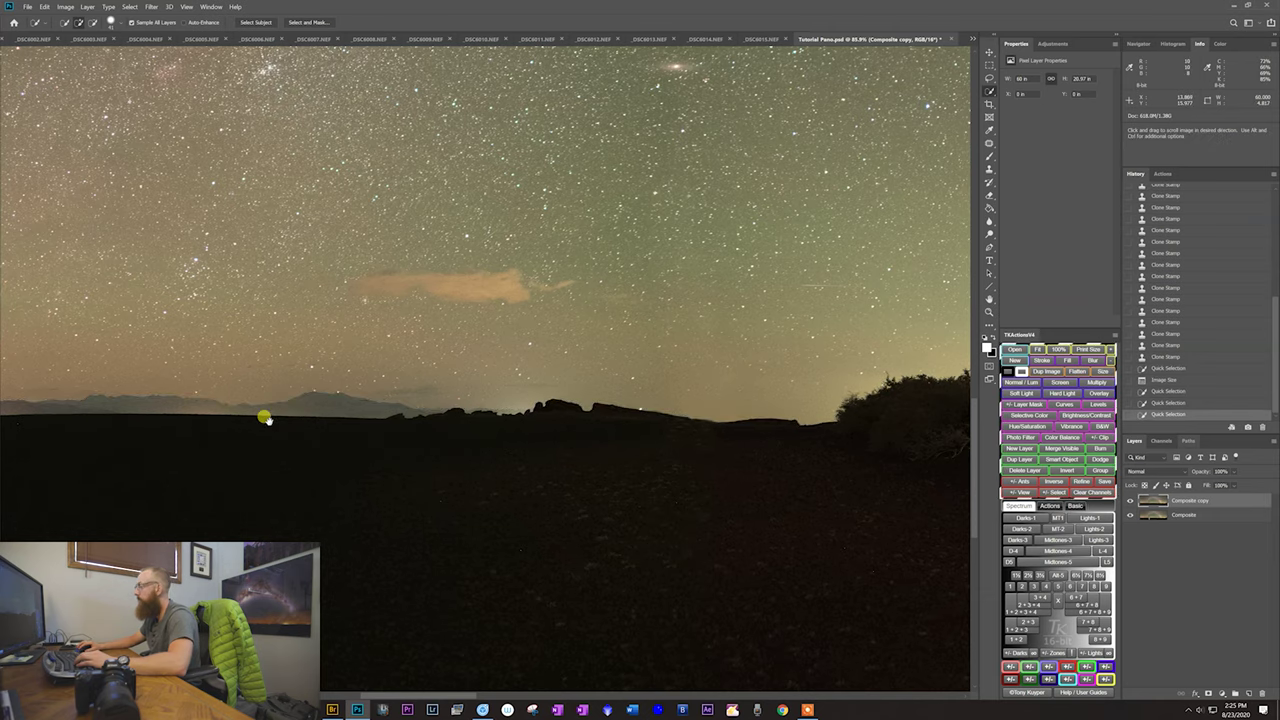
# Step: Examine the foreground selection's edge along the horizon, from the hills under the comet to the orange-lit bushes
pyautogui.moveTo(120, 414); pyautogui.dragTo(793, 420)
pyautogui.moveTo(171, 403); pyautogui.dragTo(514, 406)
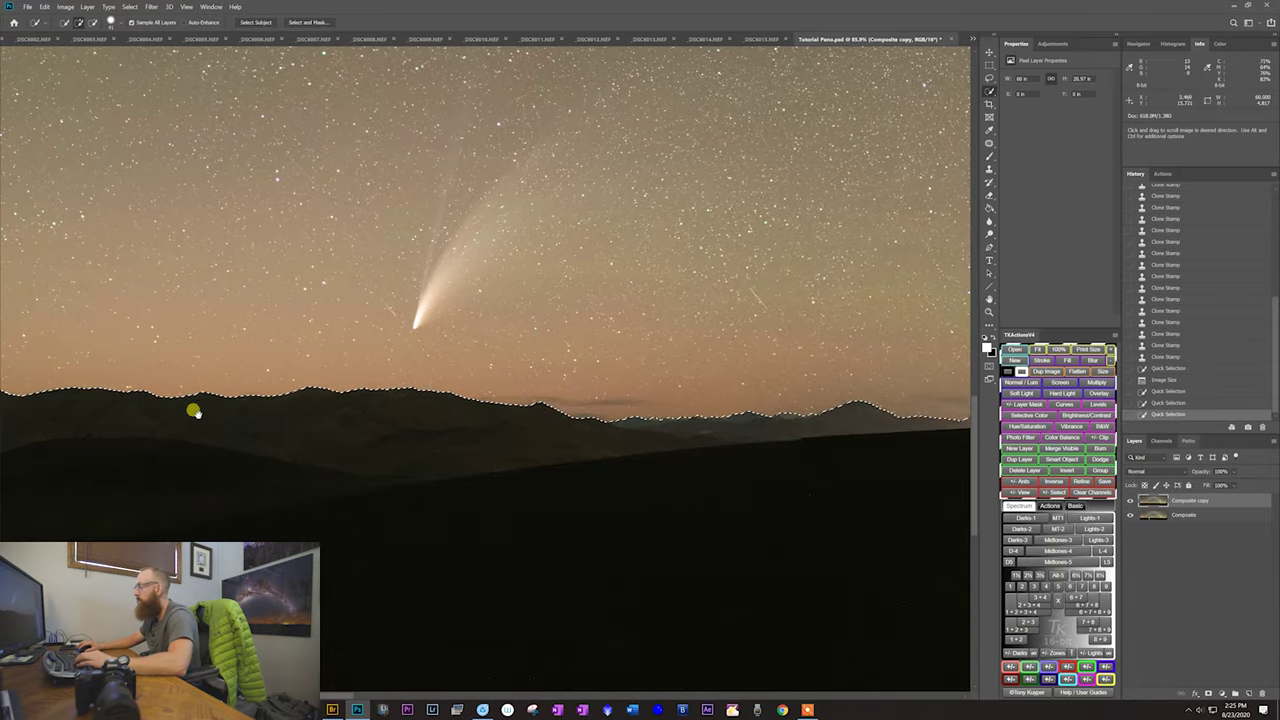
pyautogui.moveTo(268, 406); pyautogui.dragTo(554, 434)
pyautogui.hotkey('ctrl', 'space')
pyautogui.moveTo(386, 410); pyautogui.dragTo(397, 411)
pyautogui.moveTo(843, 476); pyautogui.dragTo(285, 466)
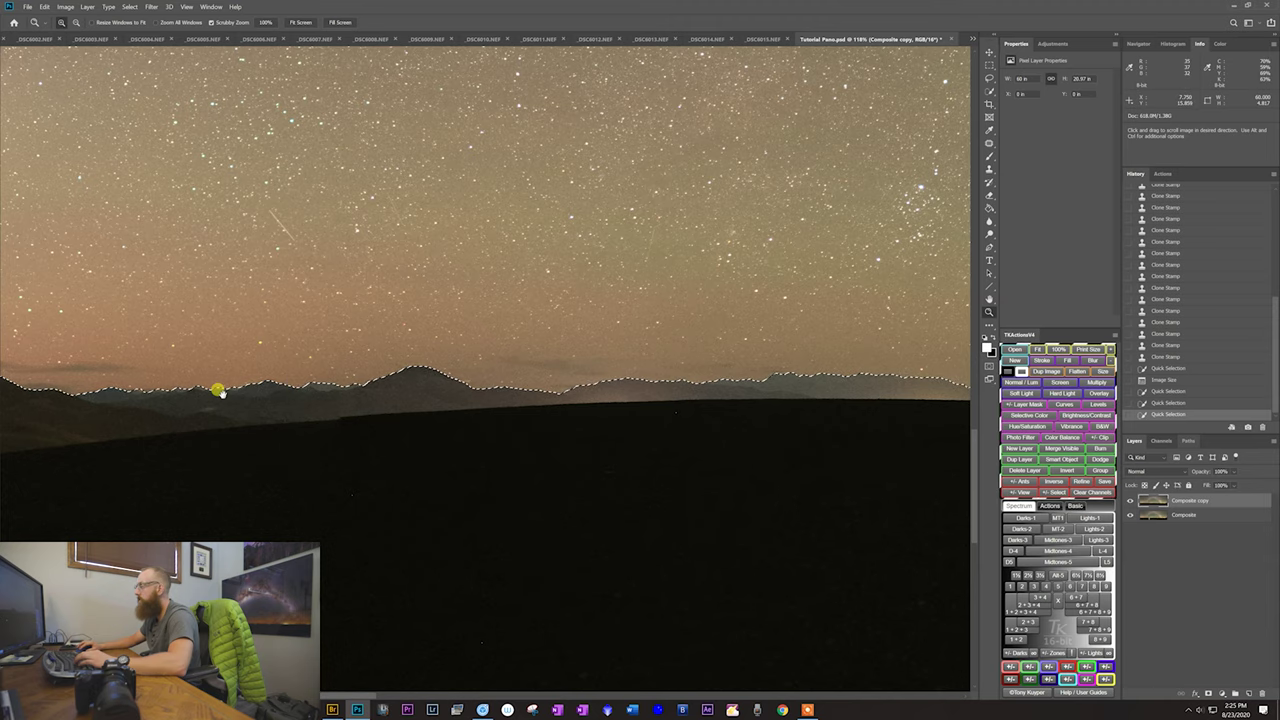
pyautogui.moveTo(556, 408); pyautogui.dragTo(363, 429)
pyautogui.moveTo(820, 466); pyautogui.dragTo(137, 449)
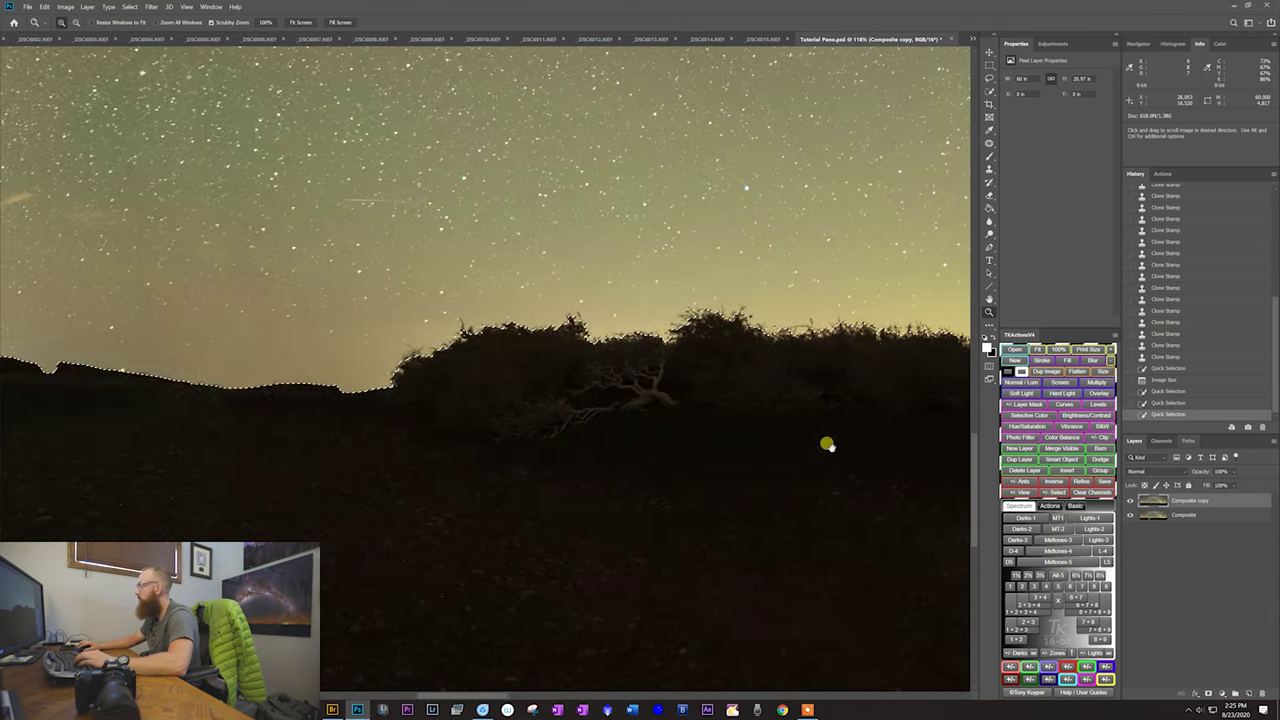
pyautogui.moveTo(826, 443); pyautogui.dragTo(452, 443)
pyautogui.moveTo(771, 423); pyautogui.dragTo(391, 434)
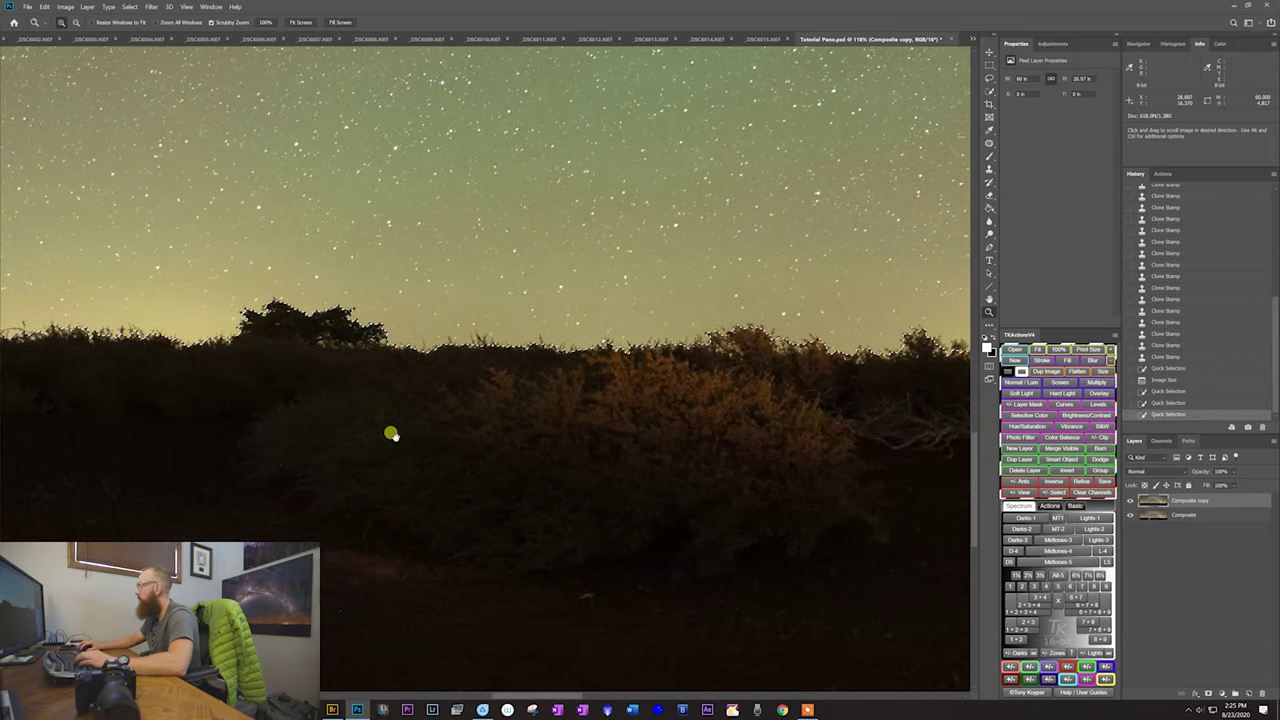
pyautogui.moveTo(679, 401); pyautogui.dragTo(286, 372)
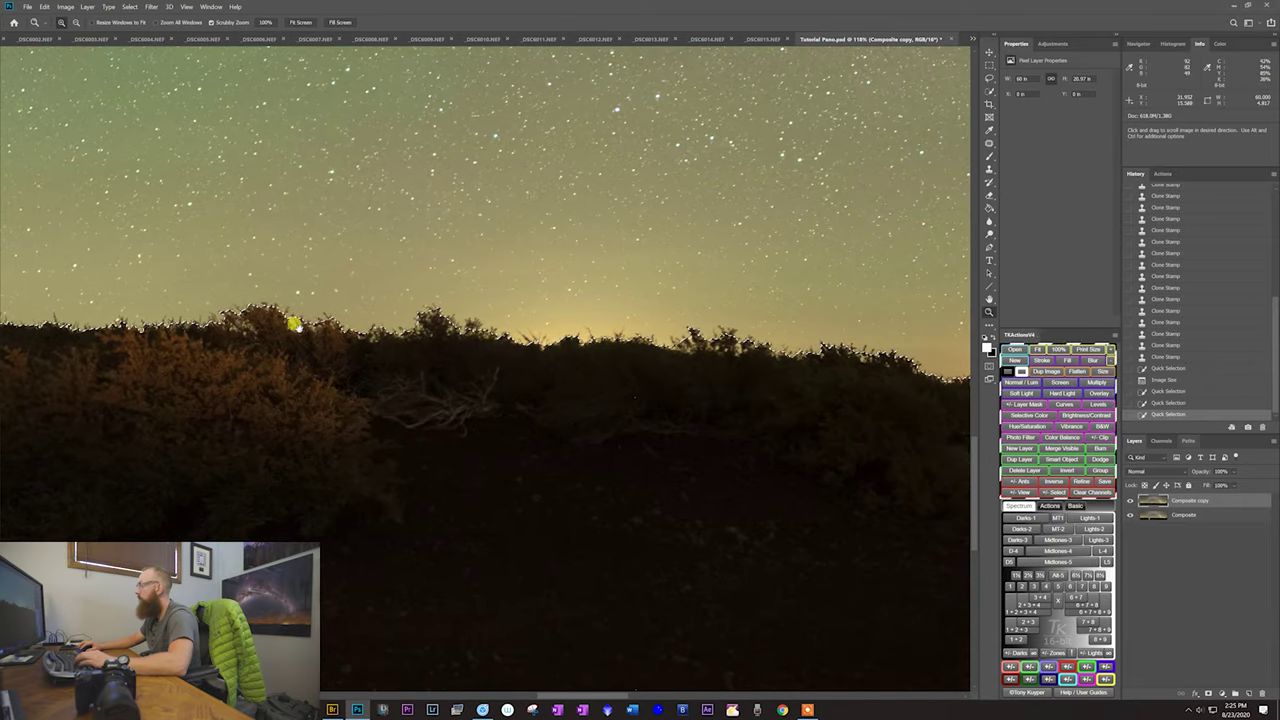
# Step: Subtract the sky caught around the top of the orange-lit bush from the foreground selection with Quick Selection
pyautogui.press('w')
pyautogui.hotkey('alt', 'w')
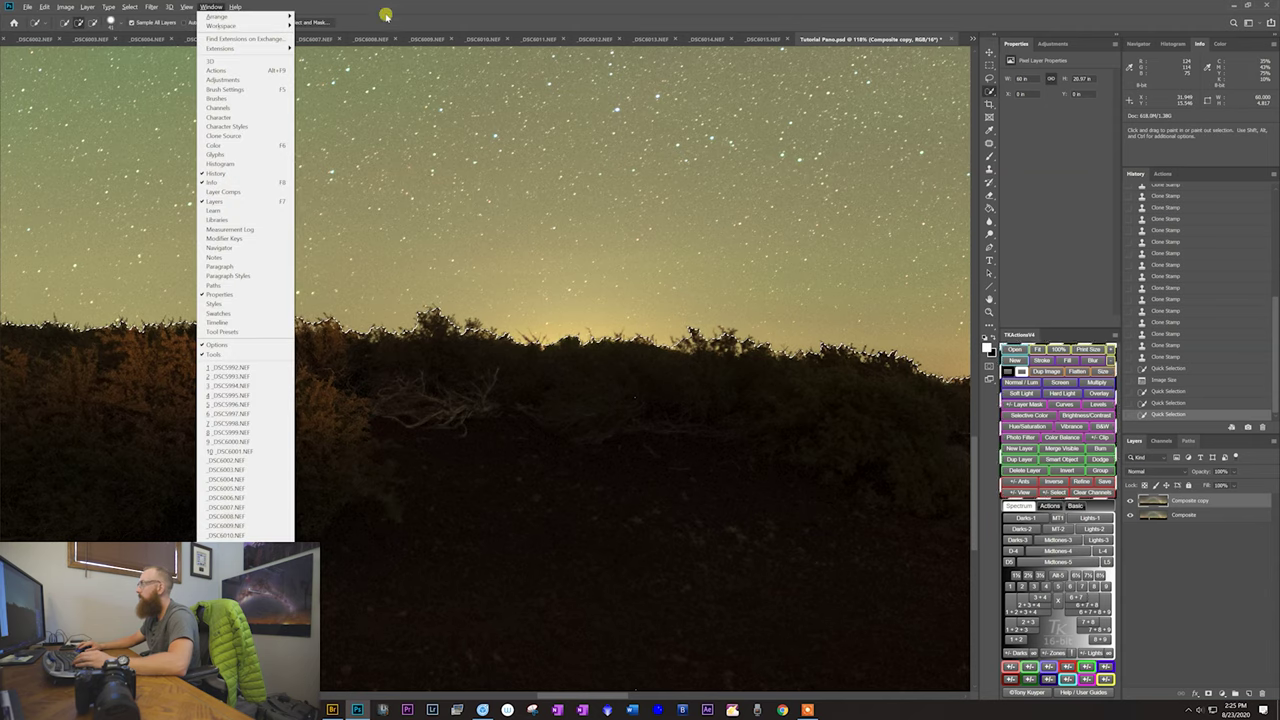
pyautogui.press('Escape')
pyautogui.press('alt')
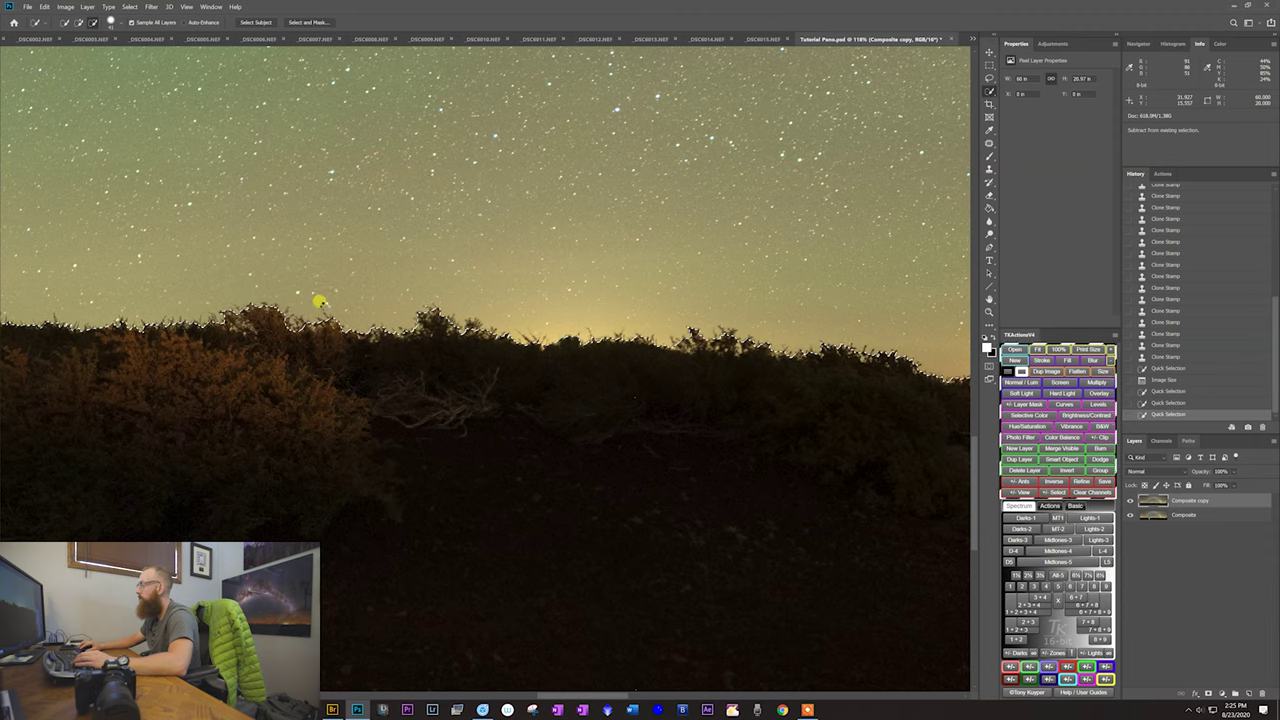
pyautogui.keyDown('alt'); pyautogui.click(305, 321); pyautogui.keyUp('alt')
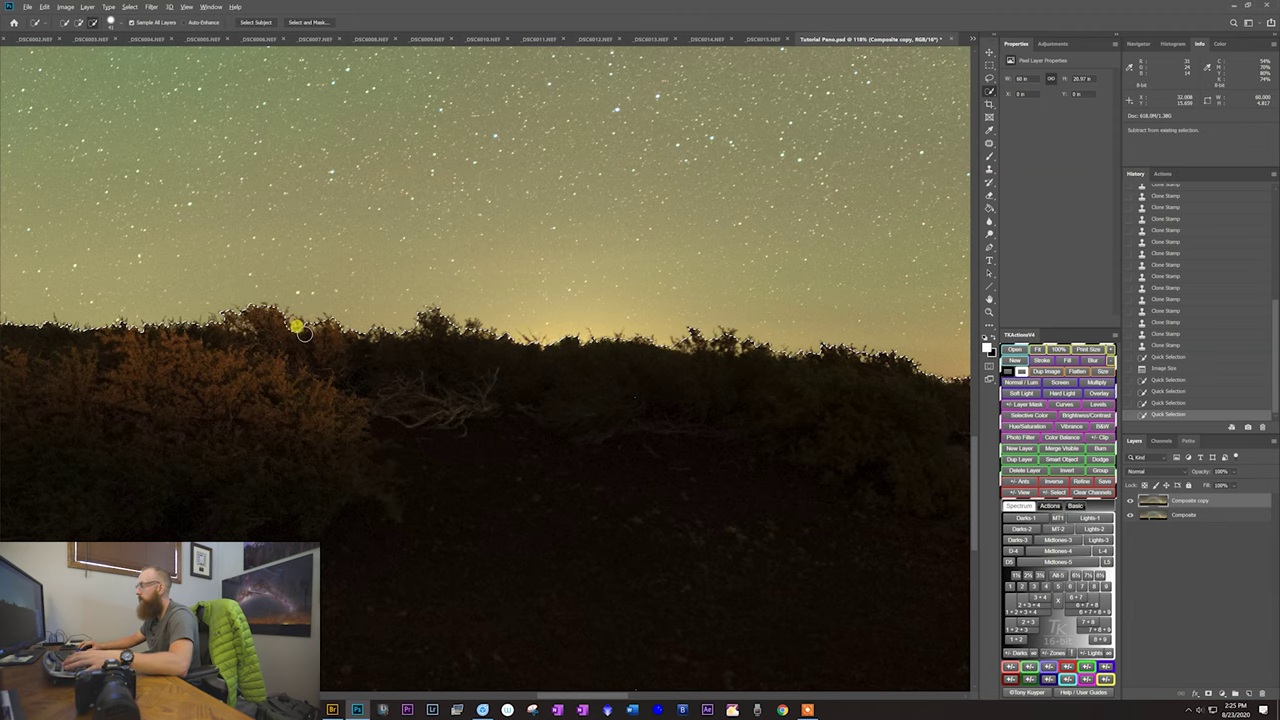
pyautogui.press('alt')
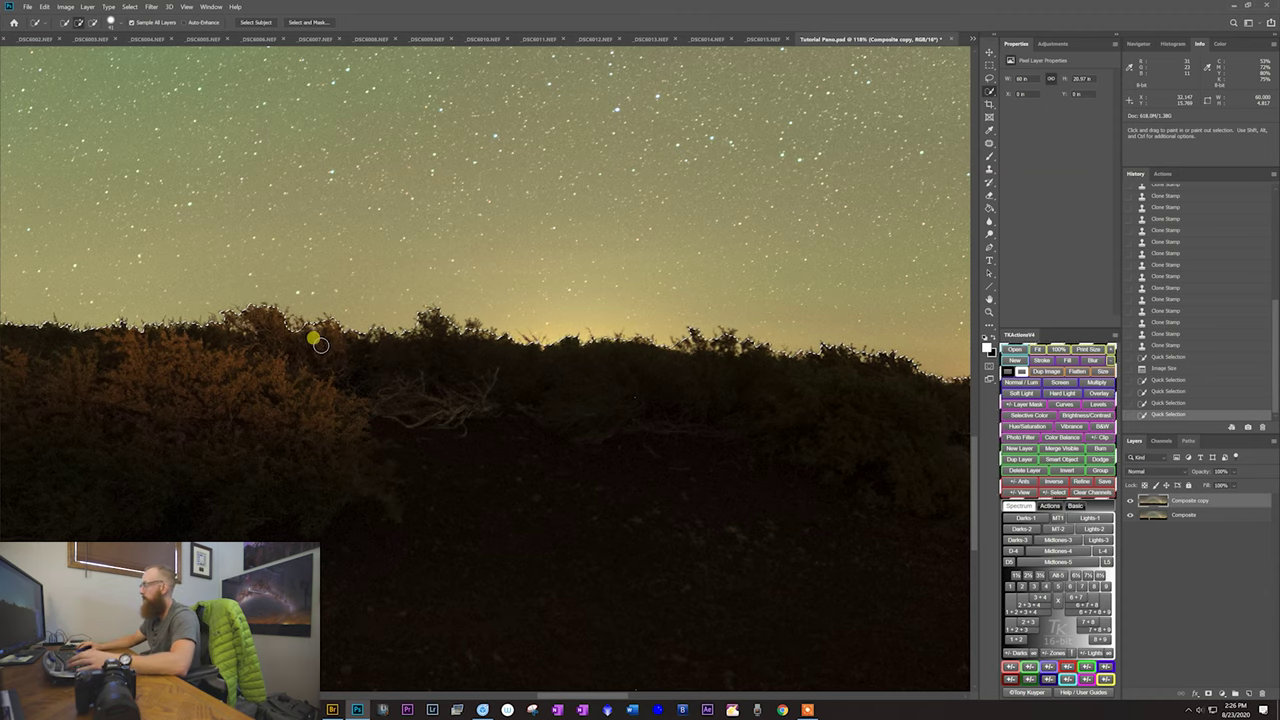
pyautogui.press('alt')
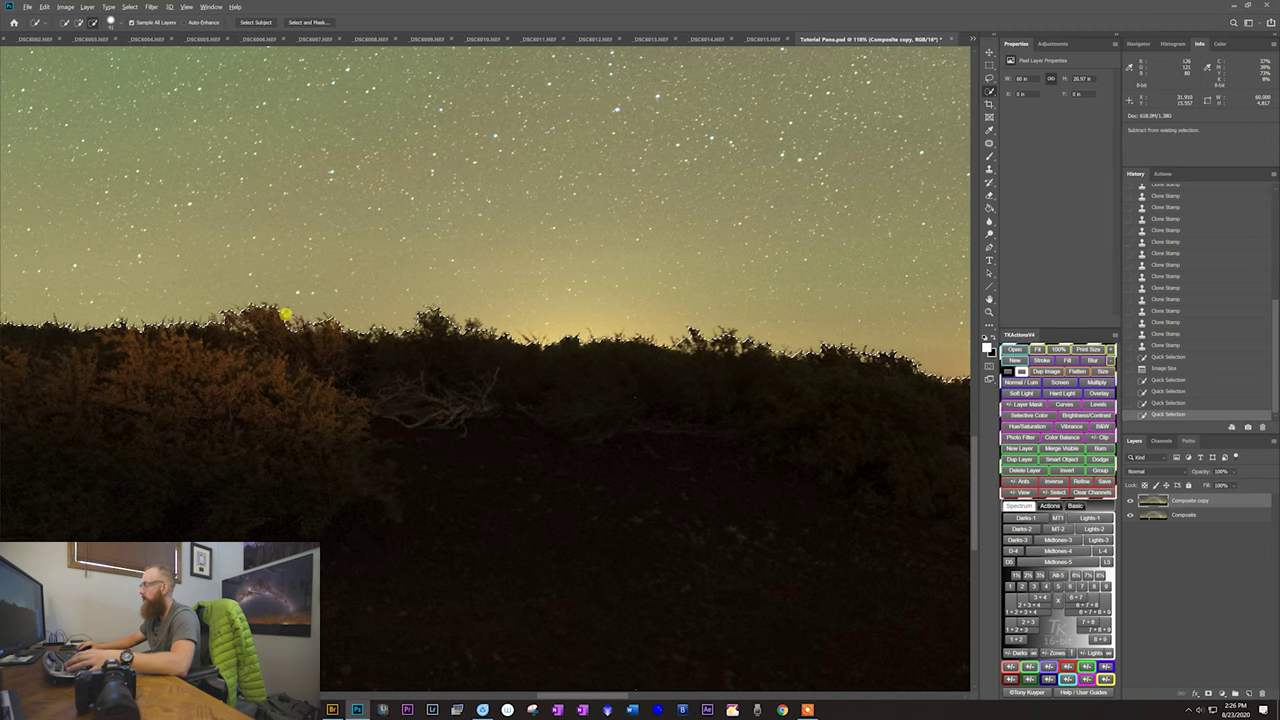
# Step: Refine the foreground selection with Quick Selection along the low horizon between the bushes and the dark rounded hill
pyautogui.moveTo(620, 426); pyautogui.dragTo(300, 424)
pyautogui.press('z')
pyautogui.moveTo(697, 463)
pyautogui.mouseDown()
pyautogui.moveTo(97, 446)
pyautogui.moveTo(380, 463)
pyautogui.mouseUp()
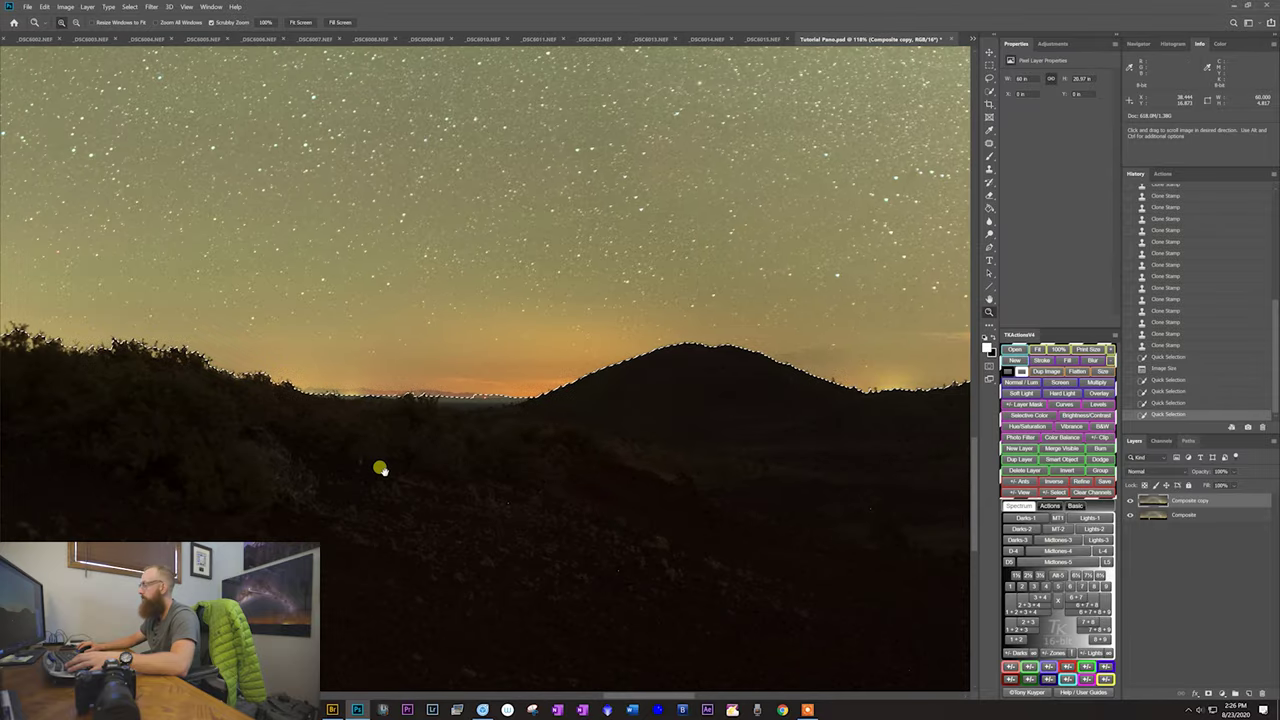
pyautogui.press('w')
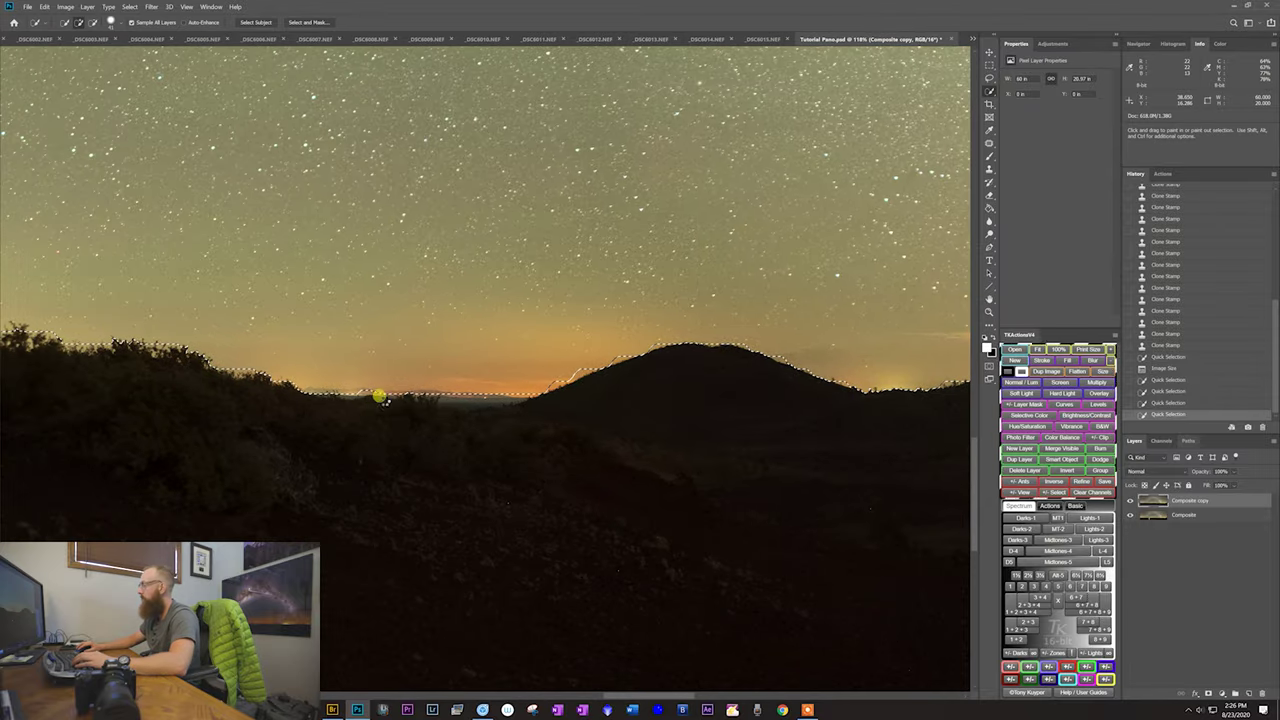
pyautogui.click(358, 396)
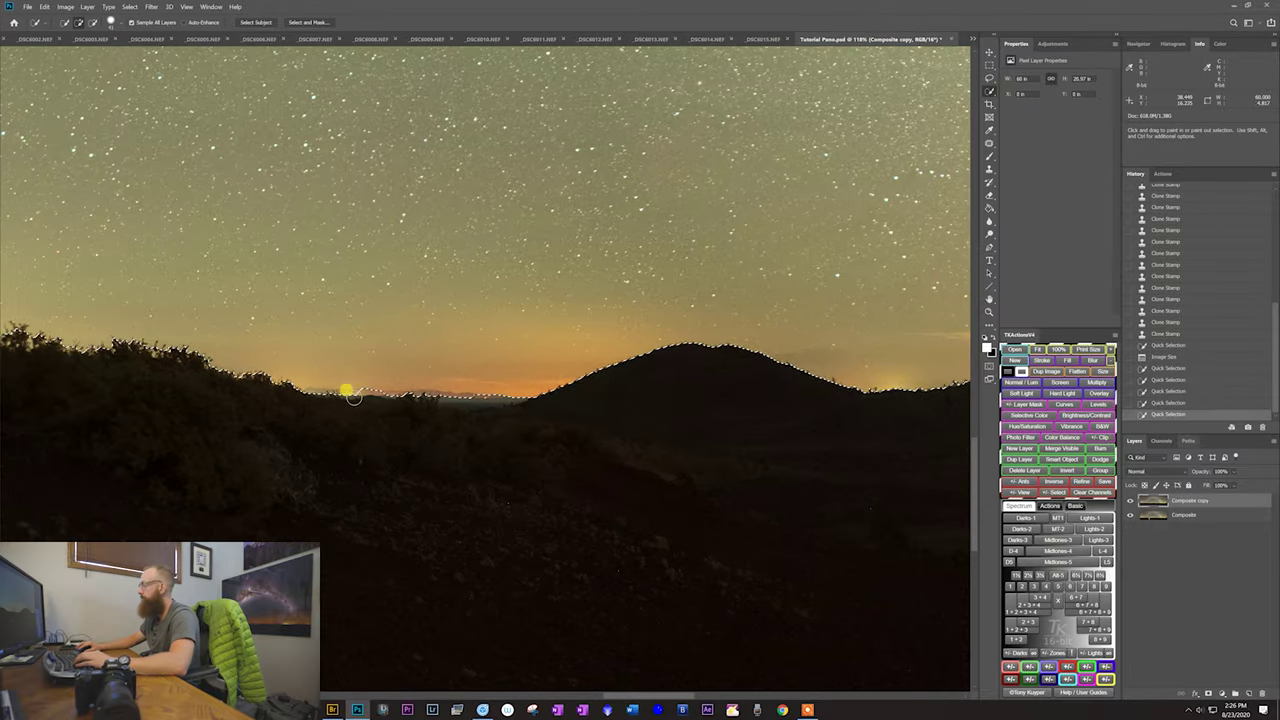
pyautogui.moveTo(297, 391)
pyautogui.mouseDown()
pyautogui.moveTo(508, 409)
pyautogui.moveTo(470, 415)
pyautogui.moveTo(454, 409)
pyautogui.moveTo(740, 396)
pyautogui.mouseUp()
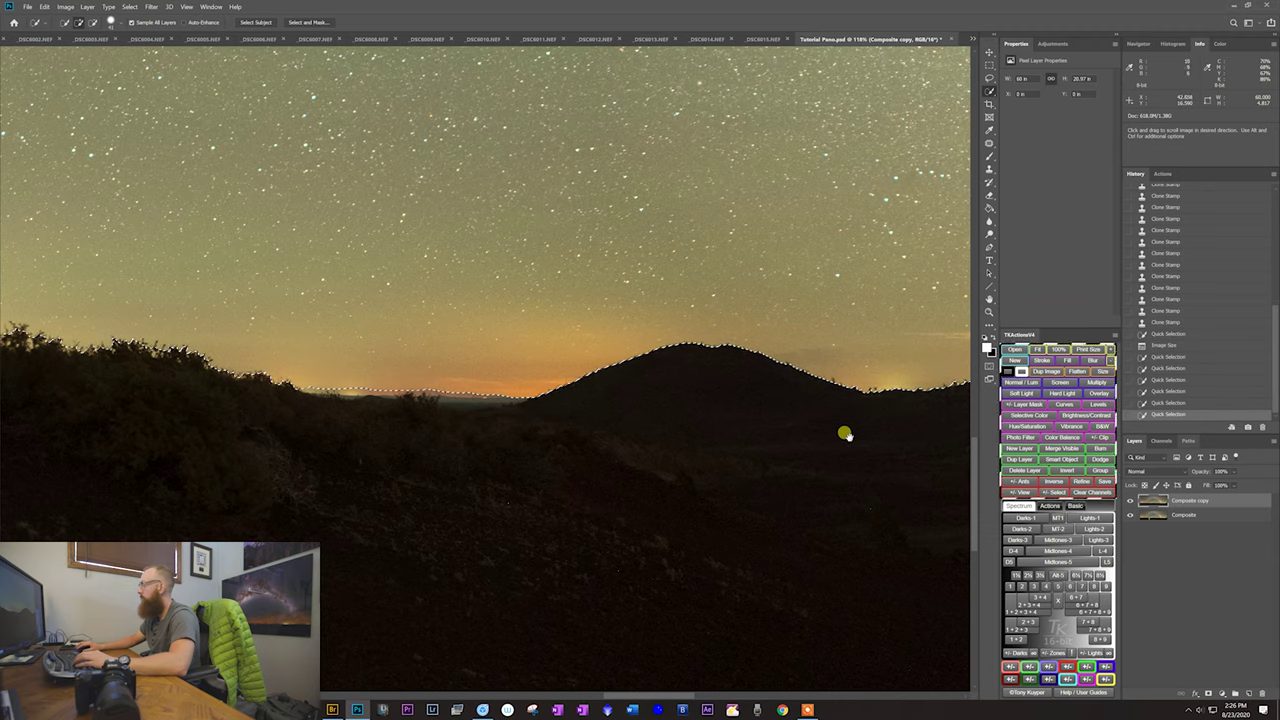
# Step: Feather the foreground selection by 1 pixel and paste the foreground onto its own layer above the panorama
pyautogui.press('z')
pyautogui.moveTo(422, 396); pyautogui.dragTo(123, 423)
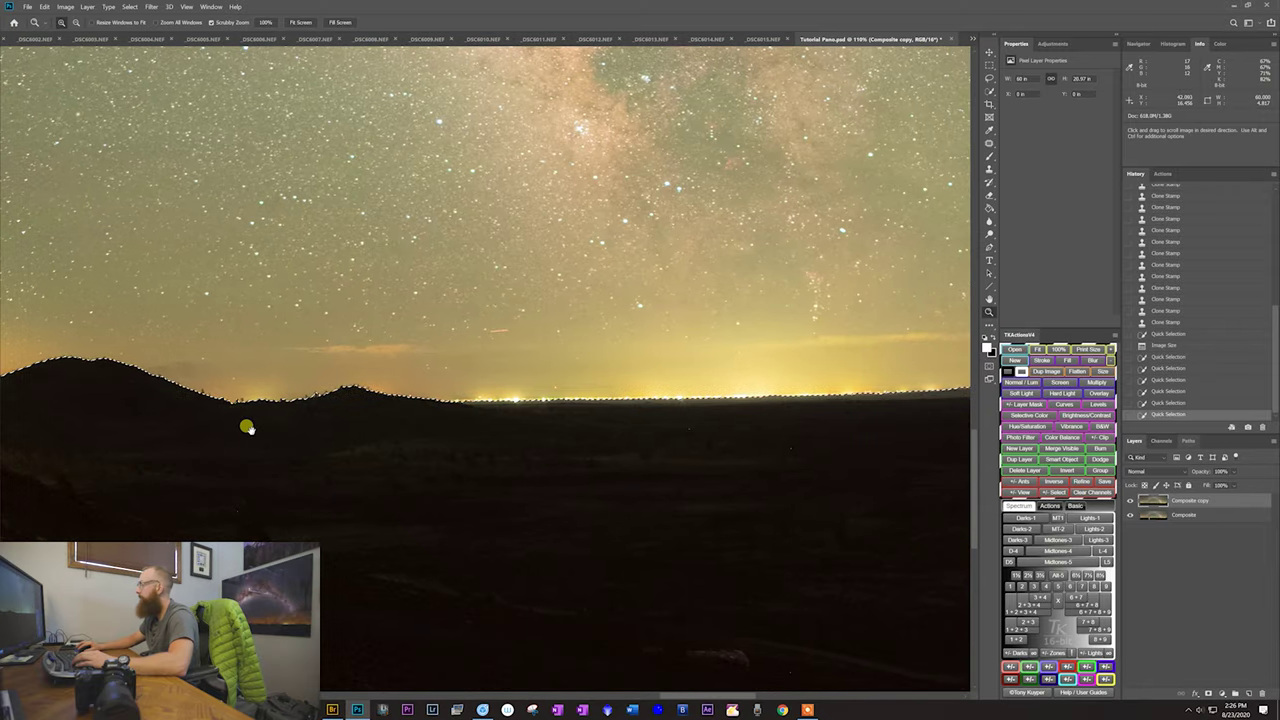
pyautogui.moveTo(711, 442); pyautogui.dragTo(161, 457)
pyautogui.moveTo(723, 491); pyautogui.dragTo(262, 480)
pyautogui.moveTo(230, 470); pyautogui.dragTo(641, 420)
pyautogui.moveTo(467, 455); pyautogui.dragTo(431, 446)
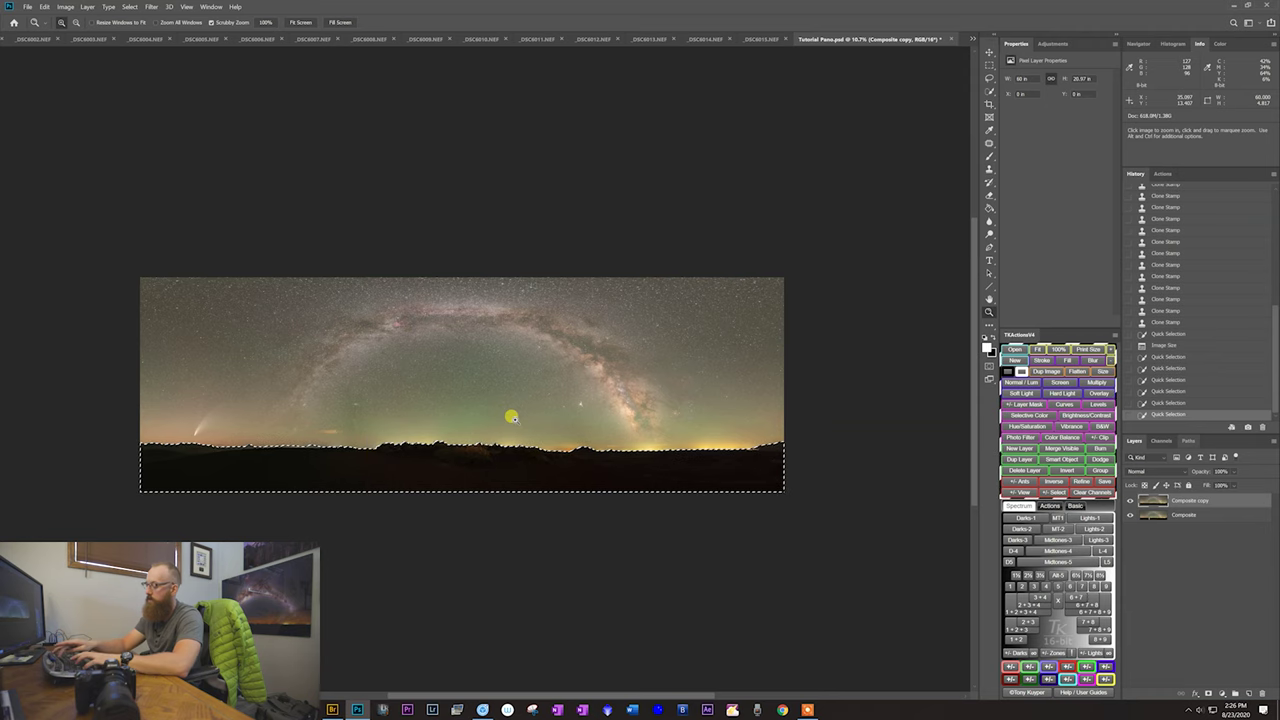
pyautogui.hotkey('shift', 'F6')
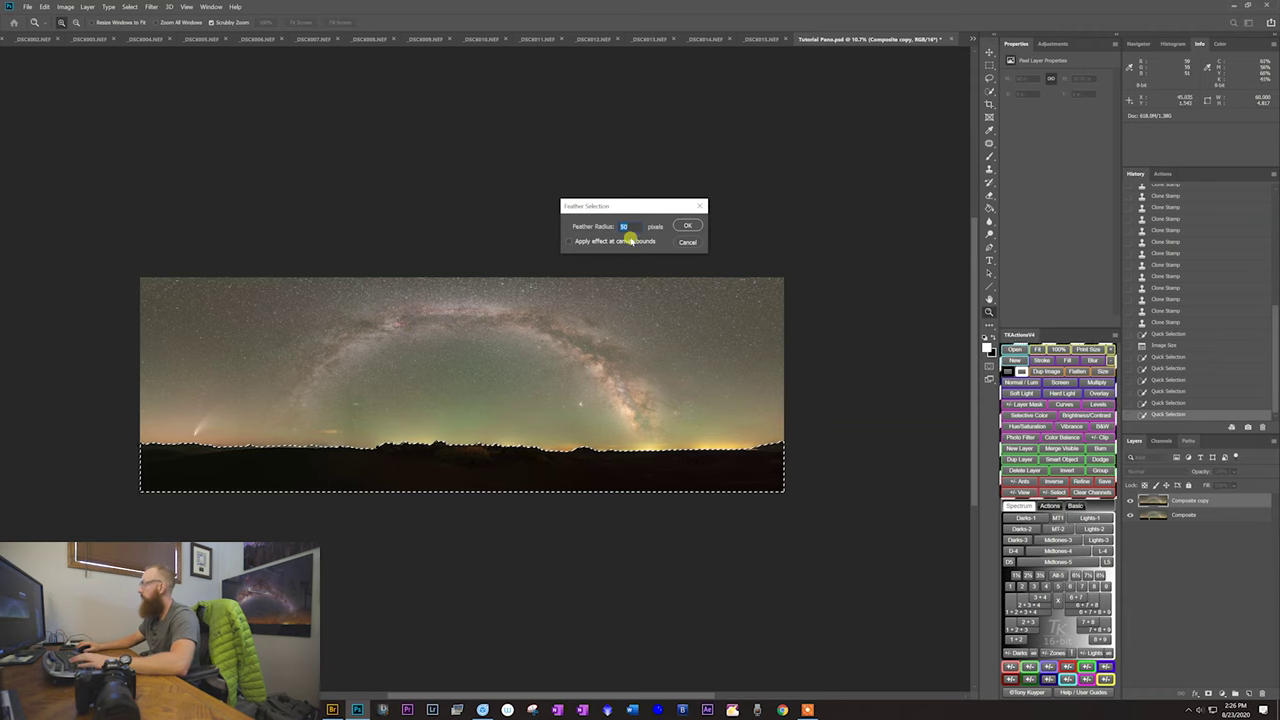
pyautogui.write('1')
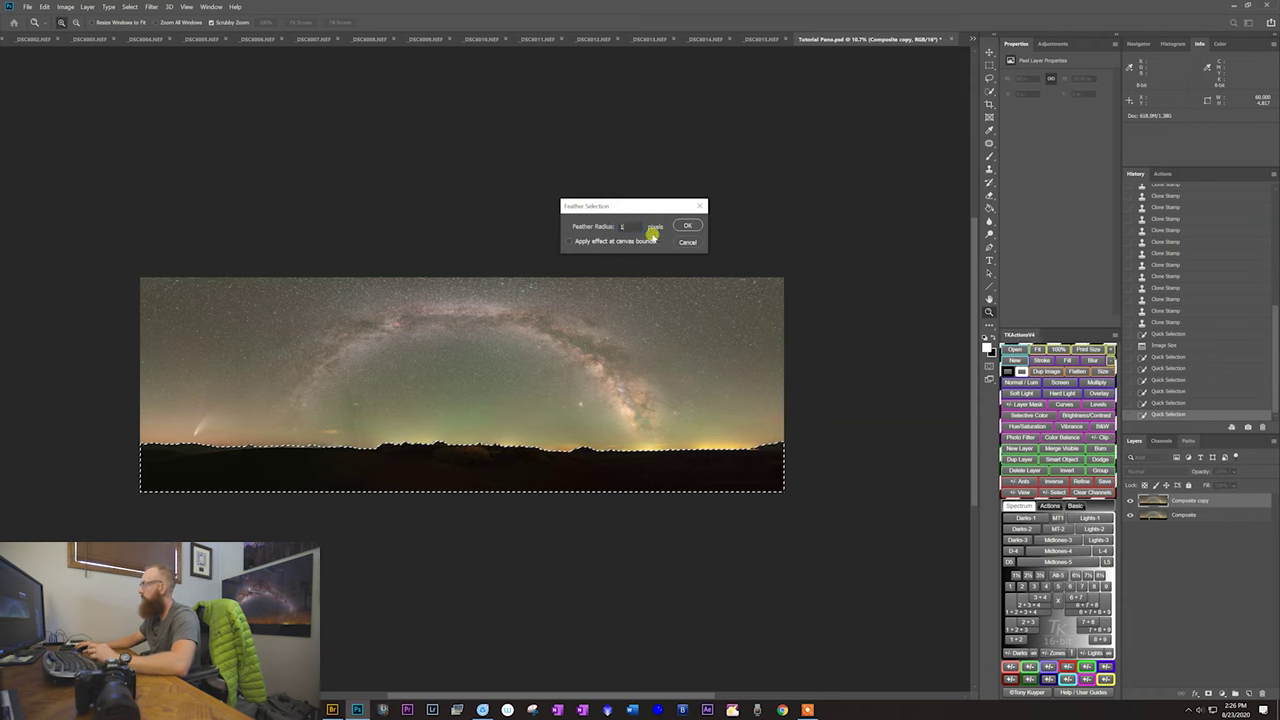
pyautogui.click(690, 227)
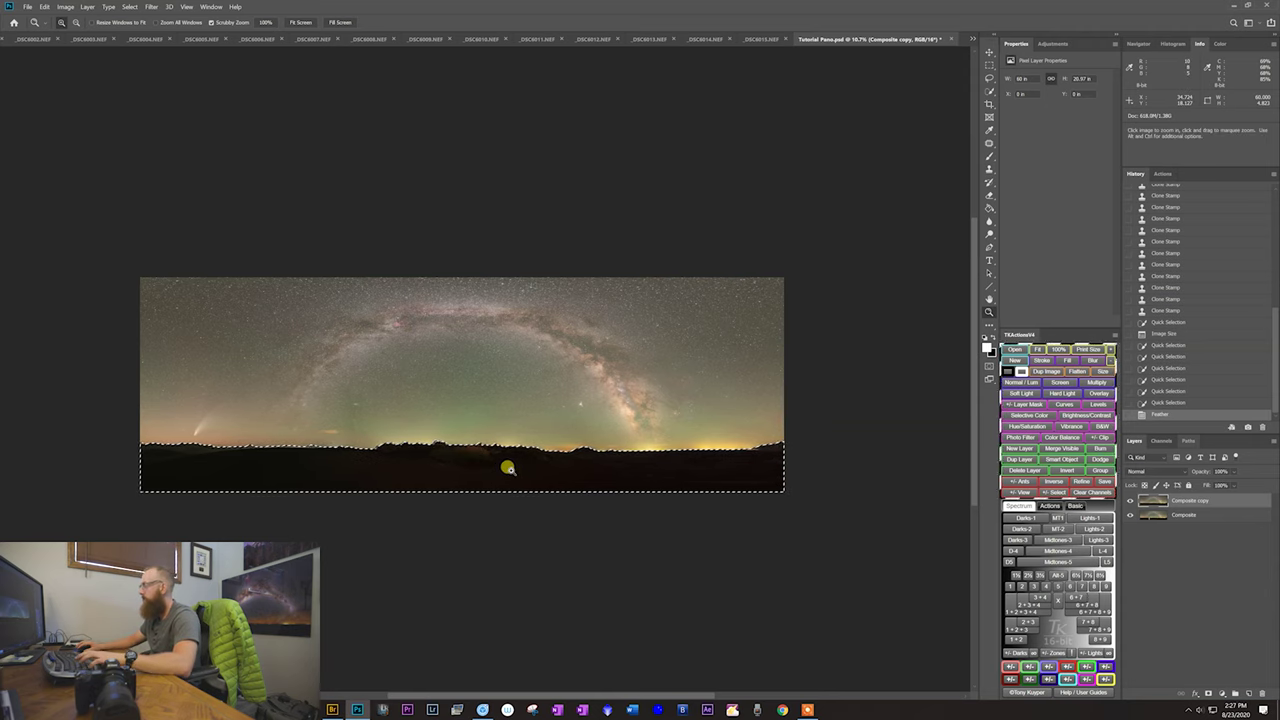
pyautogui.hotkey('ctrl', 'v')
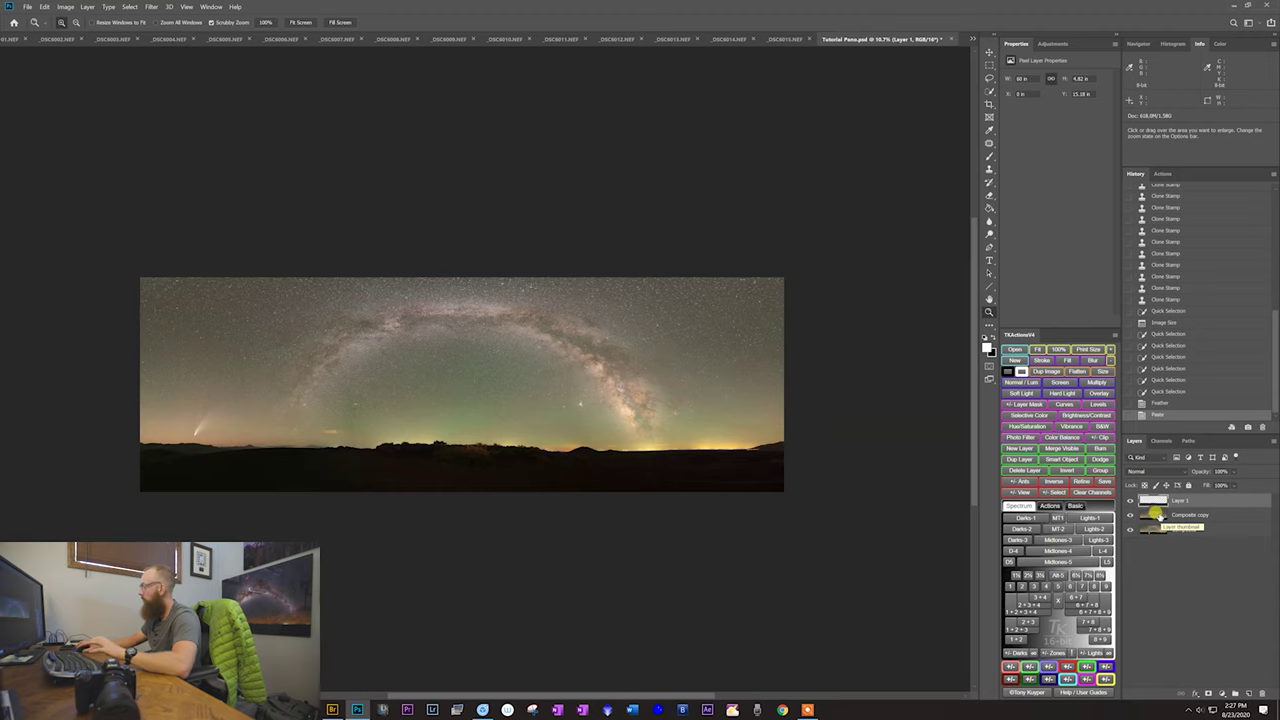
# Step: Increase the contrast of the Composite copy layer with an RGB curve, setting the highlight point to input 190, output 203
pyautogui.click(1160, 515)
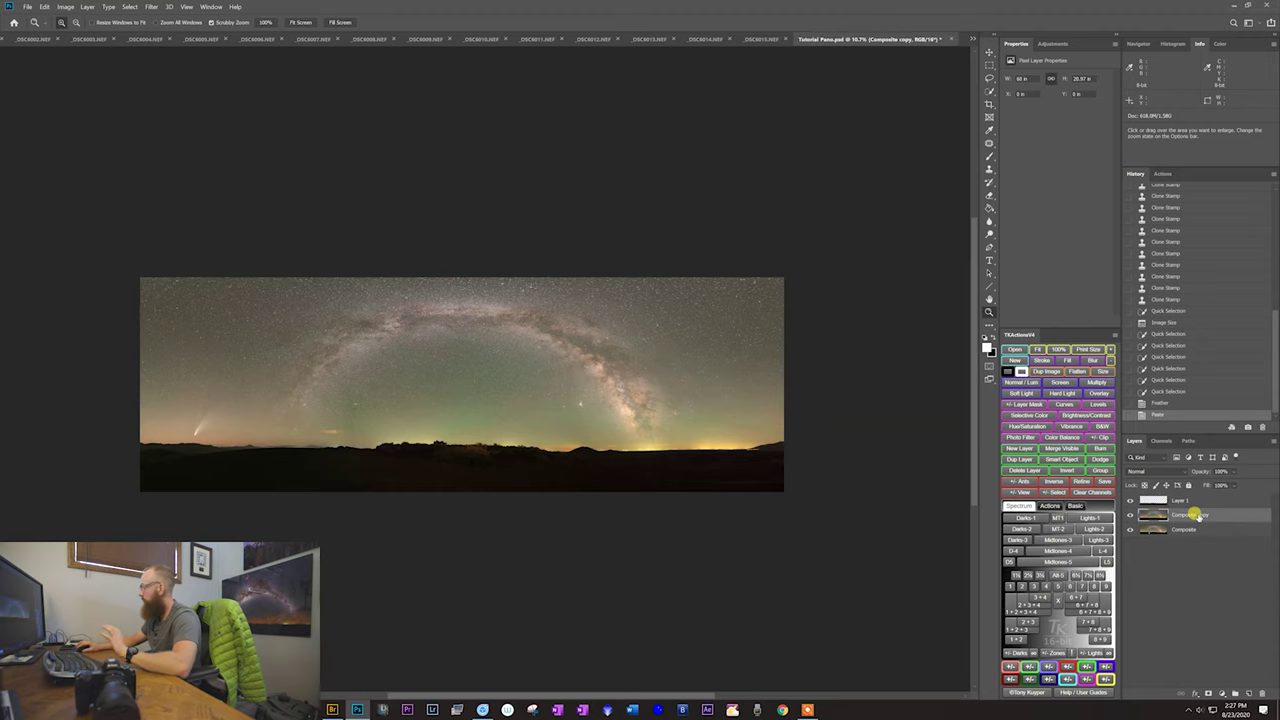
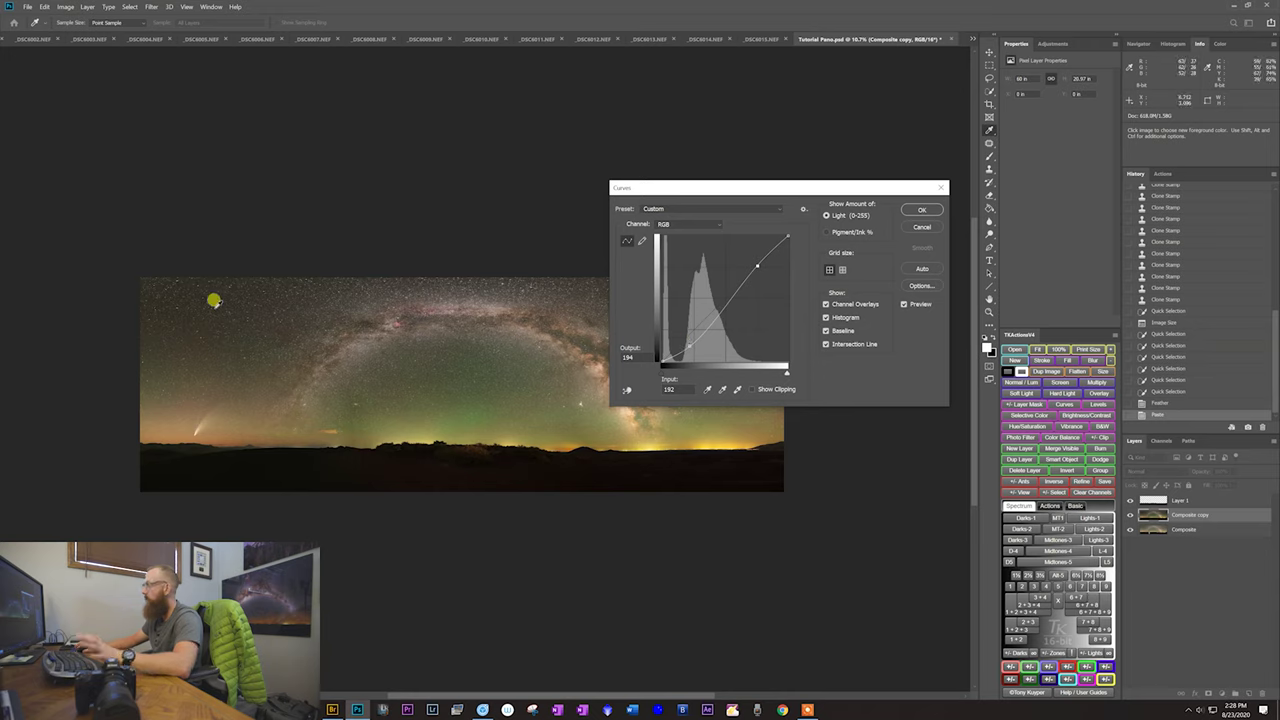
pyautogui.press('Up')
pyautogui.press('Up')
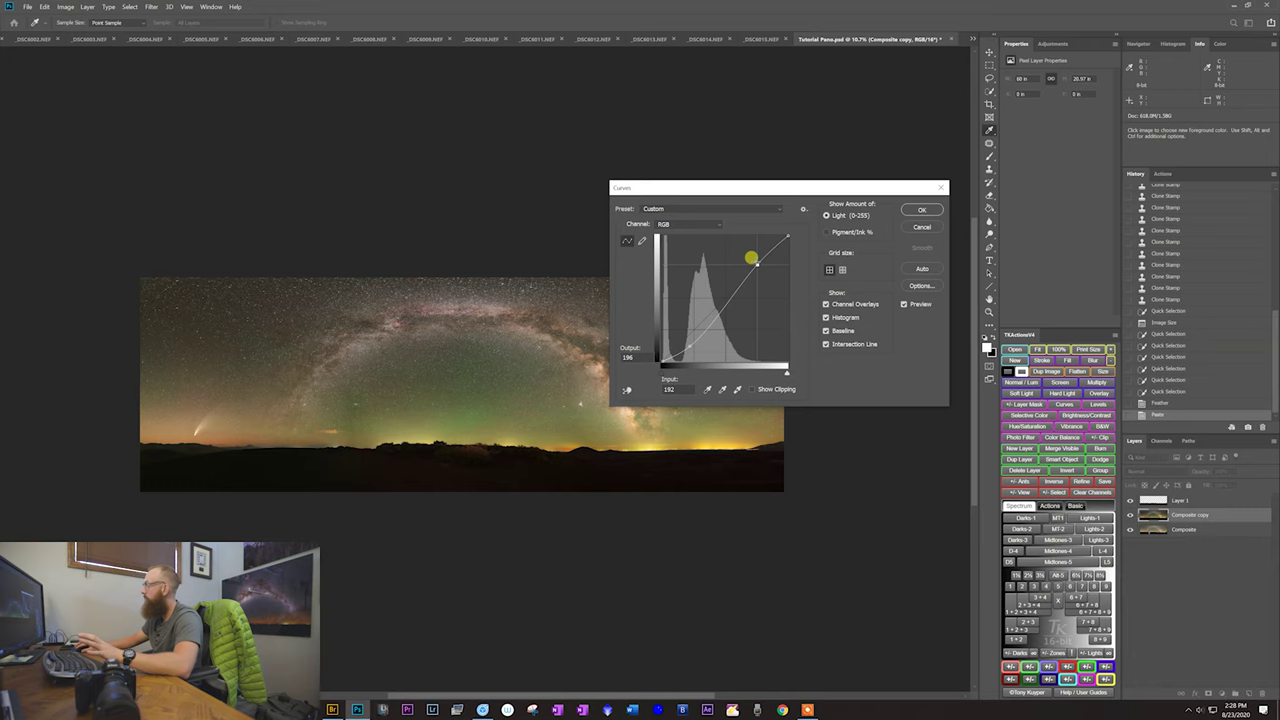
pyautogui.moveTo(751, 258); pyautogui.dragTo(751, 256)
pyautogui.click(918, 210)
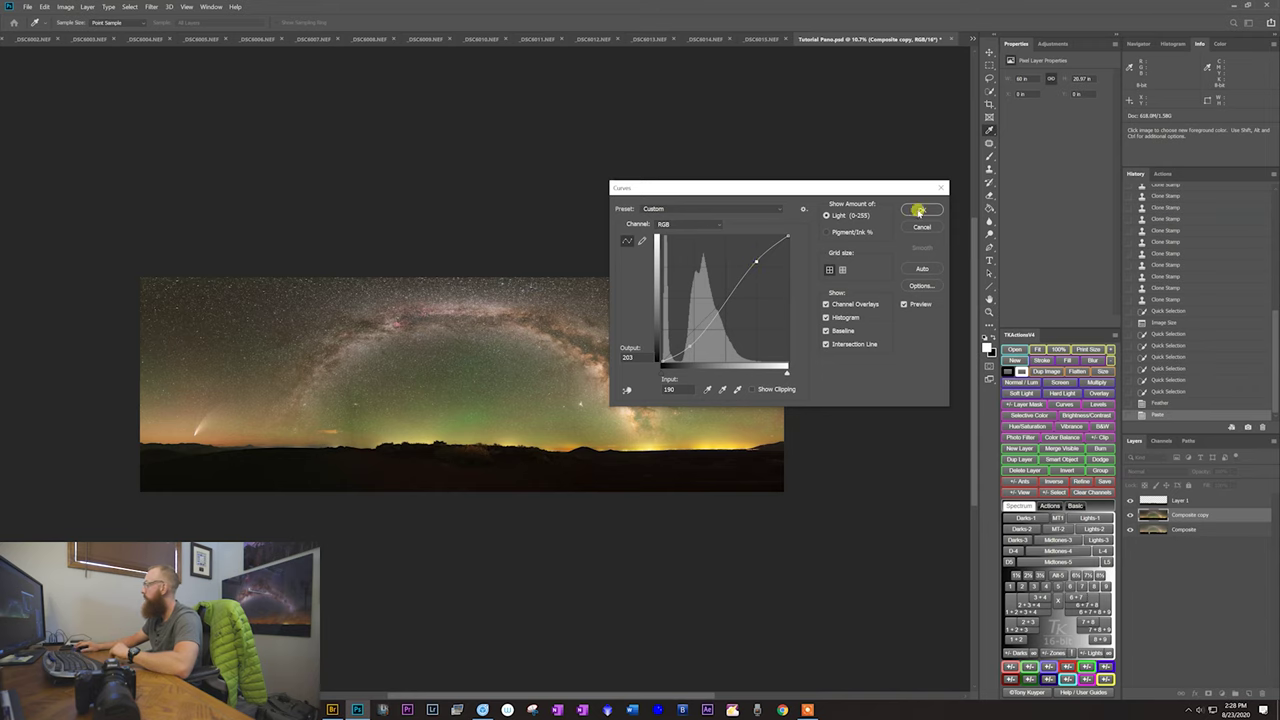
# Step: Move the Composite copy layer above the foreground layer and compare the foreground with Composite copy hidden and shown
pyautogui.press('z')
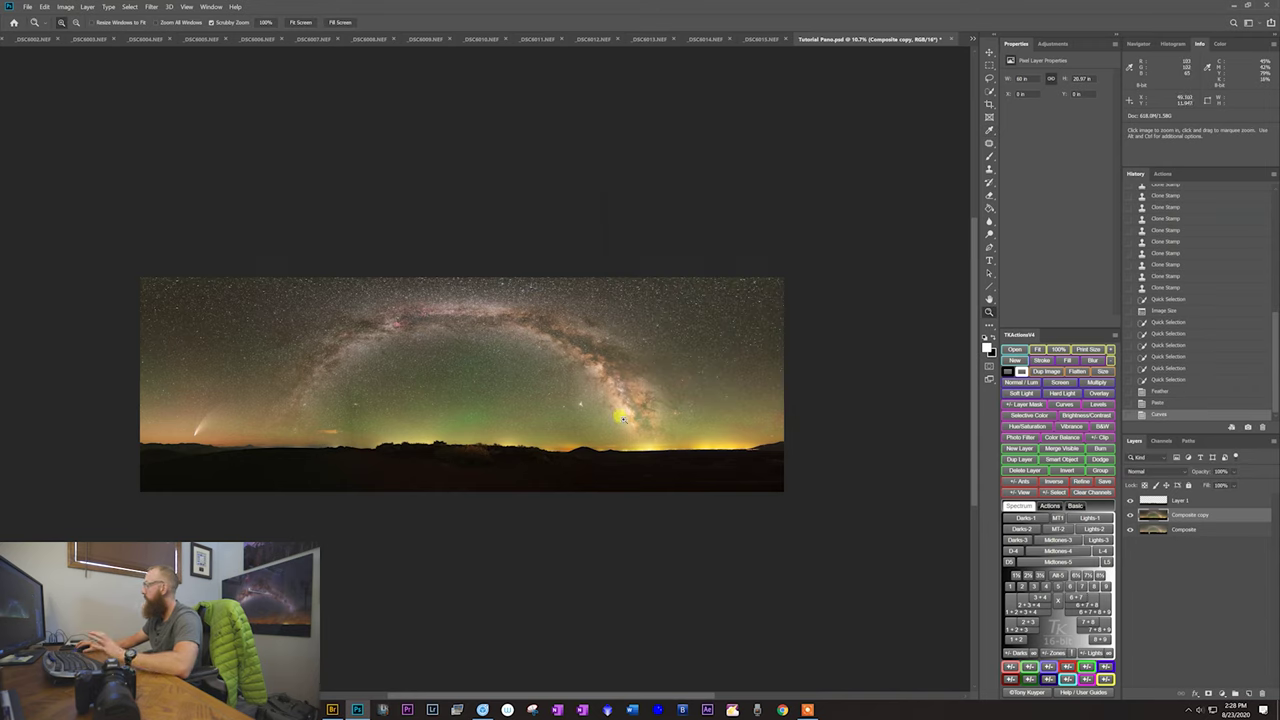
pyautogui.moveTo(1153, 516); pyautogui.dragTo(1178, 491)
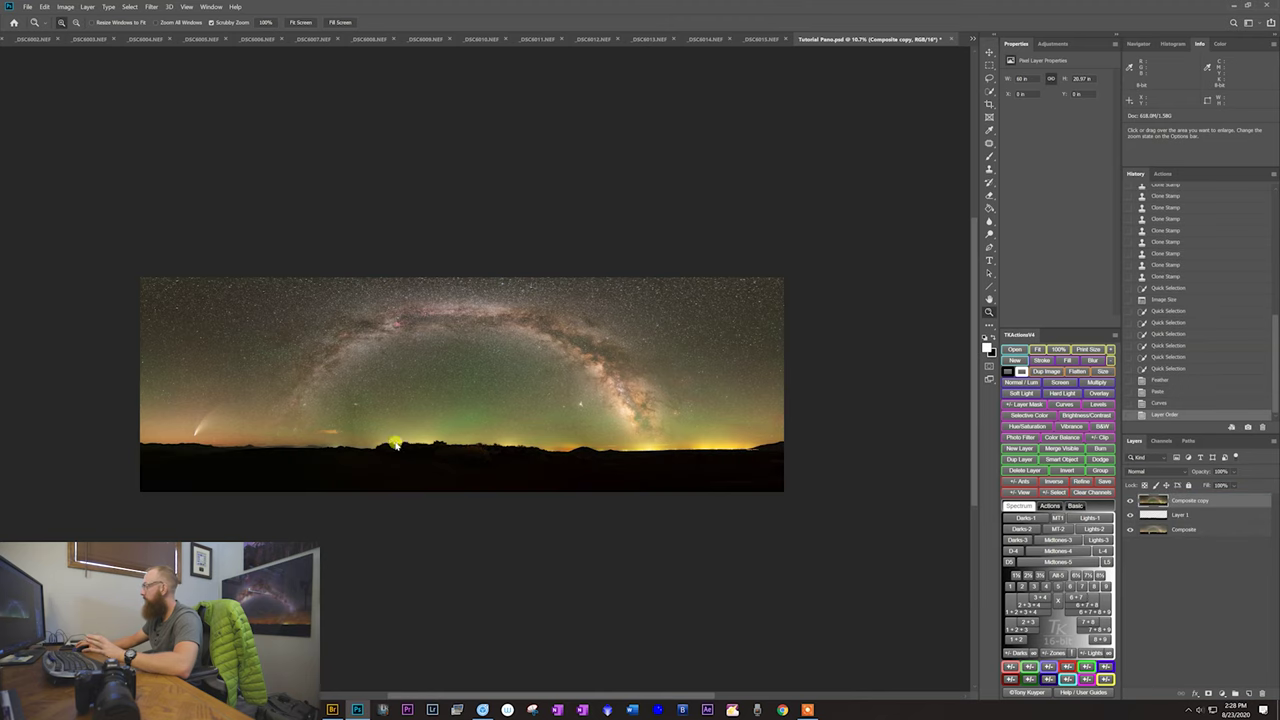
pyautogui.moveTo(323, 449); pyautogui.dragTo(386, 466)
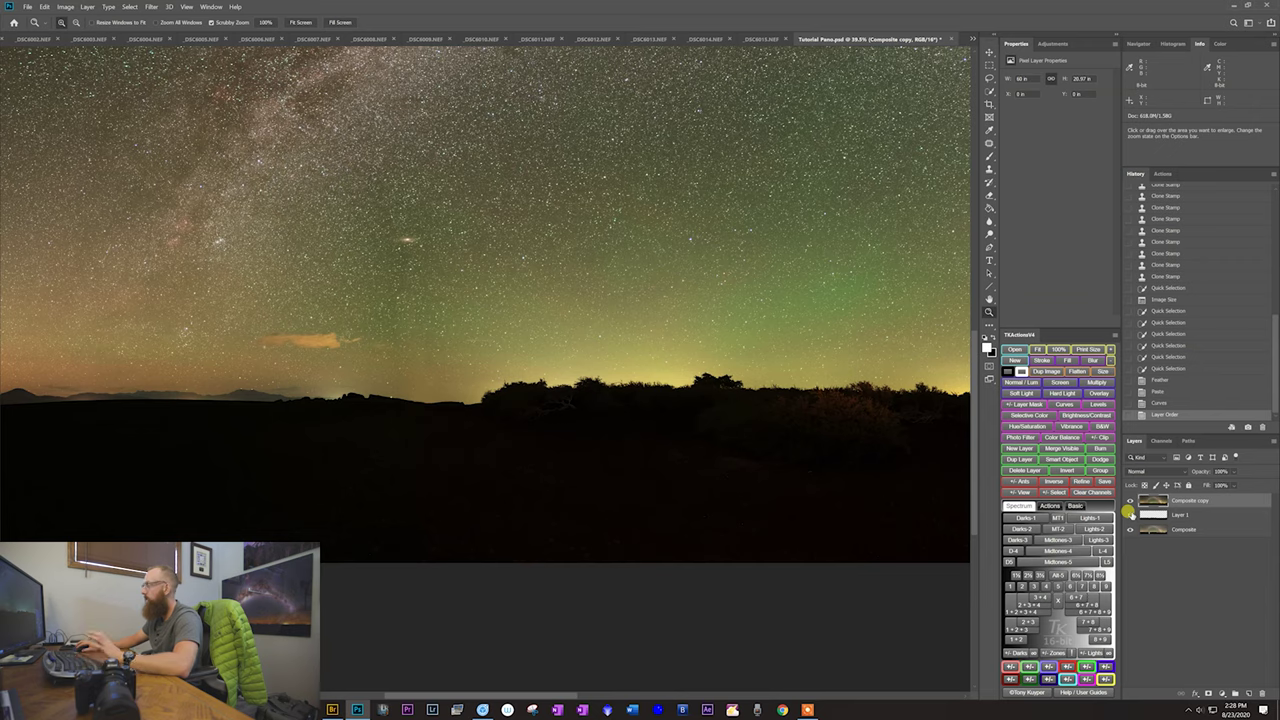
pyautogui.click(1129, 500)
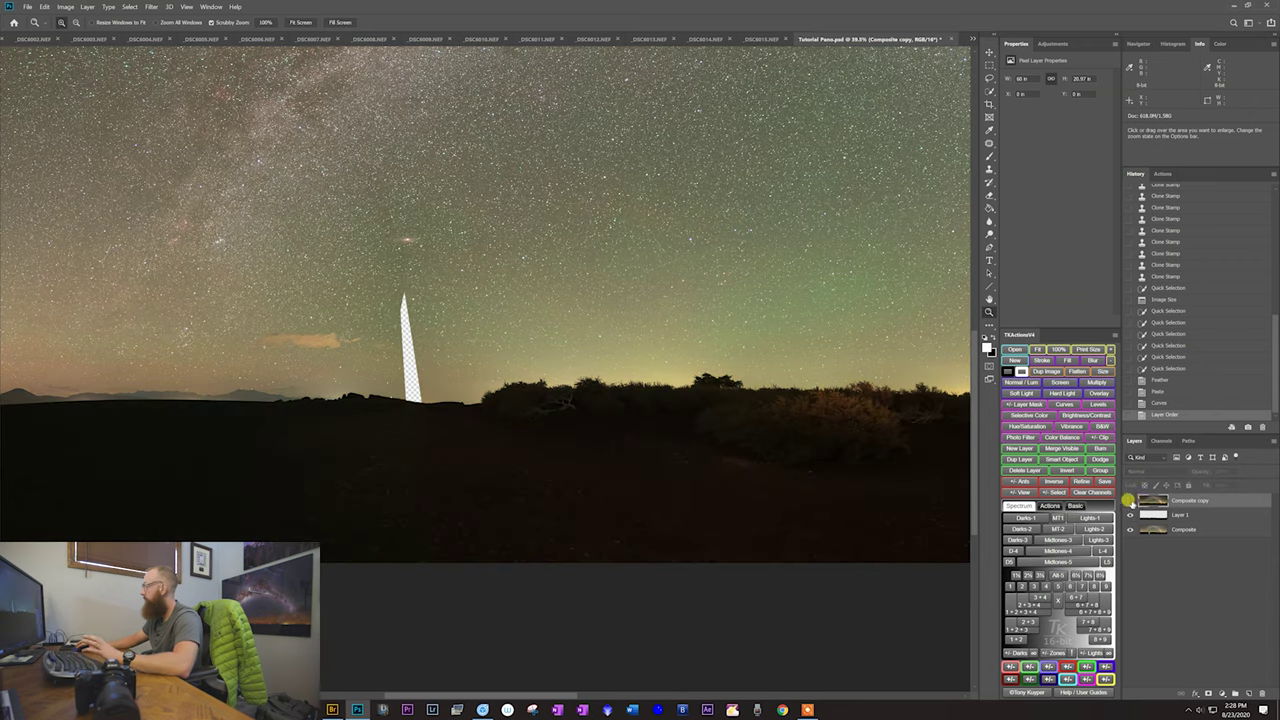
pyautogui.click(1129, 501)
# Step: Return the Composite copy layer below the foreground layer, toggle its visibility and check the whole panorama
pyautogui.moveTo(1163, 501); pyautogui.dragTo(1158, 525)
pyautogui.click(1129, 514)
pyautogui.click(1129, 514)
pyautogui.hotkey('ctrl', '0')
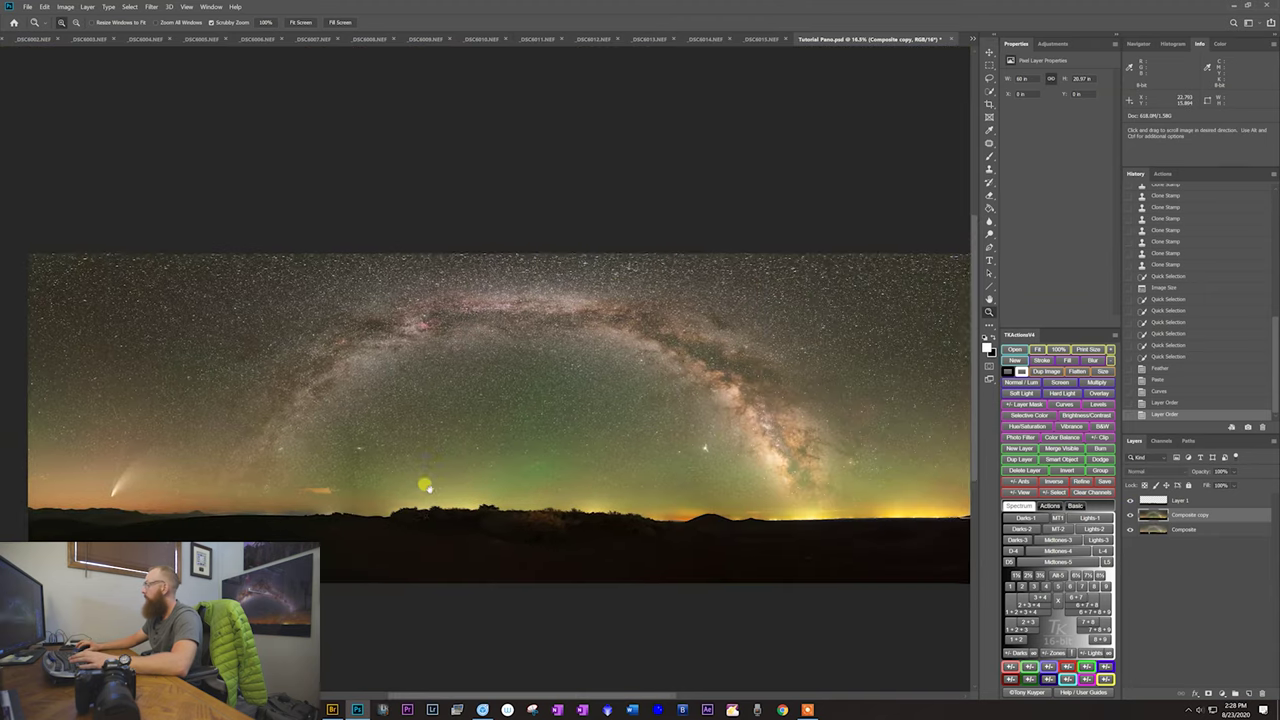
pyautogui.moveTo(425, 487); pyautogui.dragTo(397, 427)
pyautogui.moveTo(697, 437); pyautogui.dragTo(560, 437)
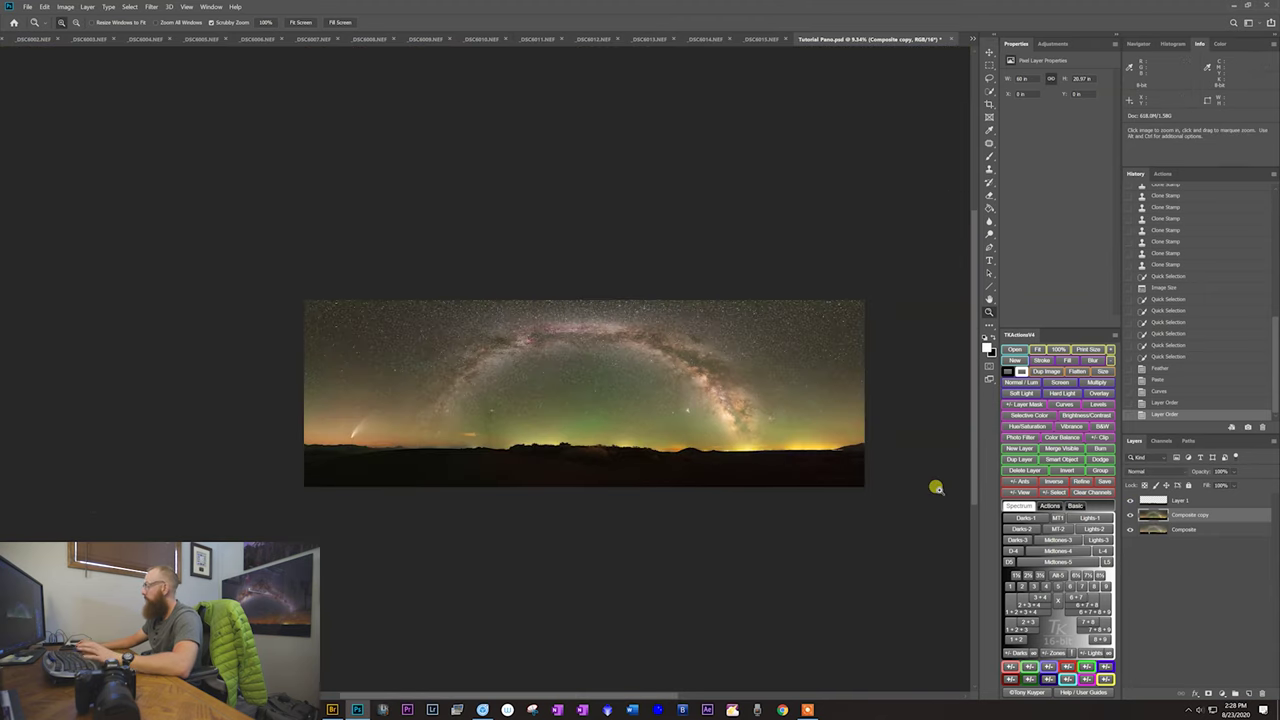
# Step: Zoom in on the horizon and compare the foreground with Layer 1 and Composite copy each hidden and shown
pyautogui.click(1155, 501)
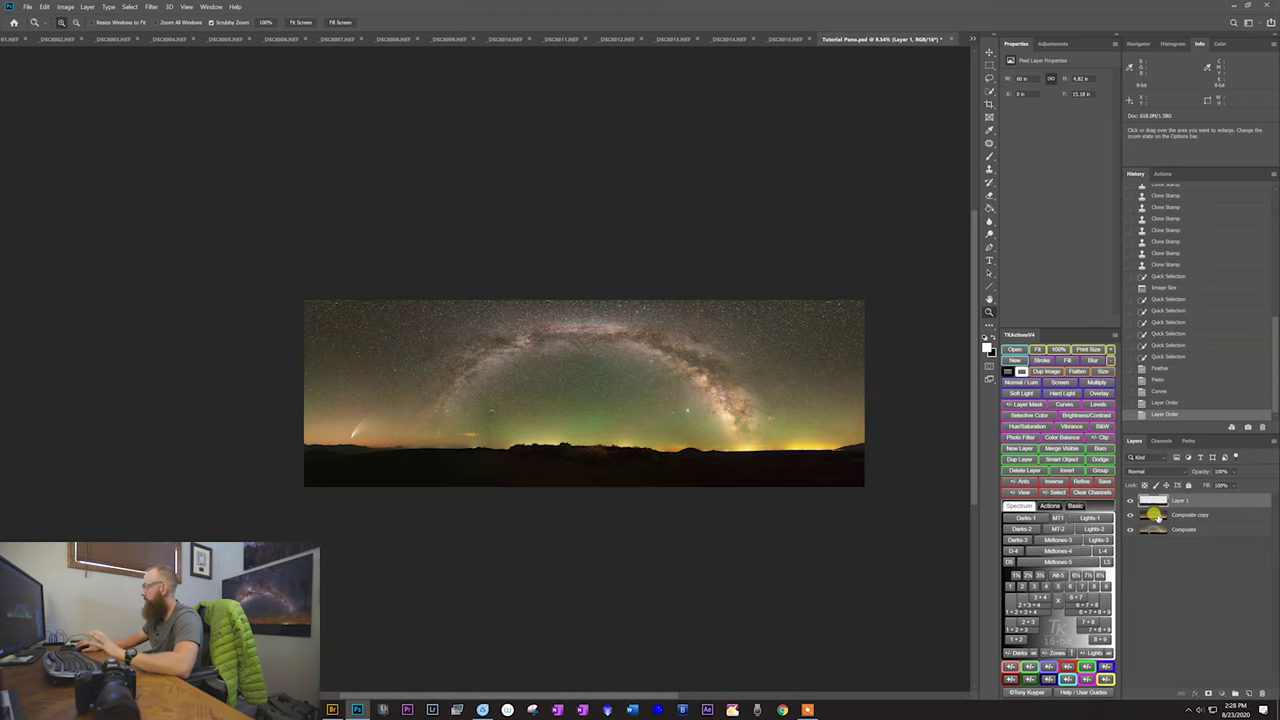
pyautogui.click(1155, 514)
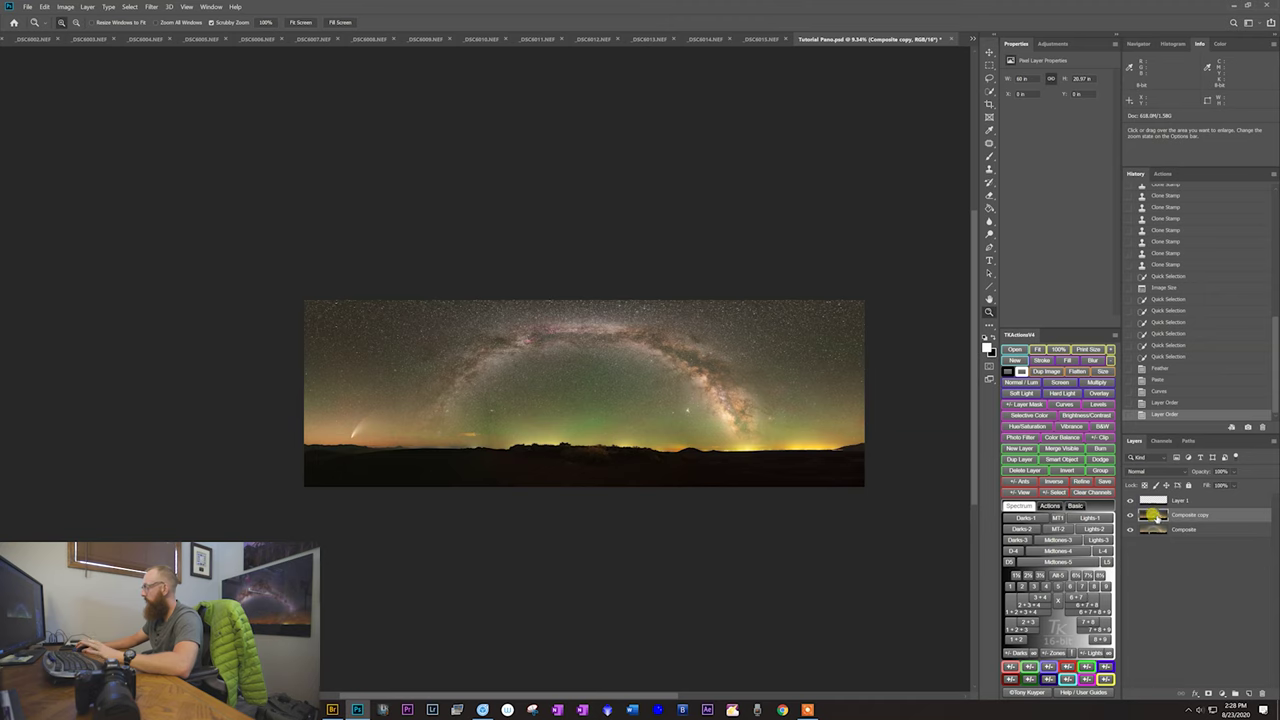
pyautogui.moveTo(463, 453); pyautogui.dragTo(502, 463)
pyautogui.click(1129, 500)
pyautogui.click(1129, 500)
pyautogui.click(1130, 514)
pyautogui.click(1130, 514)
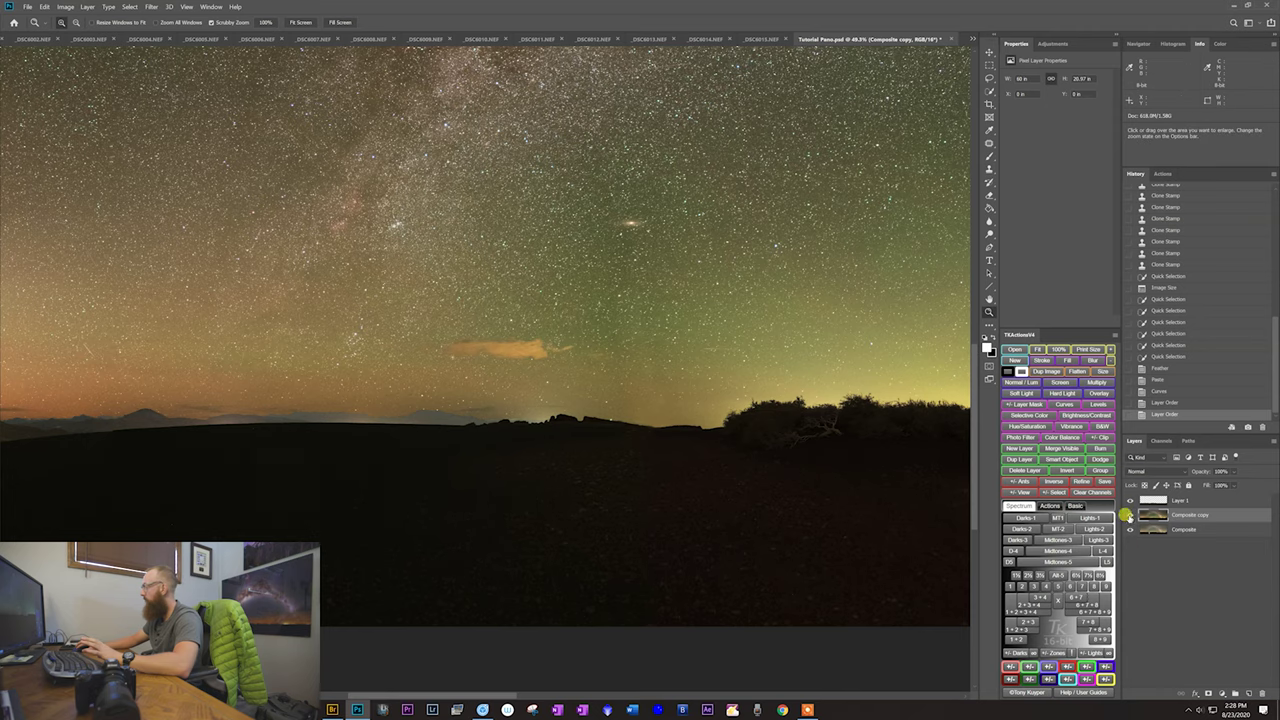
pyautogui.click(1130, 514)
pyautogui.click(1130, 514)
pyautogui.click(1130, 514)
pyautogui.click(1130, 514)
pyautogui.click(1129, 514)
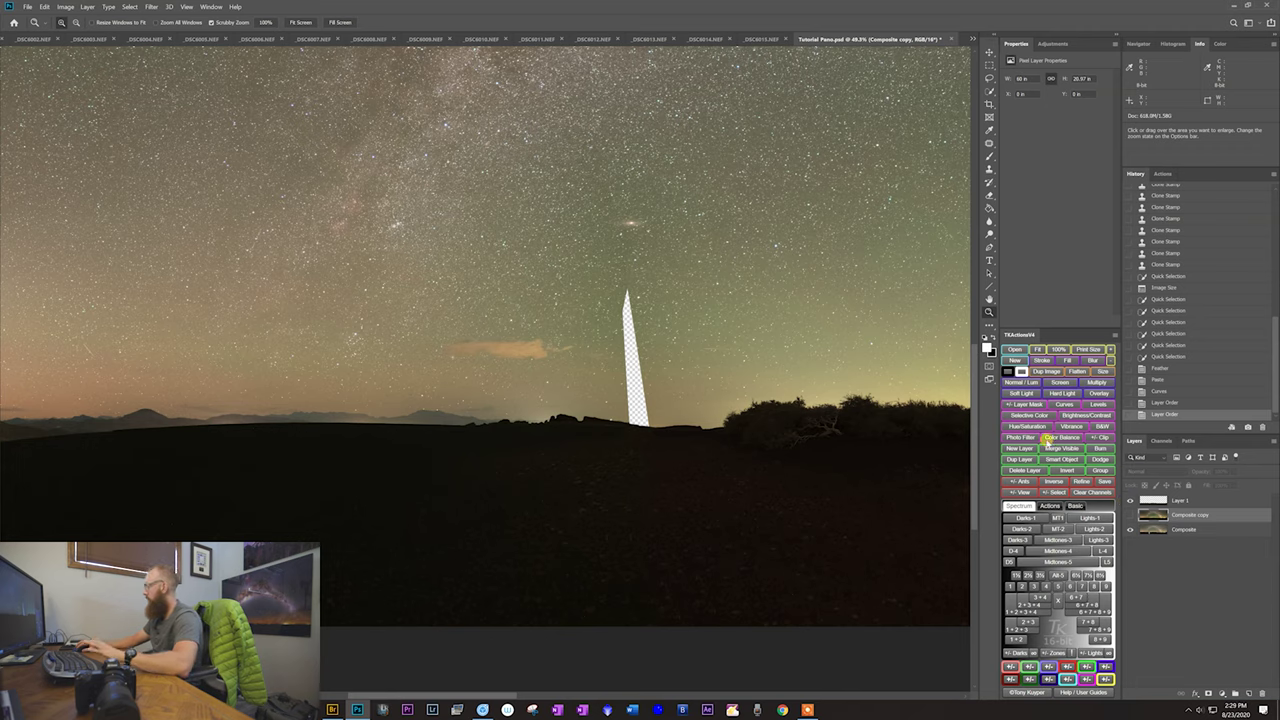
# Step: Revert the history to the Paste state and load a midtones luminosity selection from the Composite copy layer
pyautogui.click(1160, 370)
pyautogui.click(1161, 380)
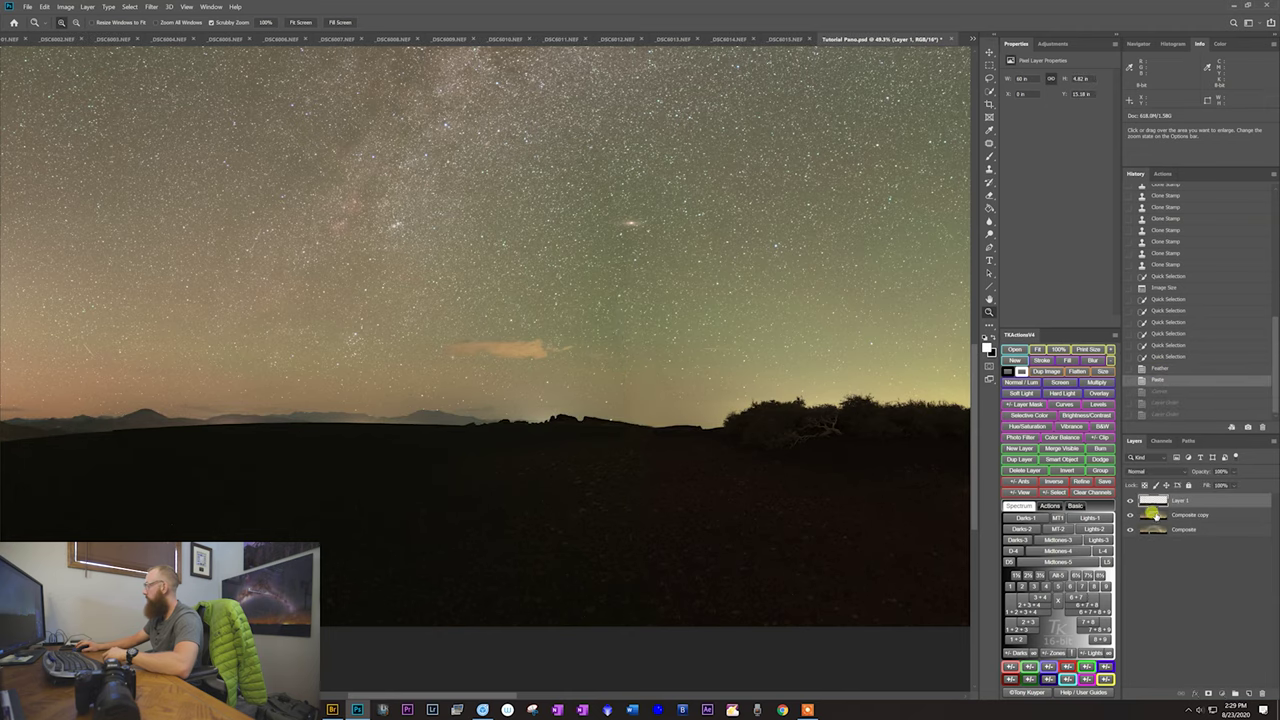
pyautogui.click(1155, 513)
pyautogui.moveTo(691, 479); pyautogui.dragTo(831, 417)
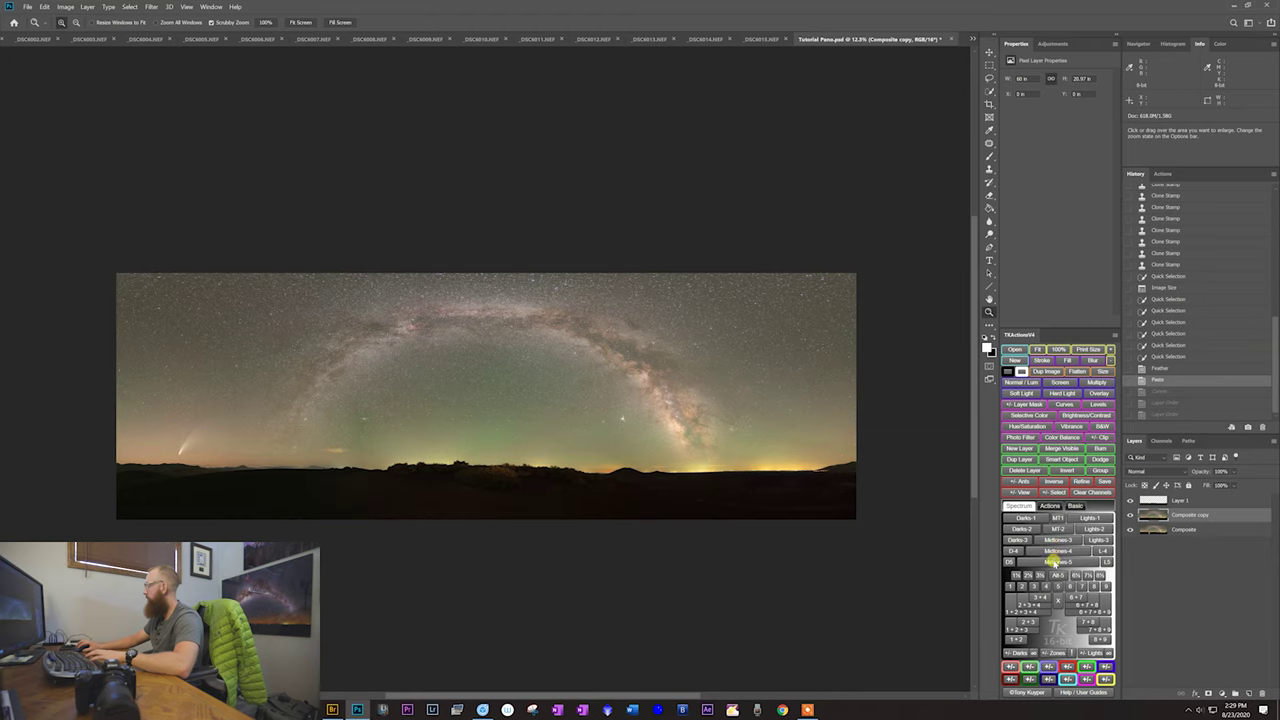
pyautogui.click(1068, 552)
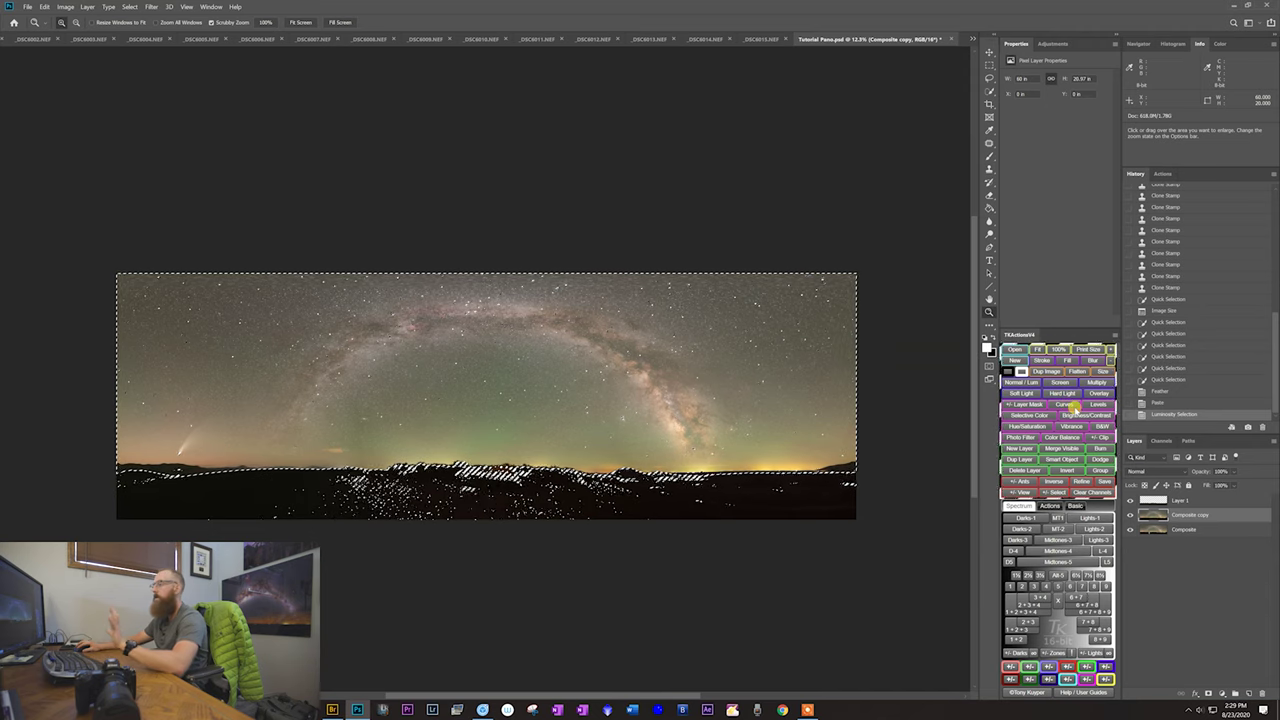
pyautogui.click(1074, 406)
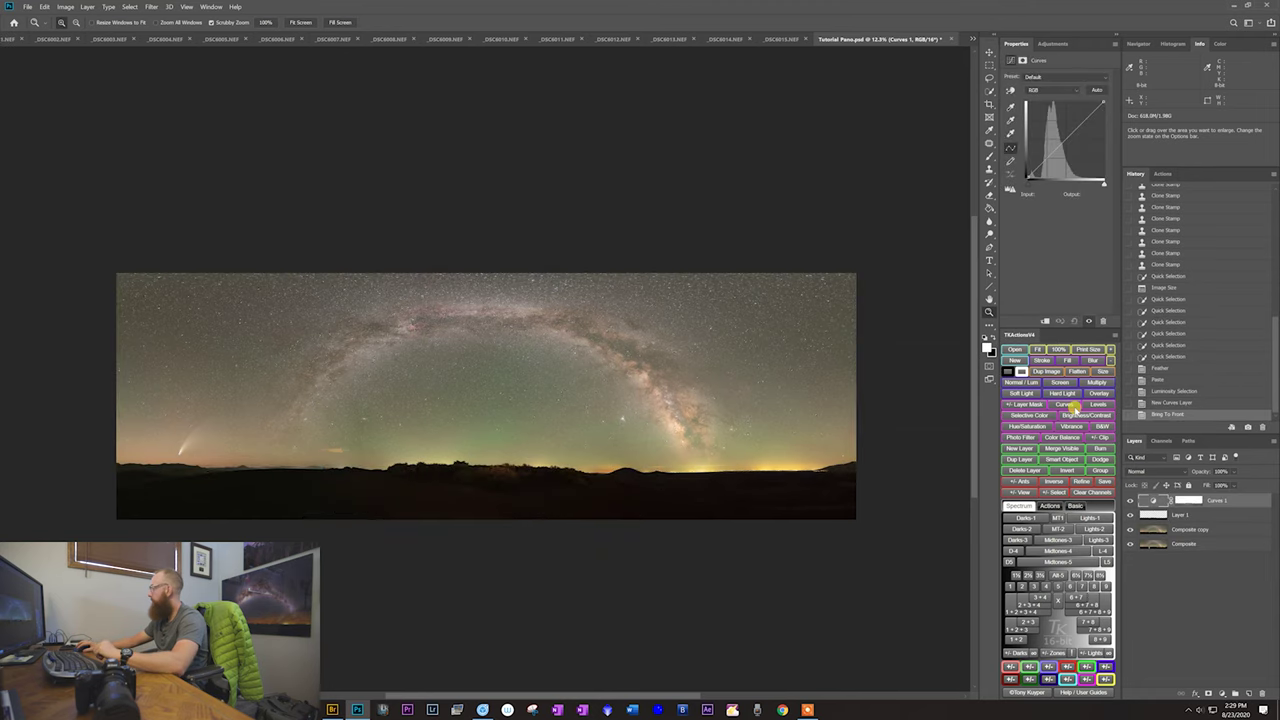
pyautogui.click(1181, 401)
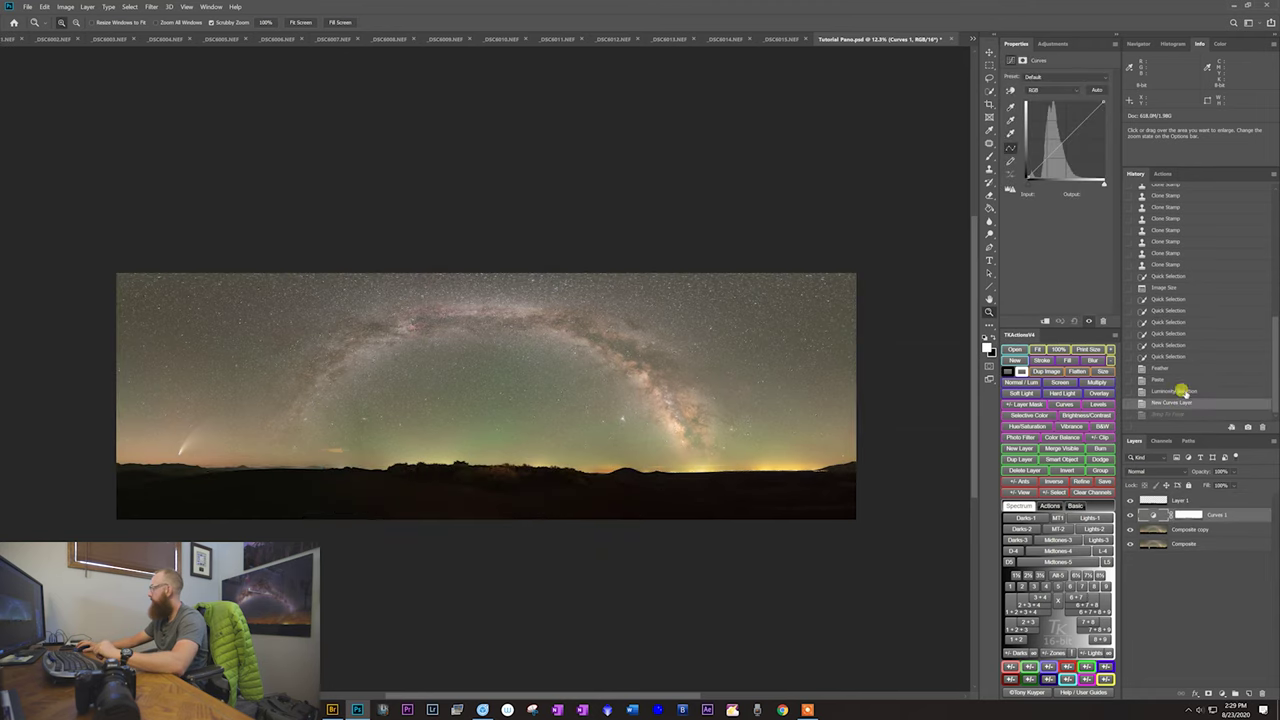
pyautogui.click(1181, 391)
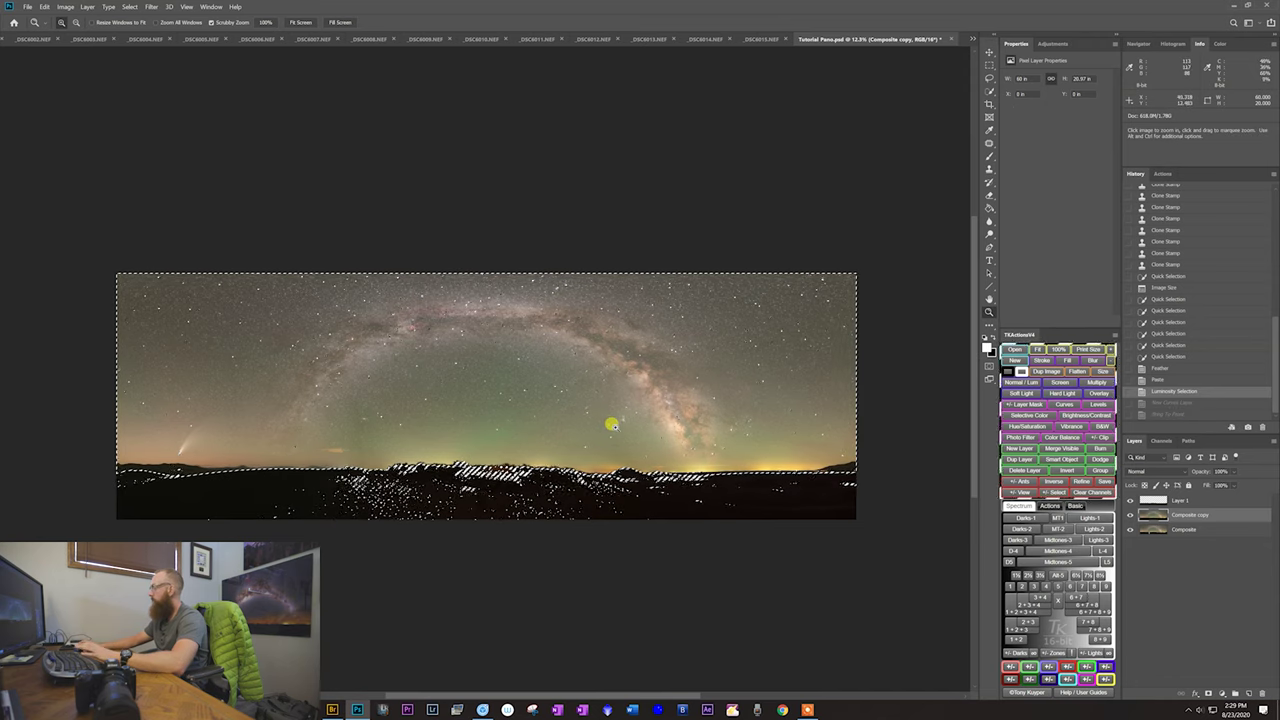
# Step: Add a Curves adjustment layer masked by the midtones selection, lowering a shadow point to output 35 and raising a highlight point to output 194
pyautogui.click(1064, 404)
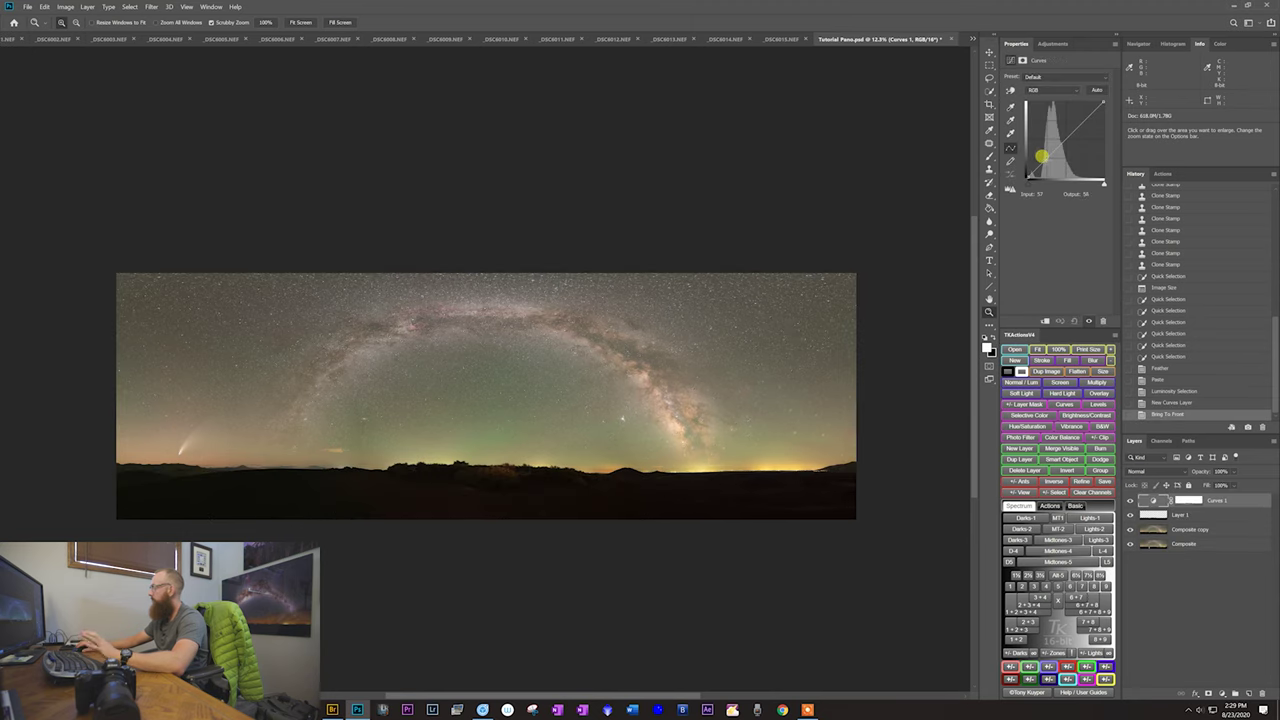
pyautogui.click(1040, 155)
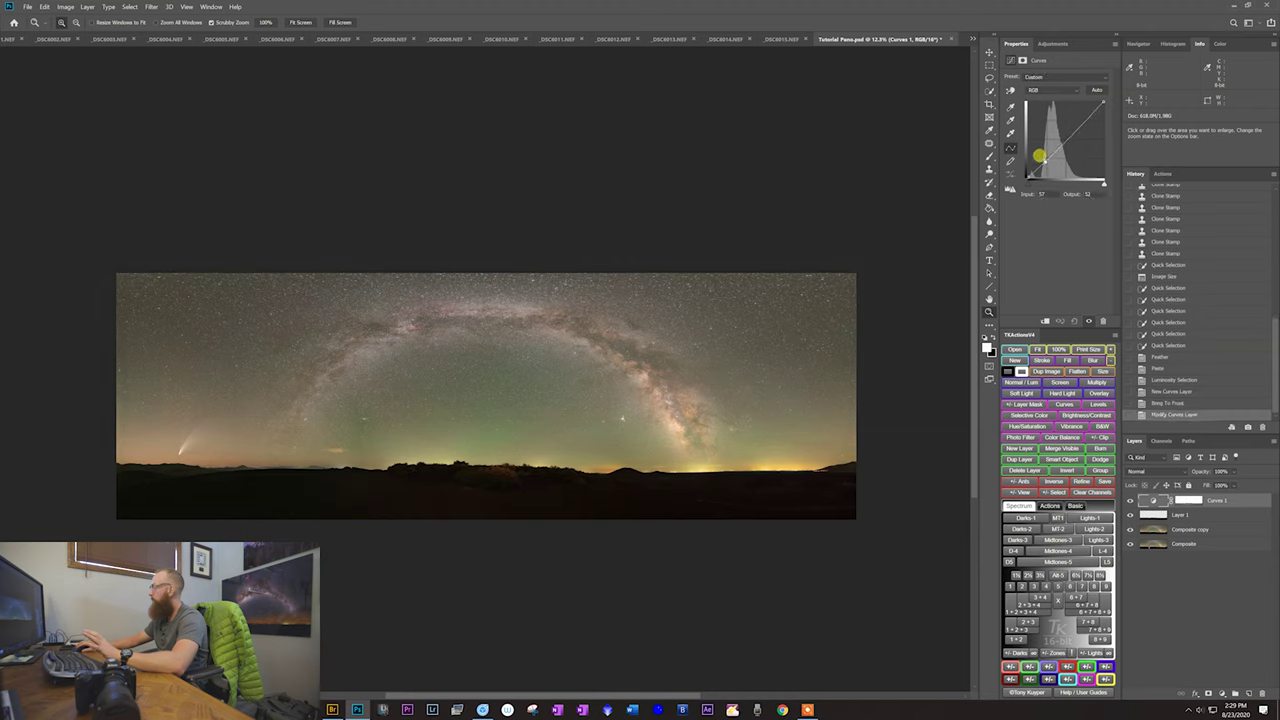
pyautogui.moveTo(1040, 157); pyautogui.dragTo(1040, 159)
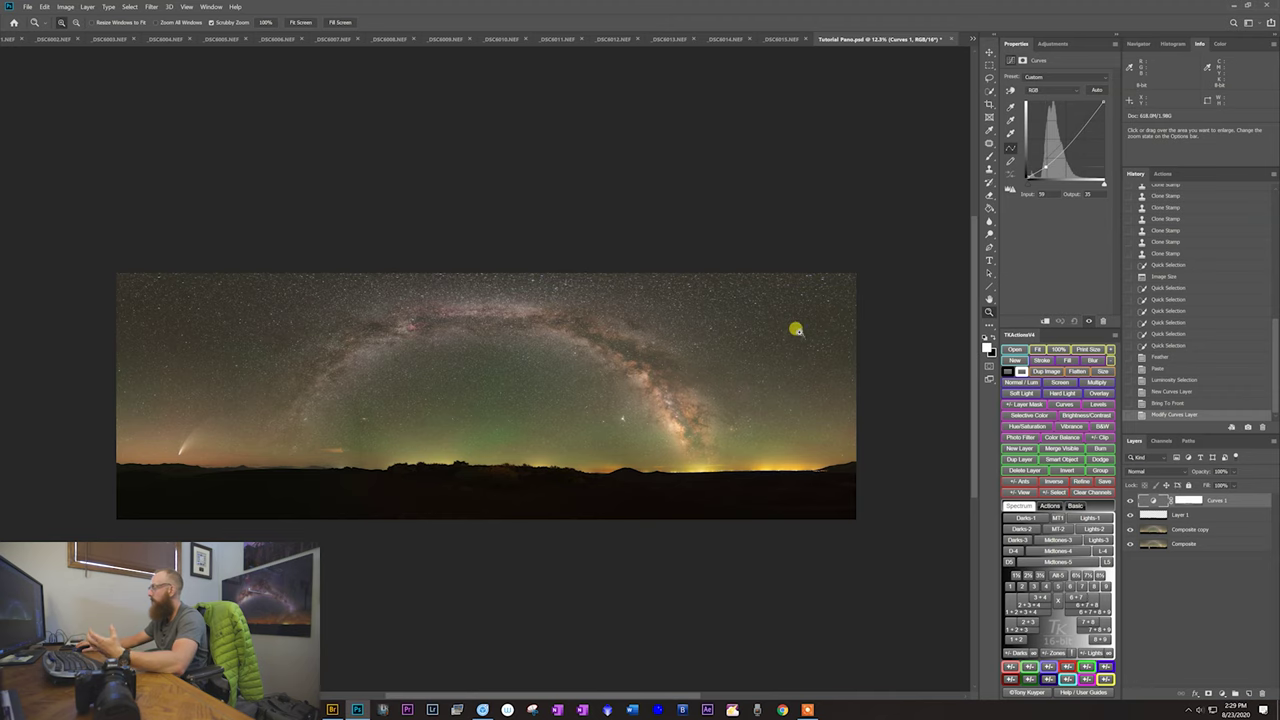
pyautogui.moveTo(705, 348); pyautogui.dragTo(726, 357)
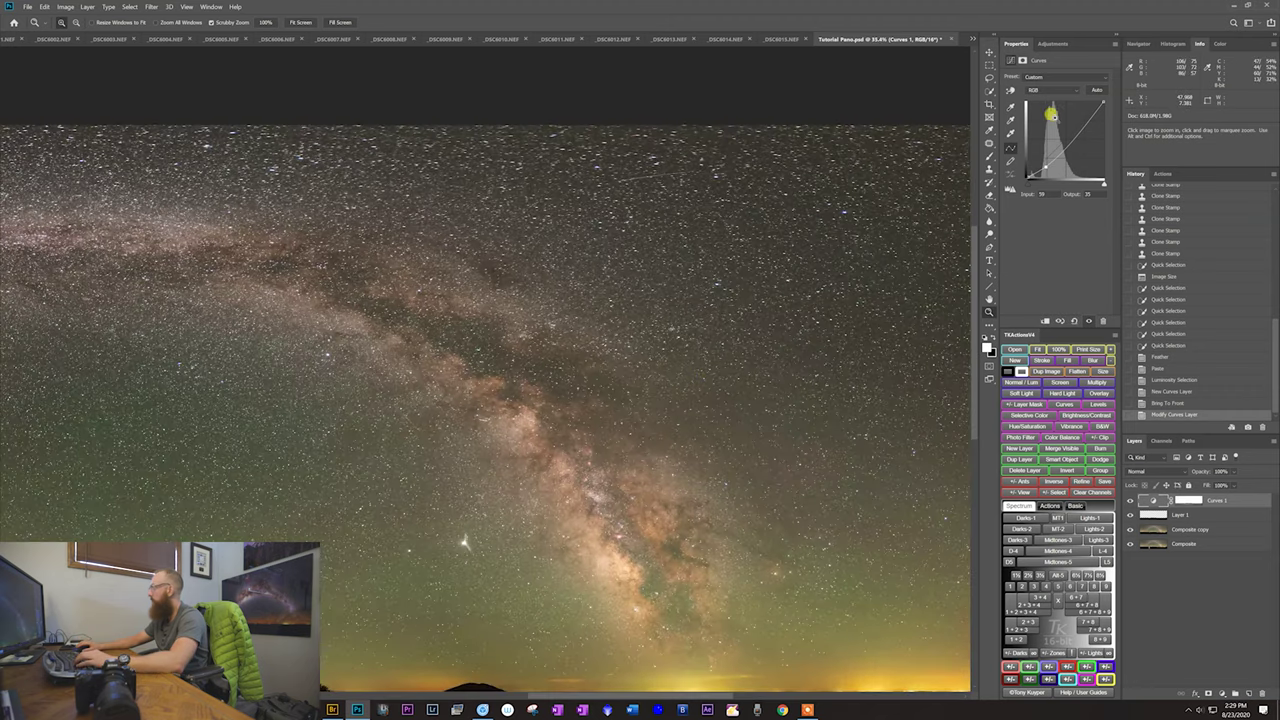
pyautogui.moveTo(1079, 117); pyautogui.dragTo(1078, 117)
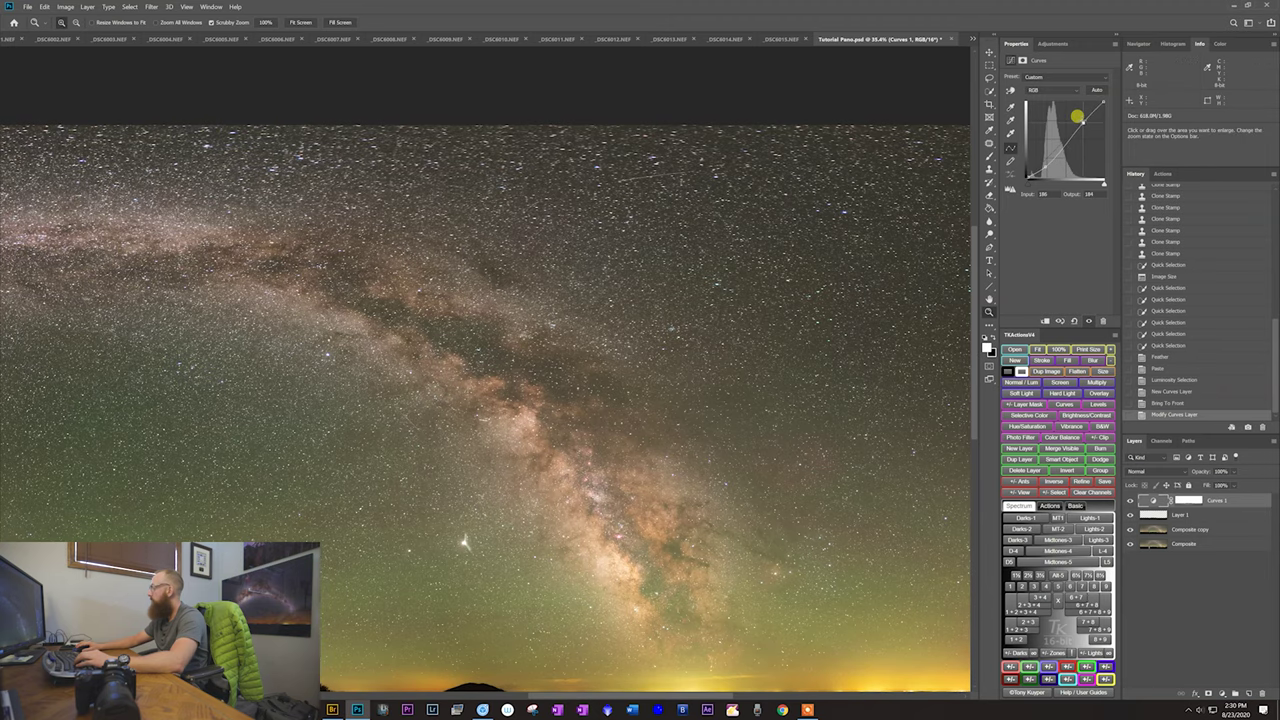
pyautogui.moveTo(509, 546); pyautogui.dragTo(651, 422)
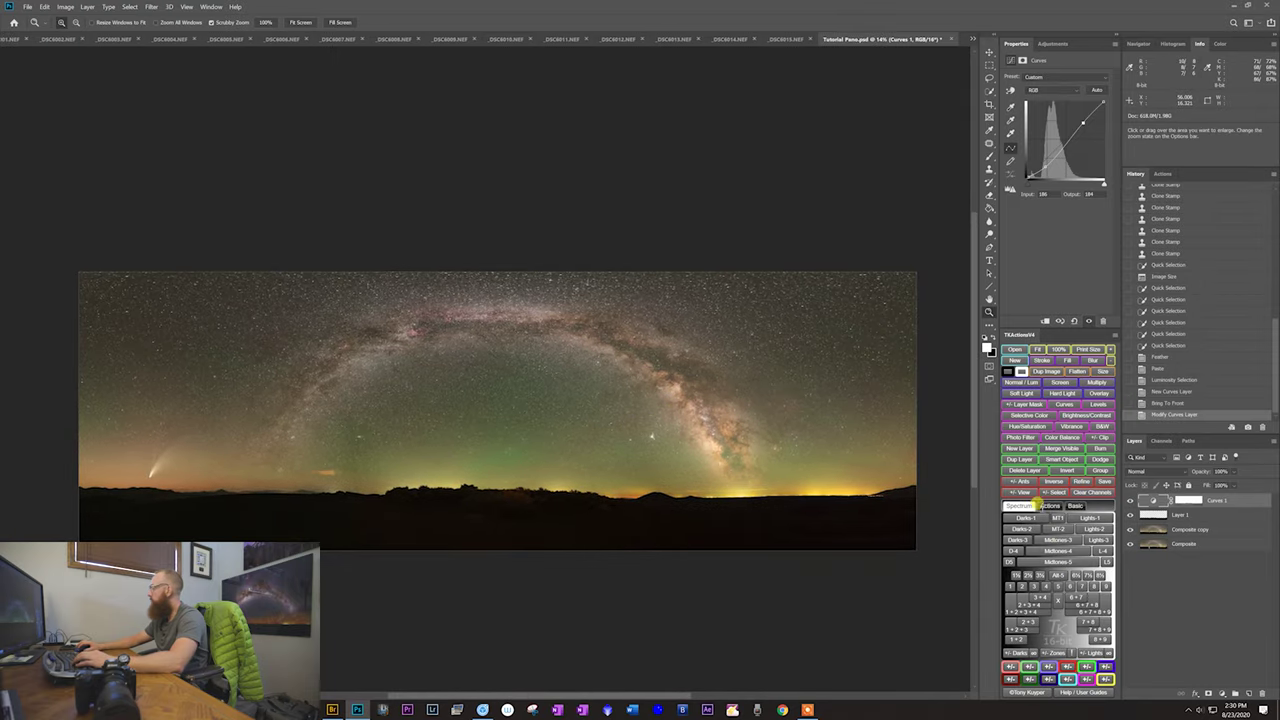
# Step: Compare the sky and dark foreground with the Curves 1 layer hidden and shown, both at full view and close to the horizon
pyautogui.click(1130, 500)
pyautogui.click(1130, 500)
pyautogui.scroll(2, 310, 506)
pyautogui.moveTo(310, 506); pyautogui.dragTo(409, 508)
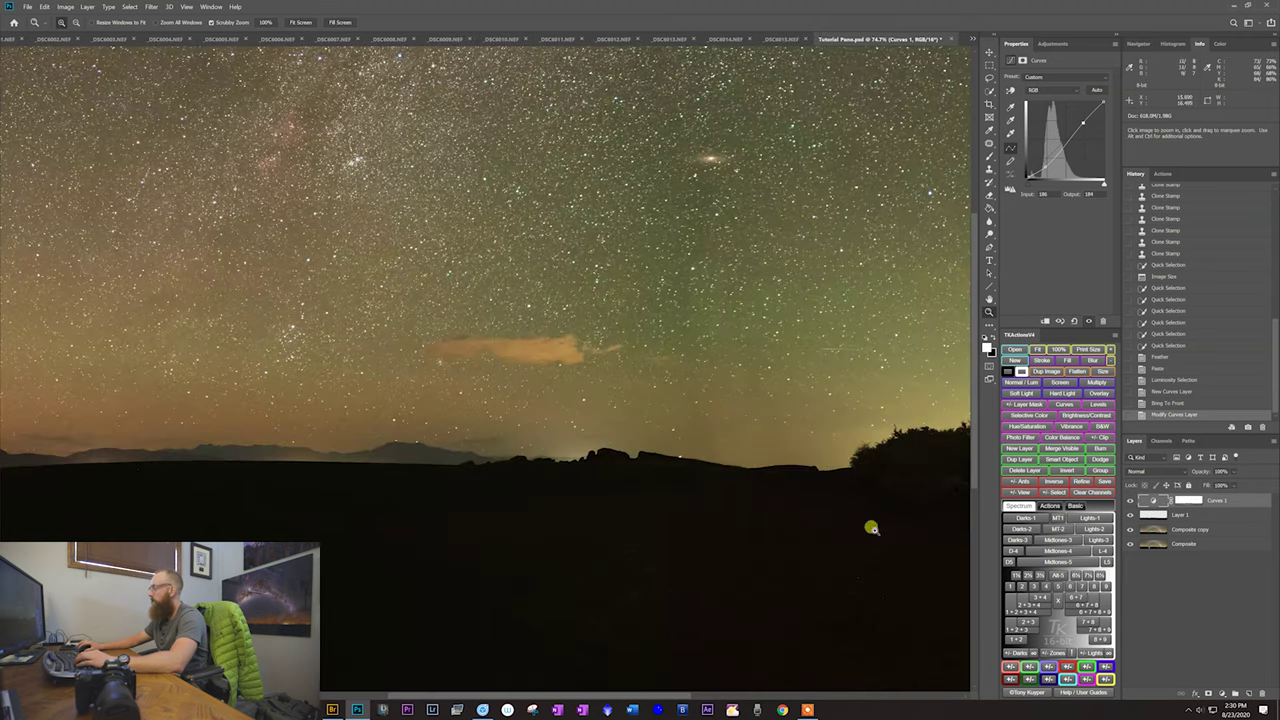
pyautogui.click(1129, 501)
pyautogui.click(1129, 500)
pyautogui.click(1129, 500)
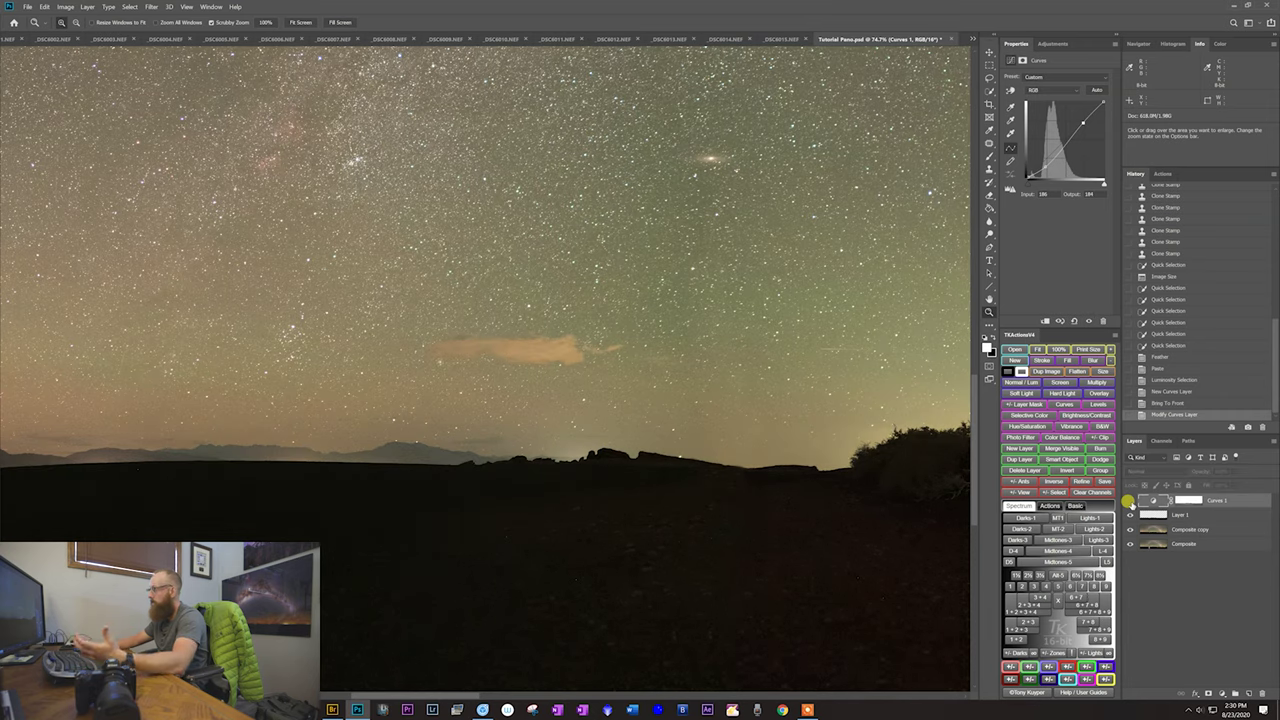
pyautogui.click(1129, 500)
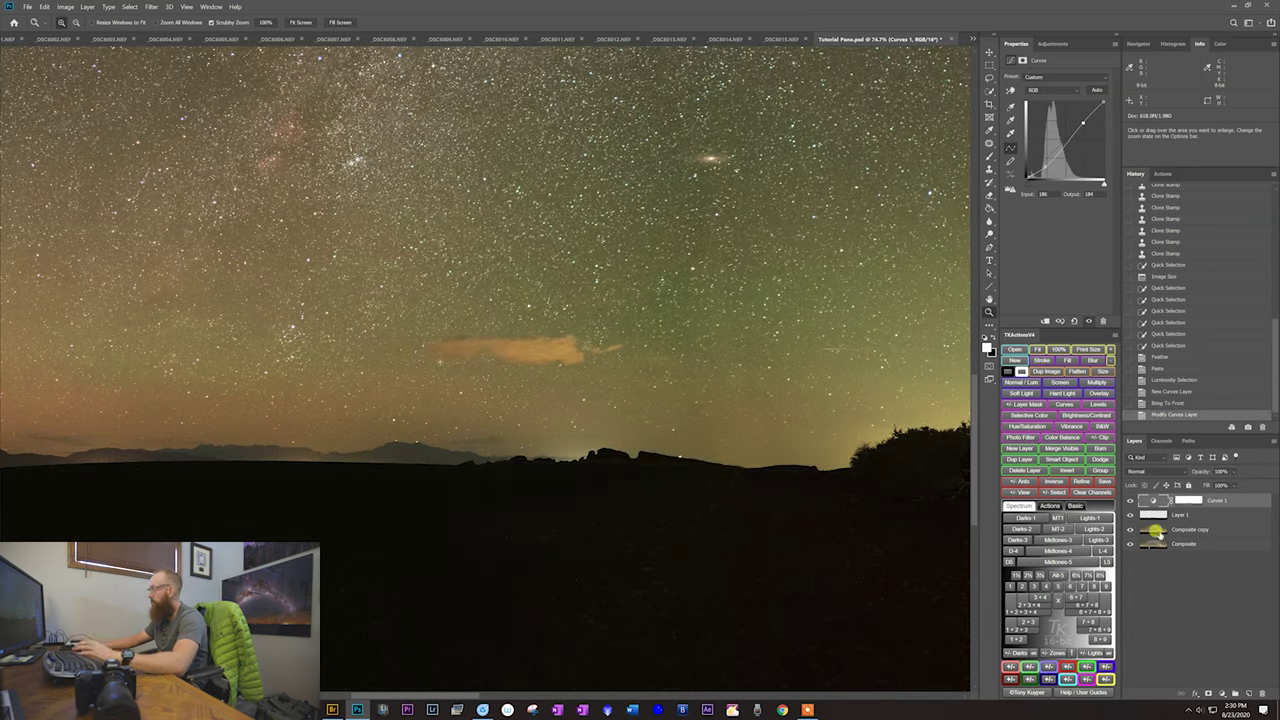
pyautogui.click(1129, 500)
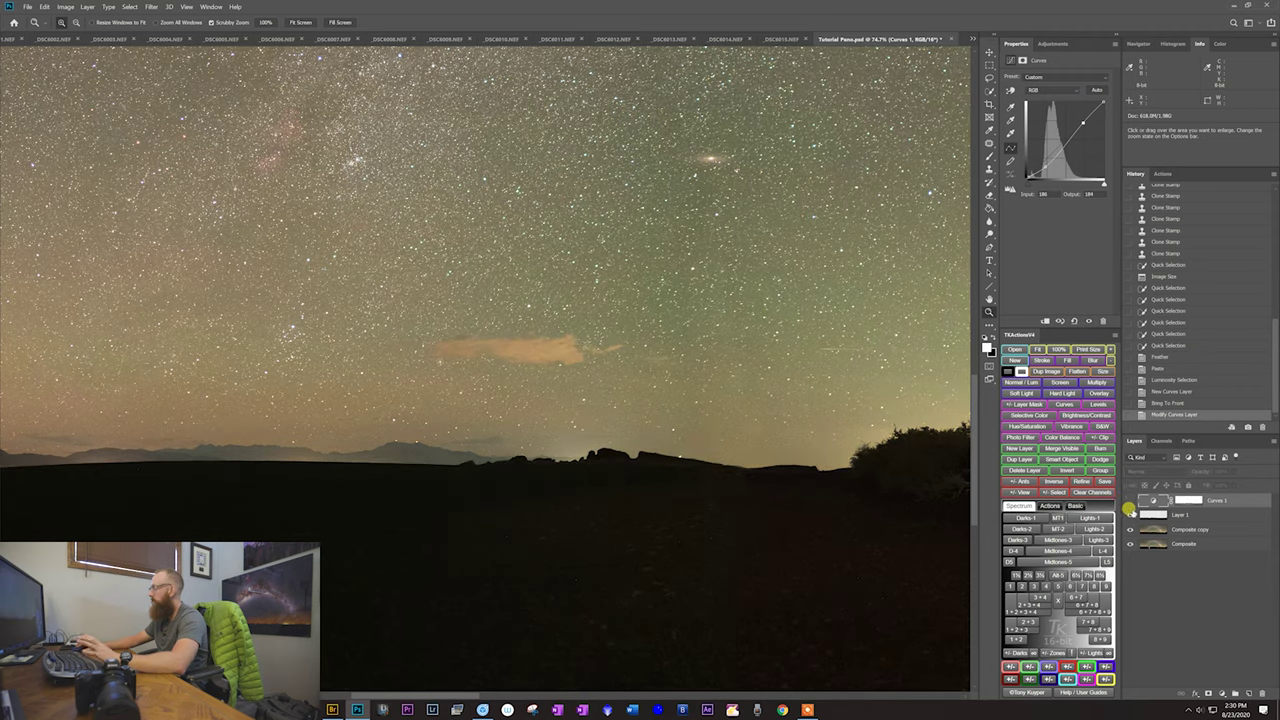
pyautogui.click(1129, 500)
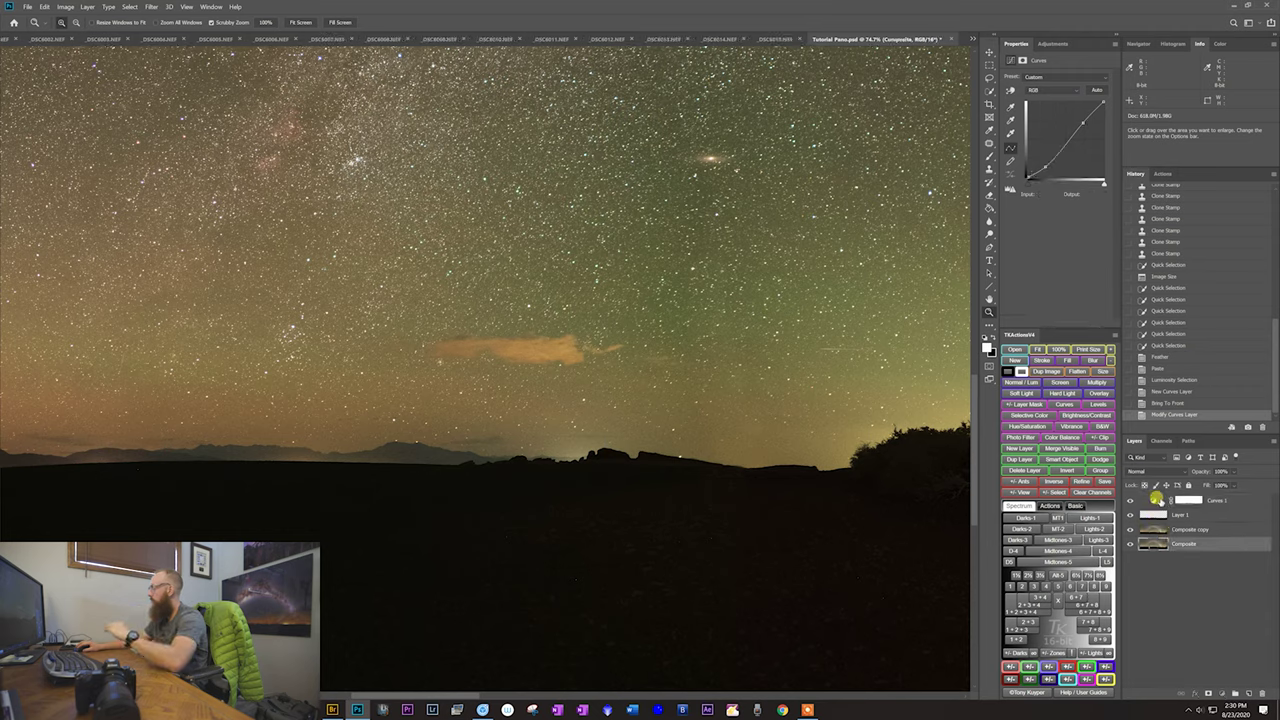
# Step: Move the Curves 1 layer below the foreground's Layer 1 and check the horizon along the panorama
pyautogui.click(1190, 500)
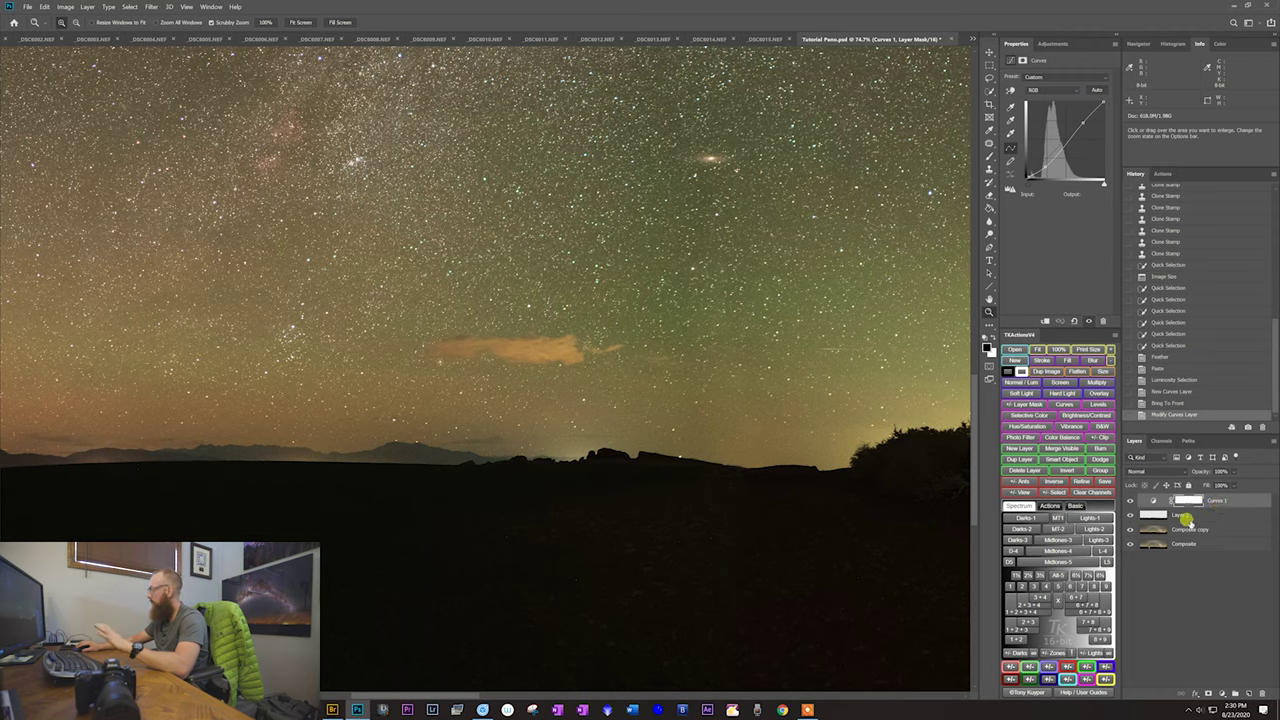
pyautogui.moveTo(1219, 501); pyautogui.dragTo(1222, 520)
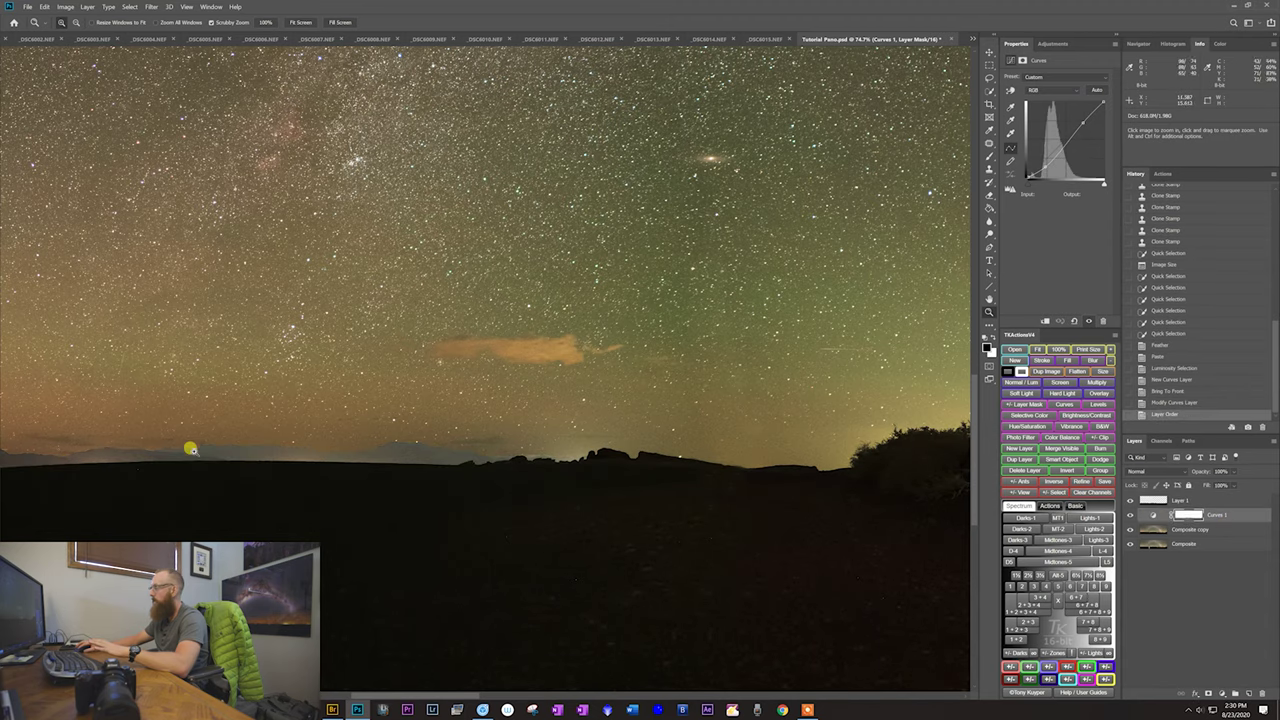
pyautogui.moveTo(519, 474); pyautogui.dragTo(499, 475)
pyautogui.moveTo(709, 495); pyautogui.dragTo(229, 491)
pyautogui.moveTo(505, 486); pyautogui.dragTo(493, 486)
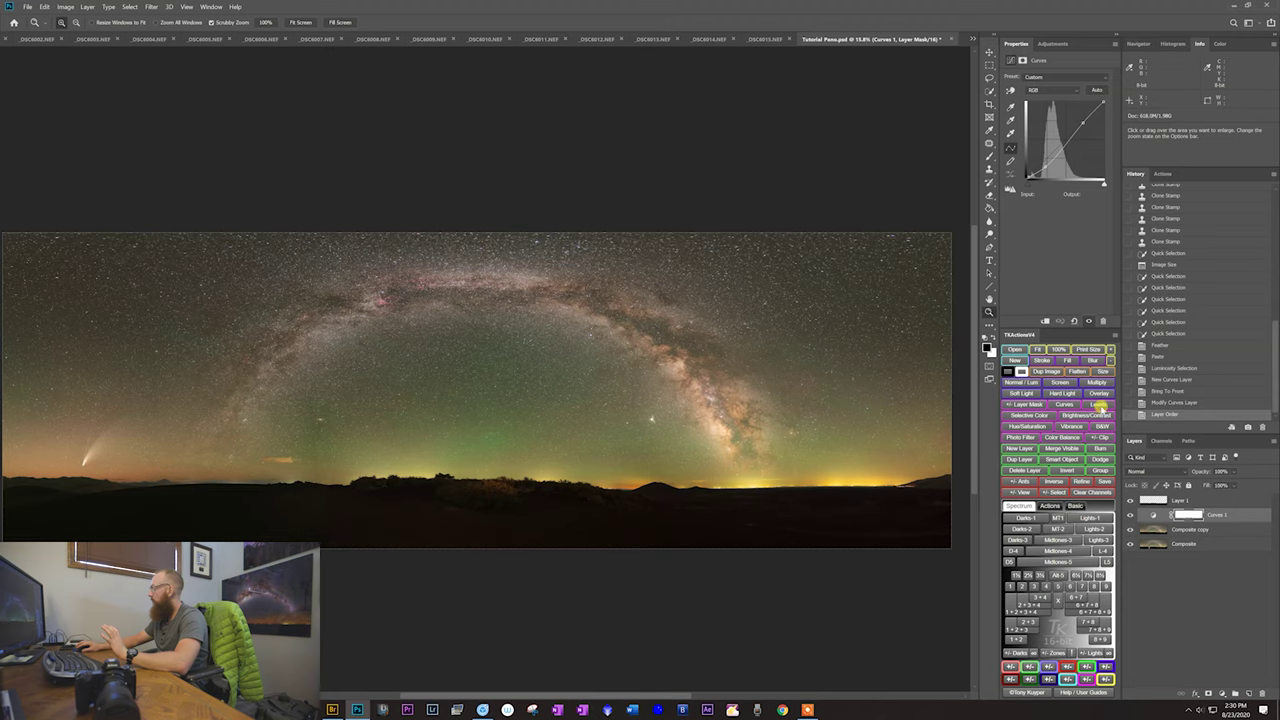
# Step: Add a Levels adjustment layer and set its gray point by sampling the dark sky between stars near the panorama's upper-right corner
pyautogui.click(1098, 406)
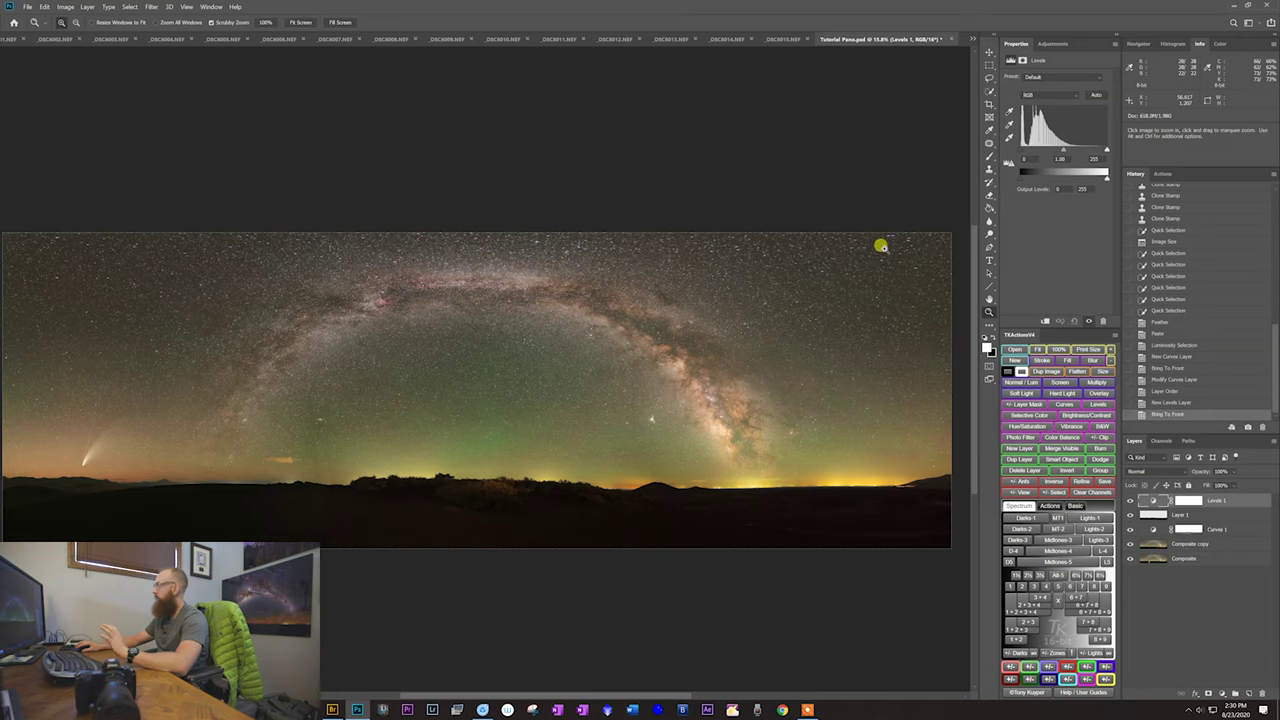
pyautogui.moveTo(886, 248); pyautogui.dragTo(928, 261)
pyautogui.click(812, 269)
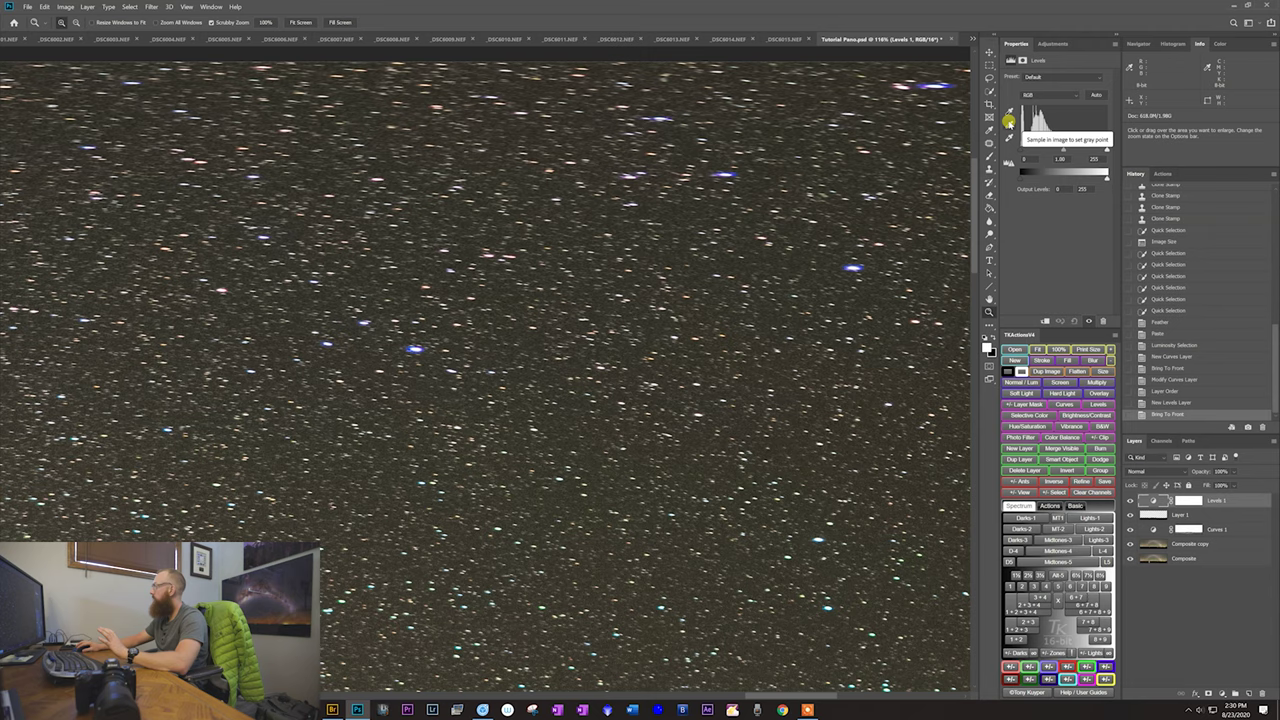
pyautogui.click(1009, 122)
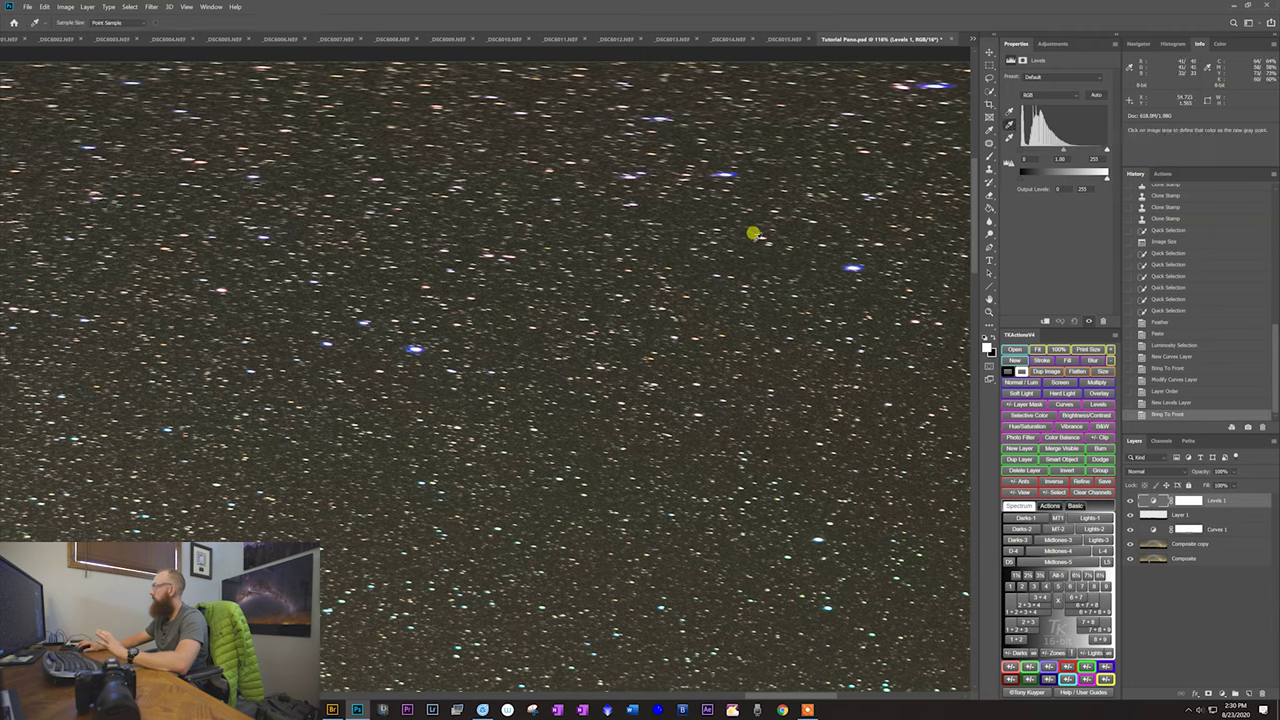
pyautogui.click(750, 234)
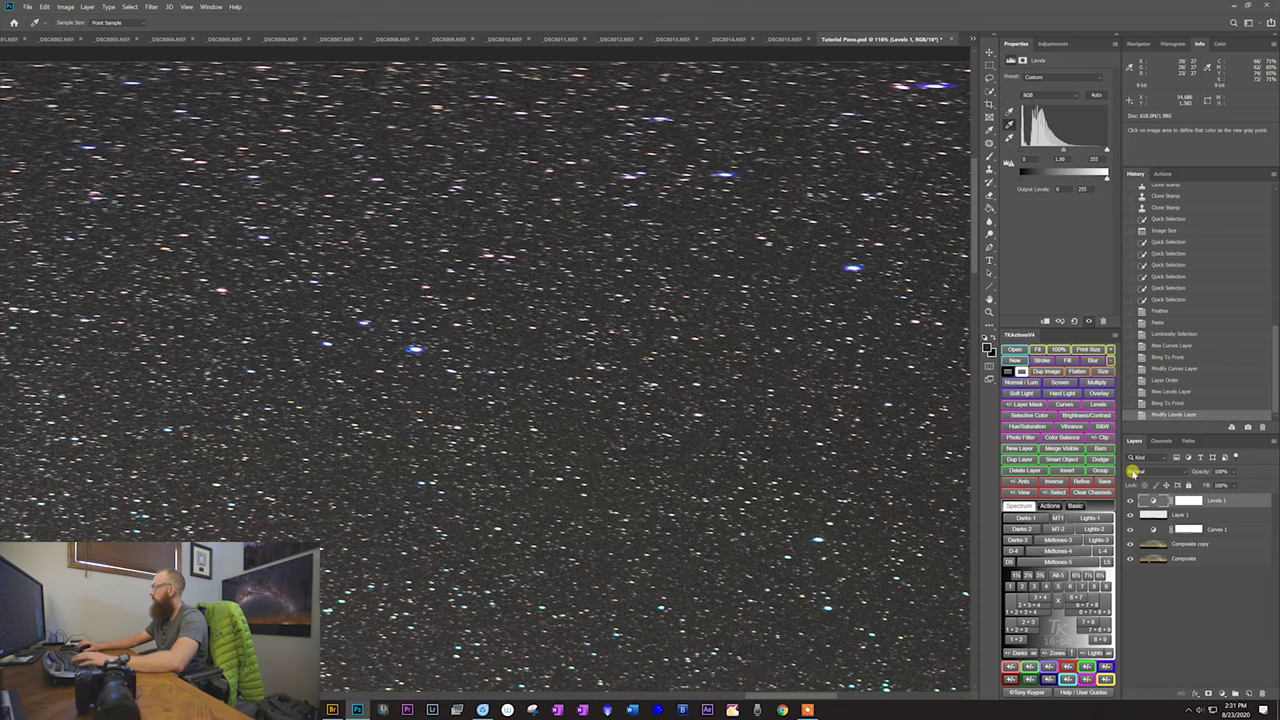
# Step: Compare the color balance of the panorama with the Levels 1 layer hidden and shown
pyautogui.press('z')
pyautogui.moveTo(691, 451); pyautogui.dragTo(655, 458)
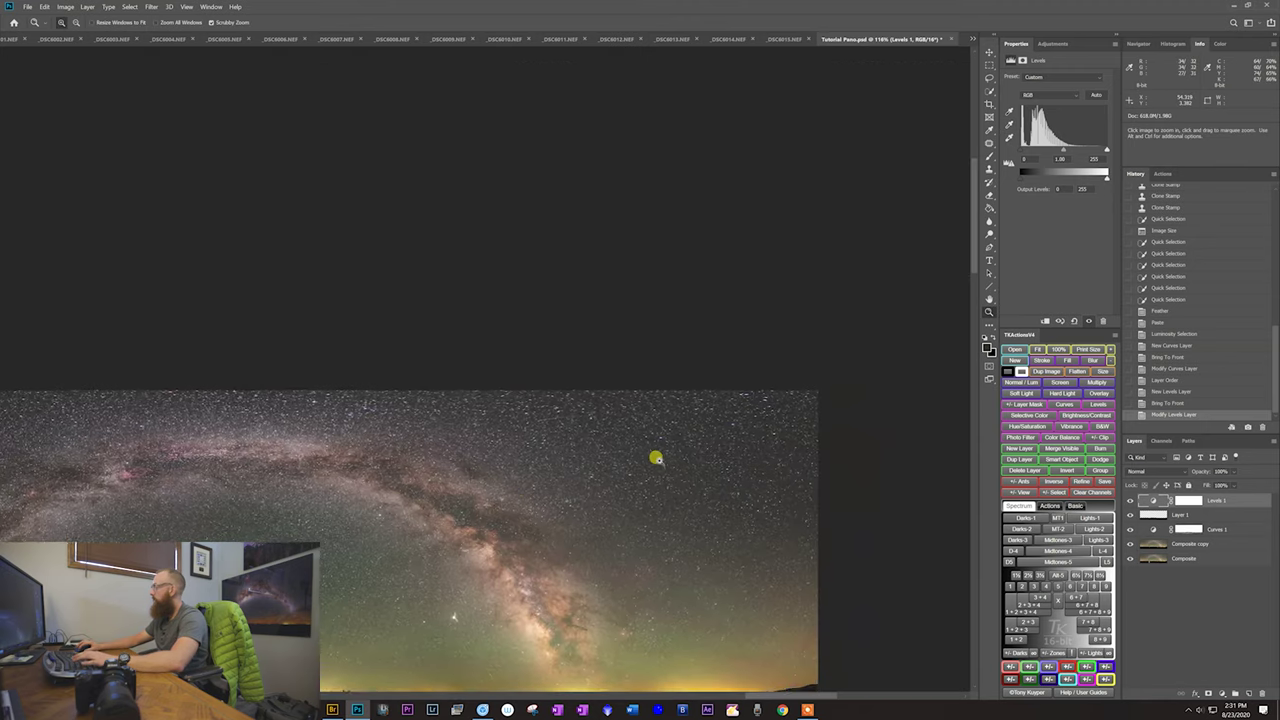
pyautogui.moveTo(517, 503); pyautogui.dragTo(671, 354)
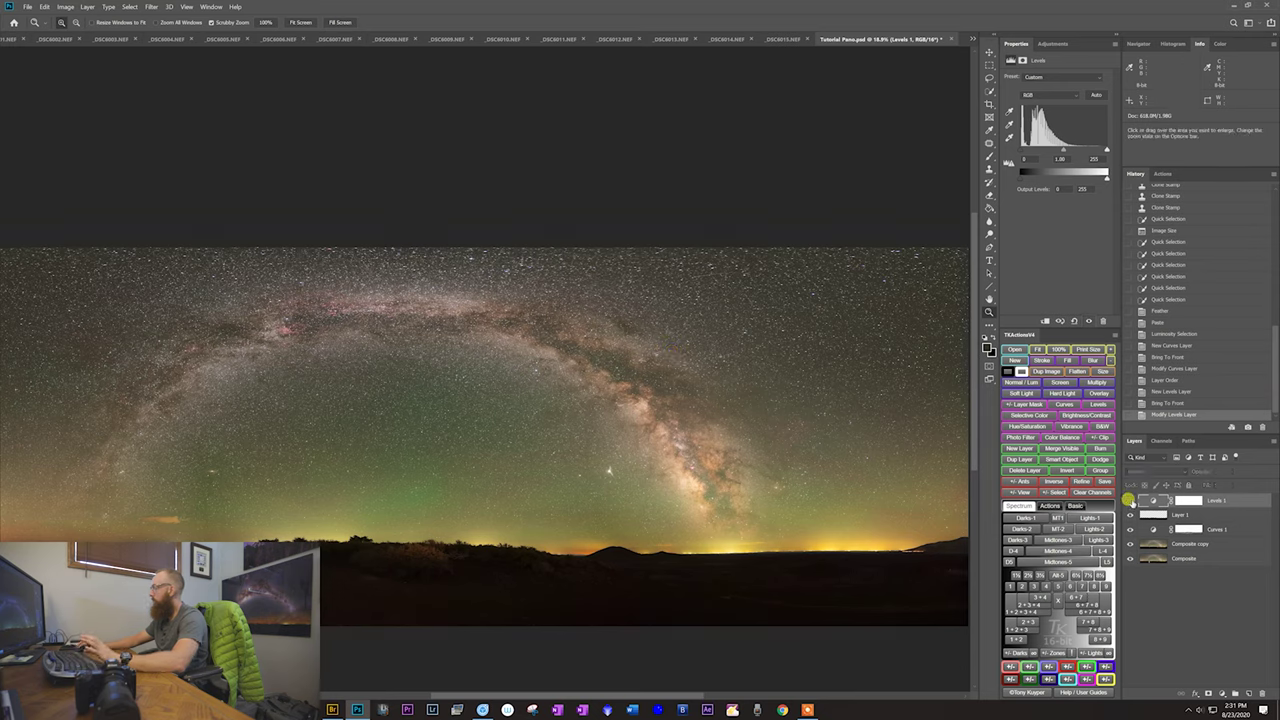
pyautogui.click(1130, 501)
pyautogui.click(1130, 501)
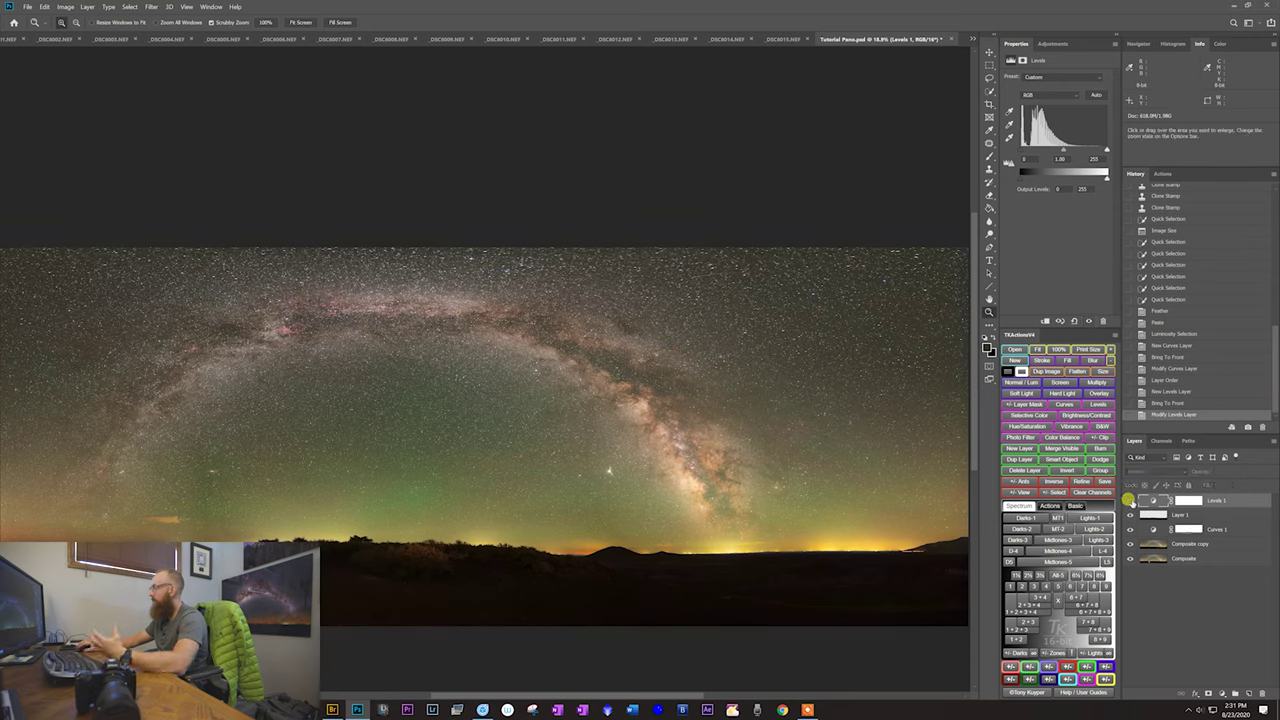
pyautogui.click(1129, 499)
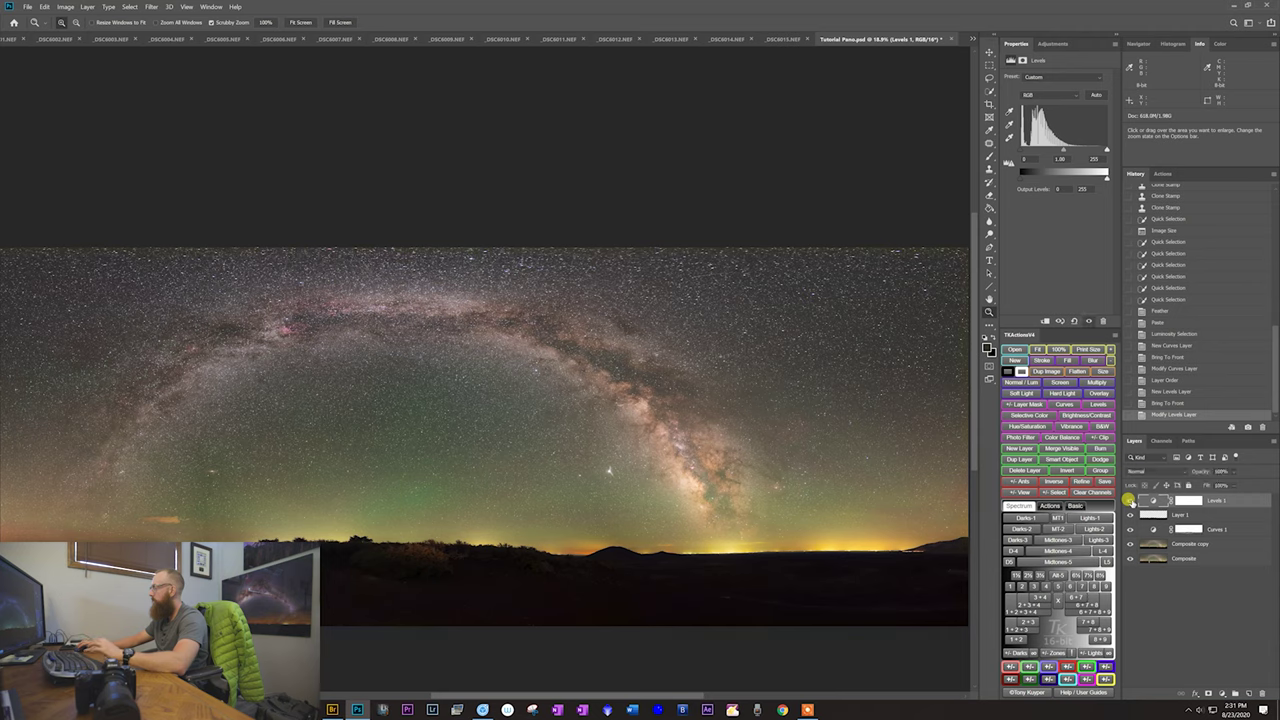
pyautogui.click(1129, 499)
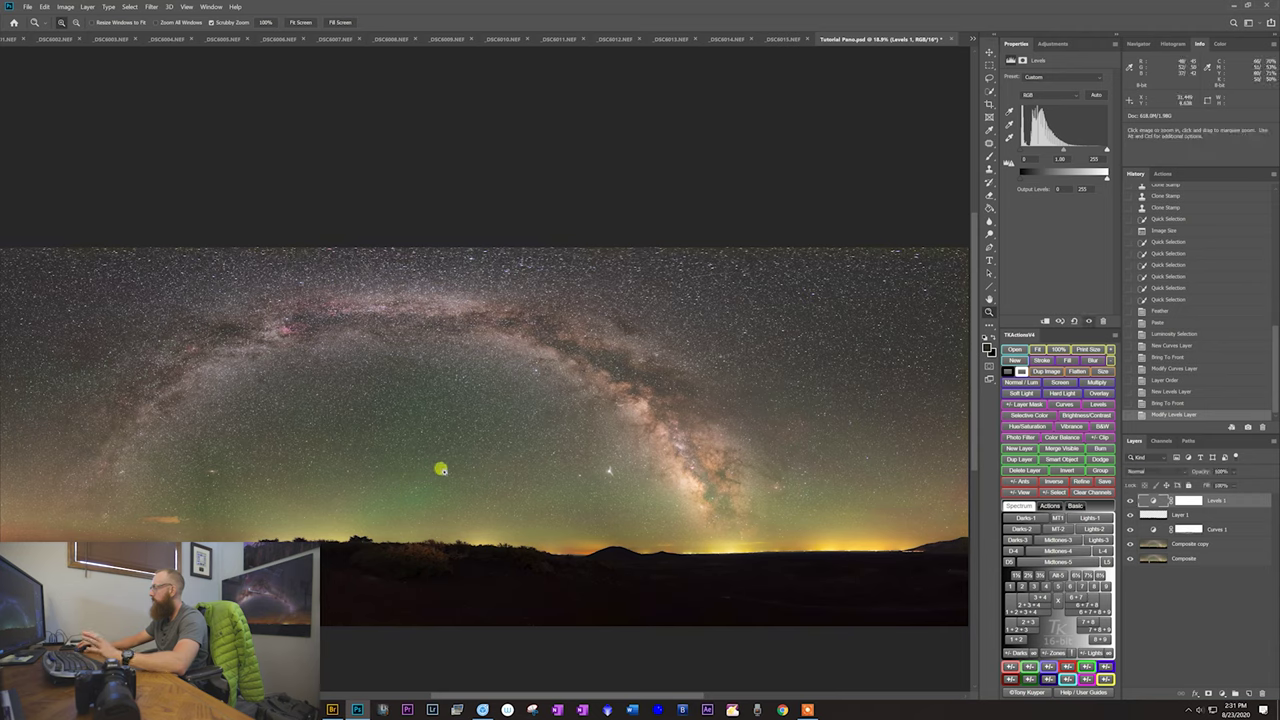
pyautogui.moveTo(882, 335); pyautogui.dragTo(655, 427)
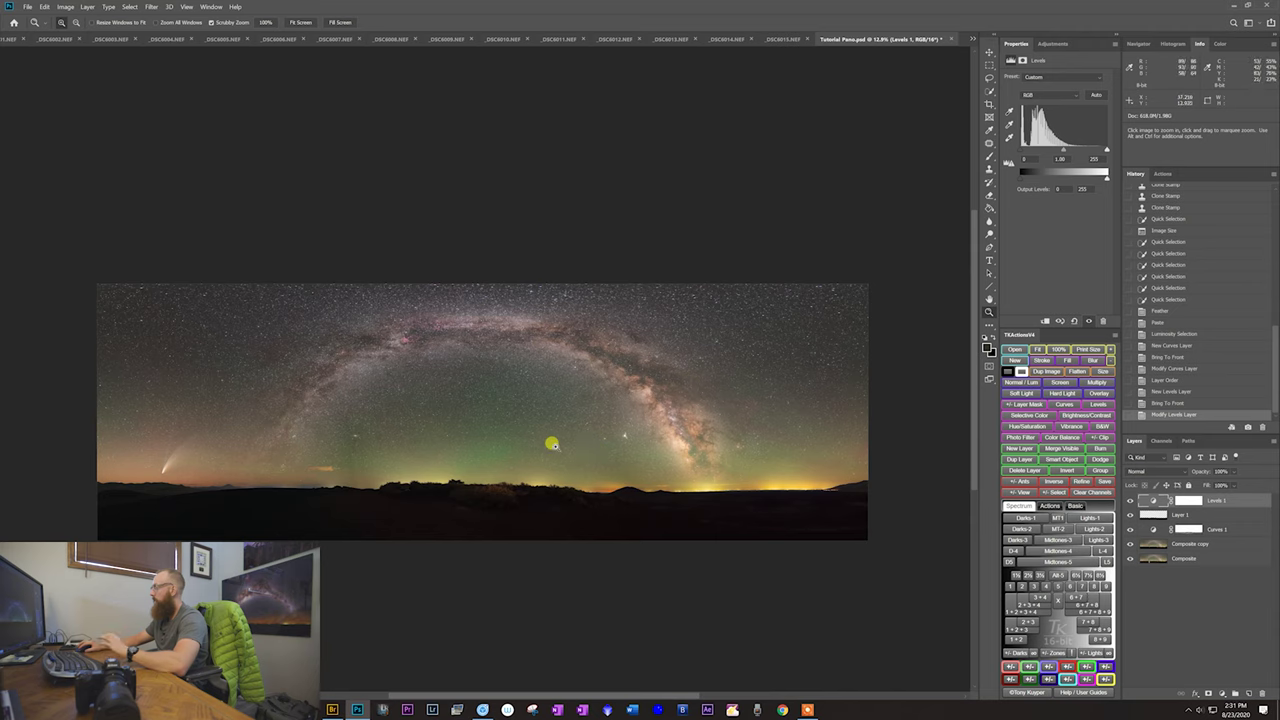
# Step: Load a Midtones-5 luminosity selection and add a Vibrance adjustment layer masked by it above Levels 1
pyautogui.click(1058, 563)
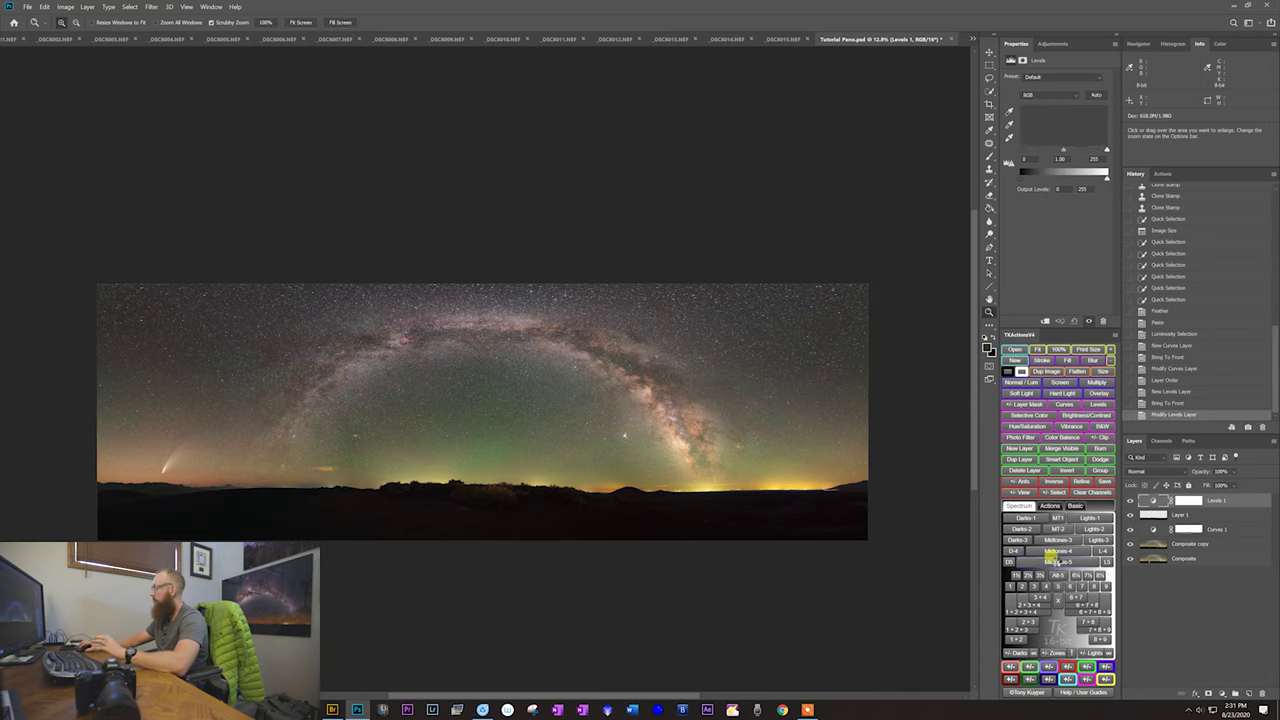
pyautogui.click(1069, 425)
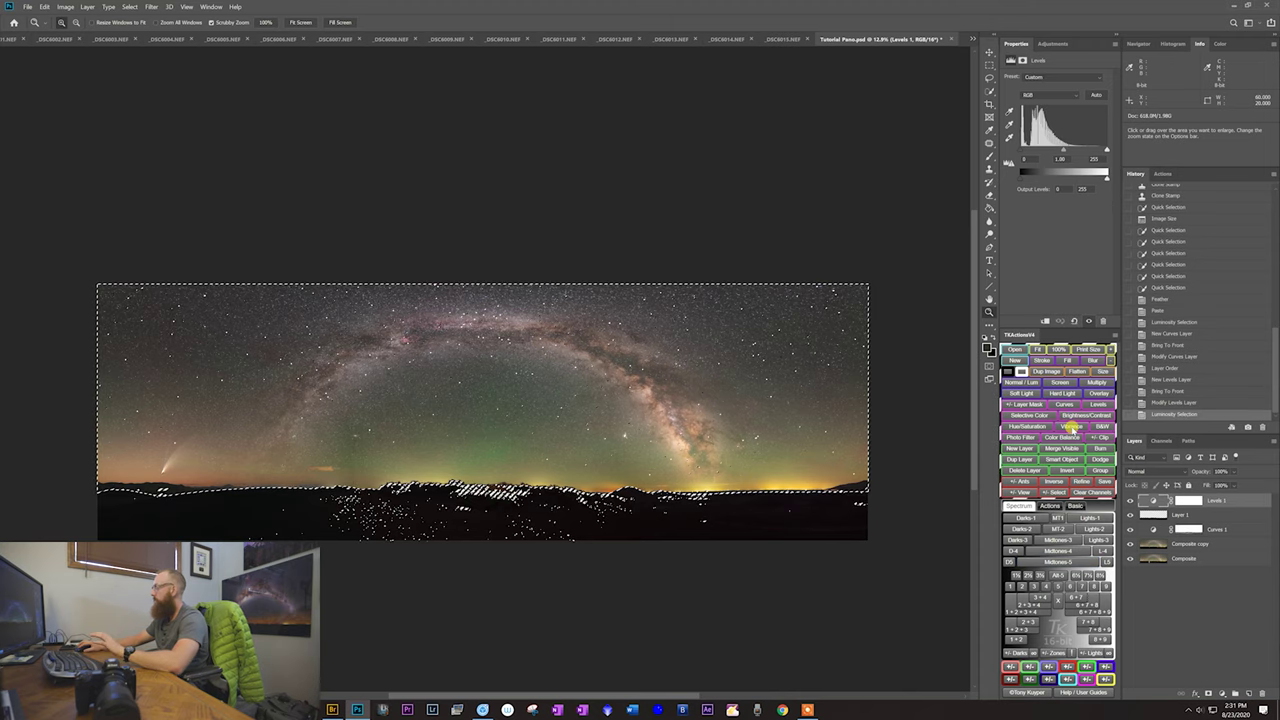
pyautogui.click(1069, 425)
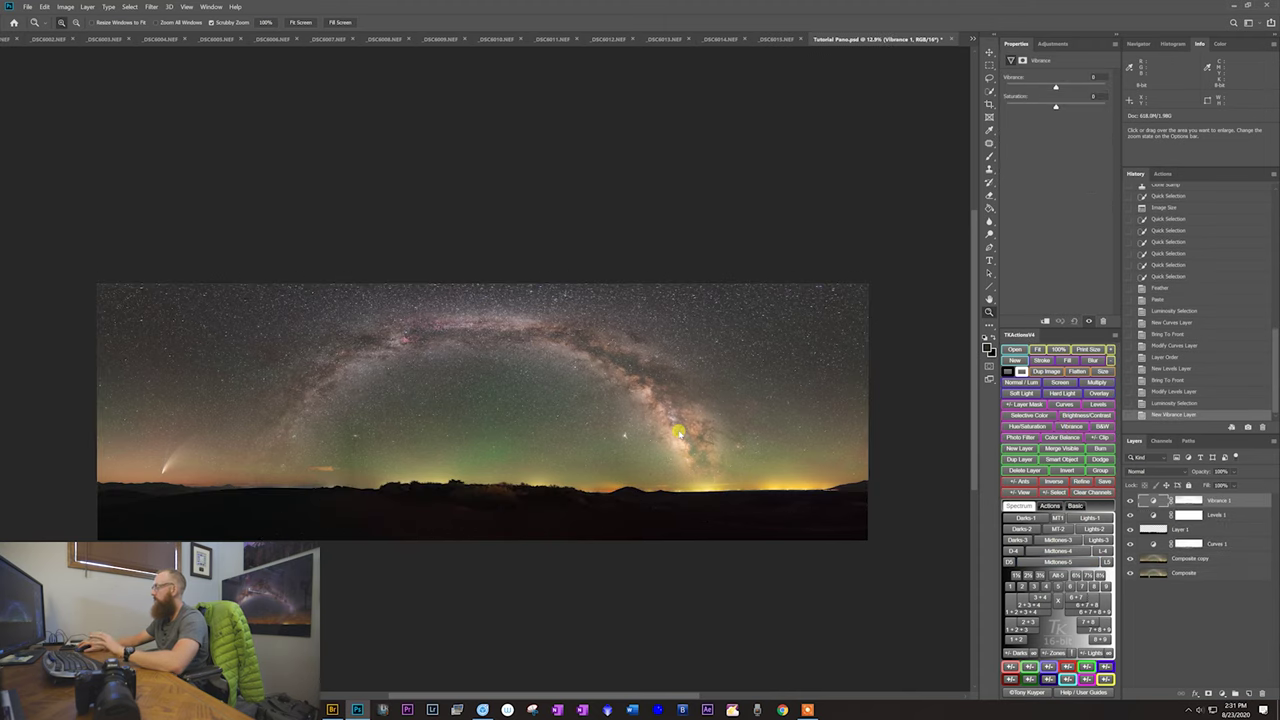
# Step: Try a Vibrance of +100 on the Vibrance 1 layer and inspect the sky colors close up and across the panorama
pyautogui.click(550, 398)
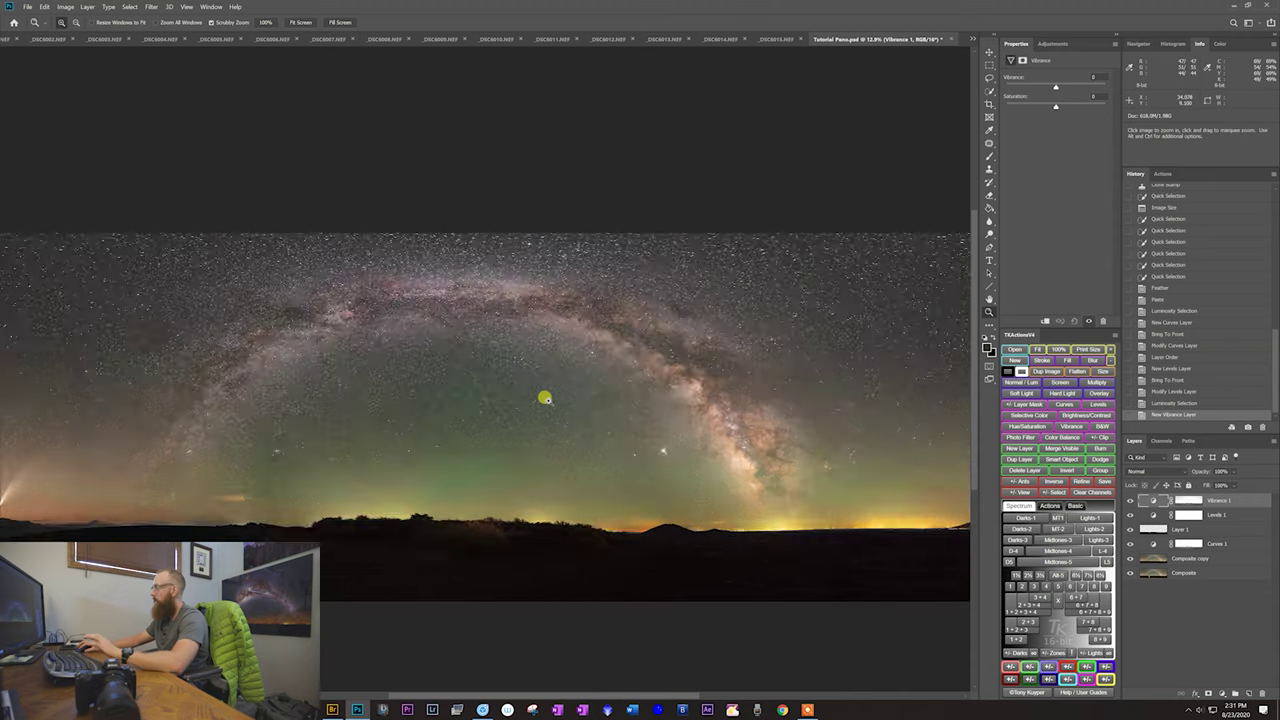
pyautogui.click(652, 405)
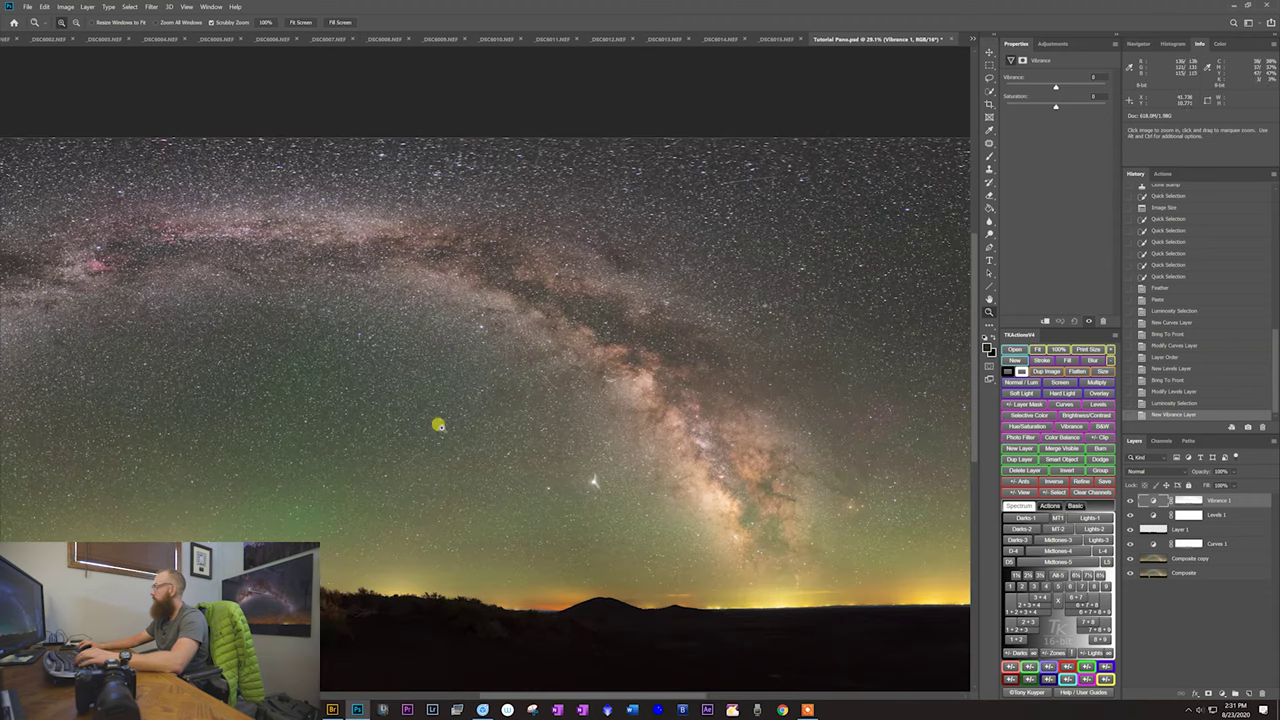
pyautogui.click(357, 422)
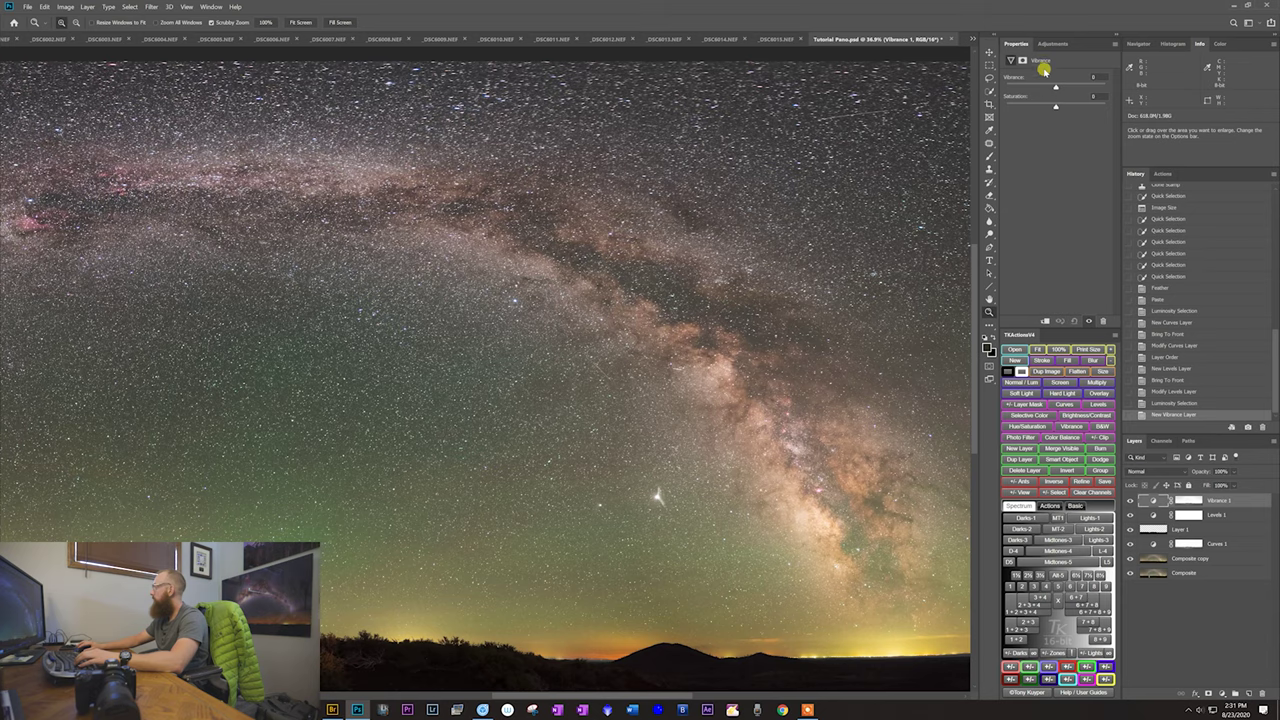
pyautogui.click(1055, 87)
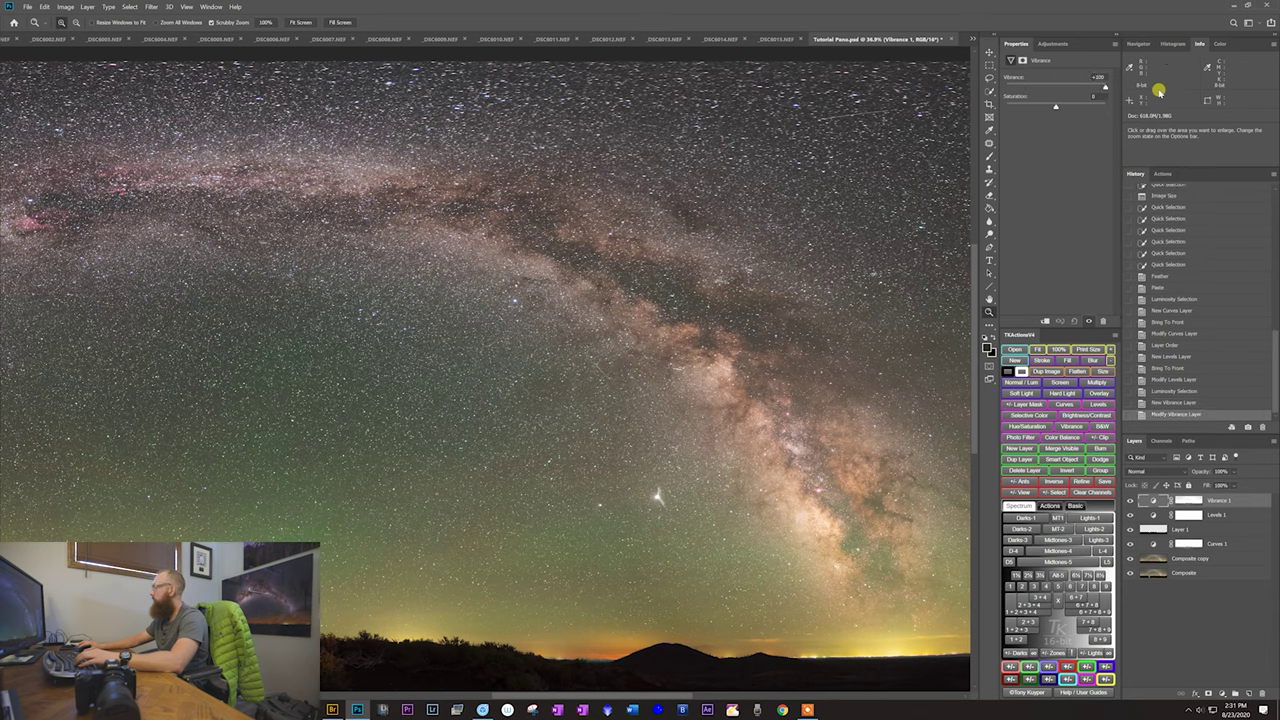
pyautogui.moveTo(626, 420); pyautogui.dragTo(677, 397)
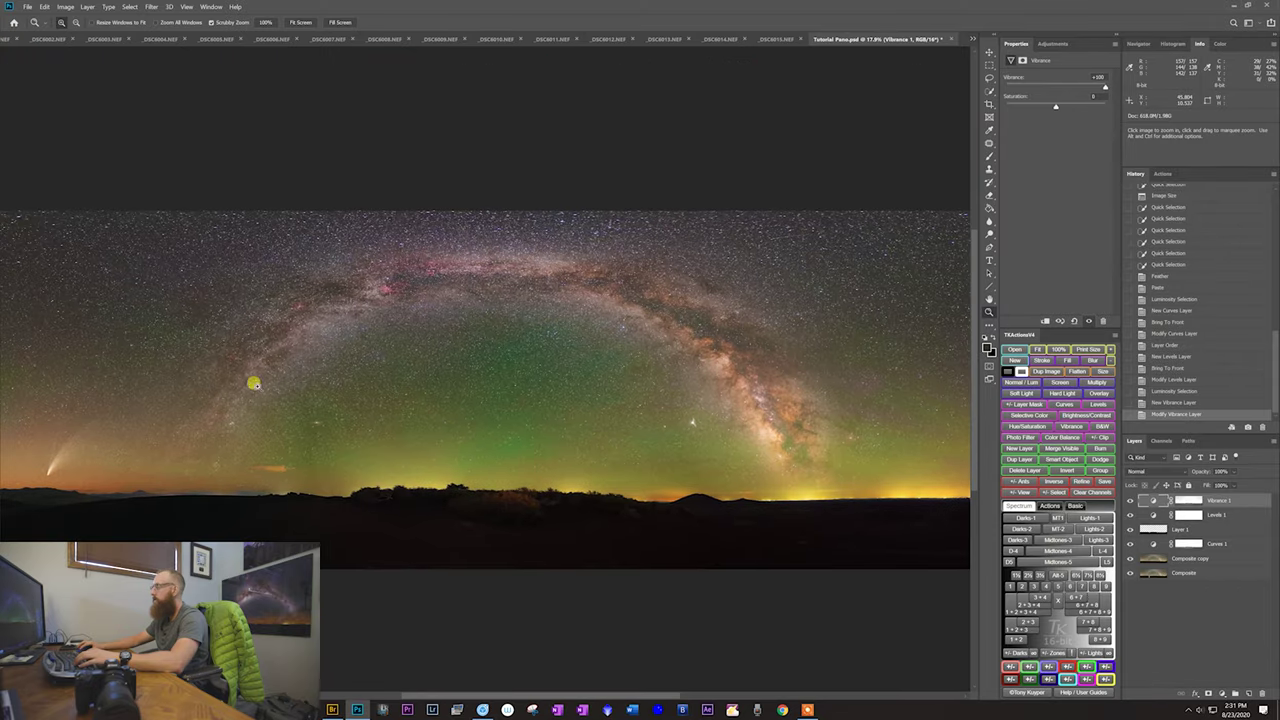
pyautogui.moveTo(766, 376); pyautogui.dragTo(751, 376)
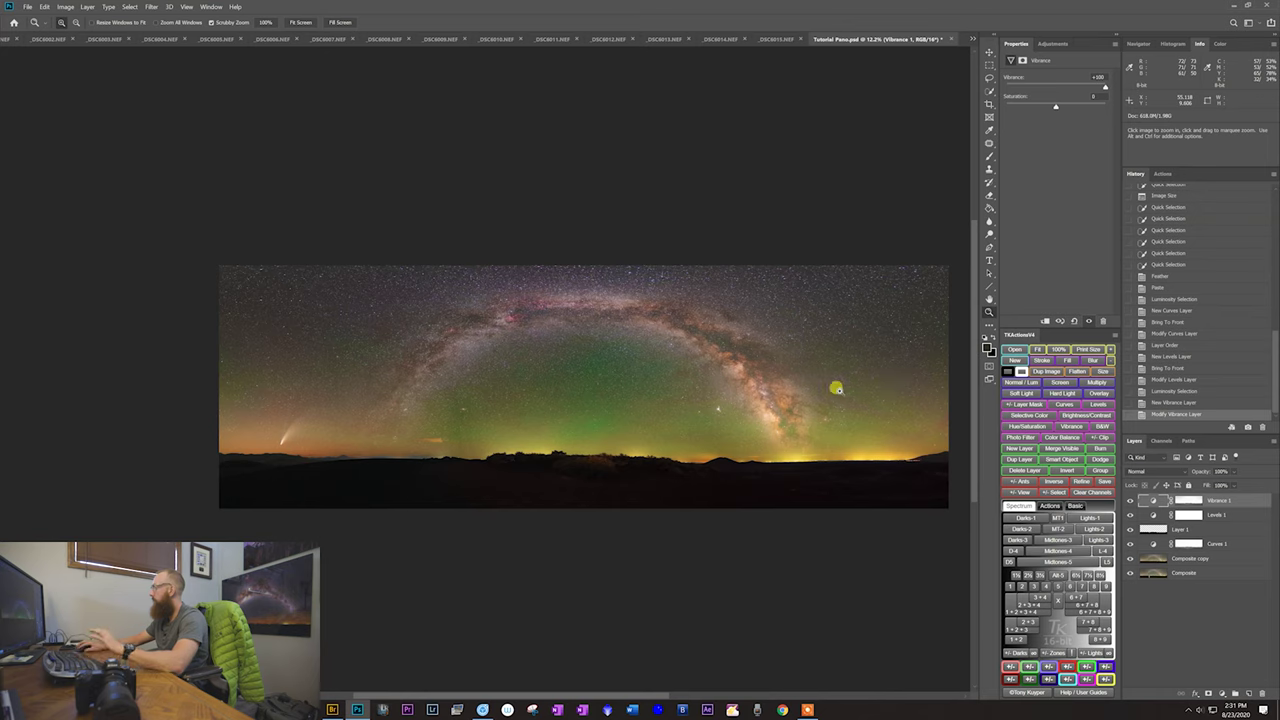
# Step: Set the Vibrance 1 layer's Vibrance to +31 and Saturation to +13
pyautogui.moveTo(711, 394); pyautogui.dragTo(730, 397)
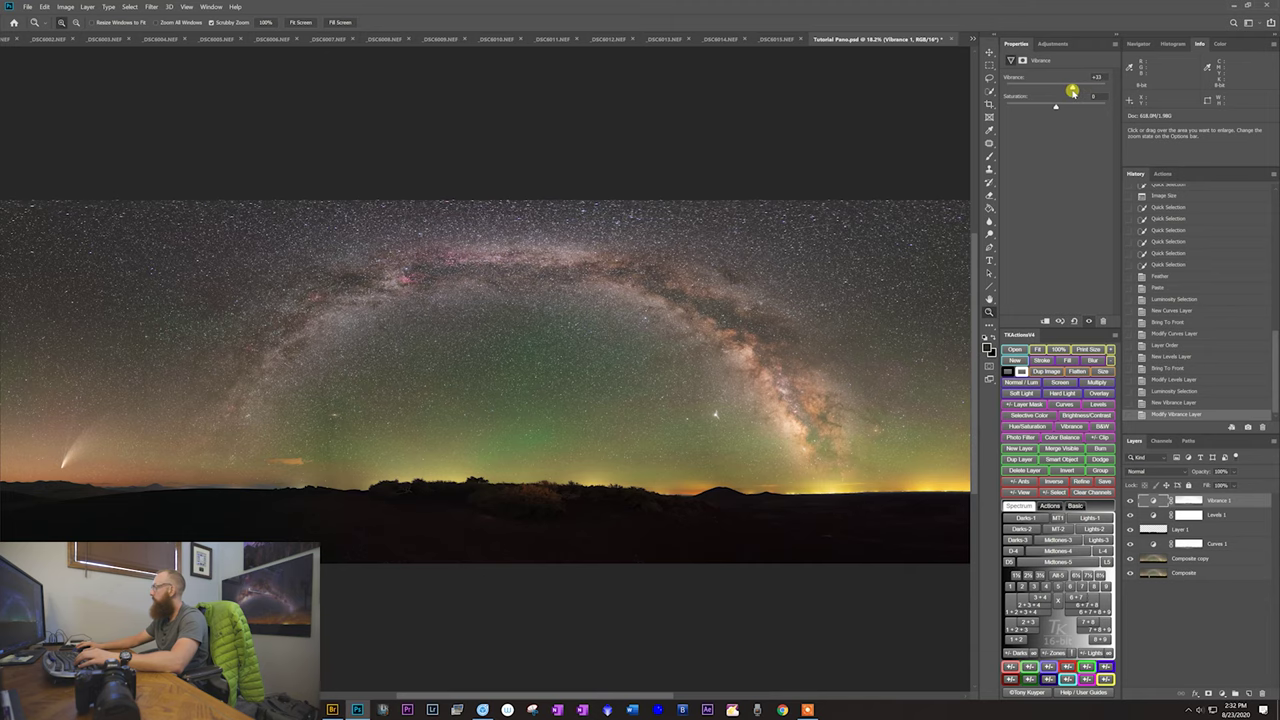
pyautogui.moveTo(730, 263); pyautogui.dragTo(634, 255)
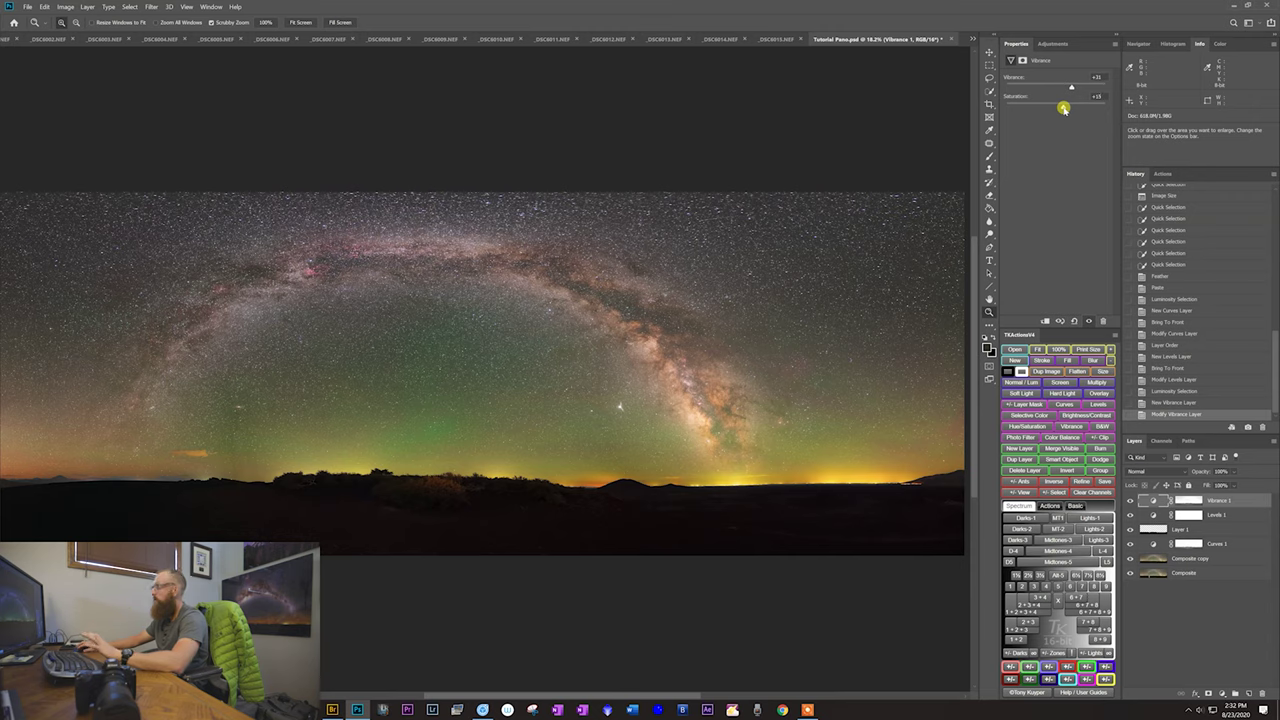
pyautogui.moveTo(1063, 108); pyautogui.dragTo(1065, 110)
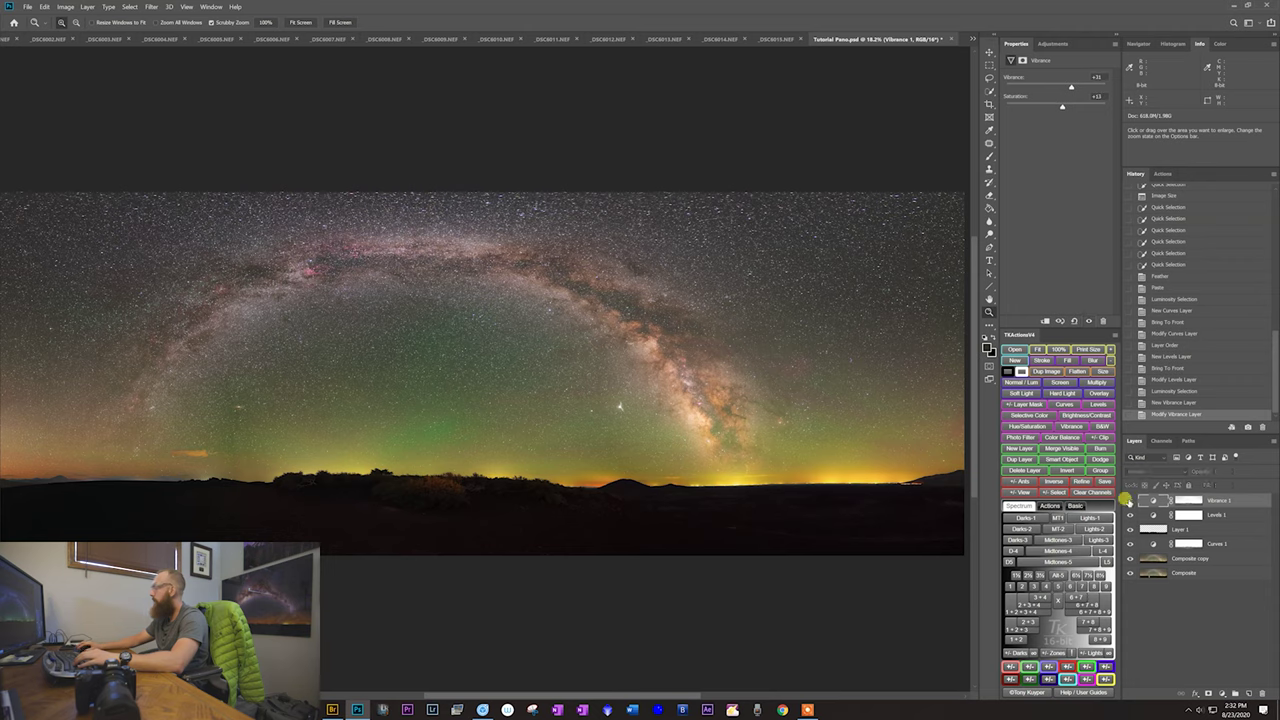
# Step: Compare the sky colors with the Vibrance 1 layer hidden and shown
pyautogui.click(1127, 500)
pyautogui.click(1127, 500)
pyautogui.click(1125, 499)
pyautogui.click(1127, 500)
# Step: Paint black on the Vibrance 1 mask with a large soft brush at 74% opacity over the yellow horizon glow near the Milky Way core
pyautogui.moveTo(766, 457); pyautogui.dragTo(588, 380)
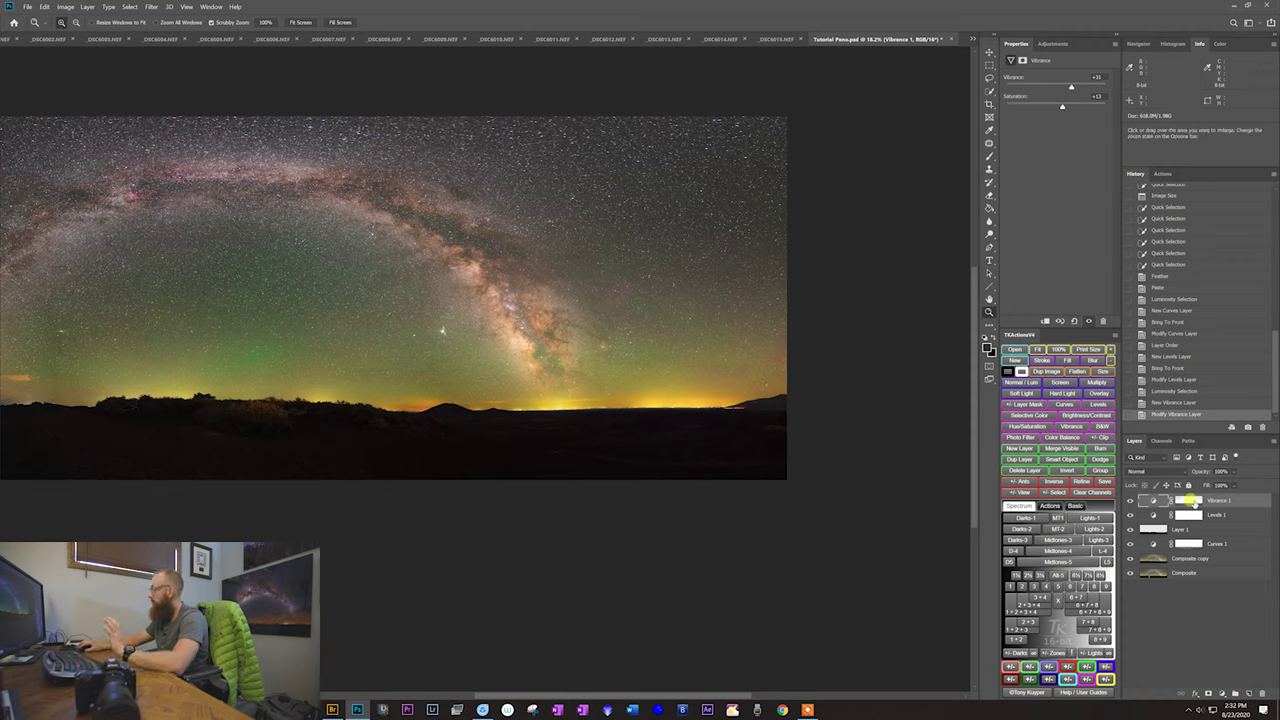
pyautogui.click(1190, 502)
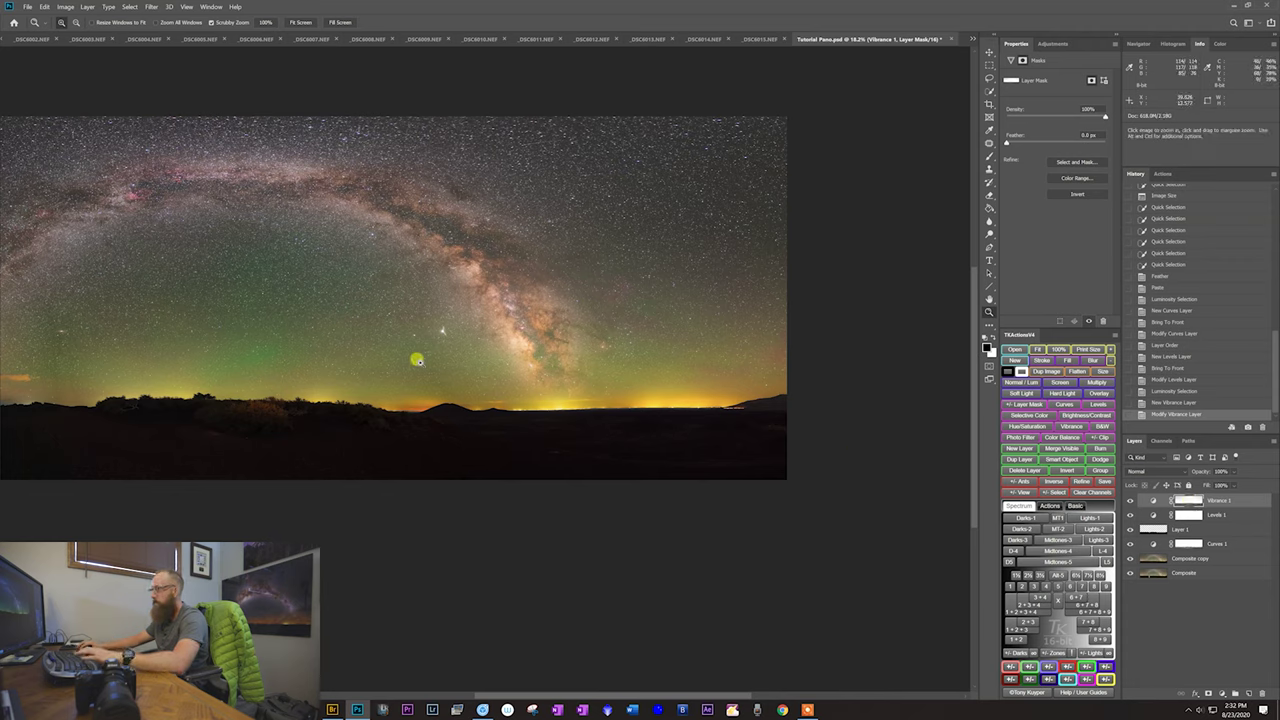
pyautogui.press('b')
pyautogui.keyDown('alt'); pyautogui.moveTo(556, 424); pyautogui.dragTo(590, 424); pyautogui.keyUp('alt')
pyautogui.click(229, 22)
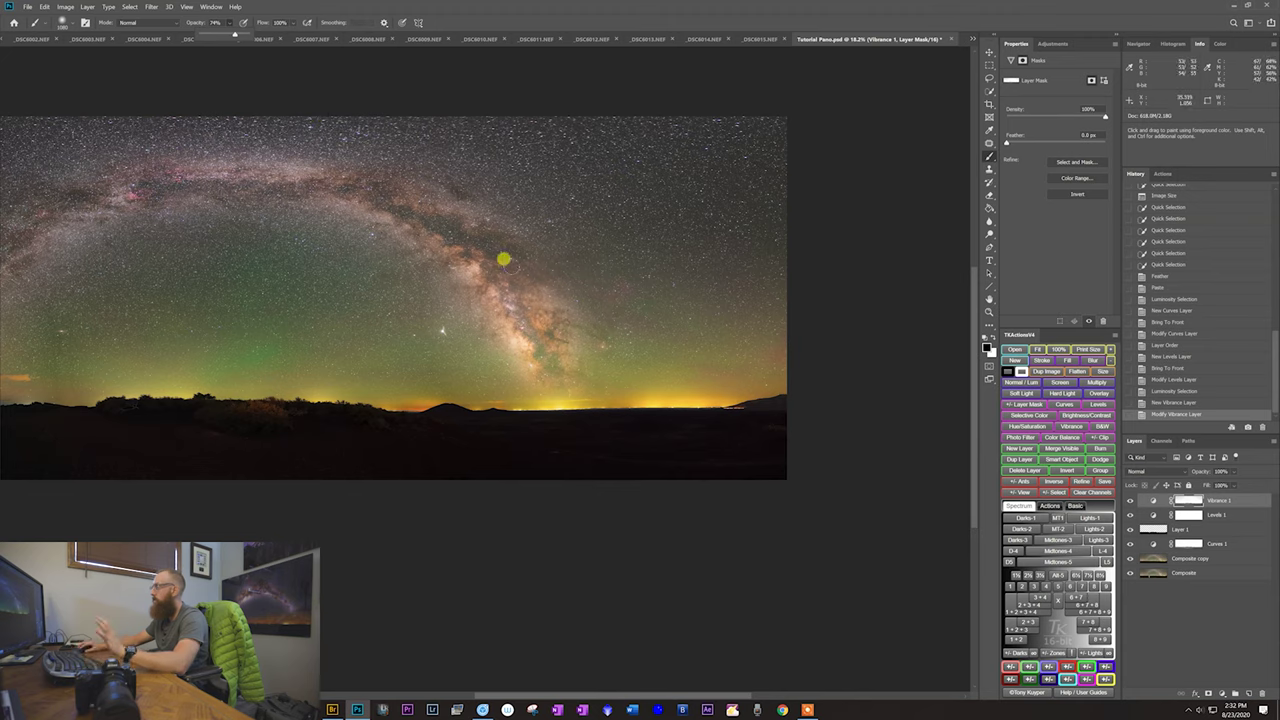
pyautogui.moveTo(649, 414); pyautogui.dragTo(580, 394)
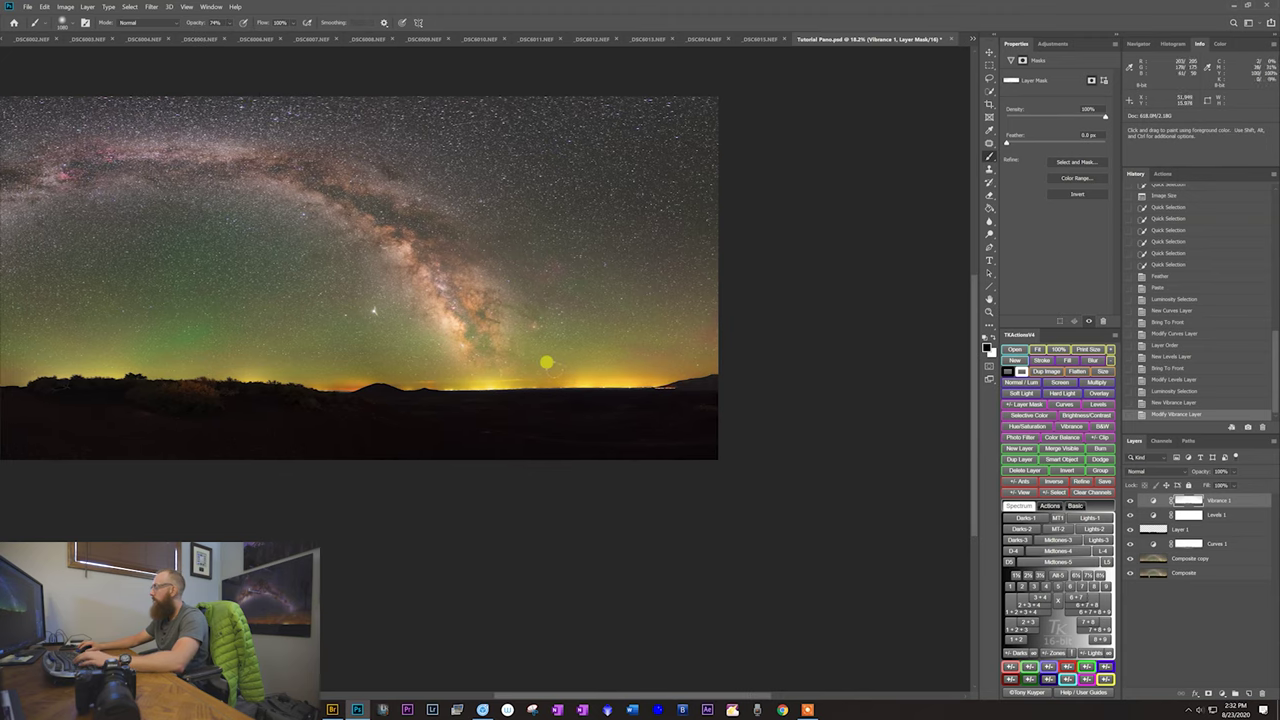
pyautogui.moveTo(570, 356)
pyautogui.mouseDown()
pyautogui.moveTo(386, 396)
pyautogui.moveTo(438, 398)
pyautogui.moveTo(302, 394)
pyautogui.moveTo(439, 395)
pyautogui.moveTo(531, 368)
pyautogui.moveTo(736, 355)
pyautogui.moveTo(609, 358)
pyautogui.mouseUp()
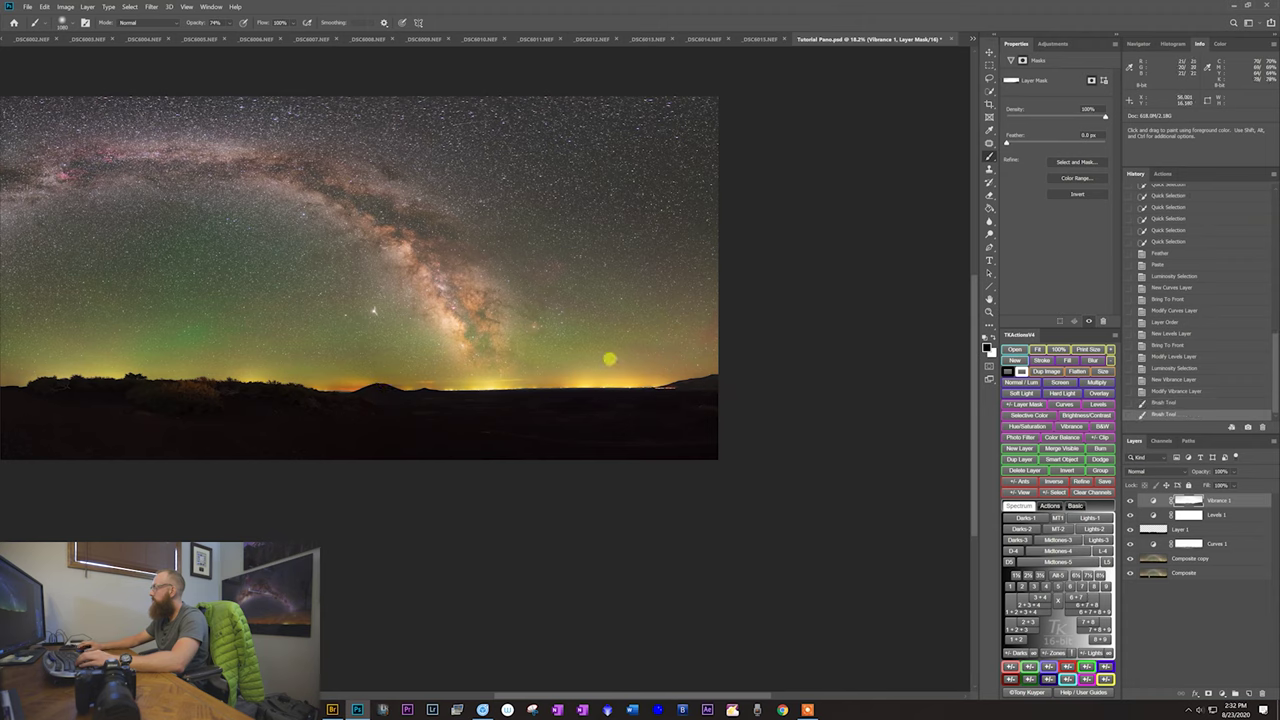
pyautogui.rightClick(631, 337)
pyautogui.keyDown('alt'); pyautogui.rightClick(660, 350); pyautogui.keyUp('alt')
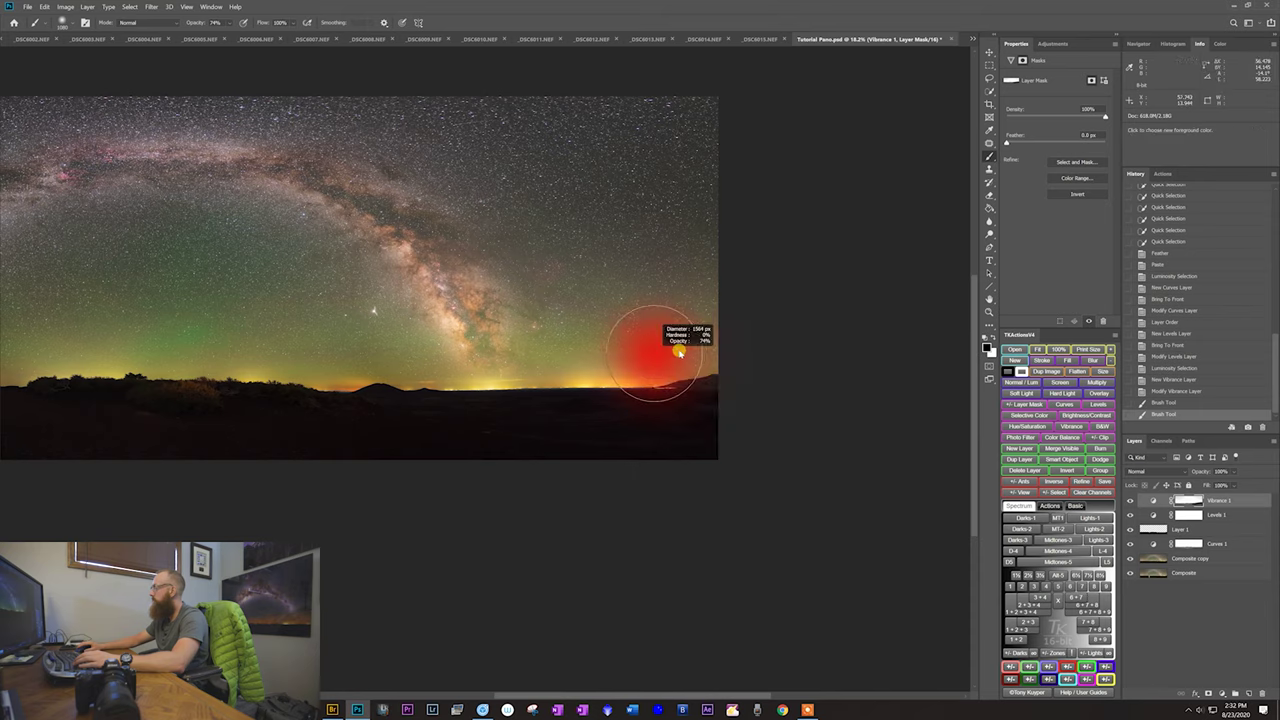
pyautogui.moveTo(510, 372)
pyautogui.mouseDown()
pyautogui.moveTo(286, 396)
pyautogui.moveTo(752, 403)
pyautogui.moveTo(423, 411)
pyautogui.mouseUp()
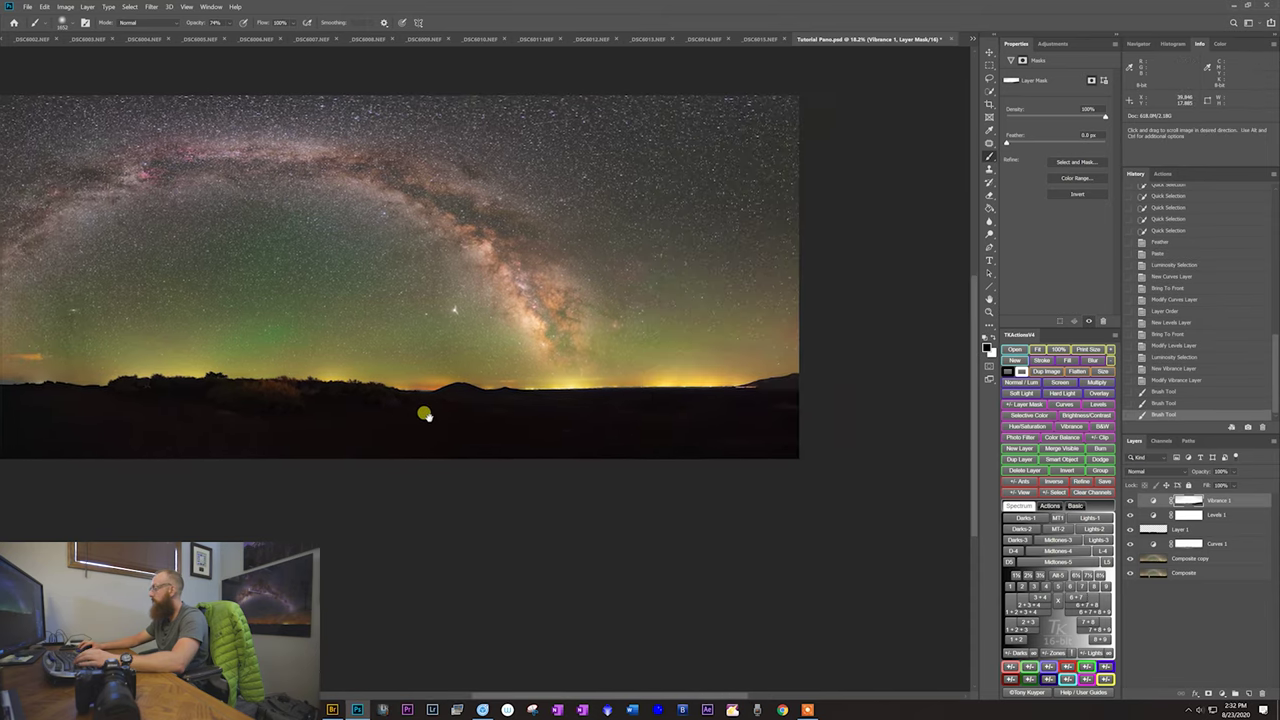
# Step: Compare the horizon glow up close before and after the mask brush strokes using the history states, ending on the last stroke
pyautogui.click(1170, 380)
pyautogui.press('z')
pyautogui.moveTo(752, 378); pyautogui.dragTo(752, 378)
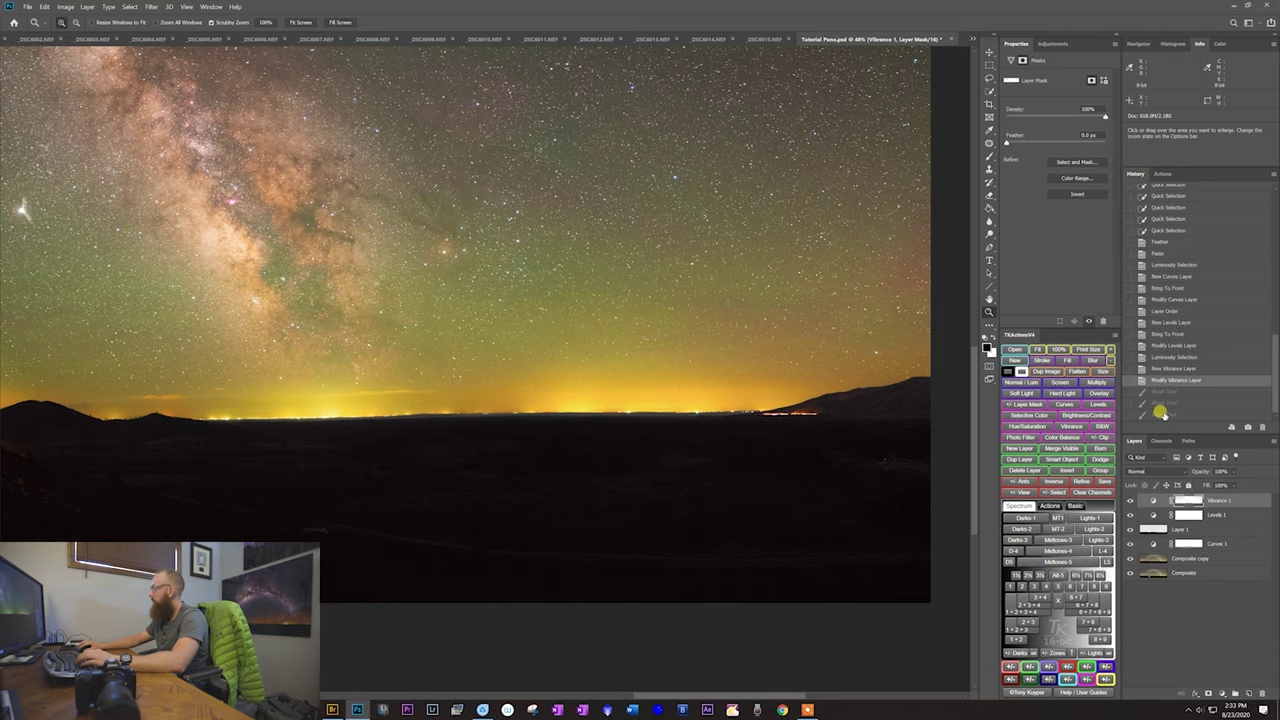
pyautogui.click(1161, 413)
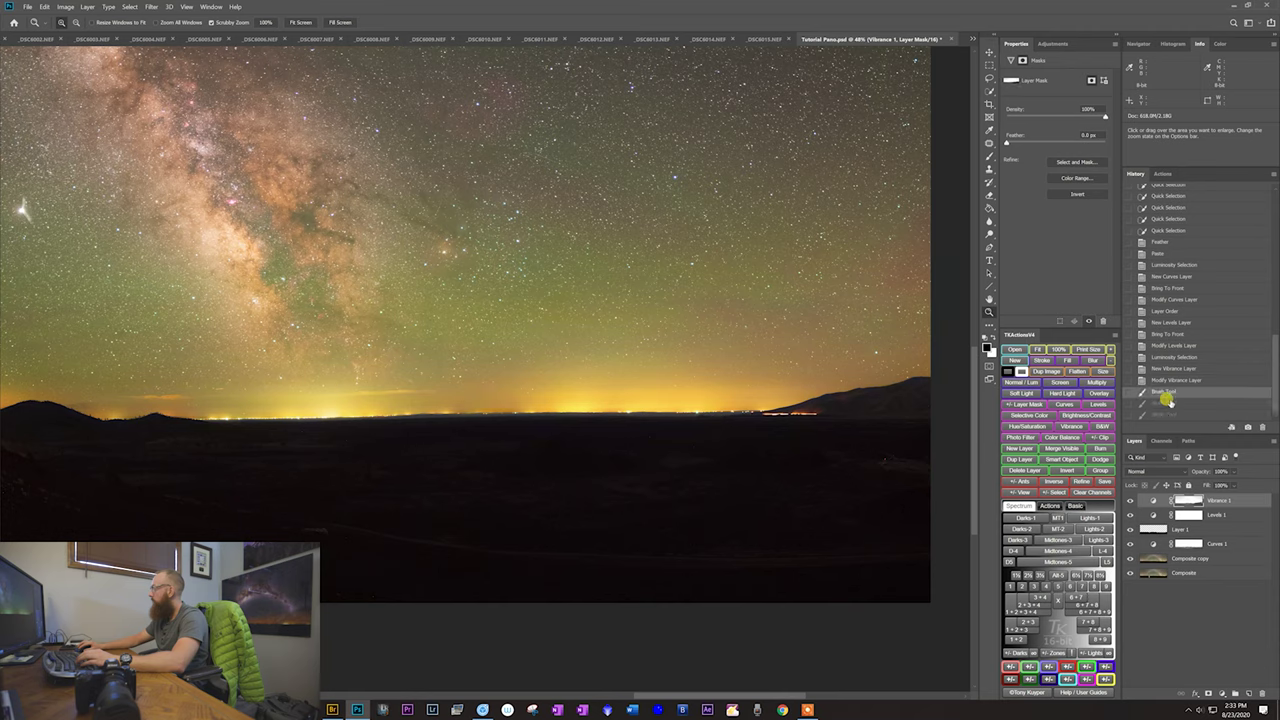
pyautogui.click(1170, 414)
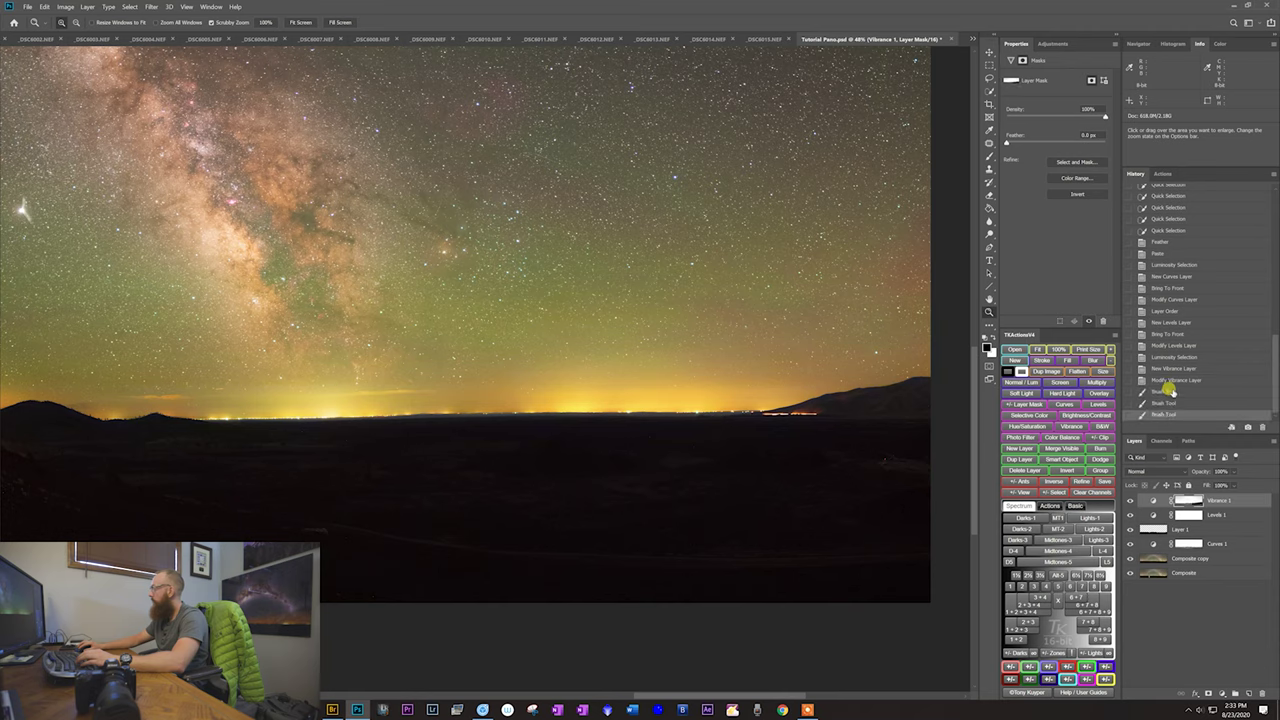
pyautogui.click(1167, 381)
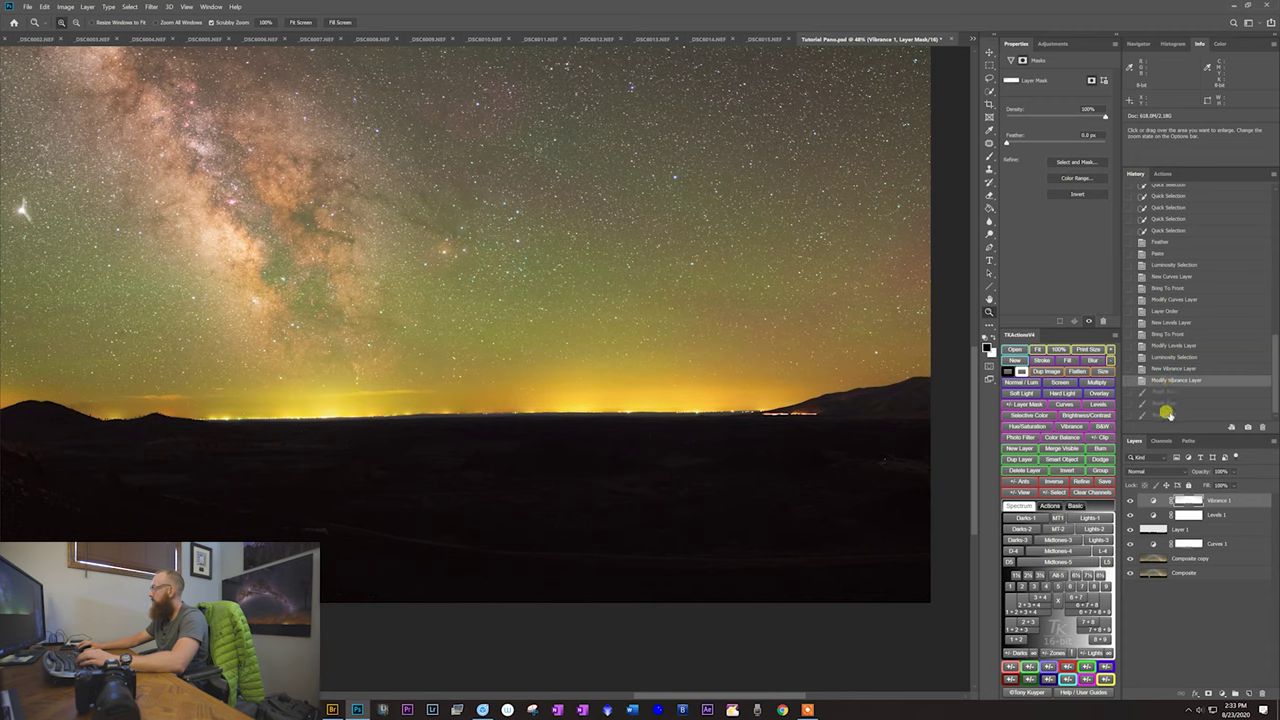
pyautogui.click(1167, 413)
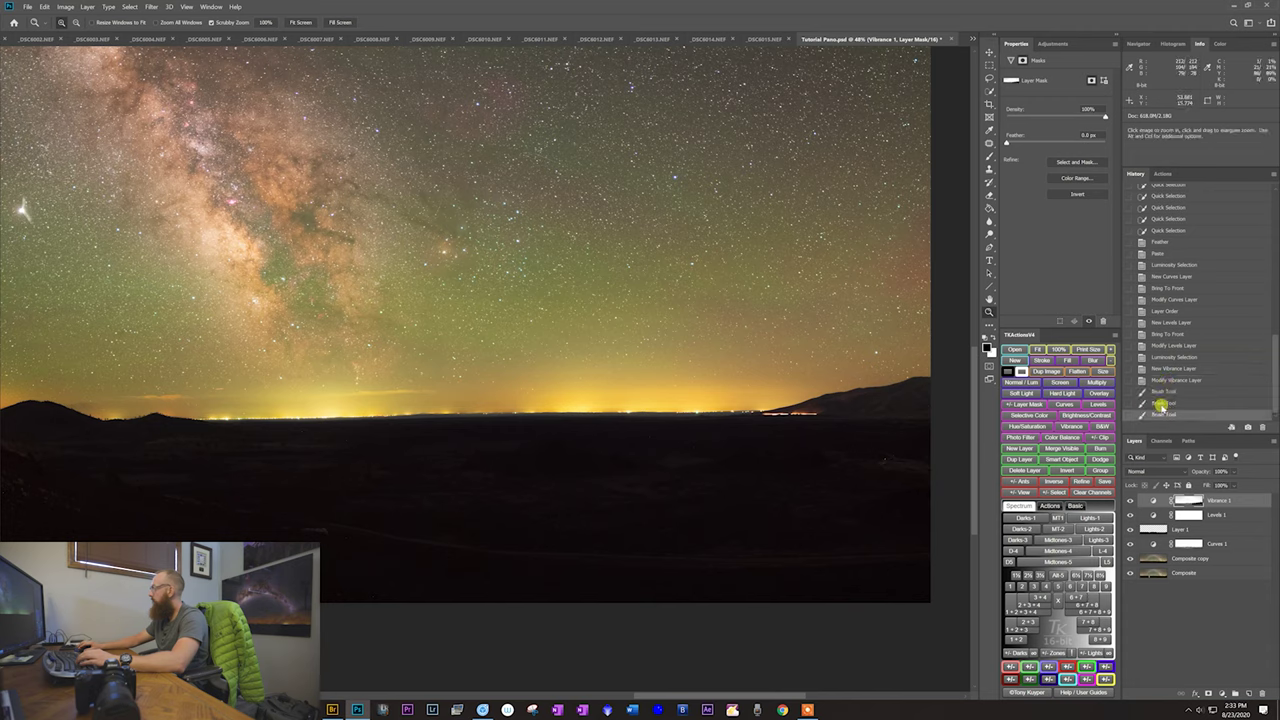
pyautogui.click(1170, 381)
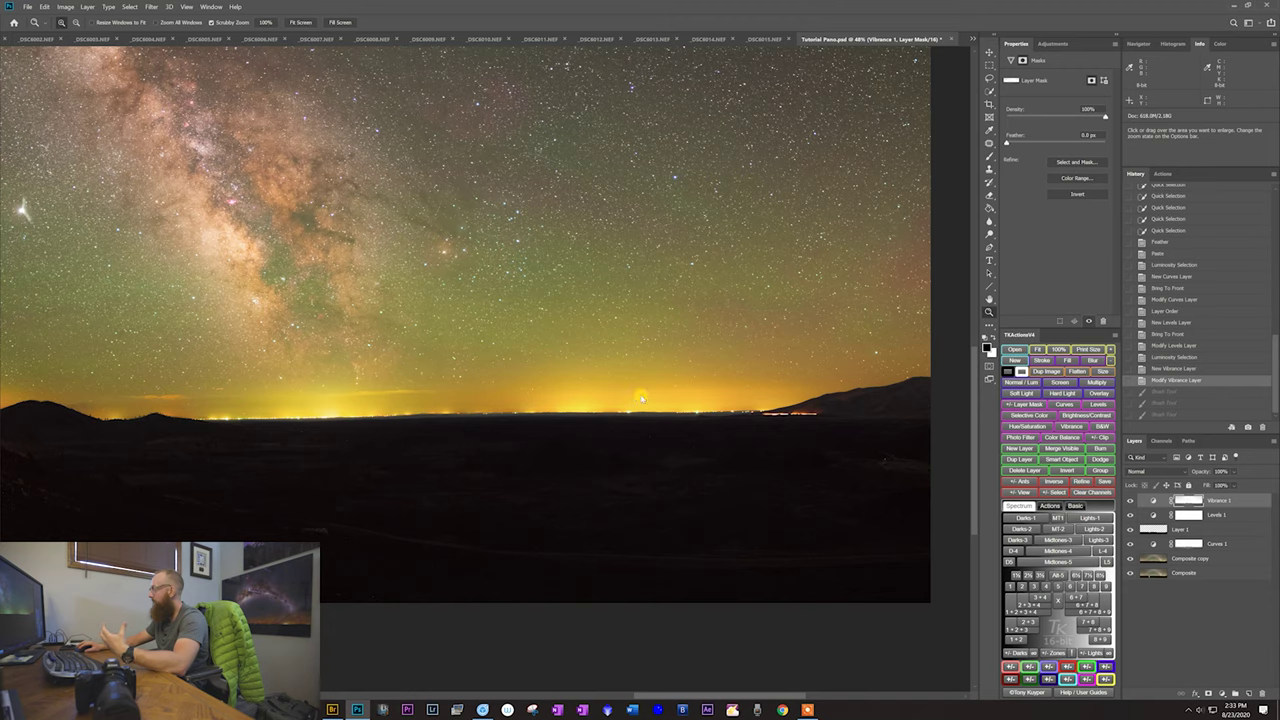
pyautogui.click(1161, 412)
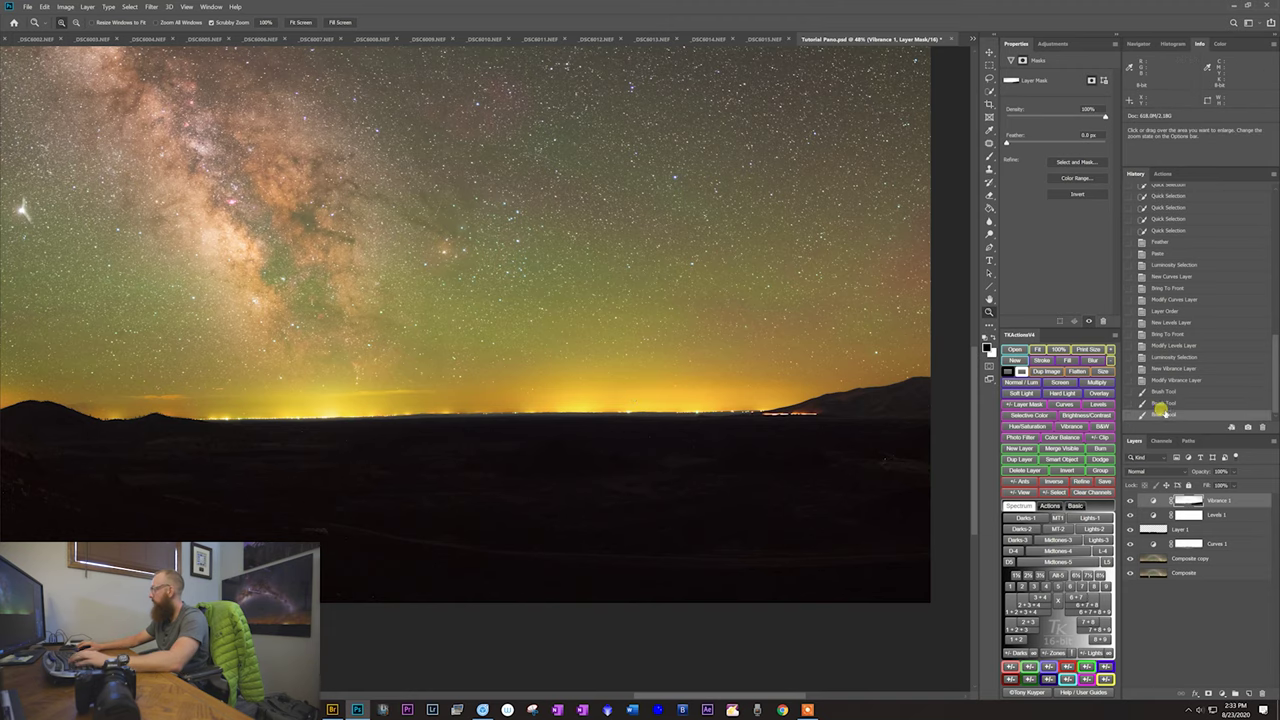
# Step: Compare the whole panorama with the Vibrance 1 layer hidden and shown, and examine the colors along the Milky Way arch and horizon
pyautogui.moveTo(700, 372); pyautogui.dragTo(652, 375)
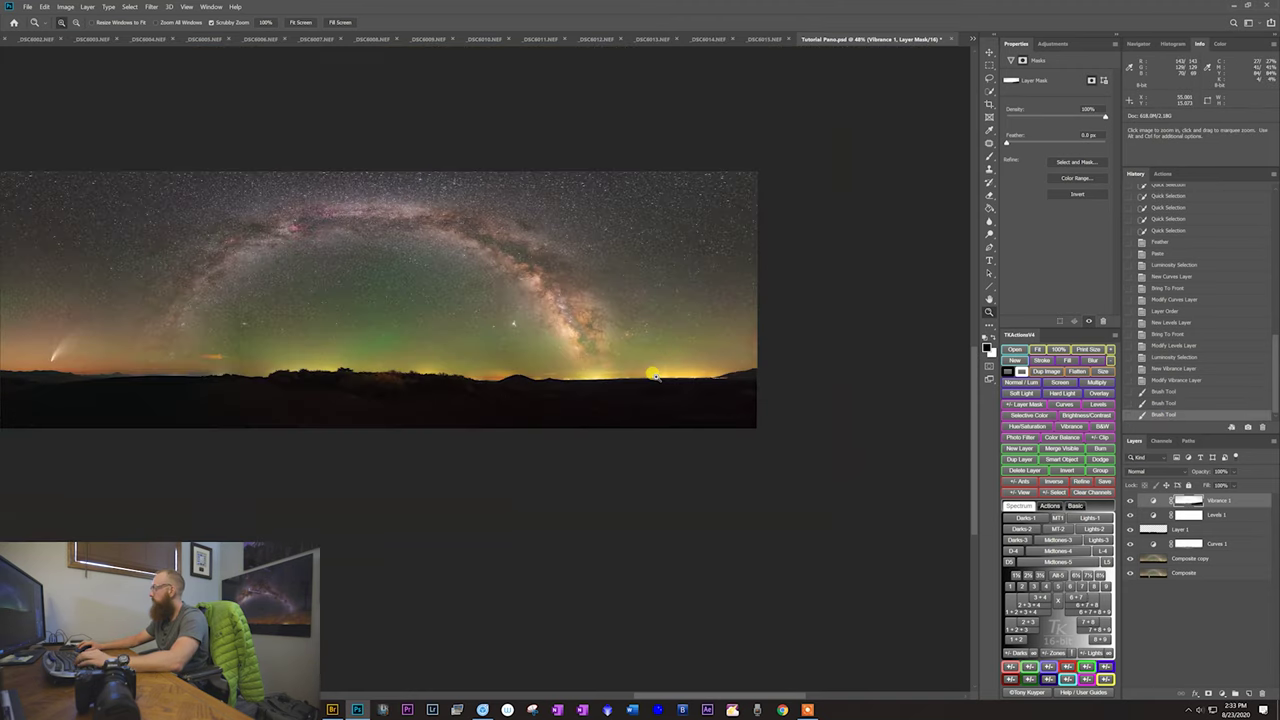
pyautogui.click(1129, 502)
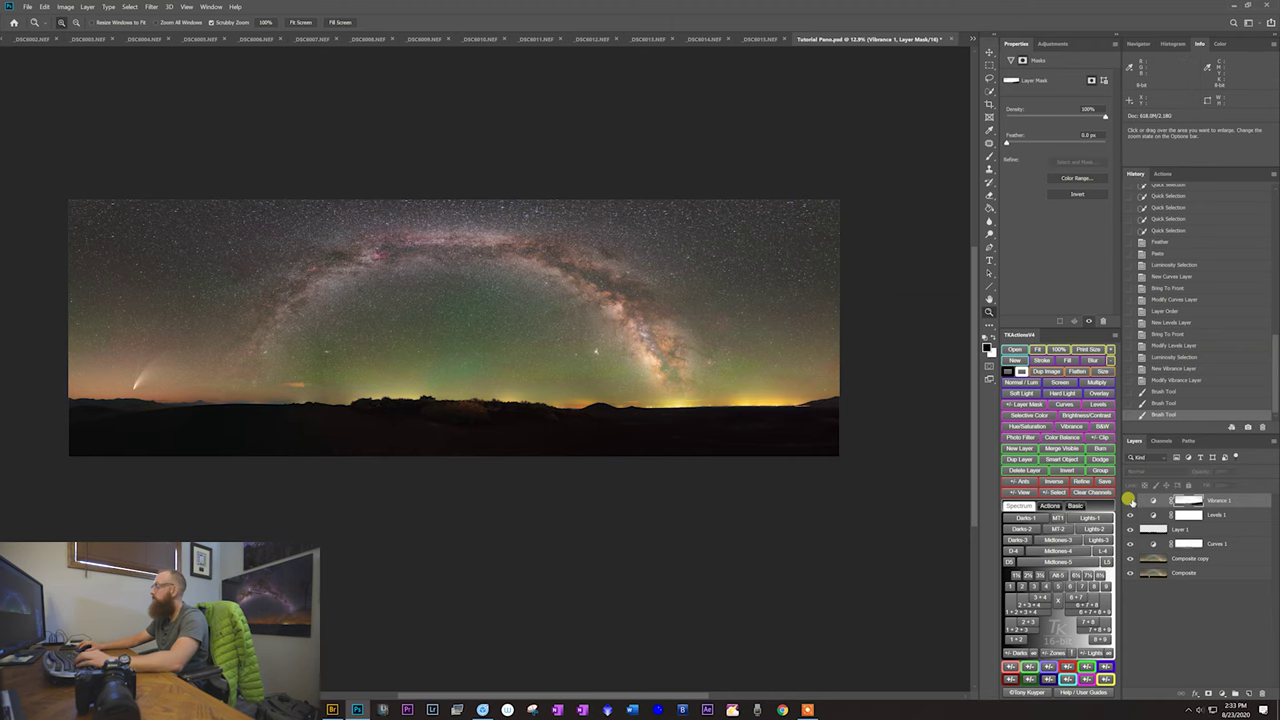
pyautogui.moveTo(559, 335)
pyautogui.mouseDown()
pyautogui.moveTo(571, 337)
pyautogui.moveTo(566, 357)
pyautogui.mouseUp()
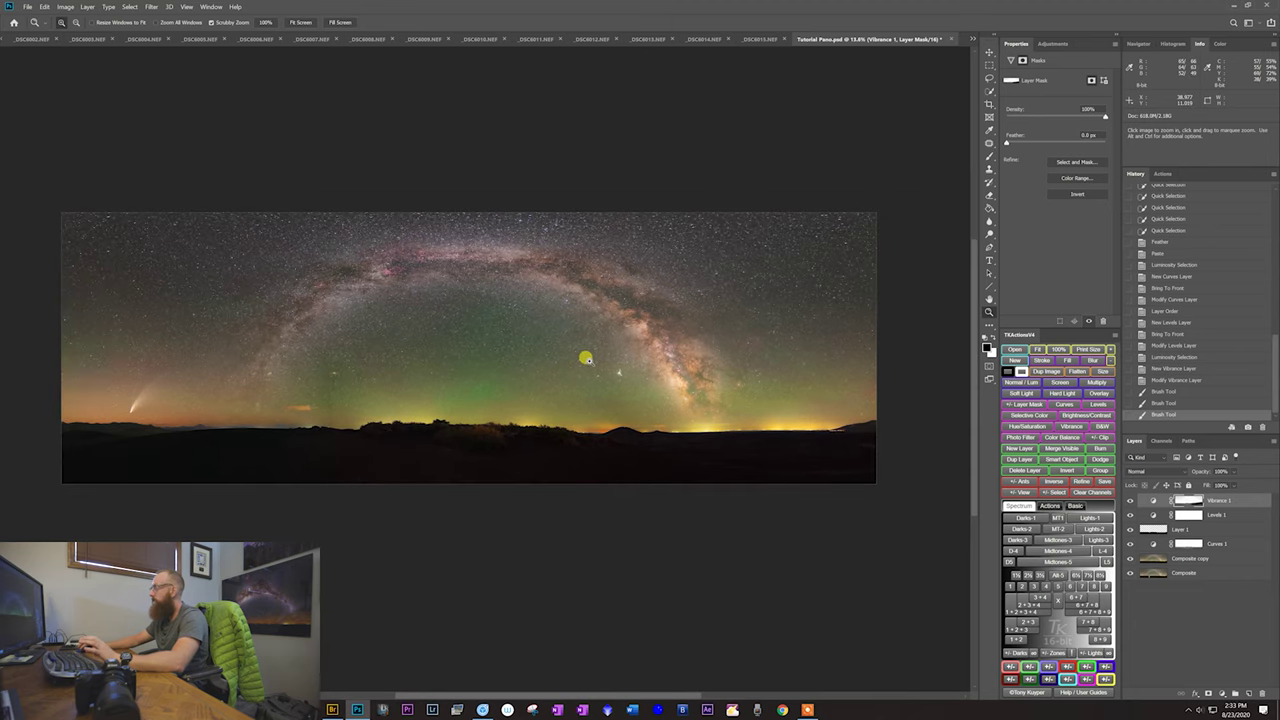
pyautogui.moveTo(370, 276); pyautogui.dragTo(396, 267)
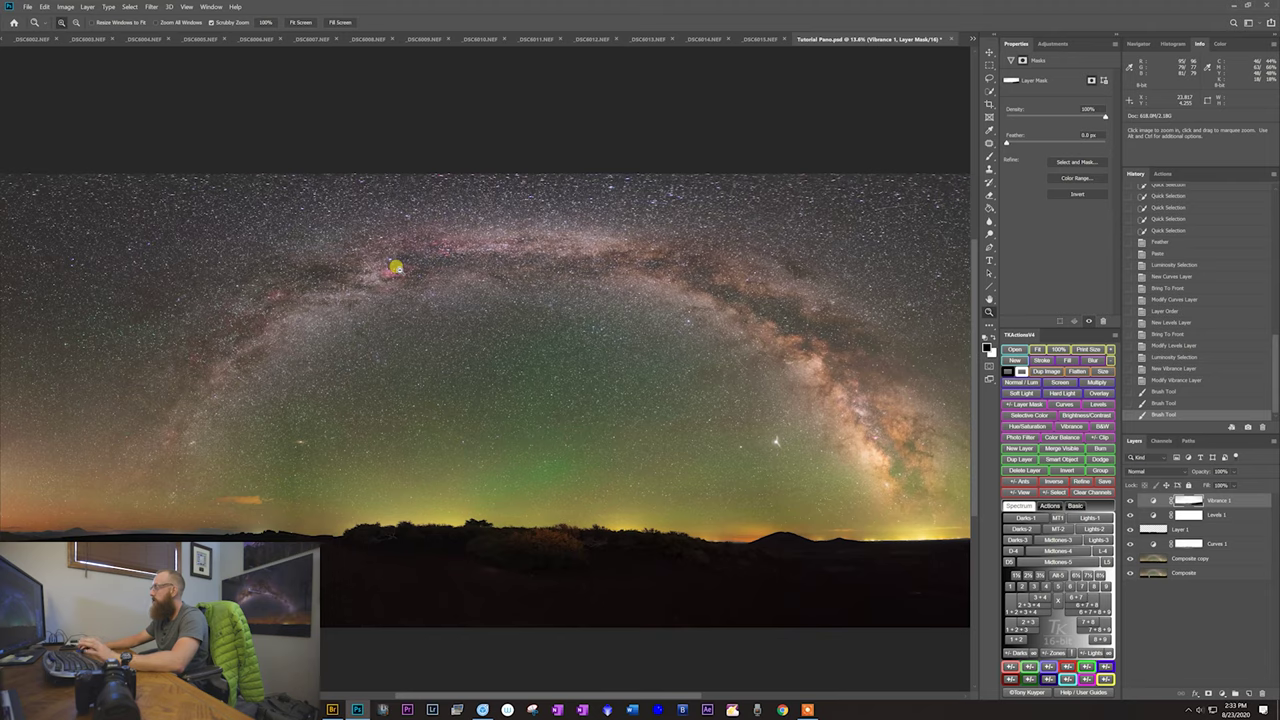
pyautogui.moveTo(397, 269); pyautogui.dragTo(434, 240)
pyautogui.moveTo(541, 218); pyautogui.dragTo(503, 235)
pyautogui.moveTo(568, 287); pyautogui.dragTo(491, 271)
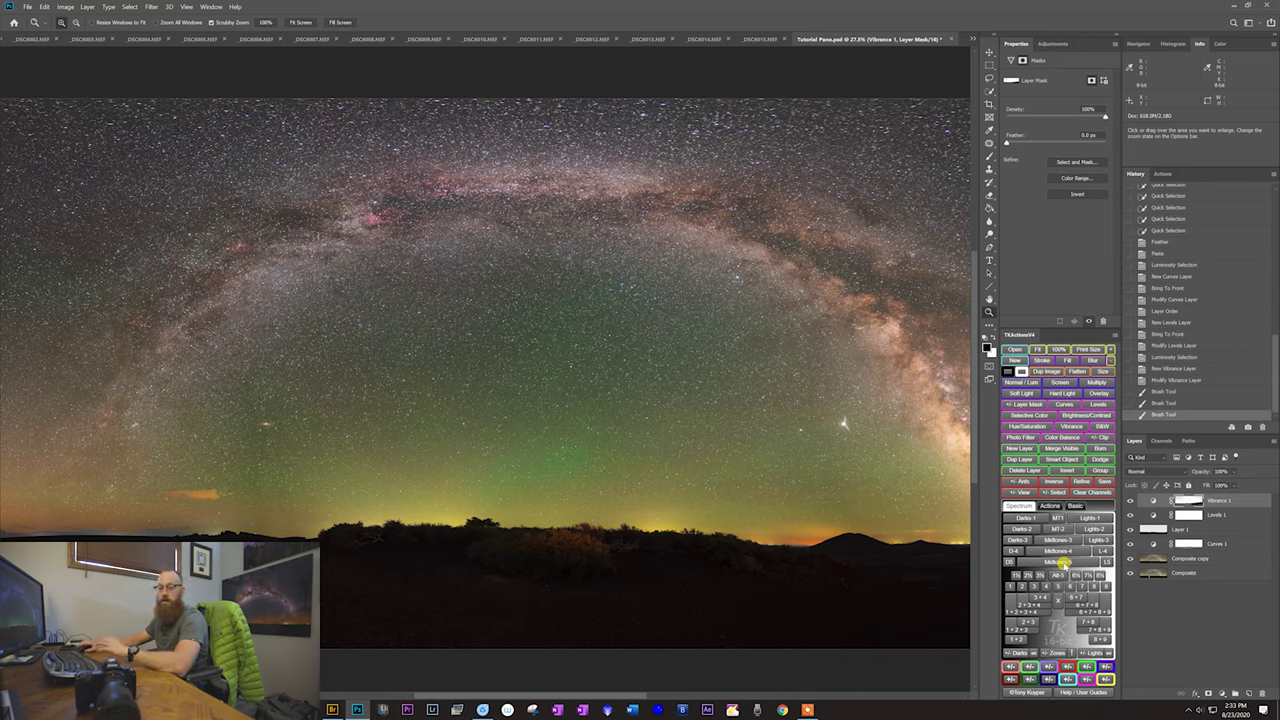
pyautogui.moveTo(600, 488); pyautogui.dragTo(540, 488)
pyautogui.moveTo(714, 496); pyautogui.dragTo(614, 466)
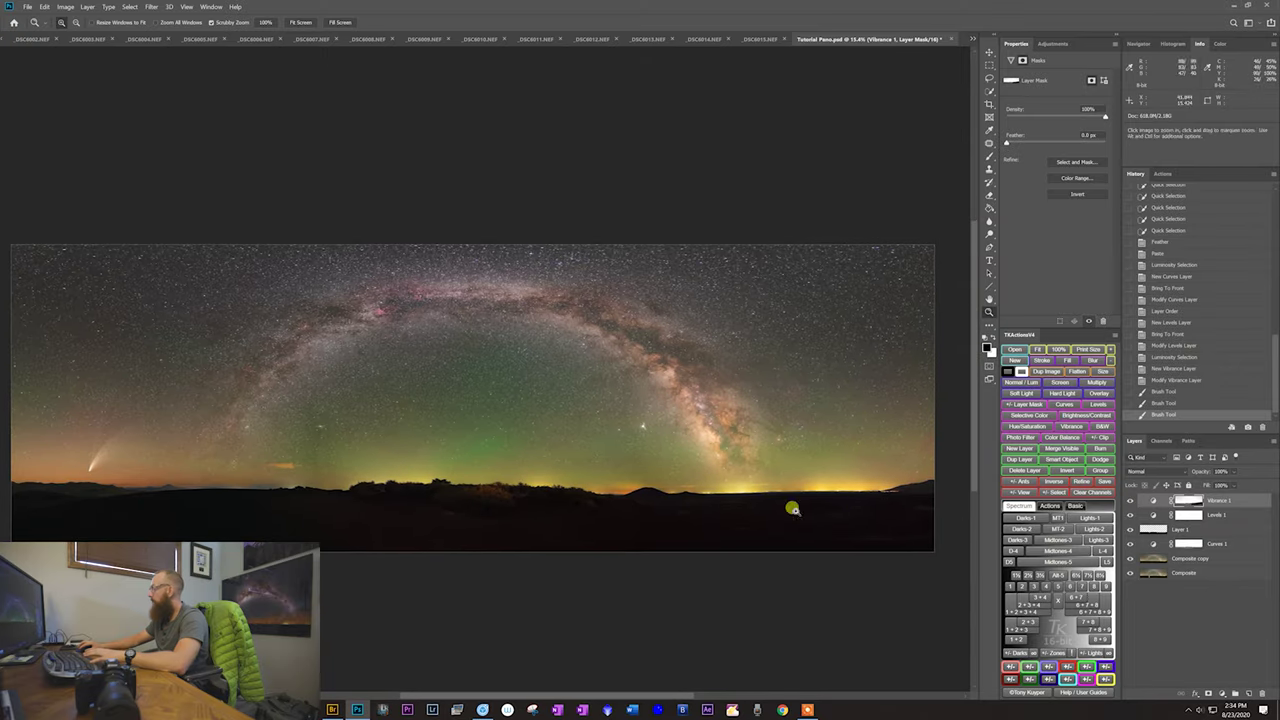
# Step: Add a Selective Color adjustment layer above the Vibrance 1 layer
pyautogui.click(1221, 694)
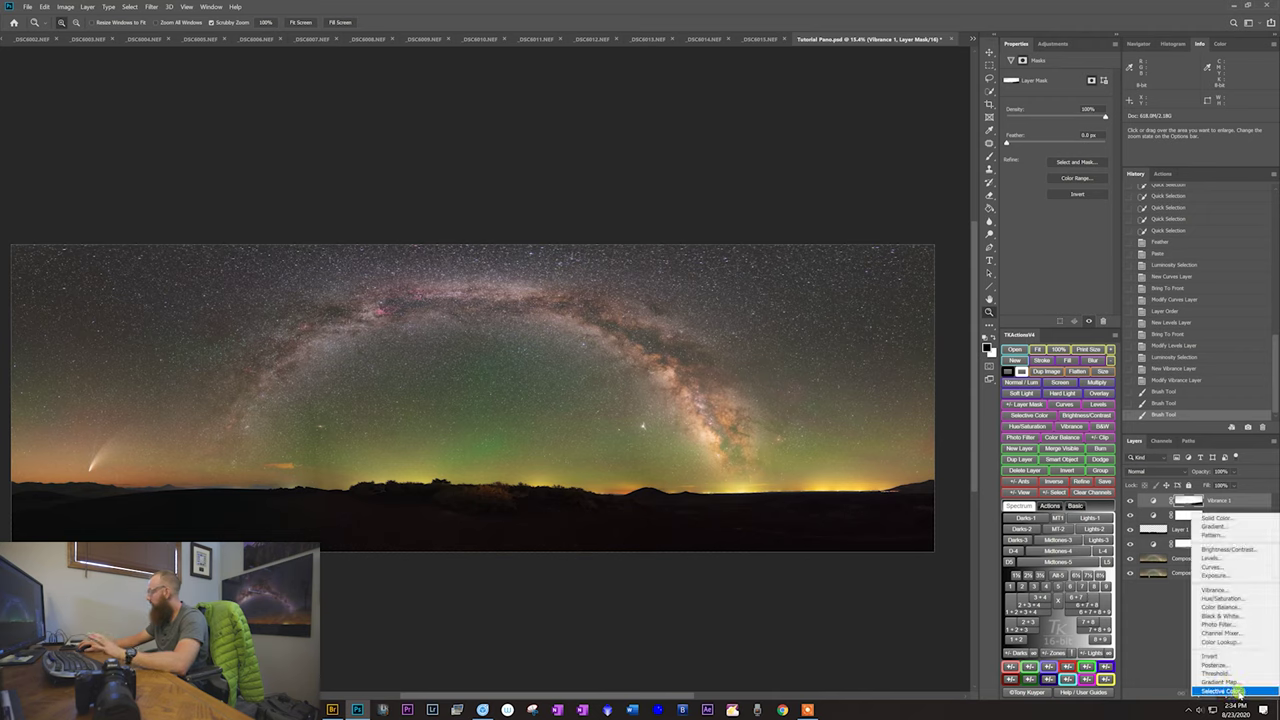
pyautogui.click(1237, 692)
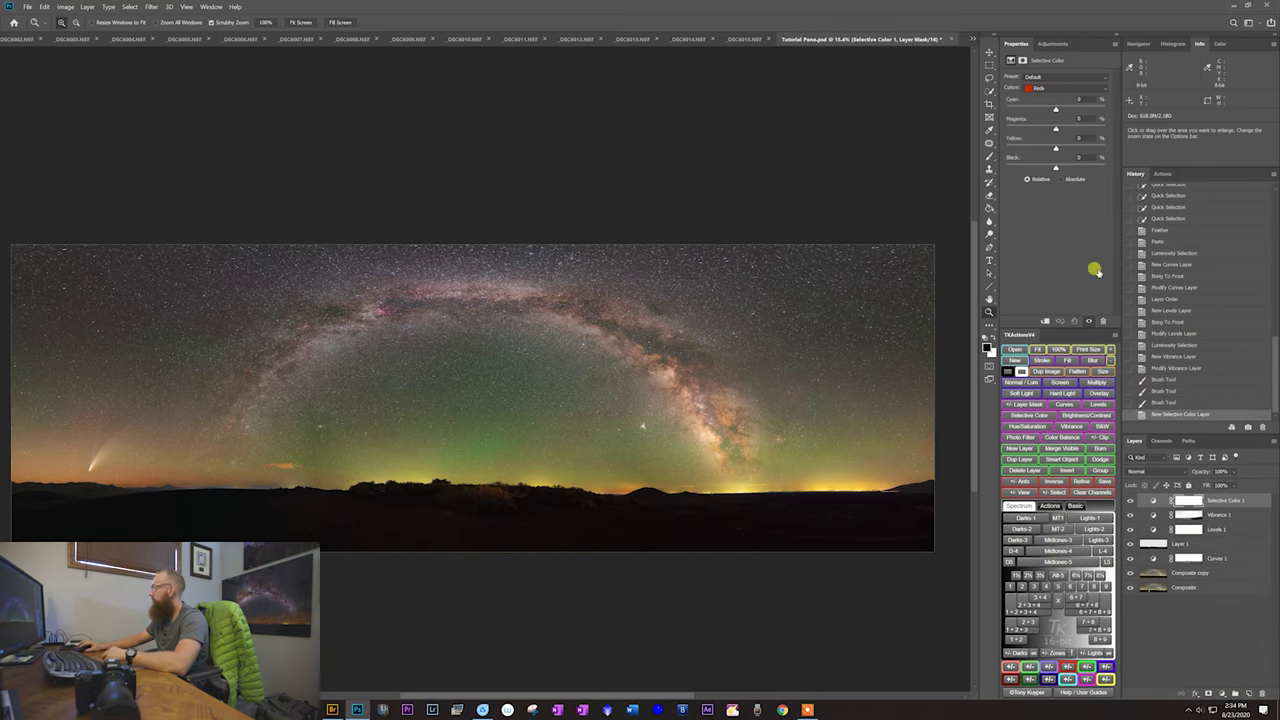
pyautogui.click(403, 303)
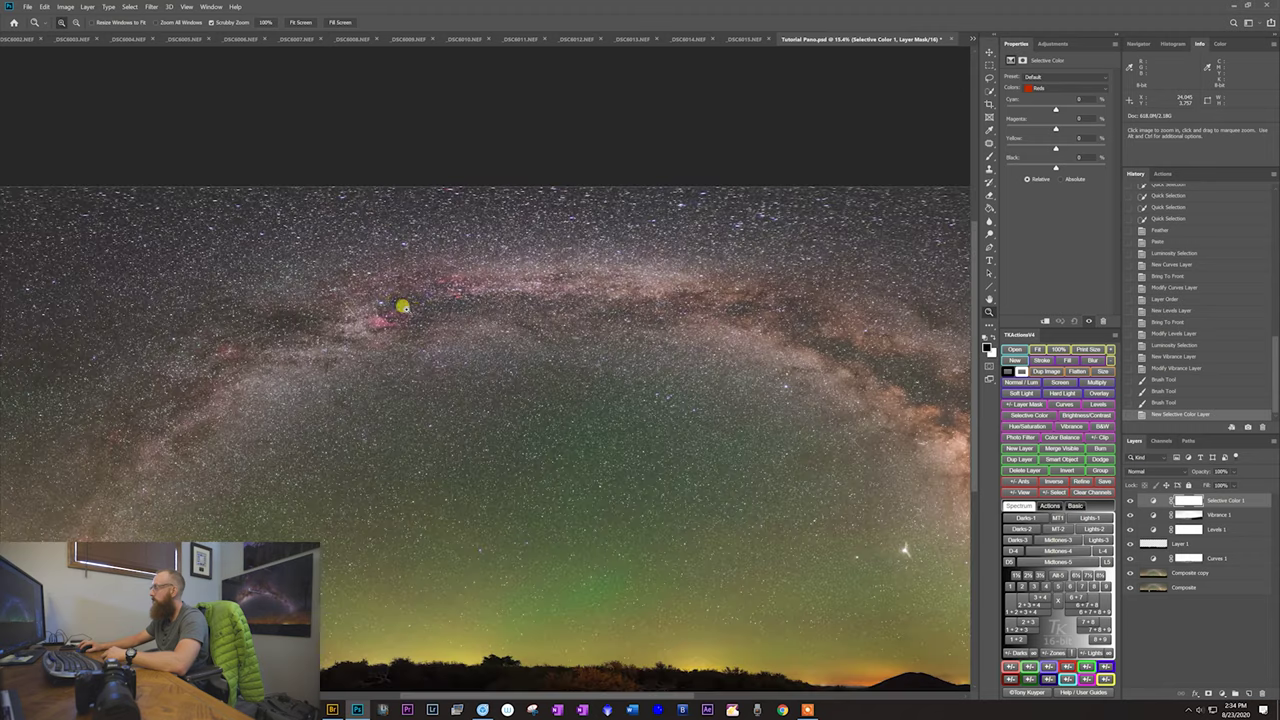
# Step: Set the Reds magenta to +100% in Selective Color 1 and compare the pink nebulae with the layer hidden and shown
pyautogui.click(414, 306)
pyautogui.click(427, 309)
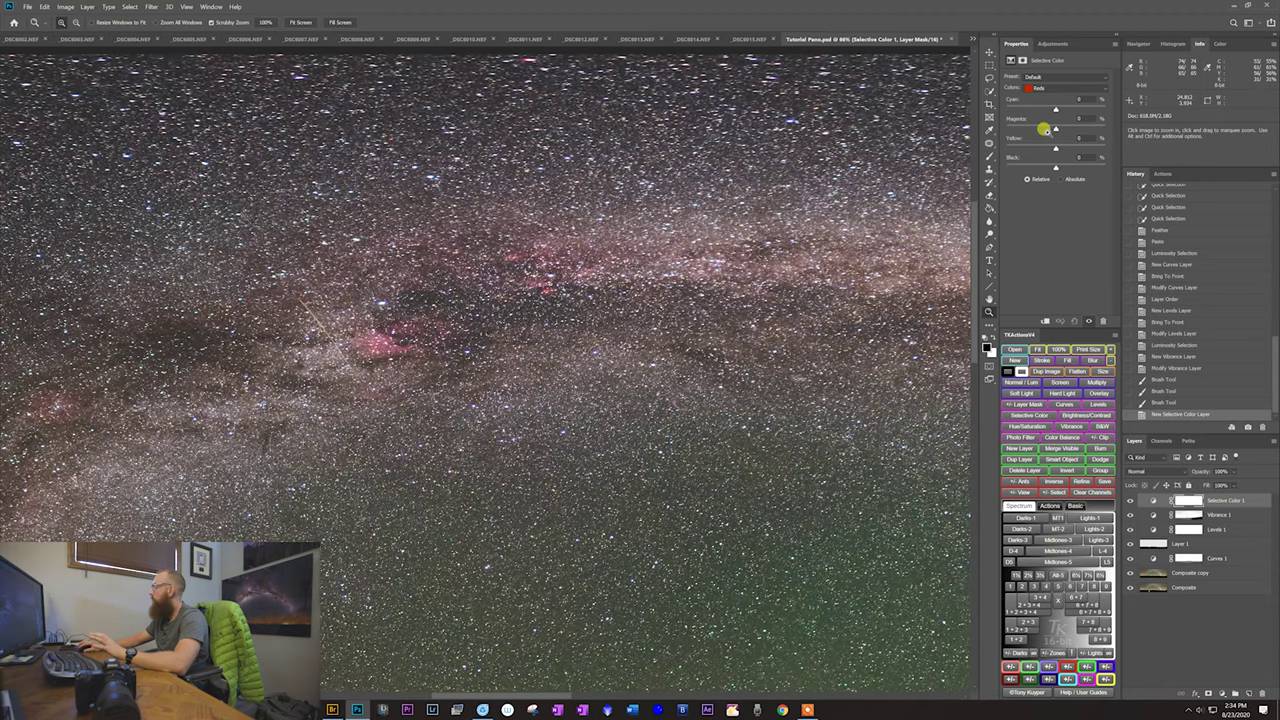
pyautogui.moveTo(1056, 128); pyautogui.dragTo(1063, 130)
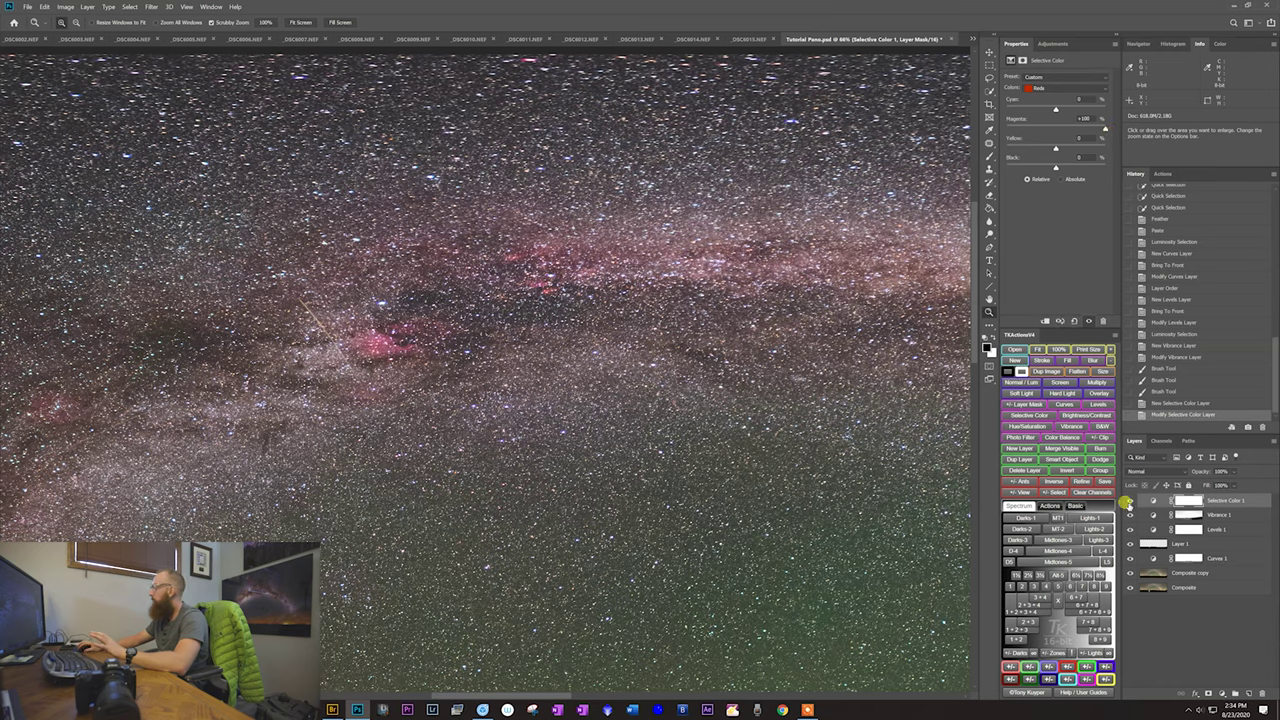
pyautogui.click(1128, 502)
pyautogui.click(1127, 501)
pyautogui.click(1127, 501)
pyautogui.click(1127, 501)
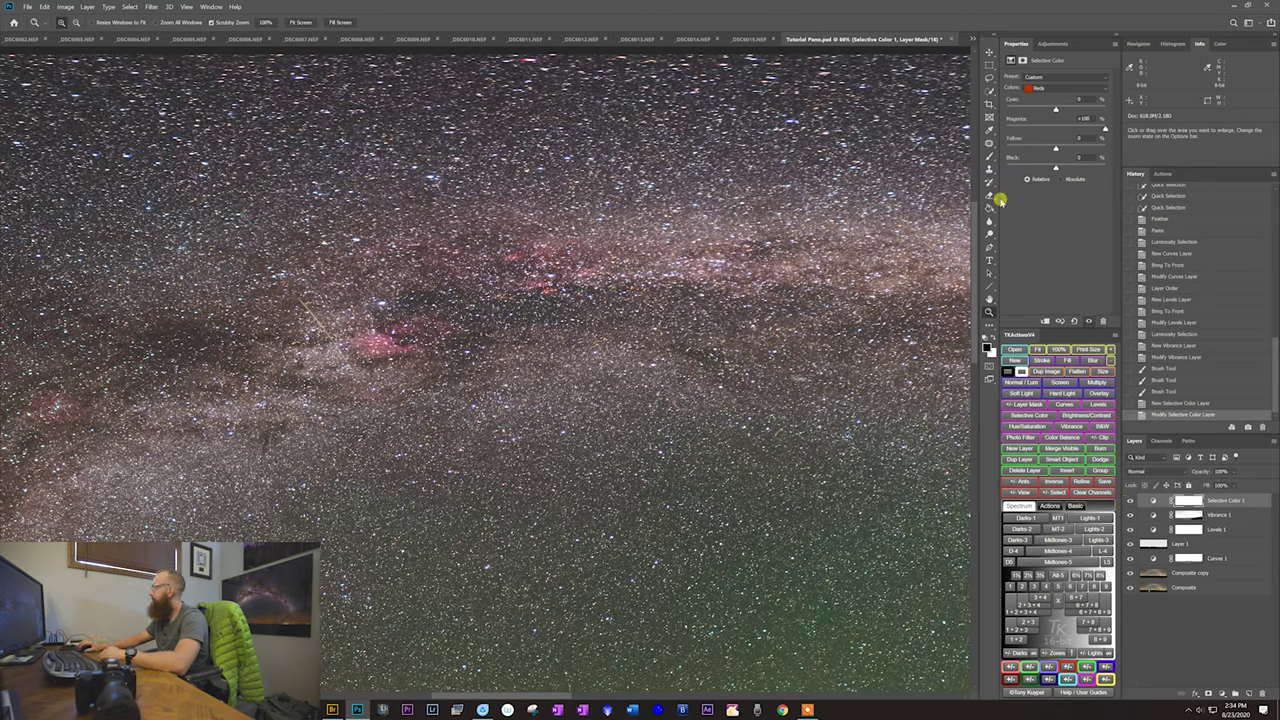
# Step: Set the Reds cyan to -100% and compare the whole panorama with the Selective Color 1 layer hidden and shown
pyautogui.moveTo(1055, 111); pyautogui.dragTo(1047, 110)
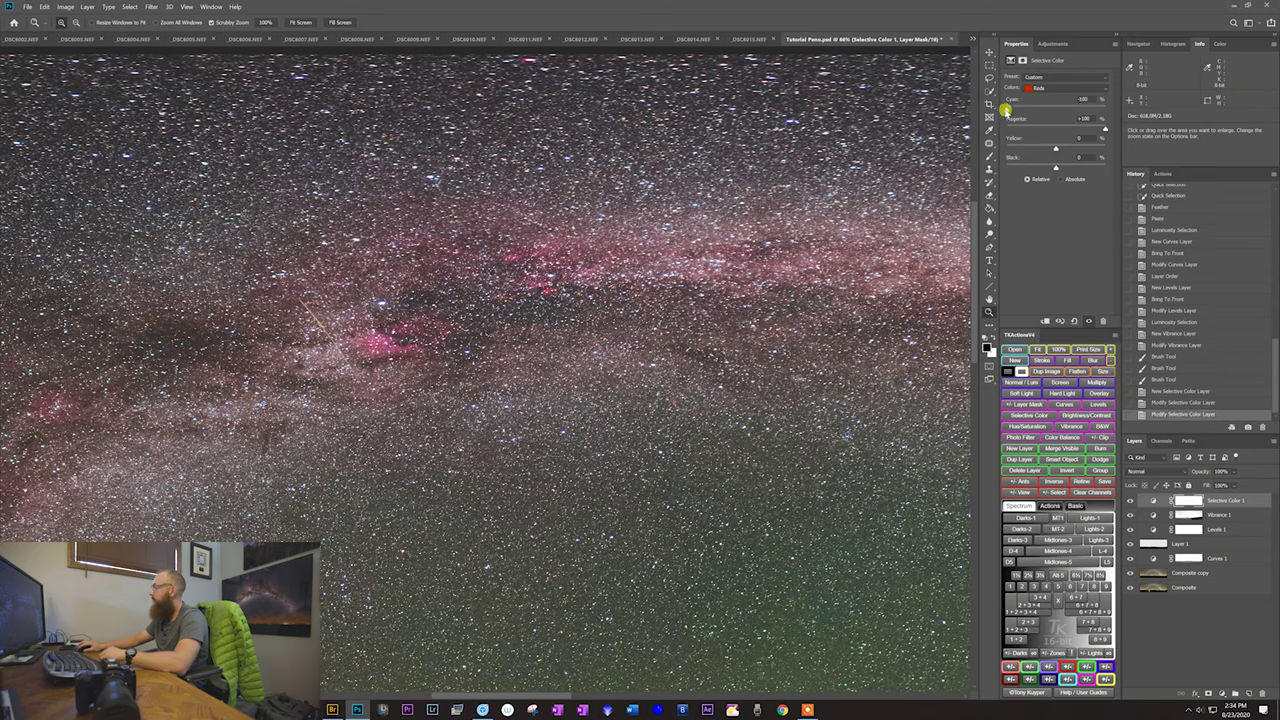
pyautogui.moveTo(418, 365); pyautogui.dragTo(330, 369)
pyautogui.moveTo(580, 406); pyautogui.dragTo(602, 406)
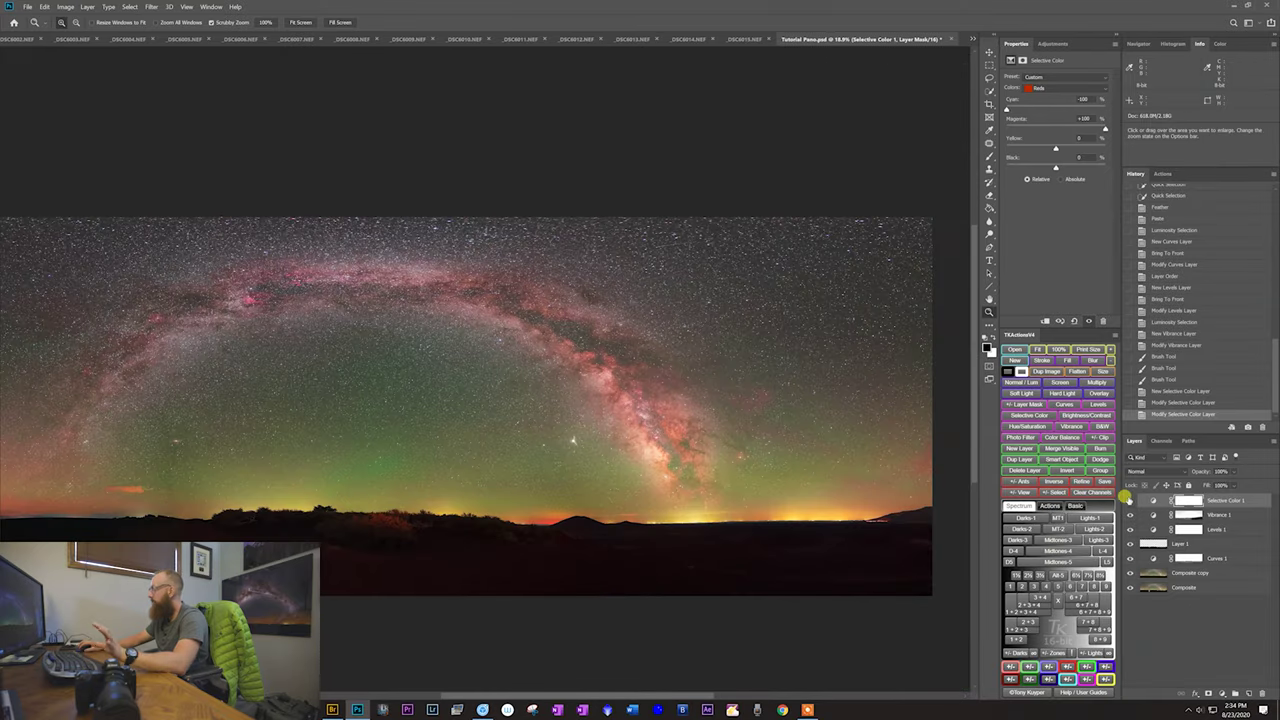
pyautogui.click(1130, 500)
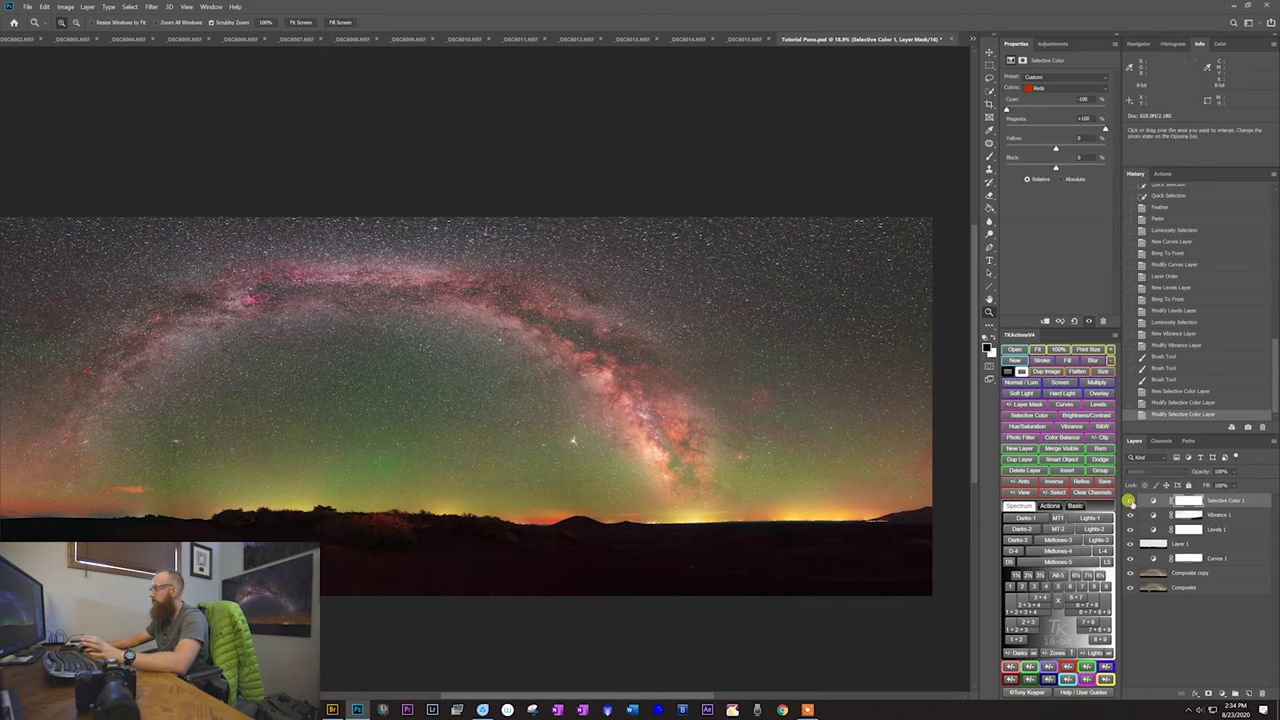
pyautogui.click(1130, 500)
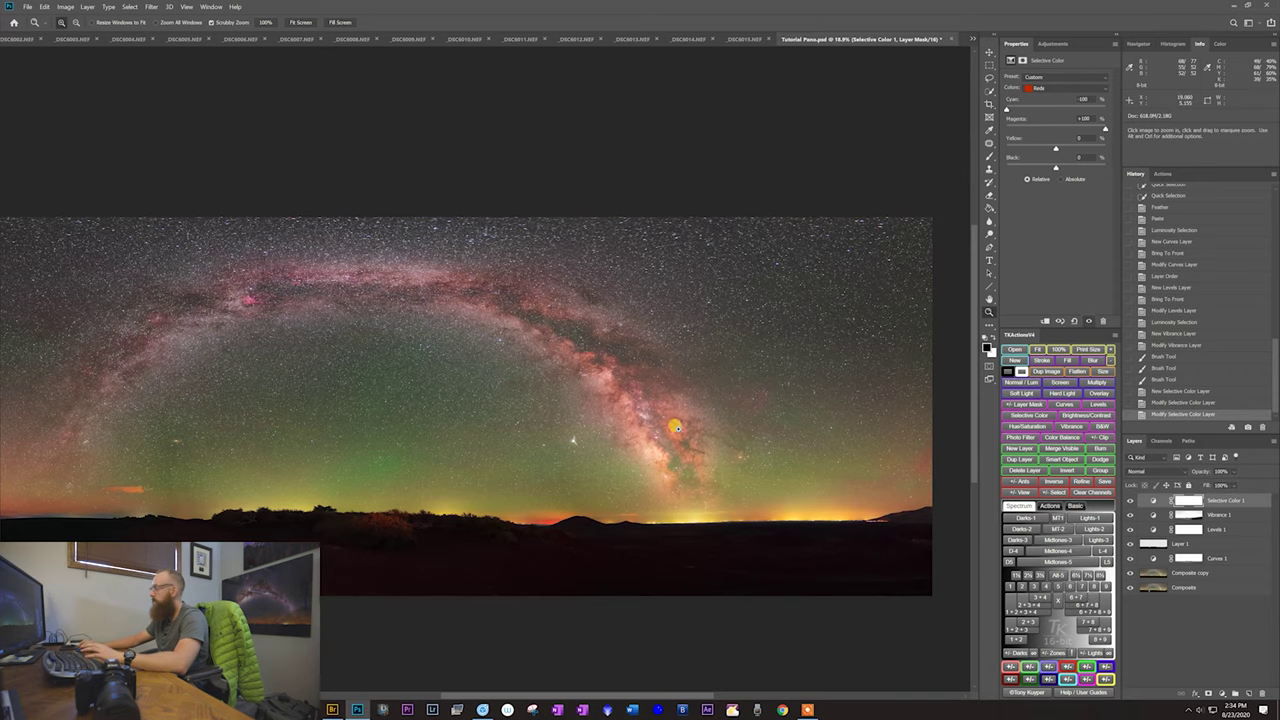
pyautogui.moveTo(371, 443); pyautogui.dragTo(551, 439)
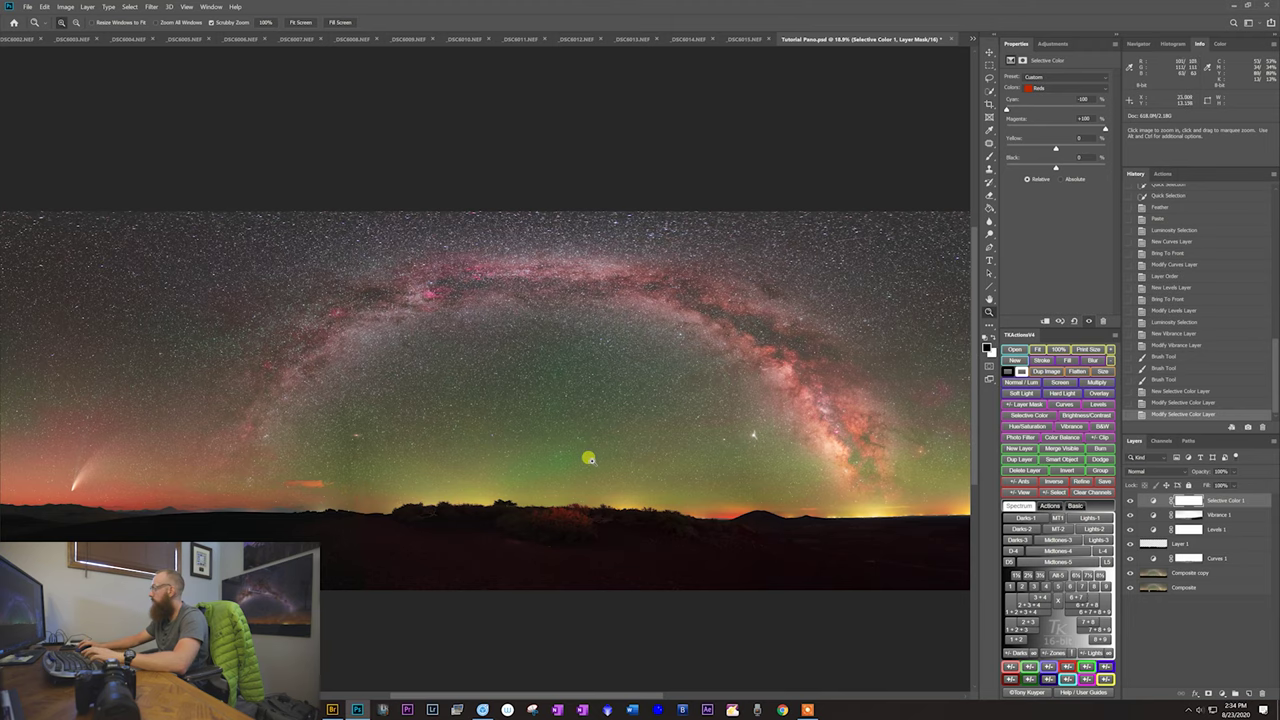
pyautogui.moveTo(589, 457); pyautogui.dragTo(573, 461)
pyautogui.moveTo(716, 427); pyautogui.dragTo(634, 424)
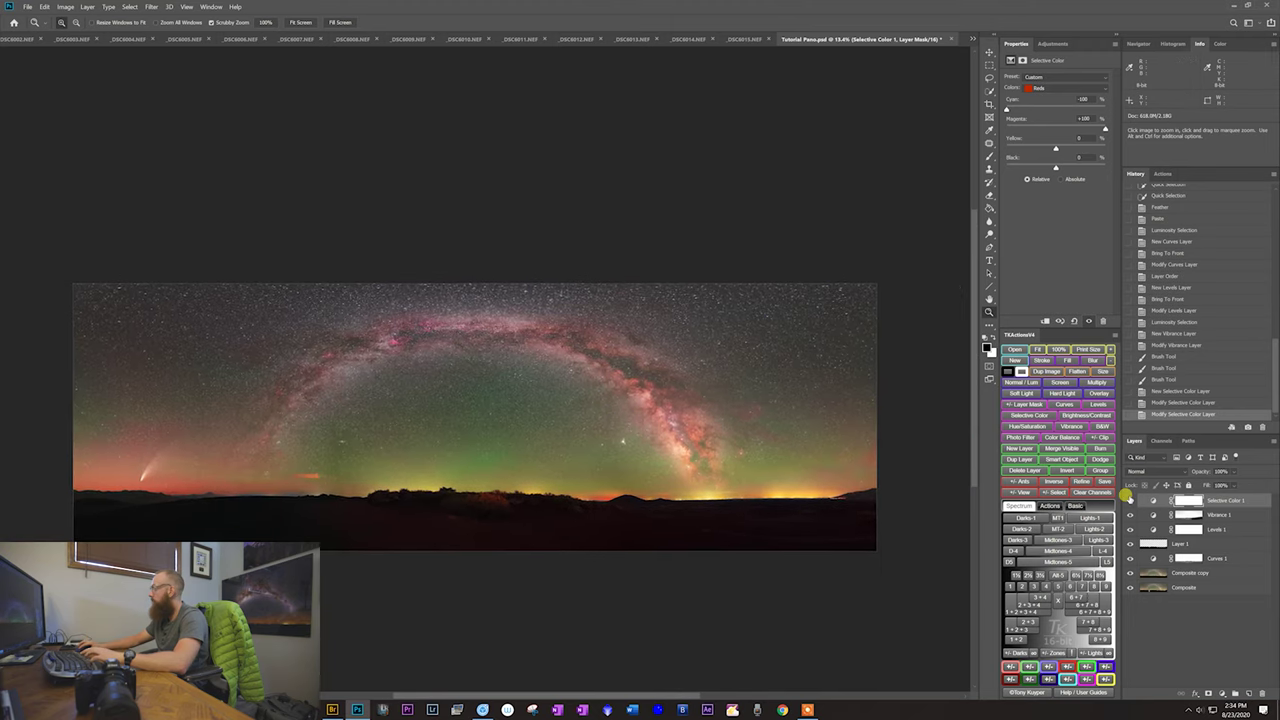
# Step: Paint black across the entire Selective Color 1 mask with a very large soft brush at 100% opacity
pyautogui.click(1183, 500)
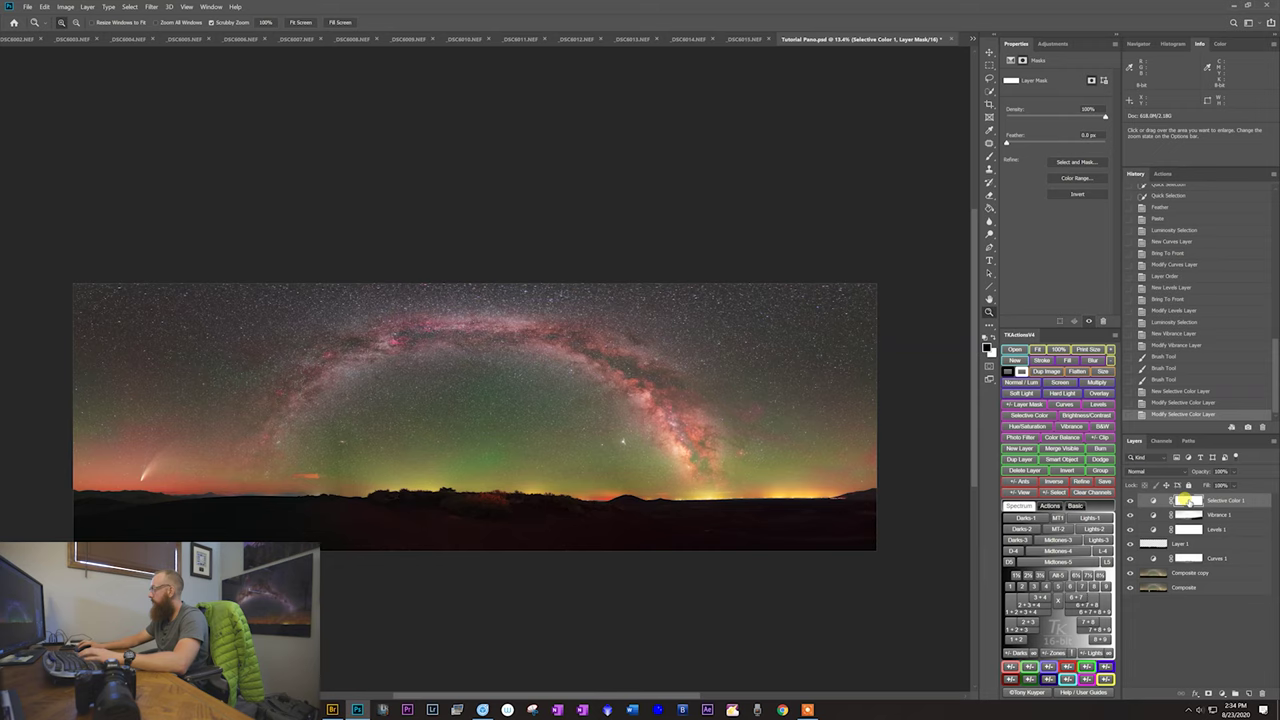
pyautogui.press('b')
pyautogui.moveTo(179, 364); pyautogui.dragTo(212, 363)
pyautogui.press('0')
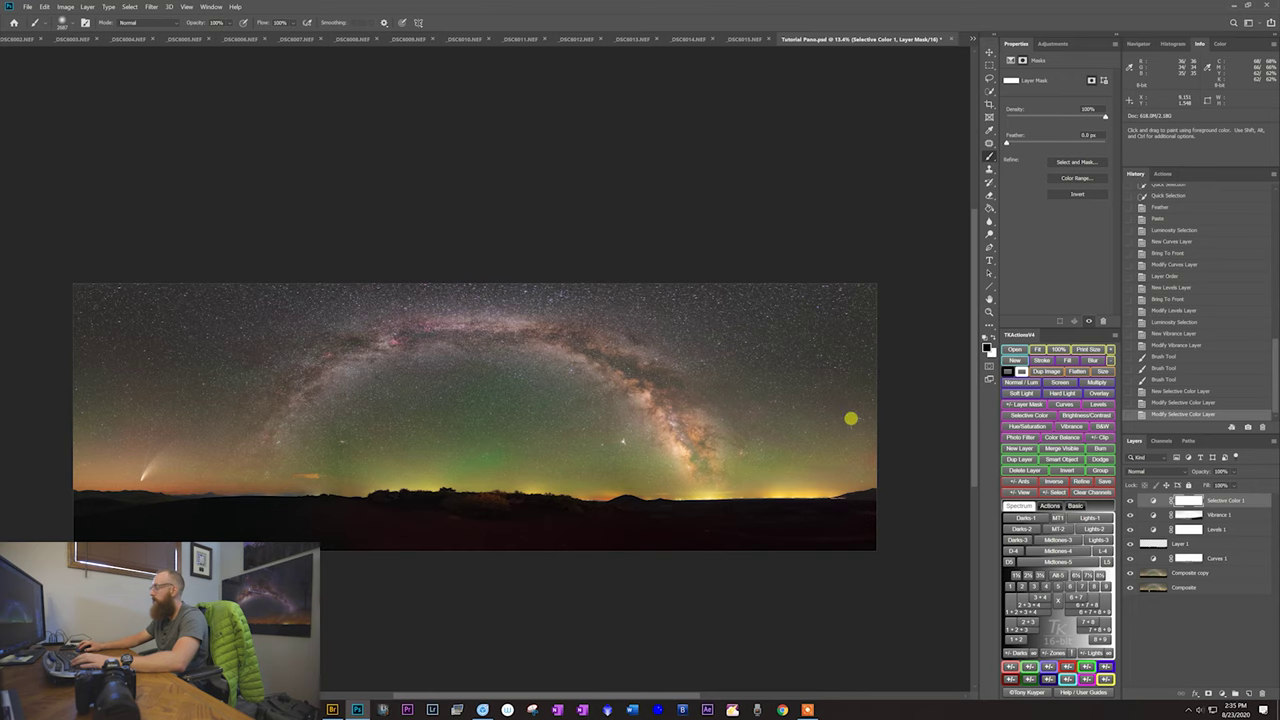
pyautogui.moveTo(334, 349)
pyautogui.mouseDown()
pyautogui.moveTo(376, 364)
pyautogui.moveTo(443, 346)
pyautogui.mouseUp()
# Step: Paint white on the Selective Color 1 mask over the large pink nebula in the arch with a 324 px soft brush
pyautogui.press('z')
pyautogui.press('b')
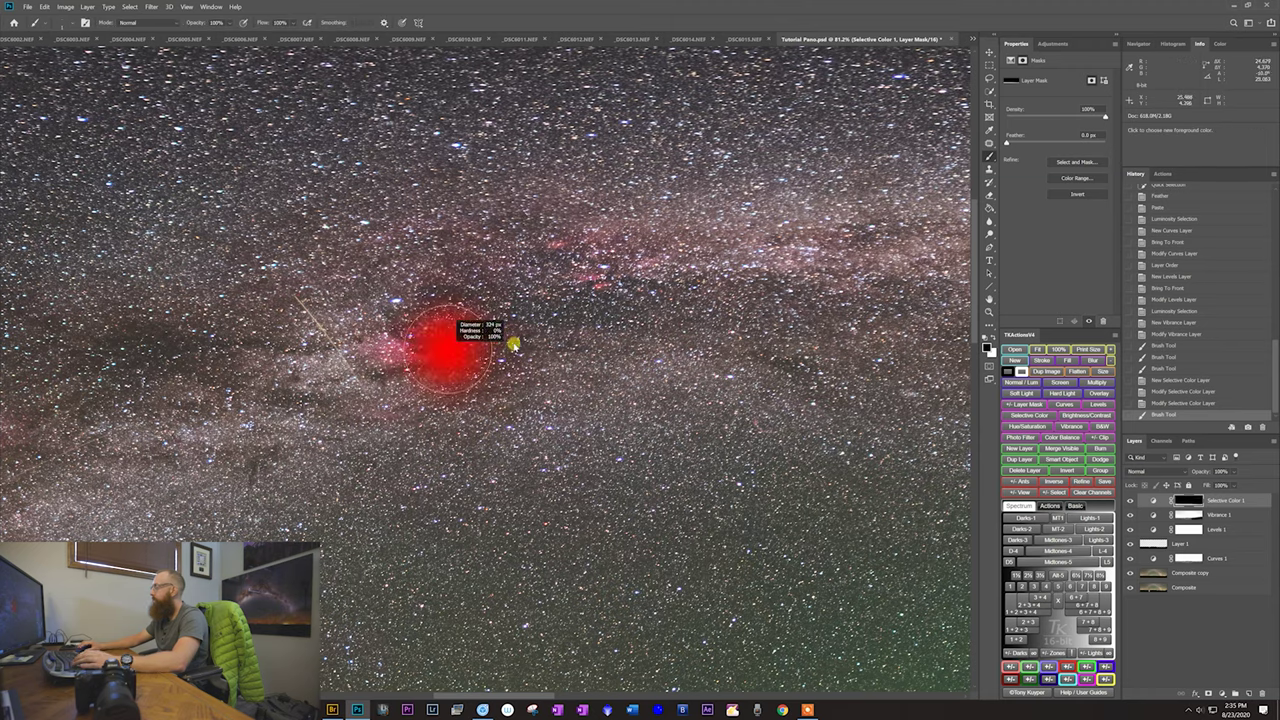
pyautogui.rightClick(516, 344)
pyautogui.rightClick(431, 349)
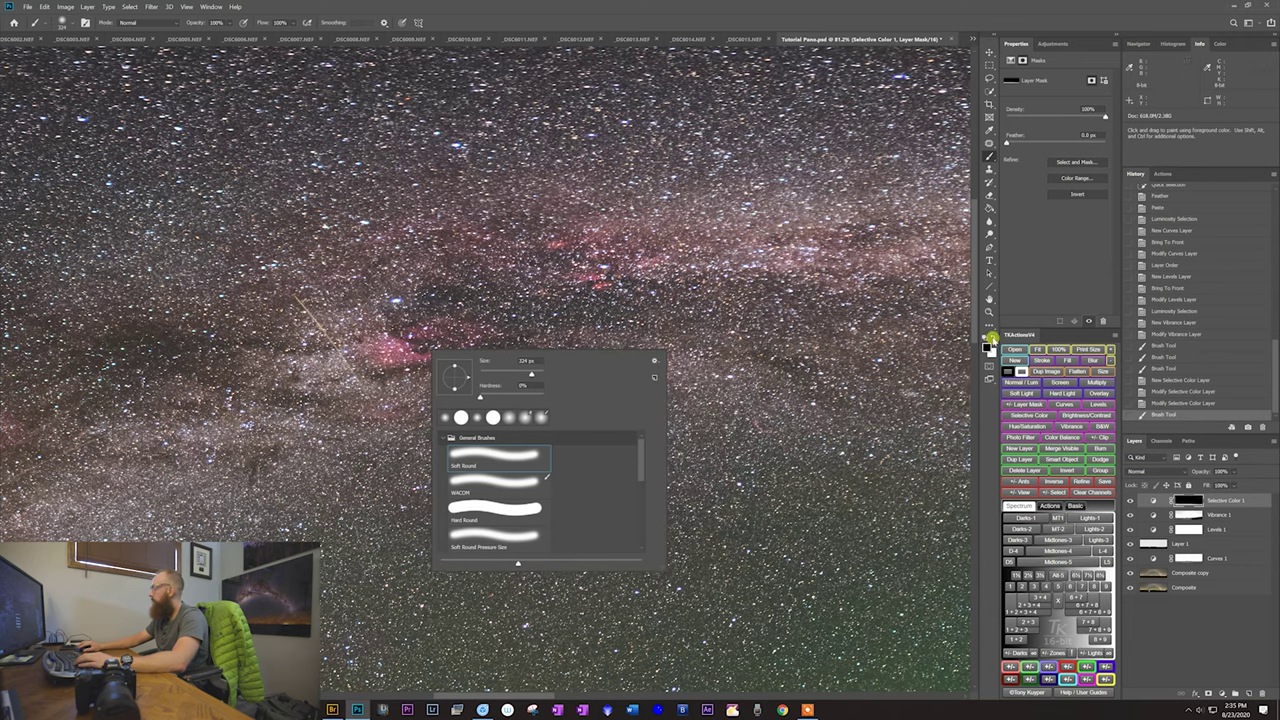
pyautogui.click(992, 338)
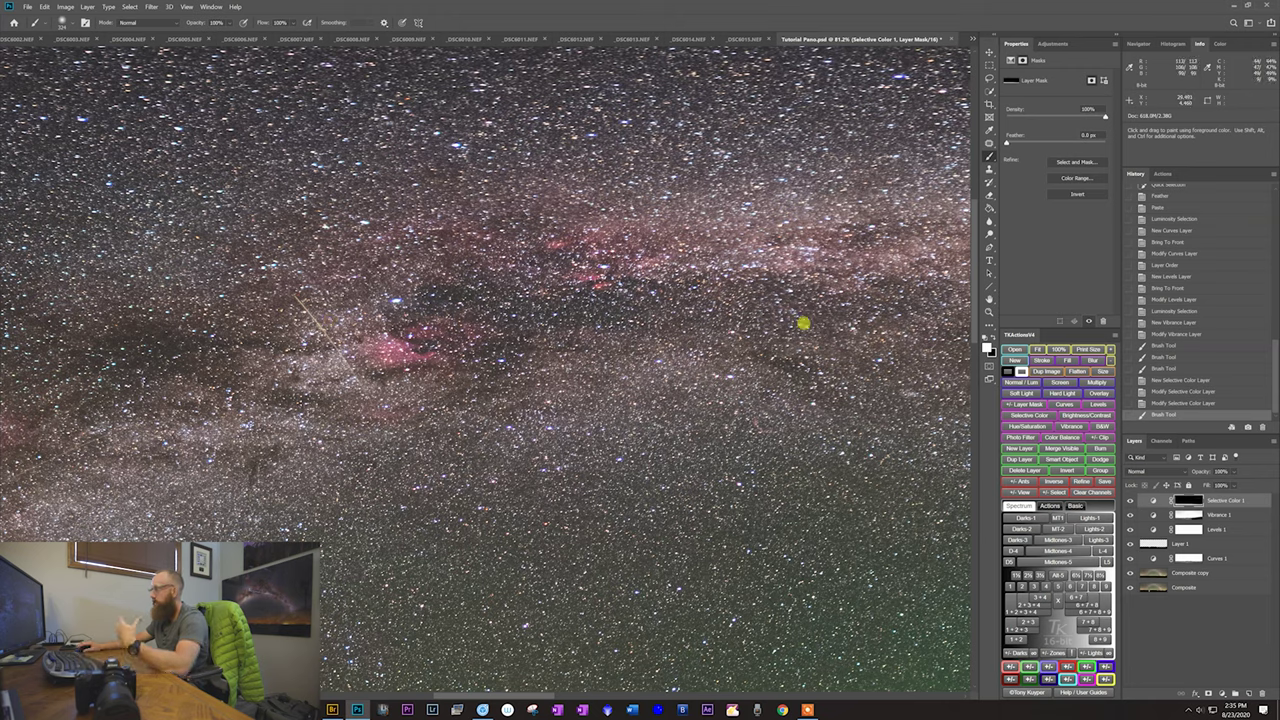
pyautogui.click(390, 316)
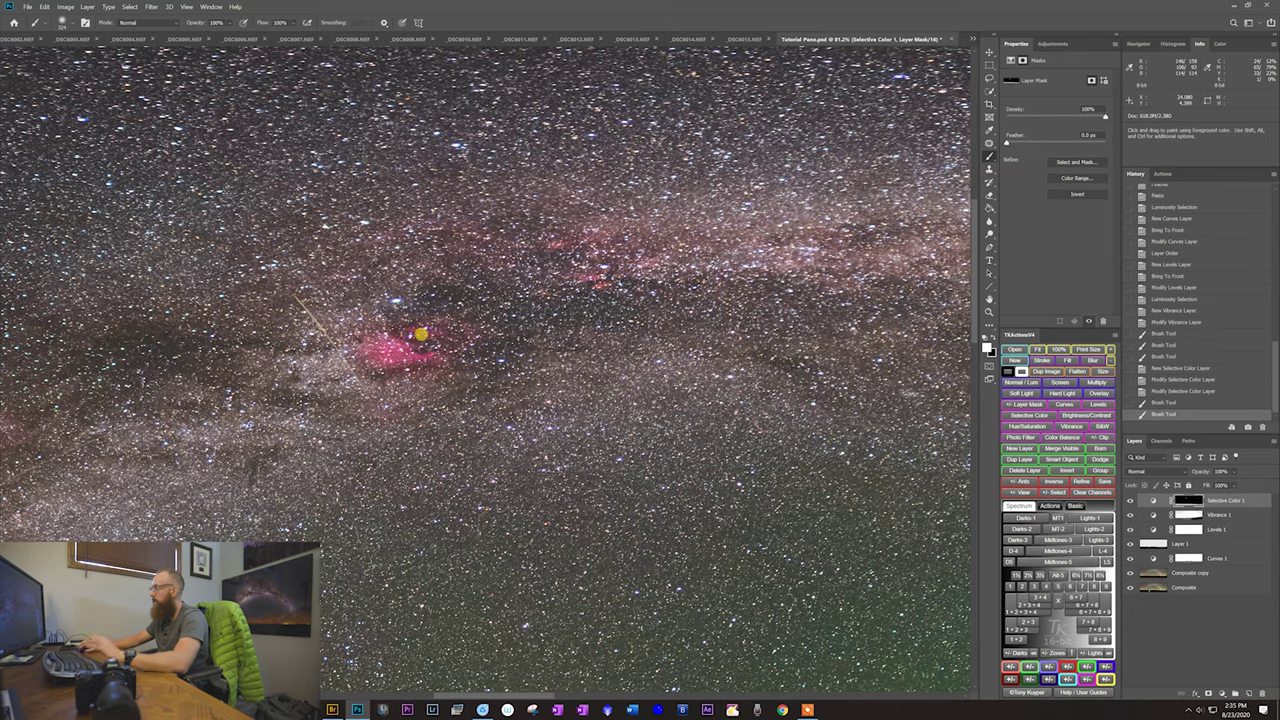
# Step: Paint white with a smaller soft brush over the red nebula patches beside and below the large pink nebula
pyautogui.rightClick(586, 268)
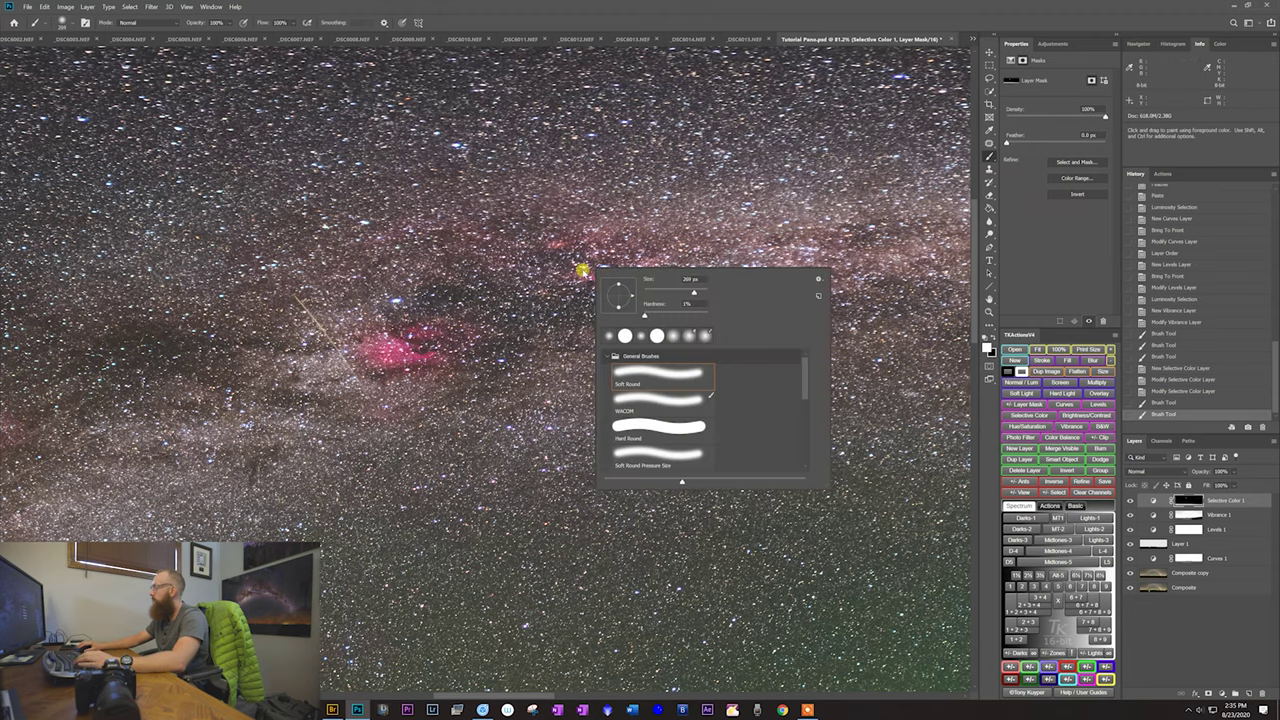
pyautogui.press('Escape')
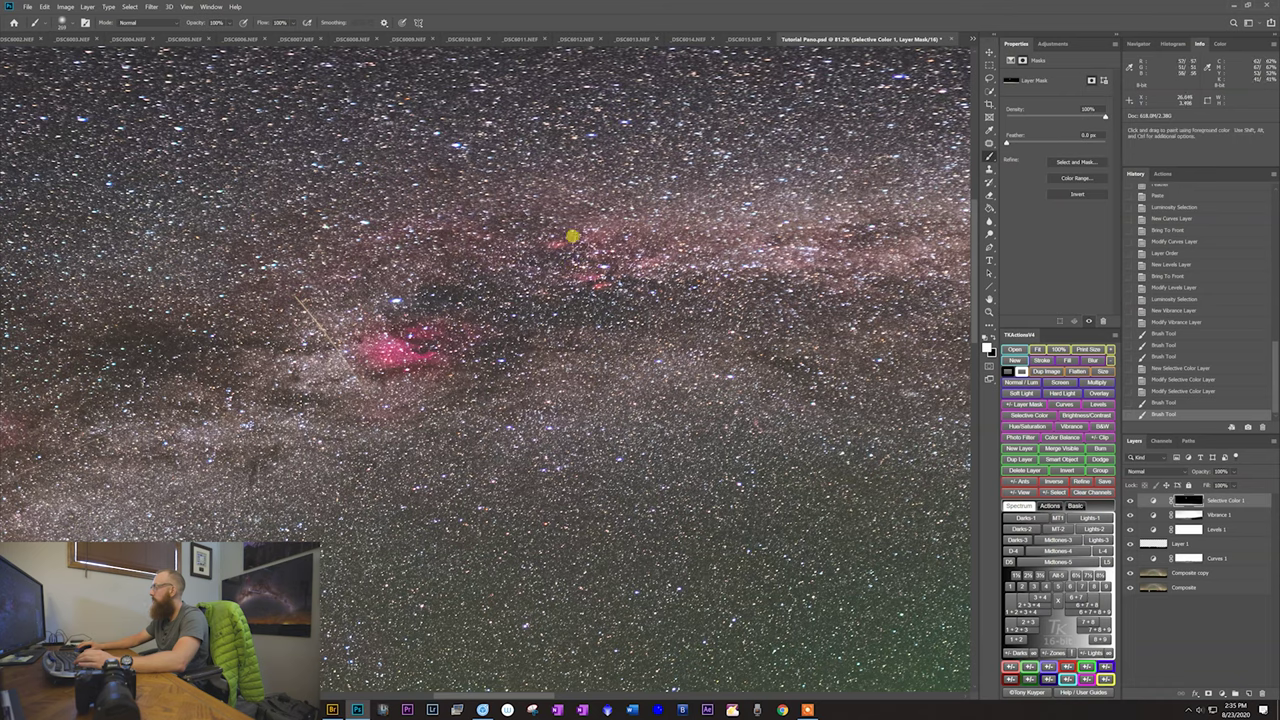
pyautogui.click(571, 260)
pyautogui.click(566, 270)
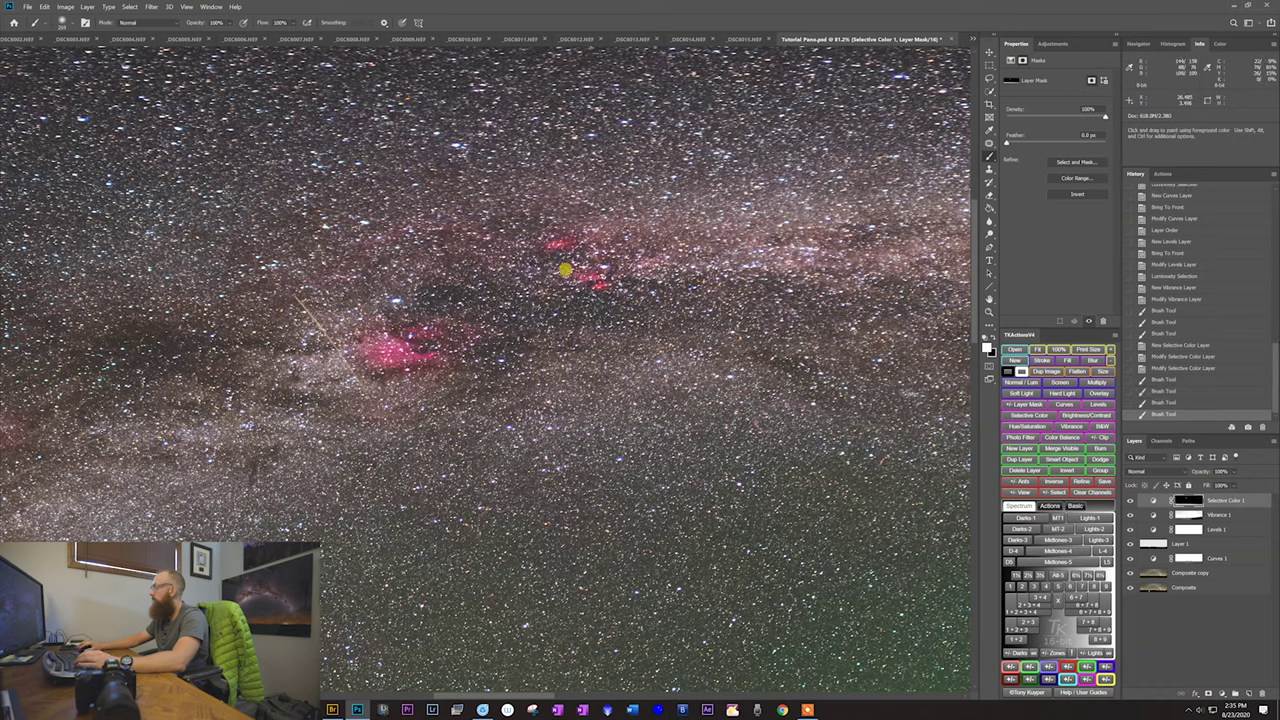
pyautogui.moveTo(706, 383); pyautogui.dragTo(520, 418)
pyautogui.moveTo(670, 414); pyautogui.dragTo(693, 414)
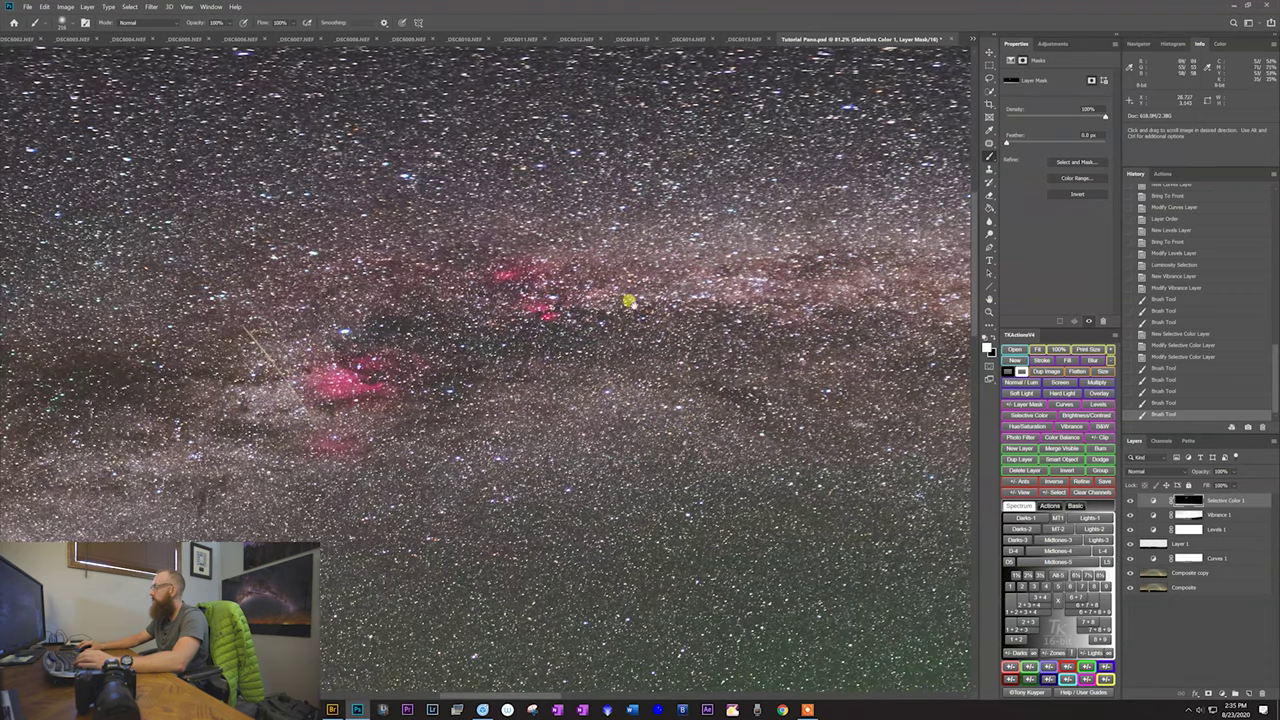
# Step: Compare the painted nebulae with the Selective Color 1 layer hidden and shown, and examine them within the wider arch
pyautogui.click(1129, 500)
pyautogui.click(1128, 501)
pyautogui.press('z')
pyautogui.moveTo(525, 463); pyautogui.dragTo(480, 460)
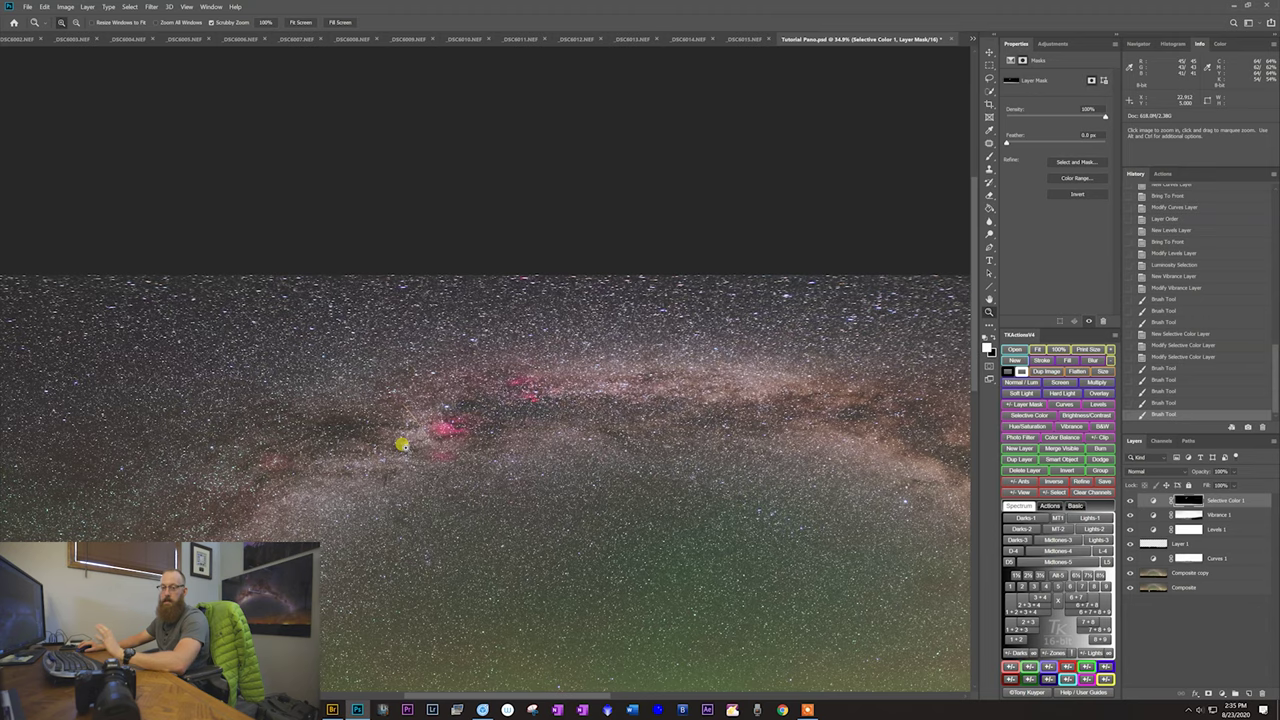
# Step: Paint white on the mask over the faint red nebulae along the descending left side of the Milky Way arch
pyautogui.moveTo(409, 469); pyautogui.dragTo(453, 371)
pyautogui.scroll(5, 340, 379)
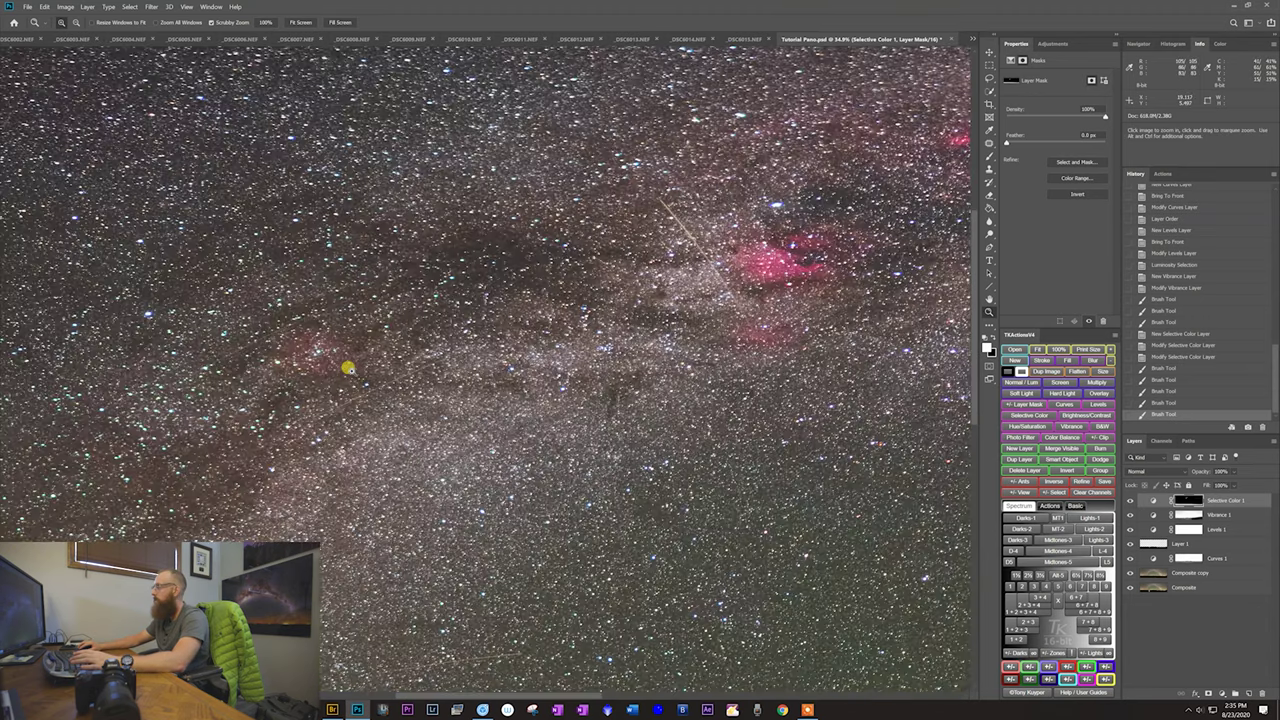
pyautogui.press('b')
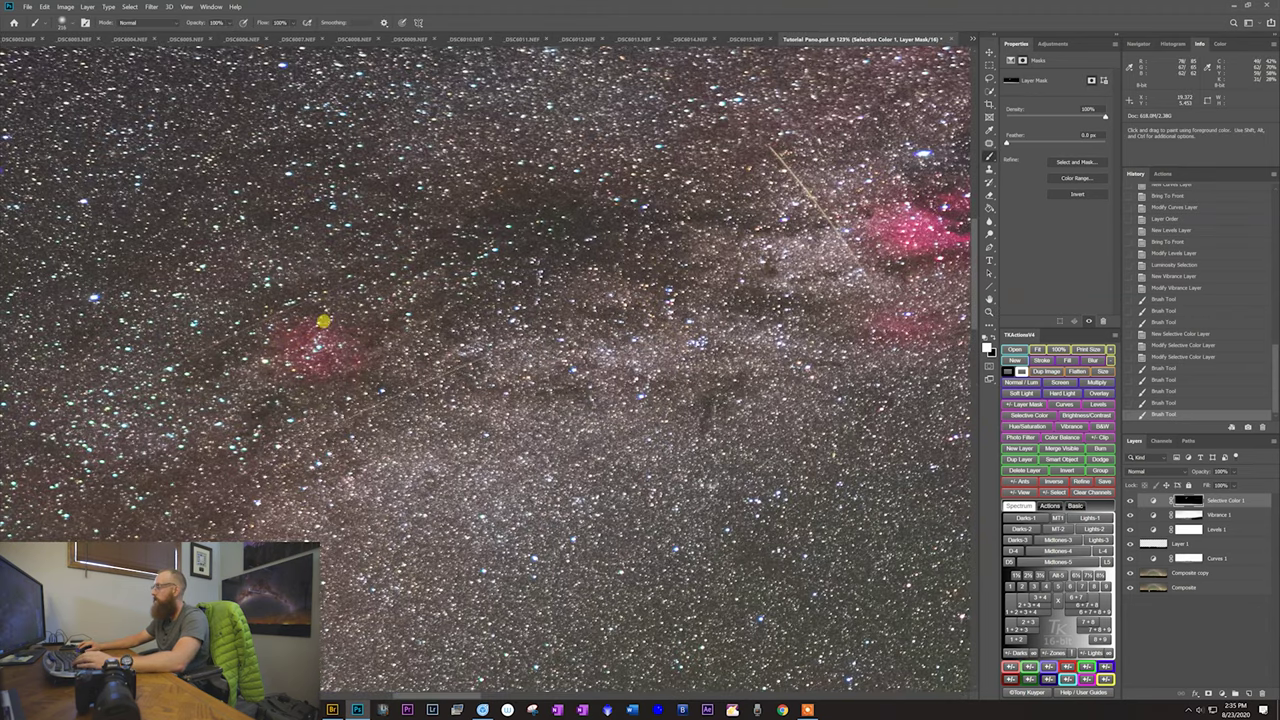
pyautogui.moveTo(406, 511); pyautogui.dragTo(703, 357)
pyautogui.moveTo(518, 446); pyautogui.dragTo(695, 318)
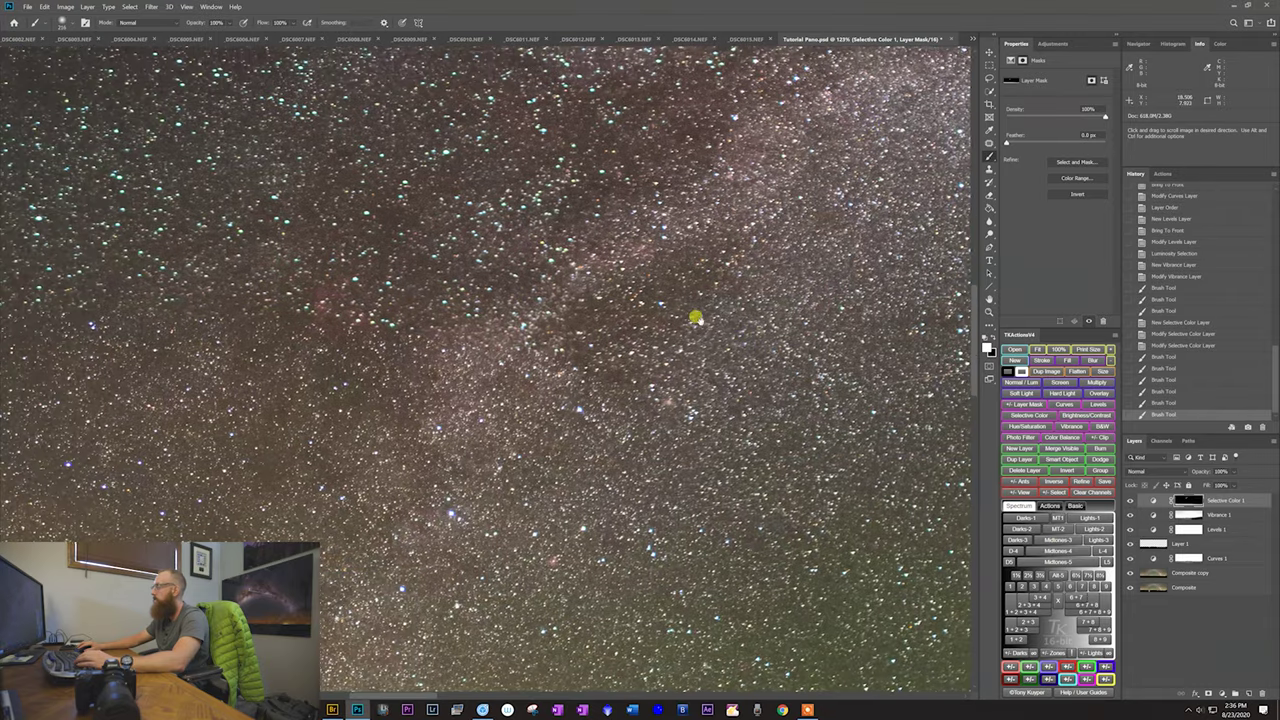
pyautogui.moveTo(320, 274); pyautogui.dragTo(304, 269)
# Step: Paint white on the mask over the pair of red nebulae low on the arch's left side and the small red patch nearby
pyautogui.moveTo(706, 496); pyautogui.dragTo(730, 283)
pyautogui.moveTo(482, 430); pyautogui.dragTo(523, 389)
pyautogui.click(344, 346)
pyautogui.click(310, 401)
pyautogui.click(411, 350)
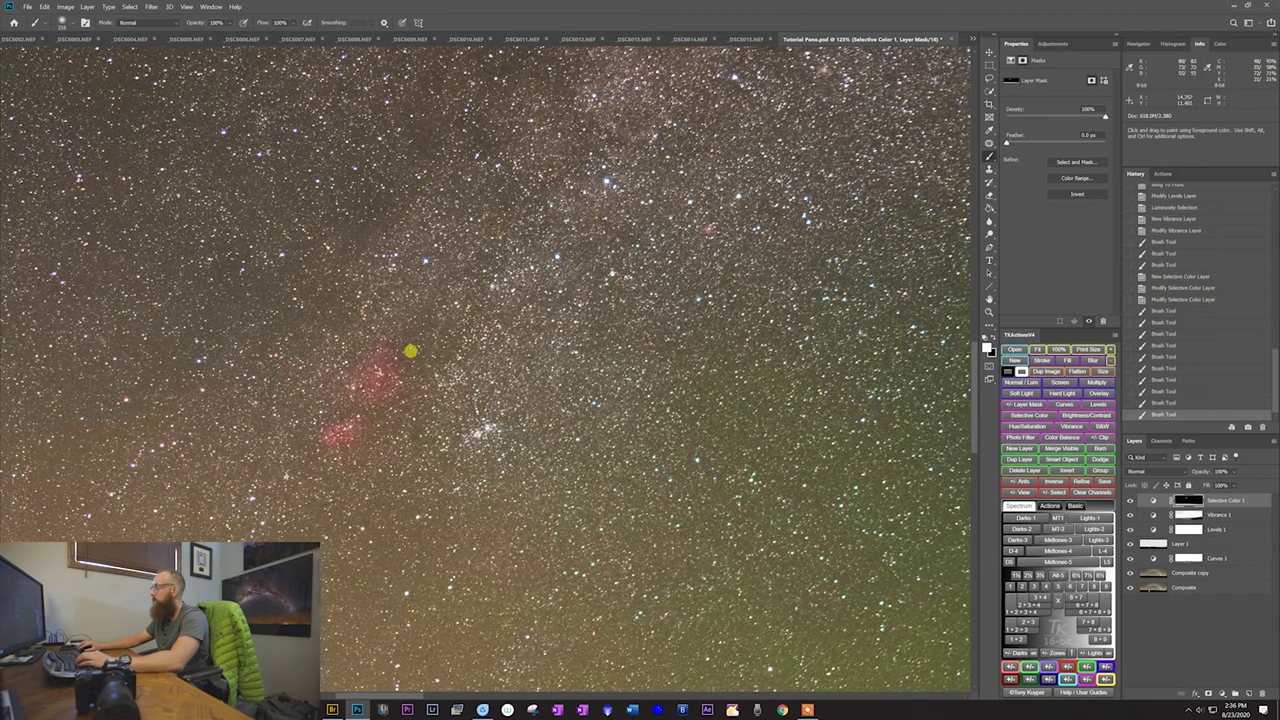
pyautogui.moveTo(693, 356); pyautogui.dragTo(456, 510)
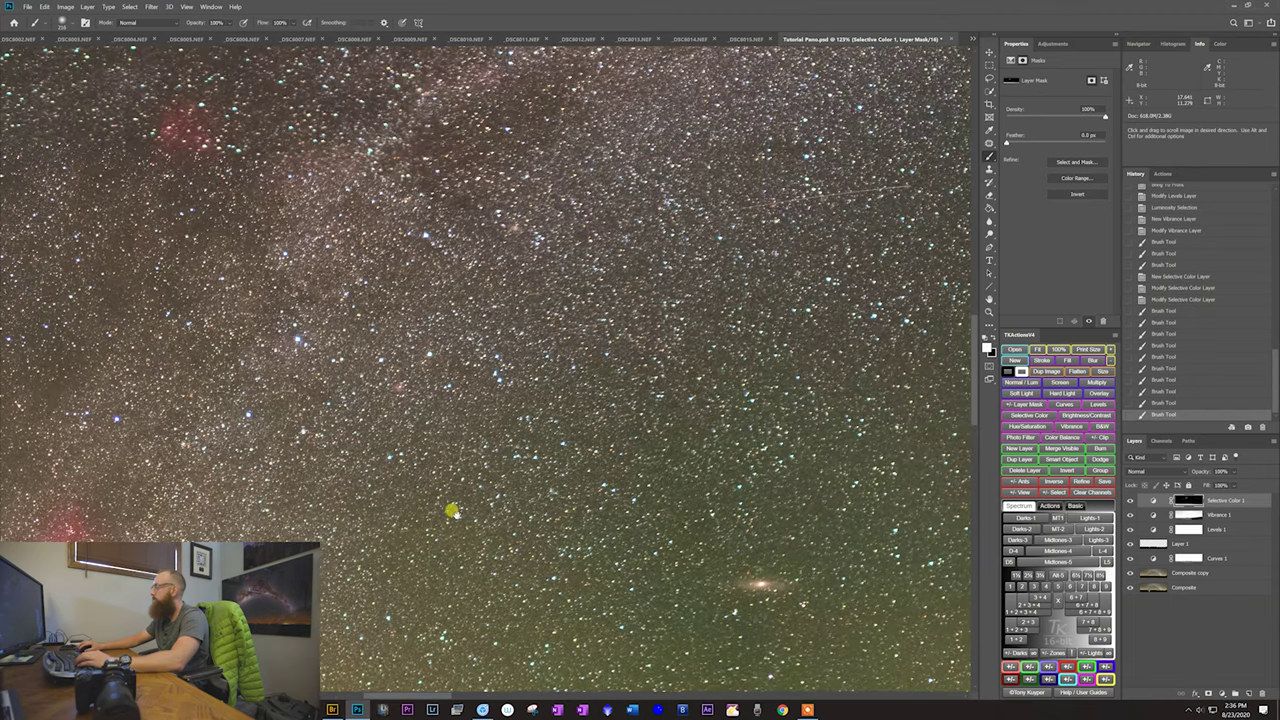
pyautogui.press('z')
pyautogui.moveTo(417, 389)
pyautogui.mouseDown()
pyautogui.moveTo(434, 400)
pyautogui.moveTo(351, 393)
pyautogui.mouseUp()
pyautogui.press('b')
pyautogui.click(394, 384)
# Step: Paint white with a small soft brush over the small pink nebulae in the star-dense band above the Milky Way core
pyautogui.press('z')
pyautogui.moveTo(490, 443)
pyautogui.mouseDown()
pyautogui.moveTo(457, 446)
pyautogui.moveTo(520, 400)
pyautogui.moveTo(537, 310)
pyautogui.moveTo(402, 612)
pyautogui.mouseUp()
pyautogui.moveTo(639, 355); pyautogui.dragTo(285, 527)
pyautogui.moveTo(671, 404)
pyautogui.mouseDown()
pyautogui.moveTo(230, 452)
pyautogui.moveTo(486, 451)
pyautogui.moveTo(334, 480)
pyautogui.moveTo(294, 337)
pyautogui.moveTo(567, 458)
pyautogui.moveTo(306, 320)
pyautogui.moveTo(343, 337)
pyautogui.moveTo(346, 366)
pyautogui.moveTo(429, 380)
pyautogui.mouseUp()
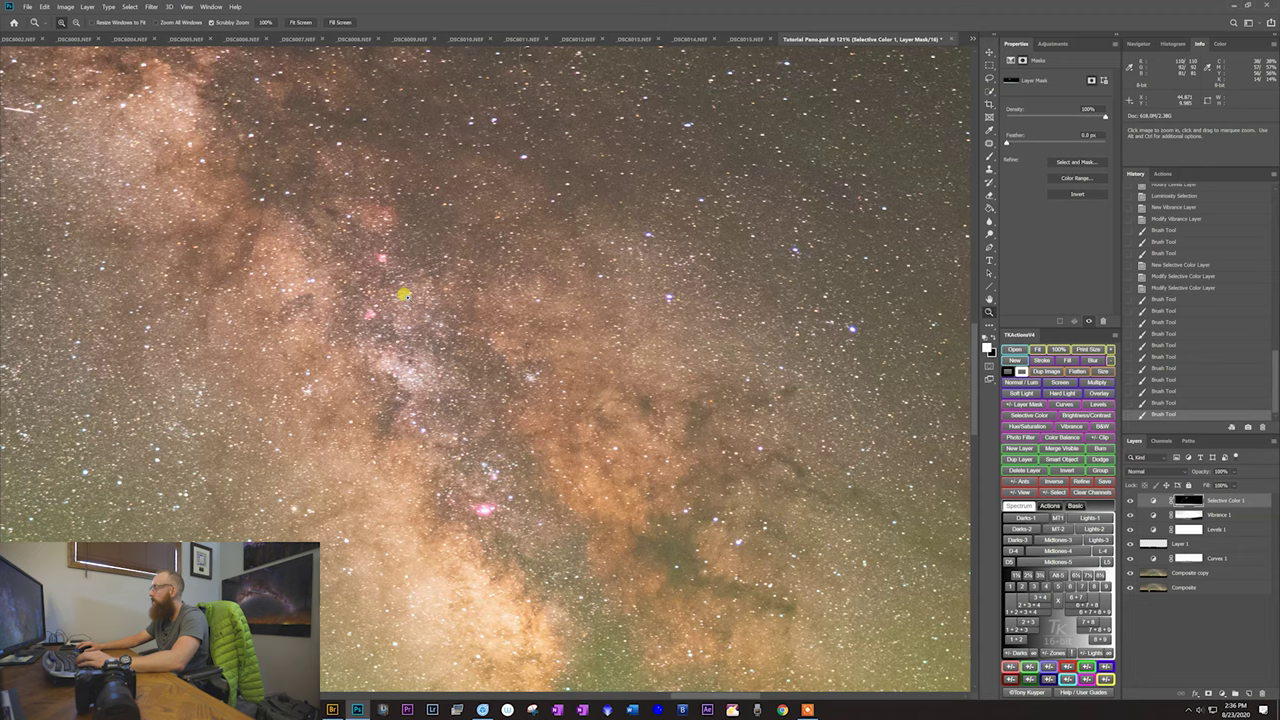
pyautogui.press('s')
pyautogui.press('b')
pyautogui.click(374, 251)
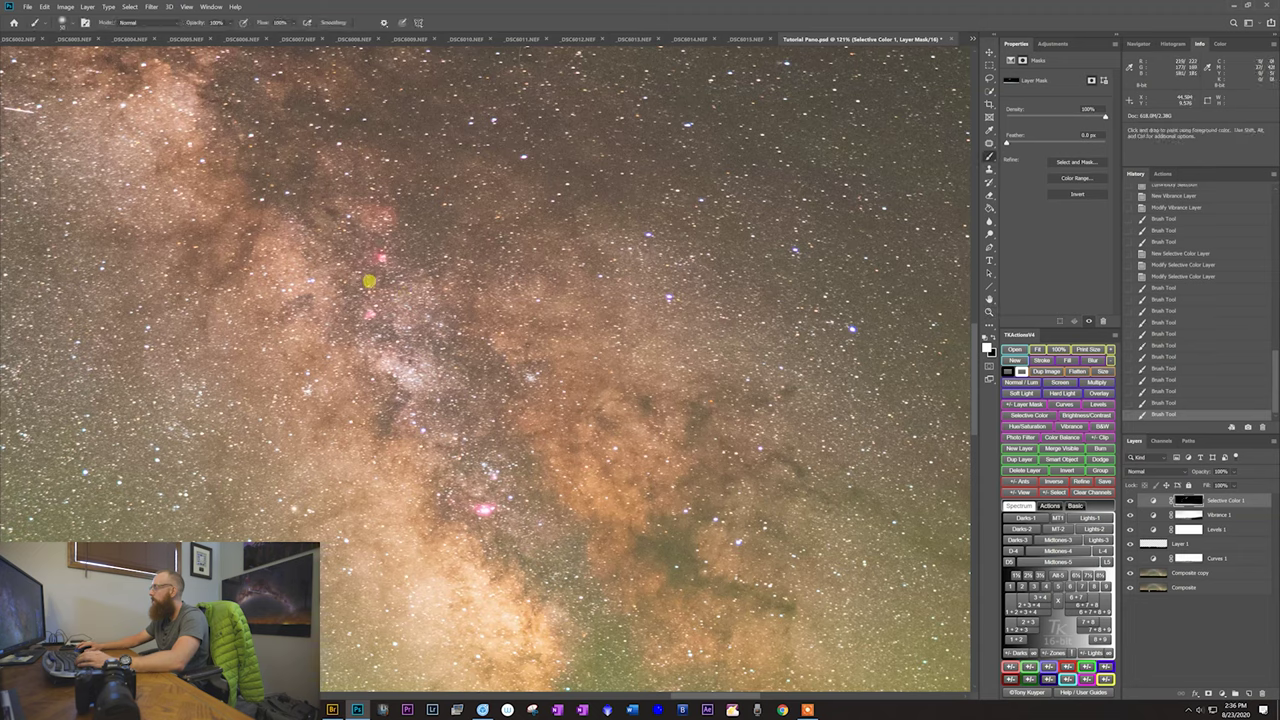
pyautogui.click(363, 311)
# Step: Paint white over the bright pink nebula near the Milky Way core with a 77 px soft brush at 50% opacity
pyautogui.keyDown('alt'); pyautogui.rightClick(482, 521); pyautogui.keyUp('alt')
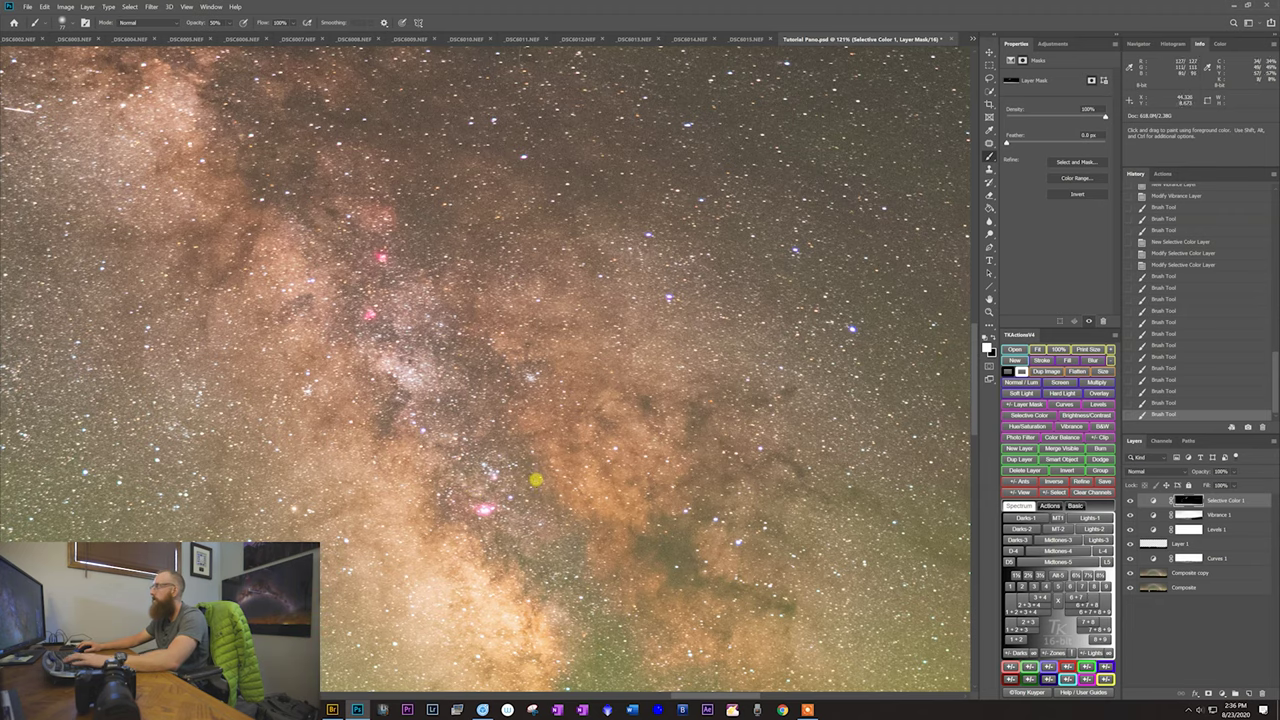
pyautogui.press('z')
pyautogui.moveTo(486, 505); pyautogui.dragTo(498, 515)
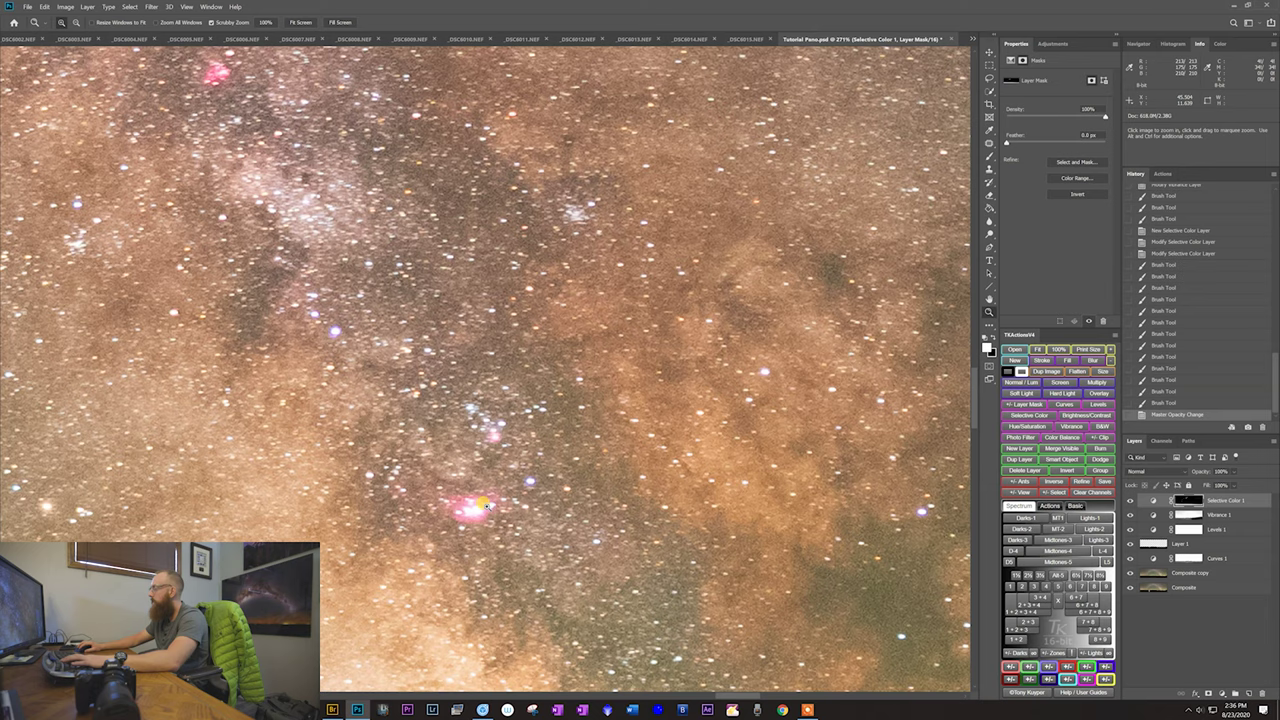
pyautogui.press('8')
pyautogui.press('b')
pyautogui.click(459, 479)
pyautogui.click(456, 484)
# Step: Resize the soft brush and dab white over the tiny pink nebula just above the bright one and around the bright nebula
pyautogui.rightClick(477, 390)
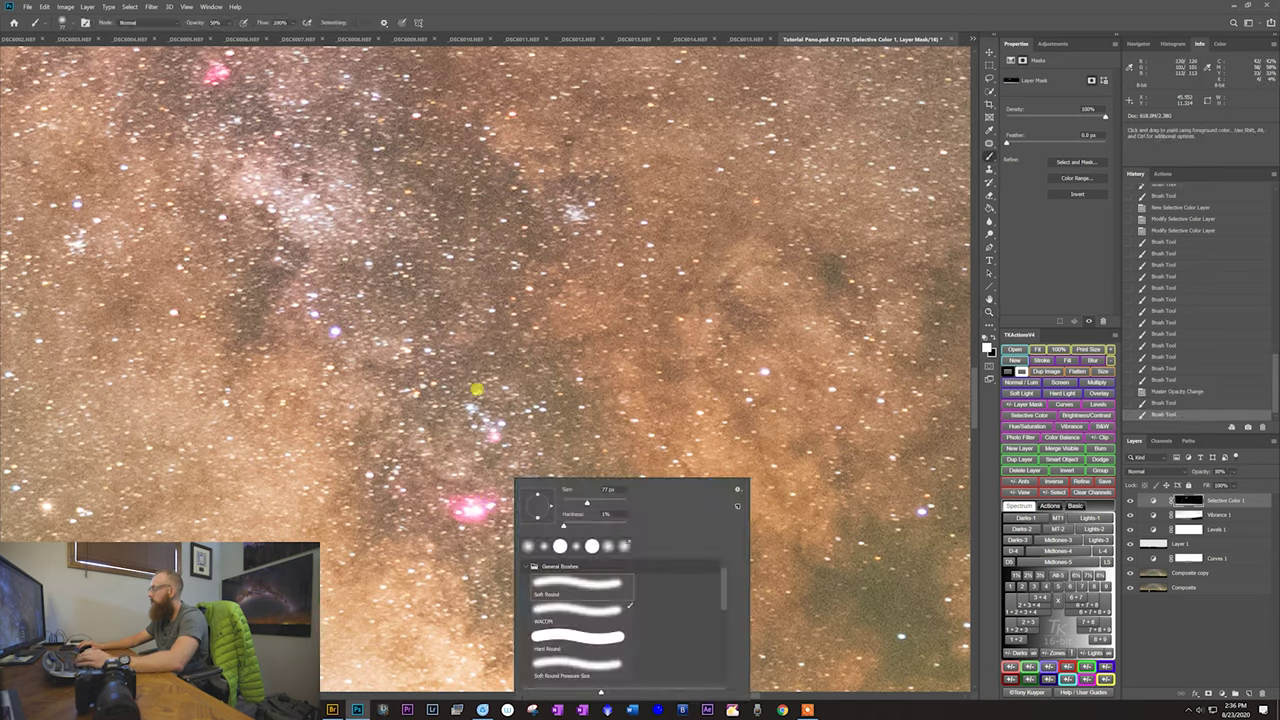
pyautogui.rightClick(469, 405)
pyautogui.click(469, 406)
pyautogui.click(466, 411)
pyautogui.click(466, 408)
pyautogui.click(463, 404)
pyautogui.click(462, 404)
pyautogui.click(462, 406)
pyautogui.click(469, 485)
# Step: Restore the Selective Color 1 layer's opacity to 100%
pyautogui.press('z')
pyautogui.moveTo(726, 506)
pyautogui.mouseDown()
pyautogui.moveTo(243, 429)
pyautogui.moveTo(374, 446)
pyautogui.moveTo(642, 544)
pyautogui.mouseUp()
pyautogui.moveTo(688, 480); pyautogui.dragTo(686, 394)
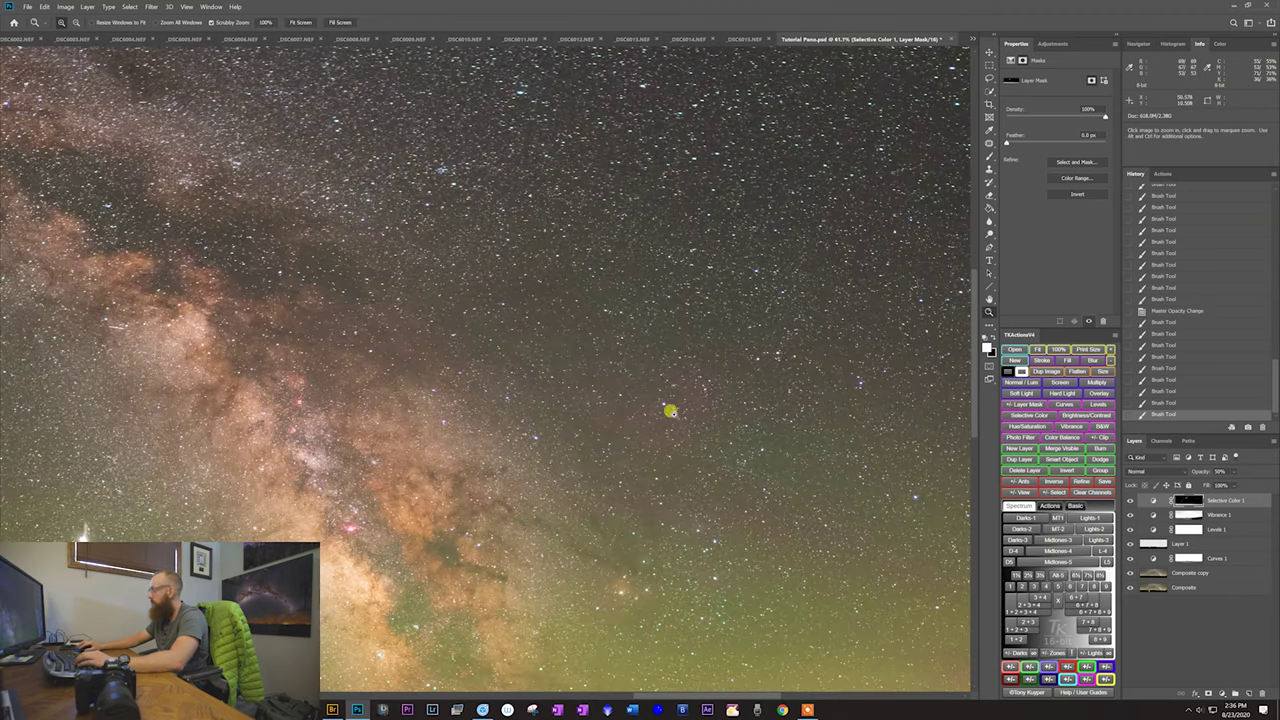
pyautogui.press('0')
# Step: Paint white at 100% brush opacity over the faint red nebula right of the core and the glow around the orange star
pyautogui.press('b')
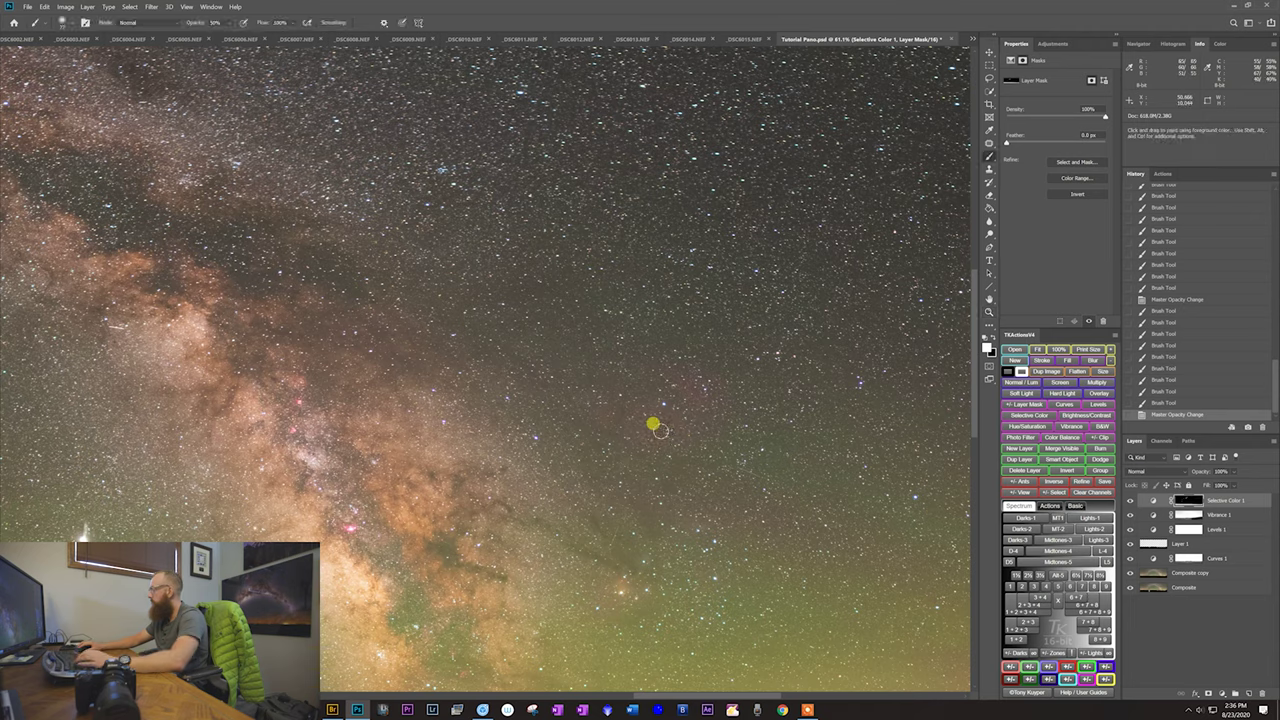
pyautogui.press('0')
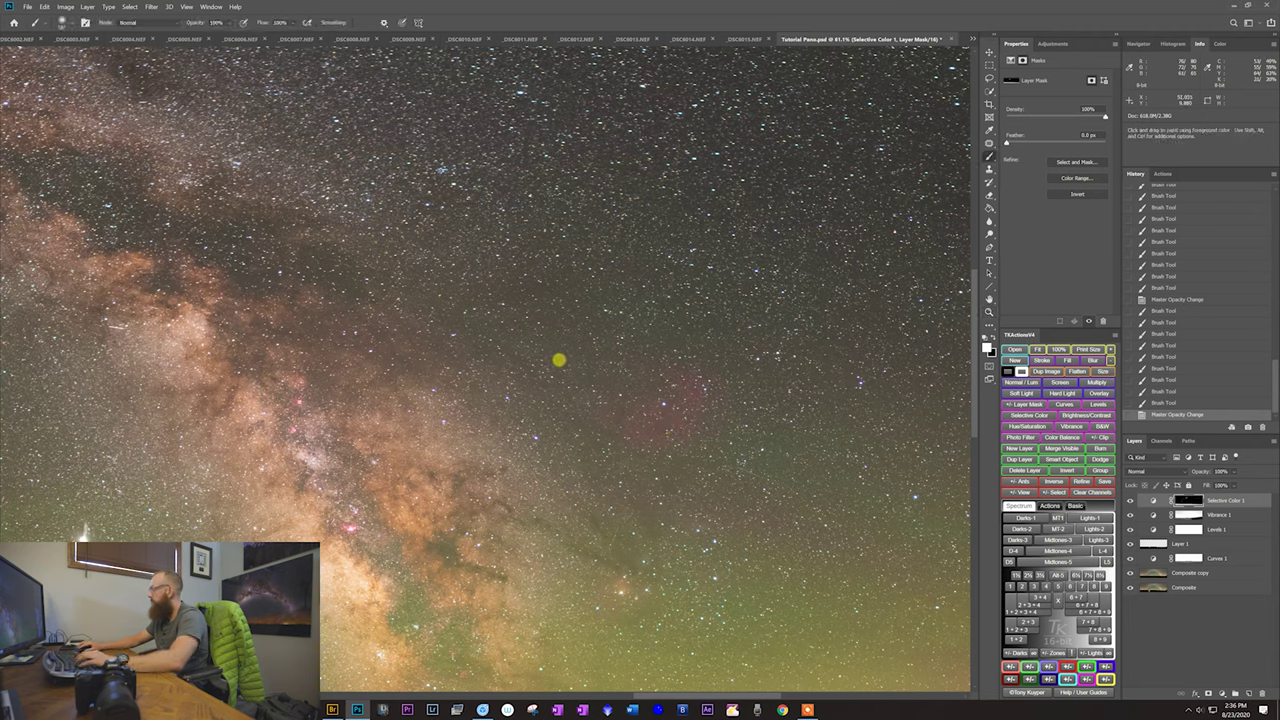
pyautogui.moveTo(611, 313); pyautogui.dragTo(549, 506)
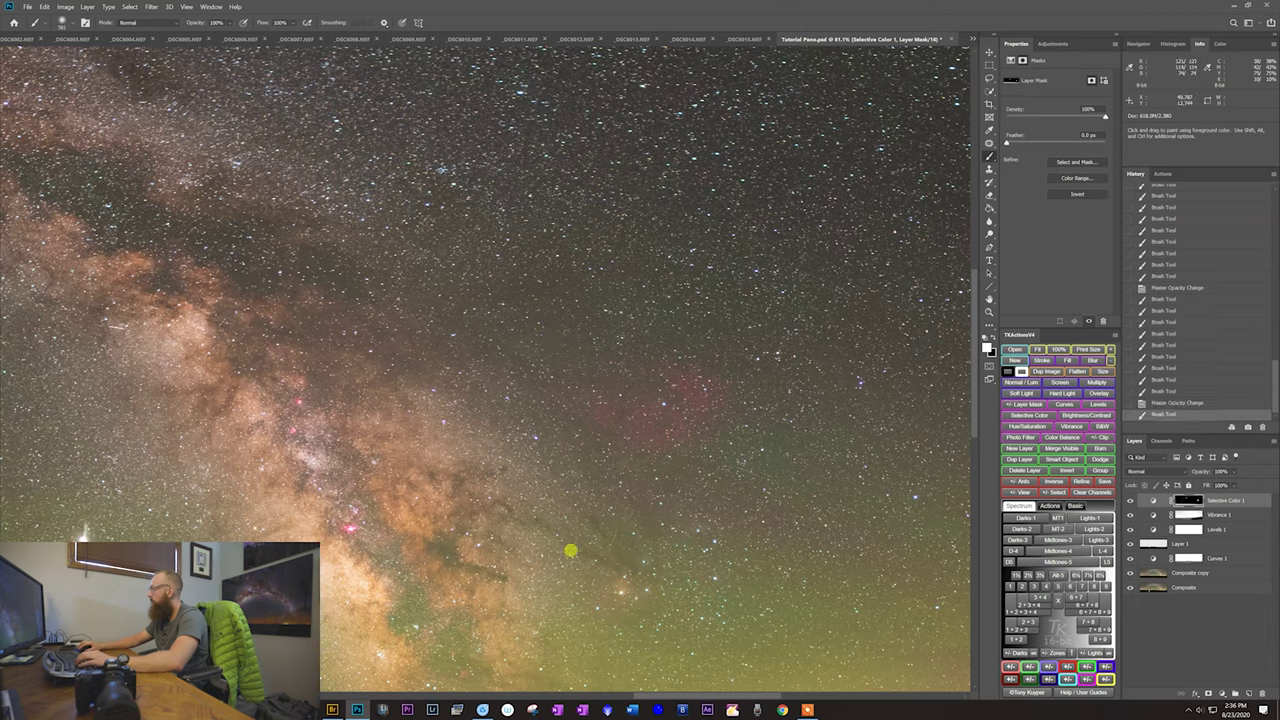
pyautogui.click(569, 542)
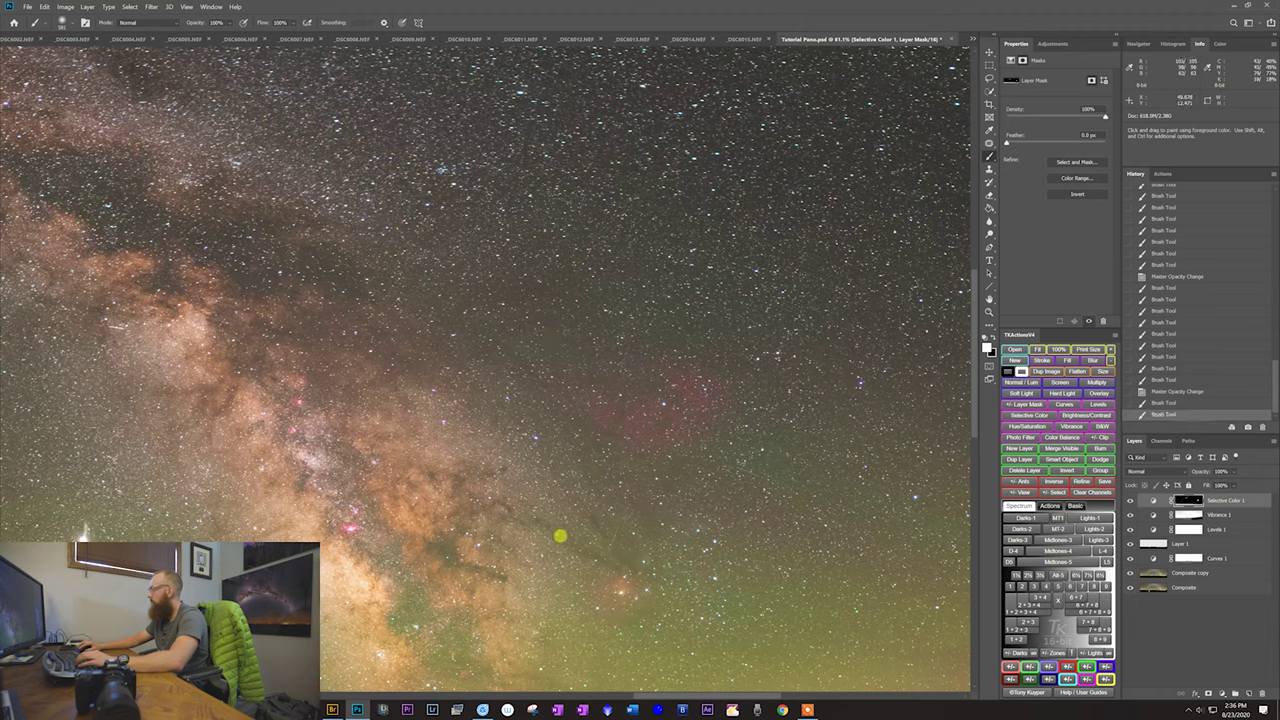
# Step: Dab white over the faint red nebula's upper part and compare the panorama with and without the Selective Color 1 layer
pyautogui.click(672, 370)
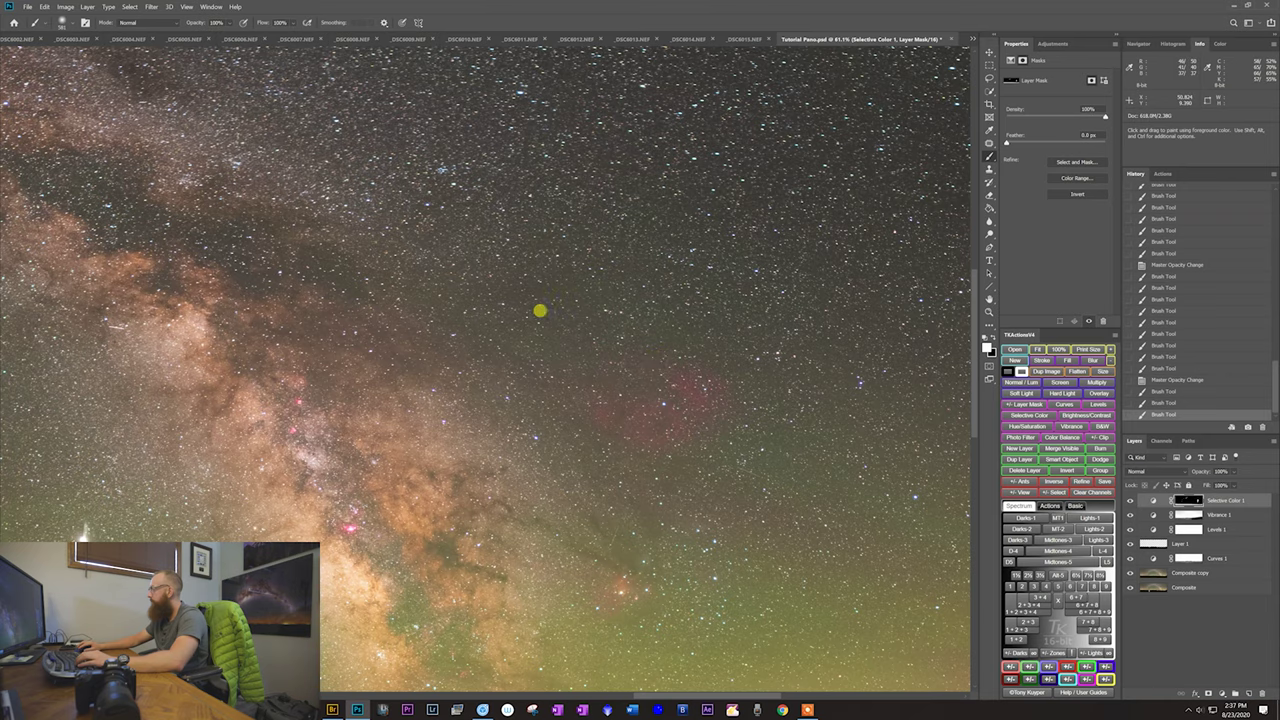
pyautogui.press('z')
pyautogui.moveTo(660, 444); pyautogui.dragTo(534, 386)
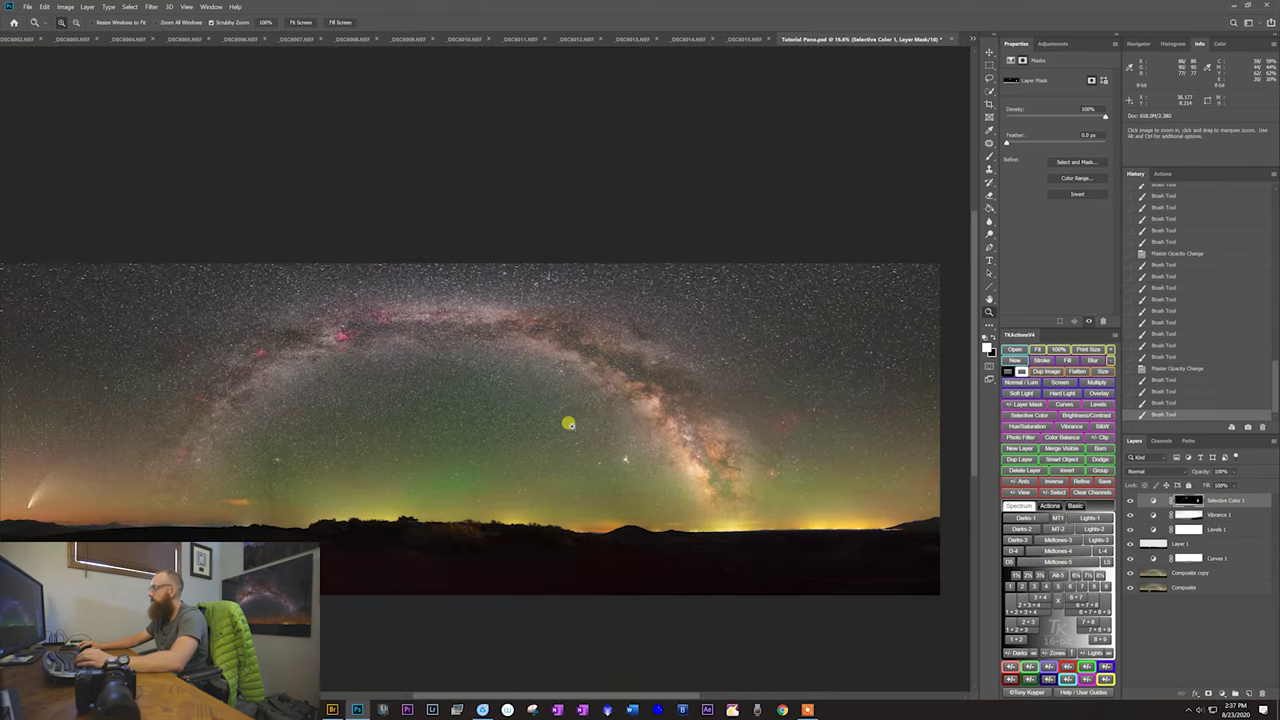
pyautogui.moveTo(561, 430); pyautogui.dragTo(621, 450)
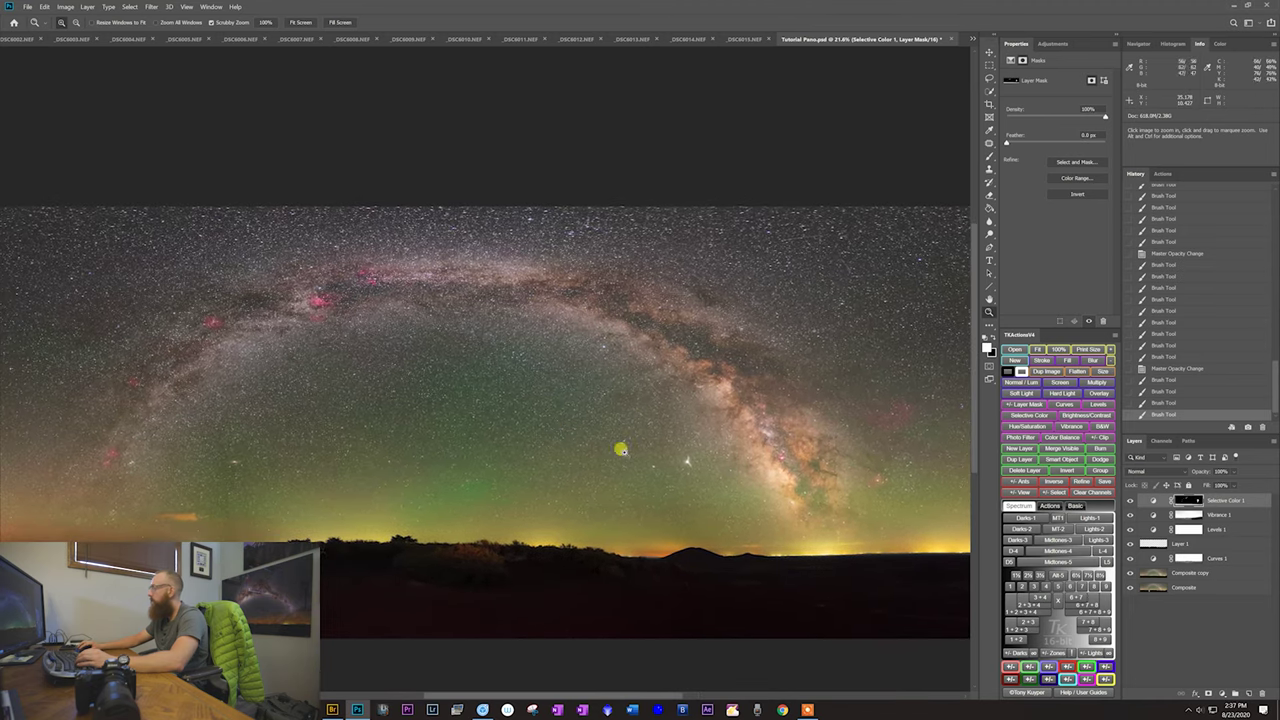
pyautogui.click(1129, 500)
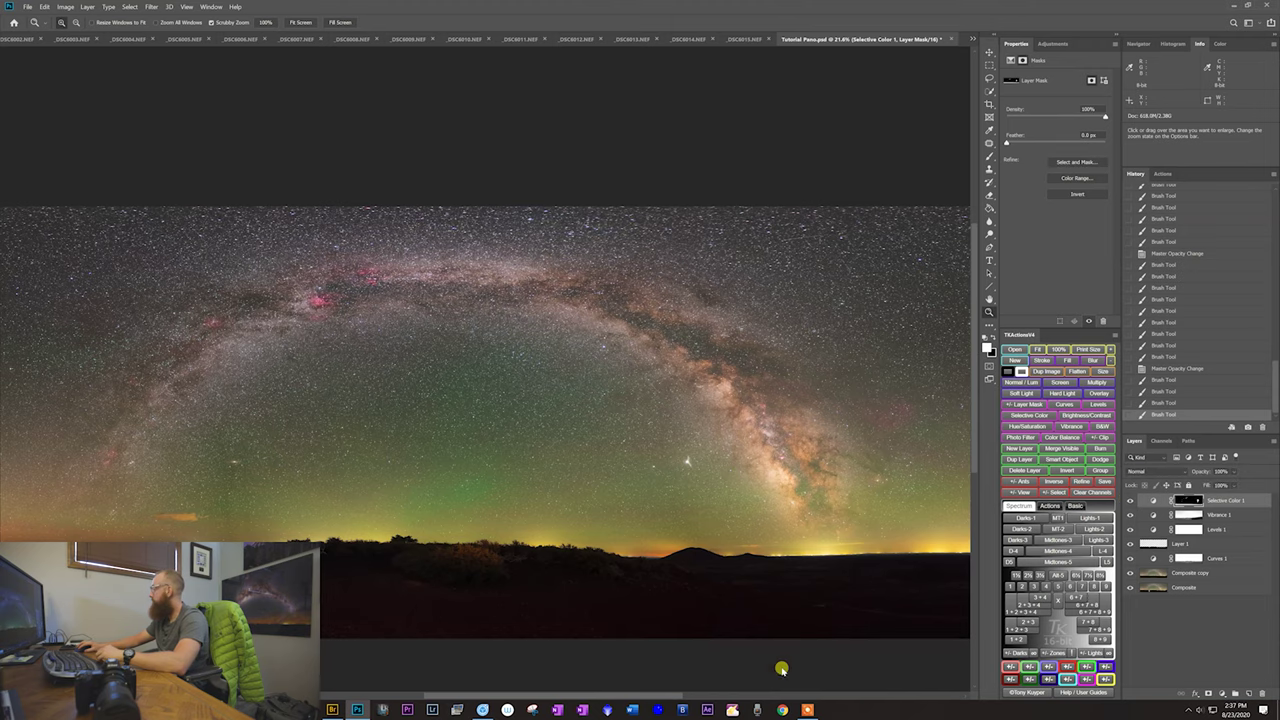
pyautogui.moveTo(768, 501); pyautogui.dragTo(728, 494)
pyautogui.moveTo(728, 494); pyautogui.dragTo(682, 460)
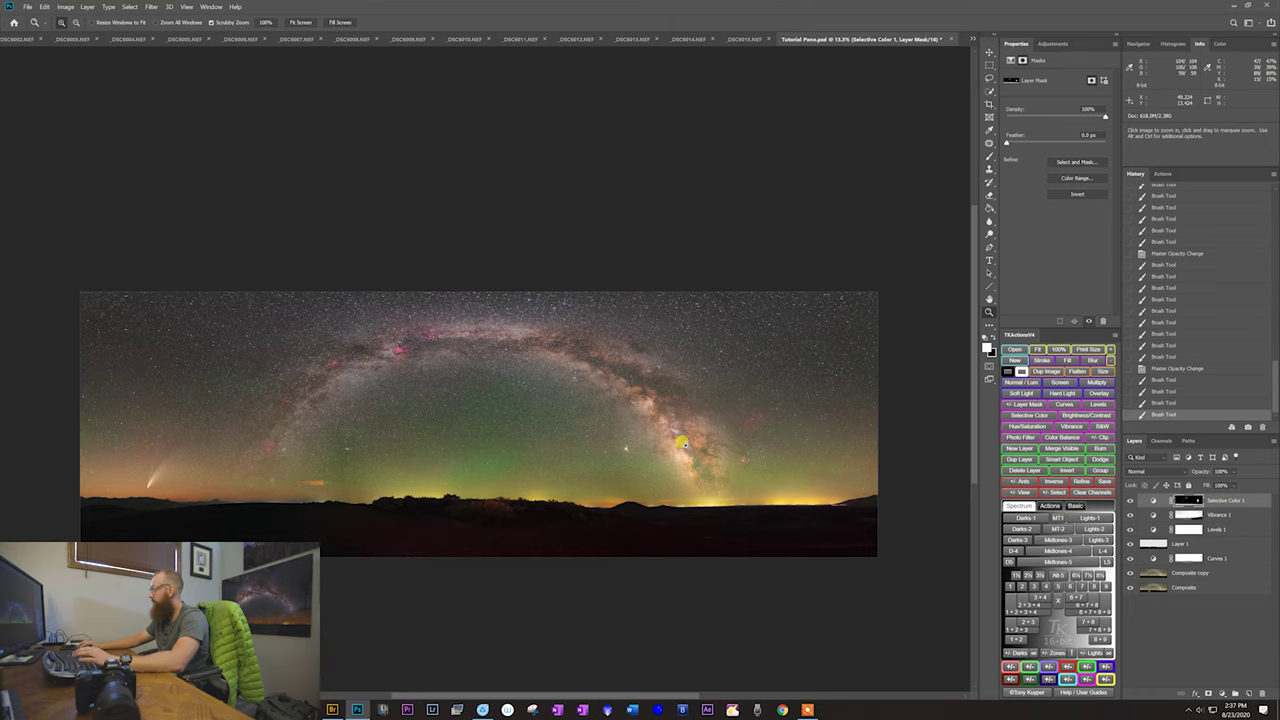
pyautogui.click(463, 444)
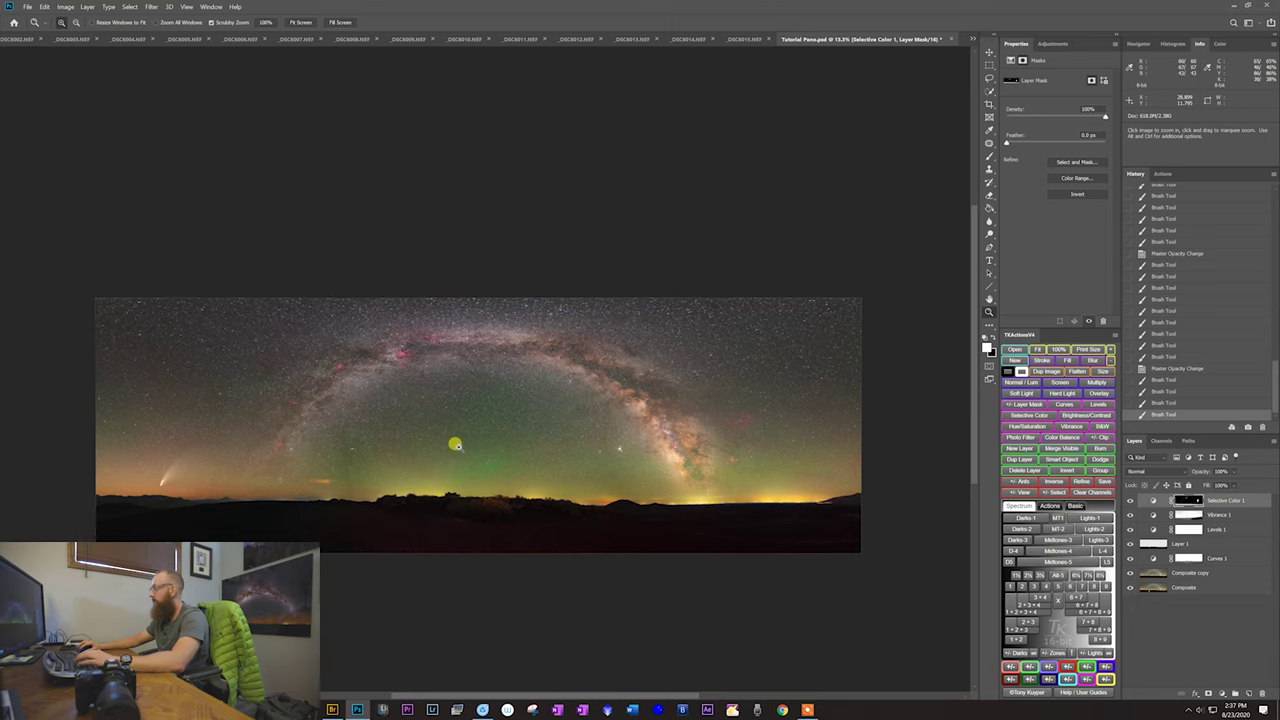
# Step: Duplicate the panorama document with its layers under the name Tutorial Pano_ss
pyautogui.click(66, 7)
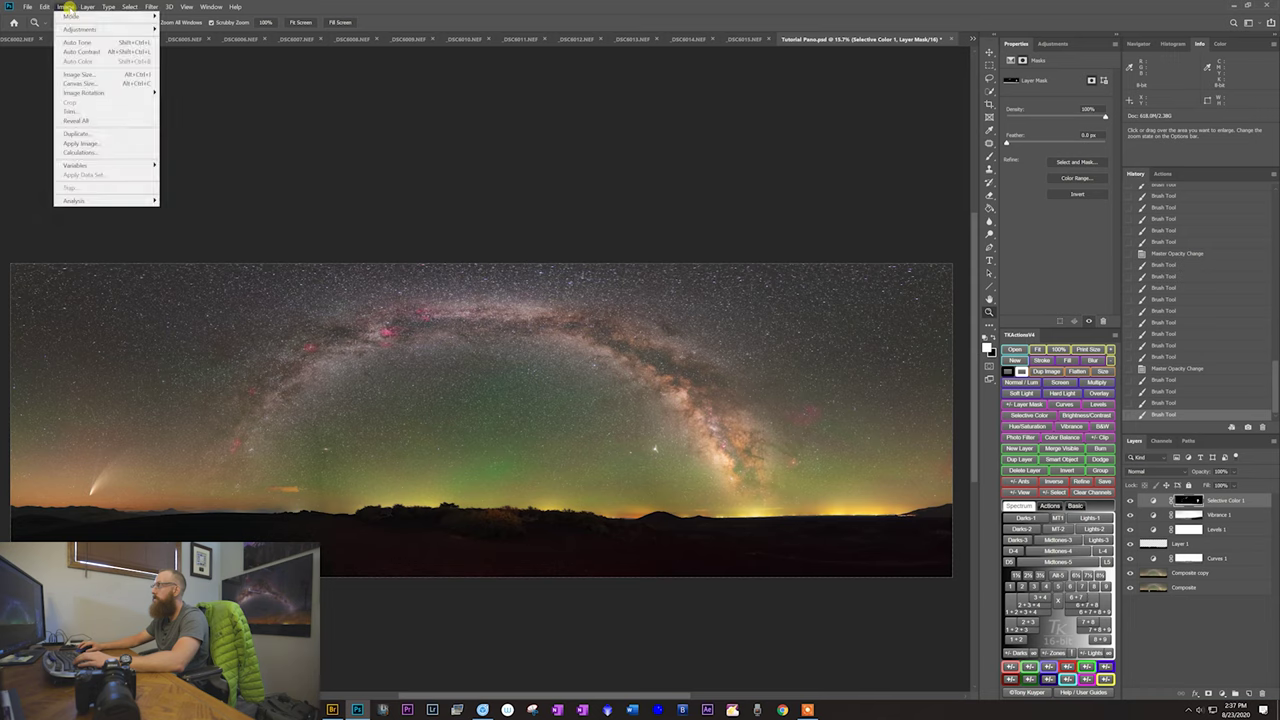
pyautogui.click(86, 133)
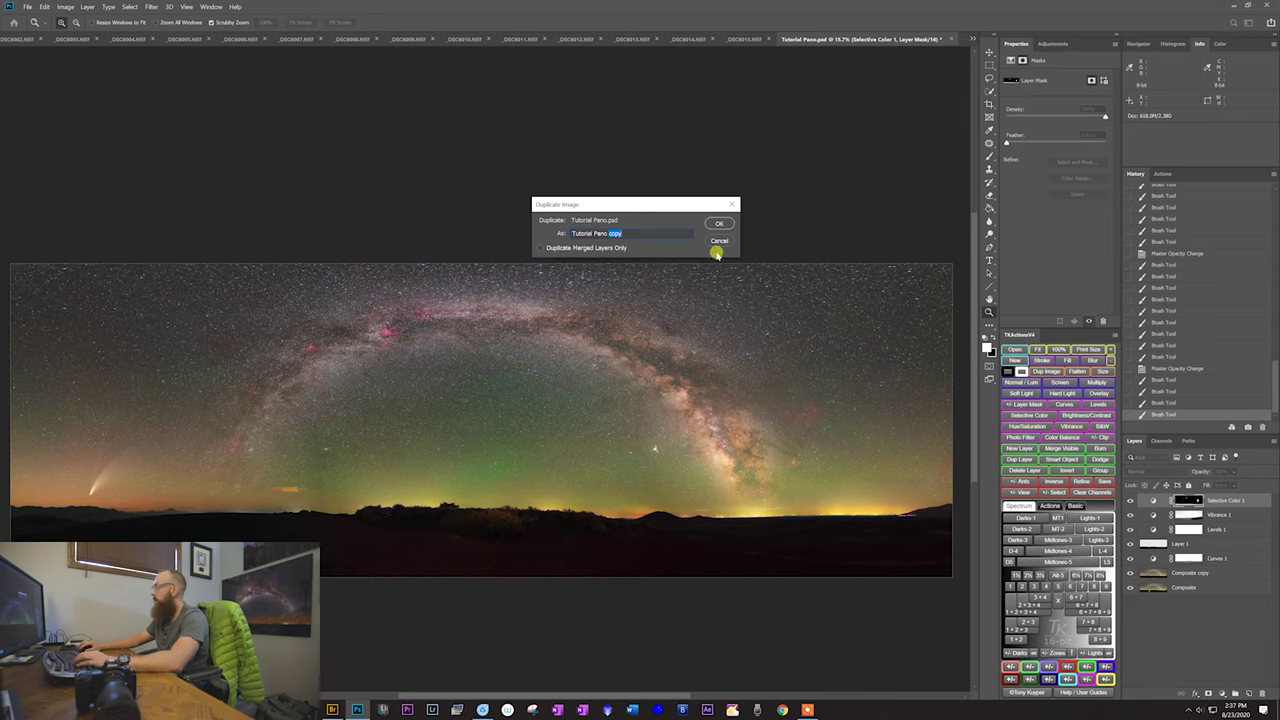
pyautogui.press('BackSpace')
pyautogui.press('BackSpace')
pyautogui.write('_ss')
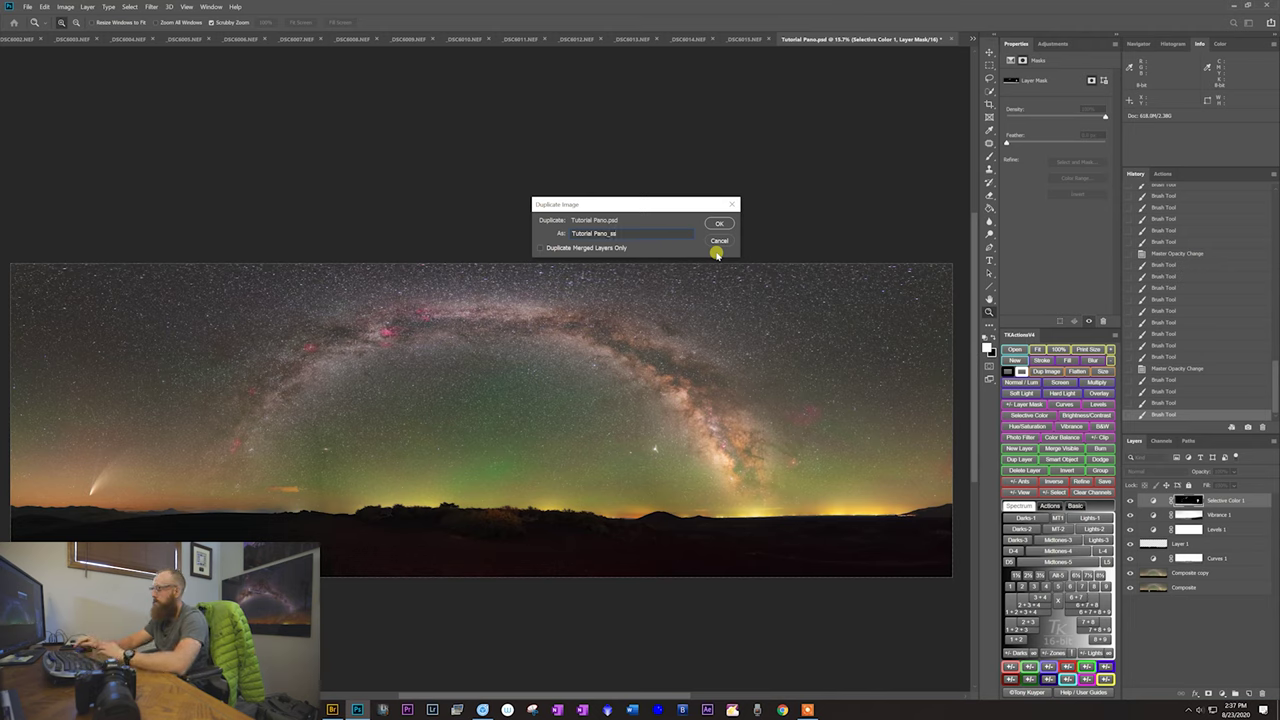
pyautogui.press('Return')
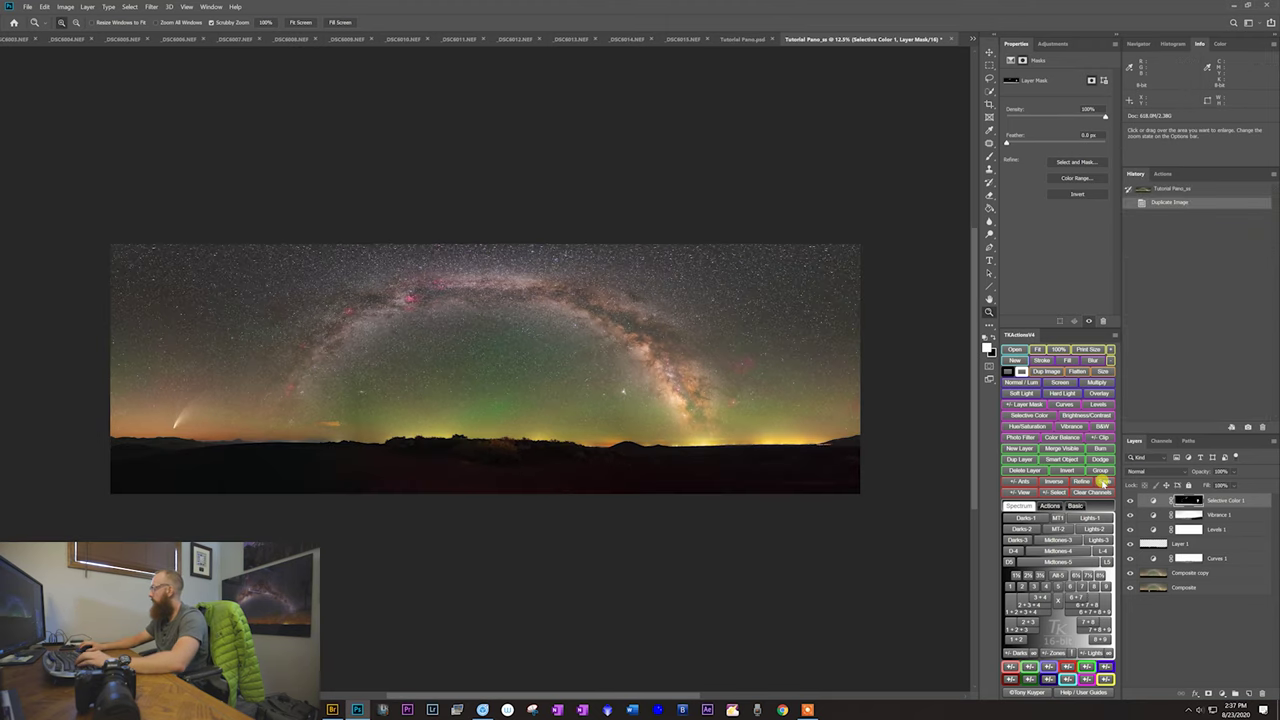
# Step: Select the Make Stars Smaller action from the Astronomy Tools action set
pyautogui.moveTo(565, 383); pyautogui.dragTo(610, 386)
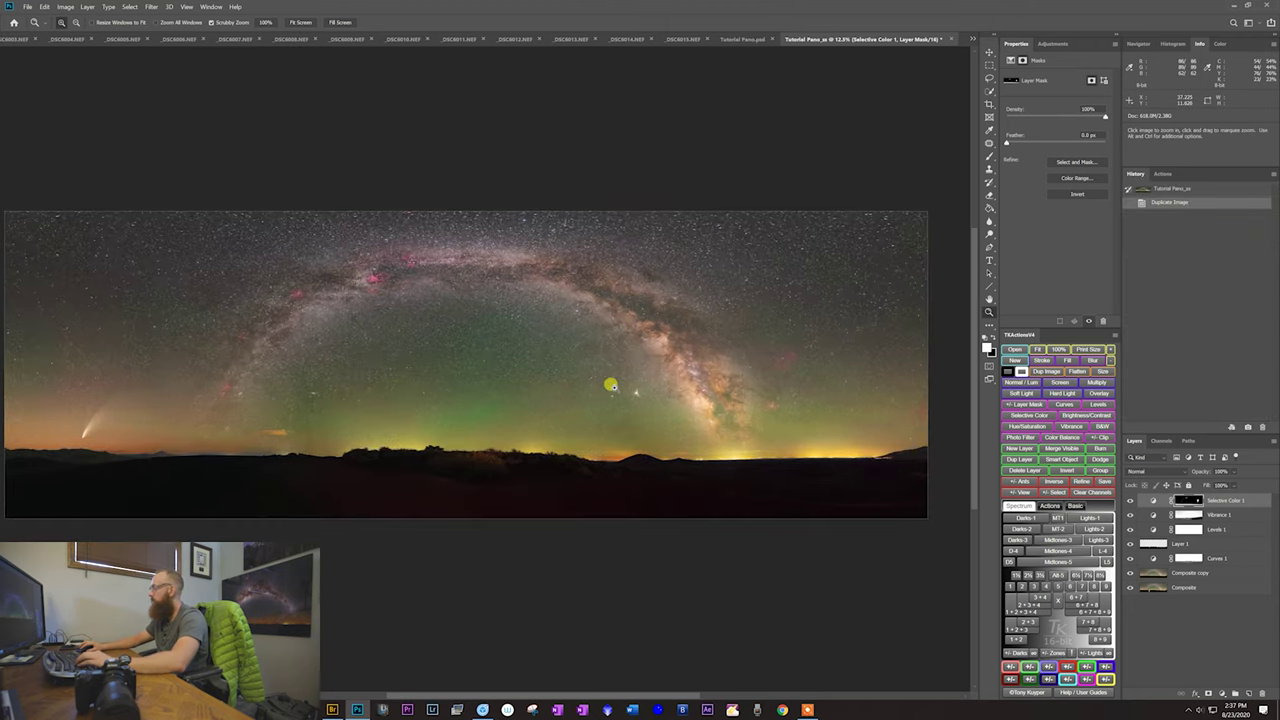
pyautogui.click(1163, 174)
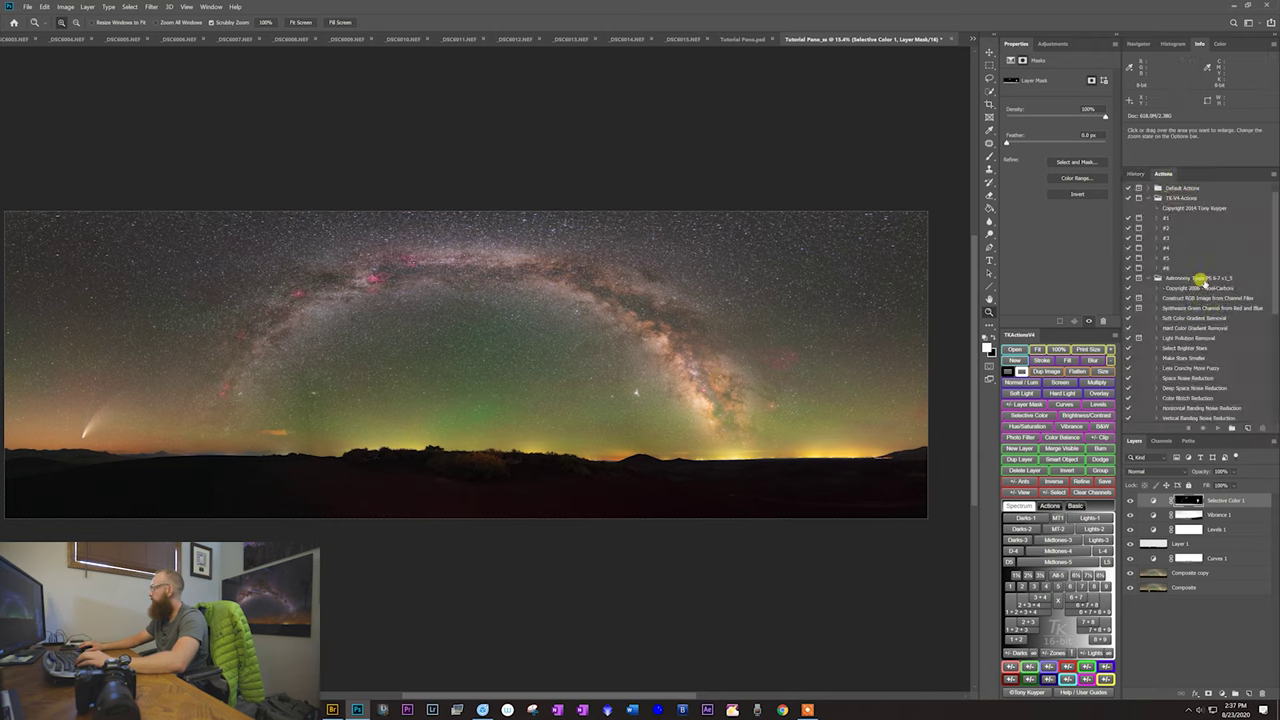
pyautogui.moveTo(1272, 283); pyautogui.dragTo(1274, 322)
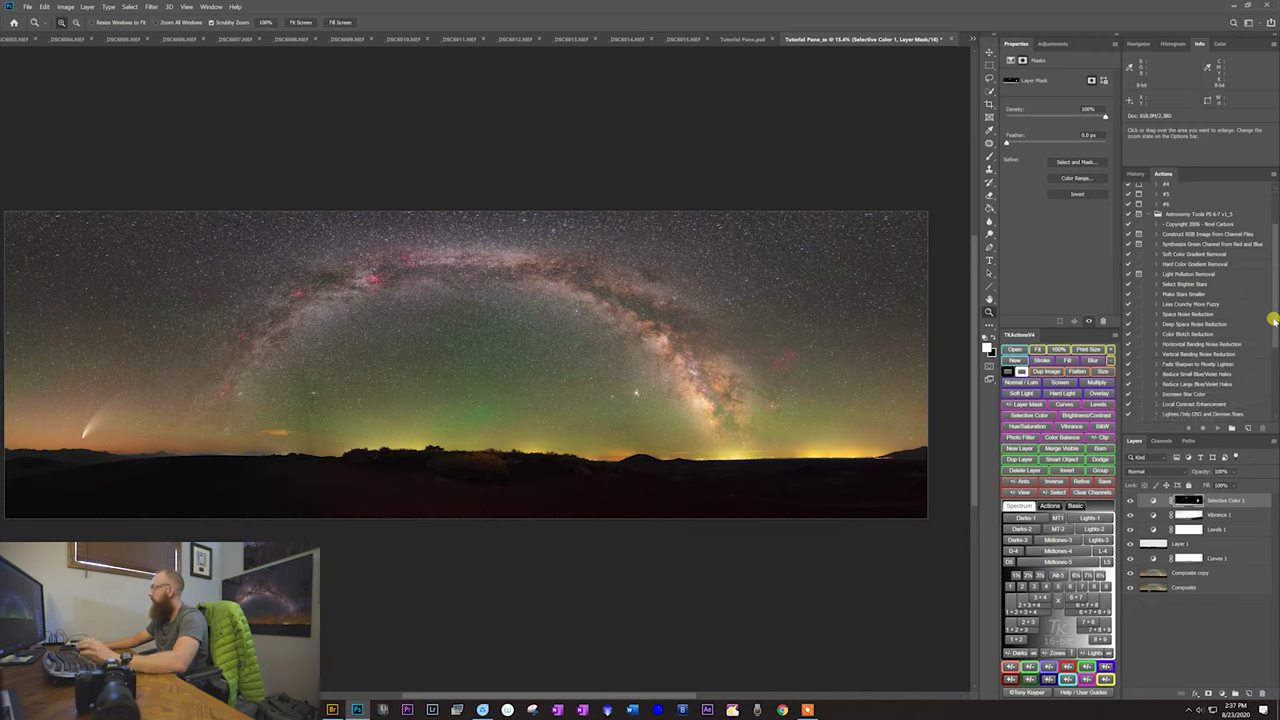
pyautogui.click(1190, 293)
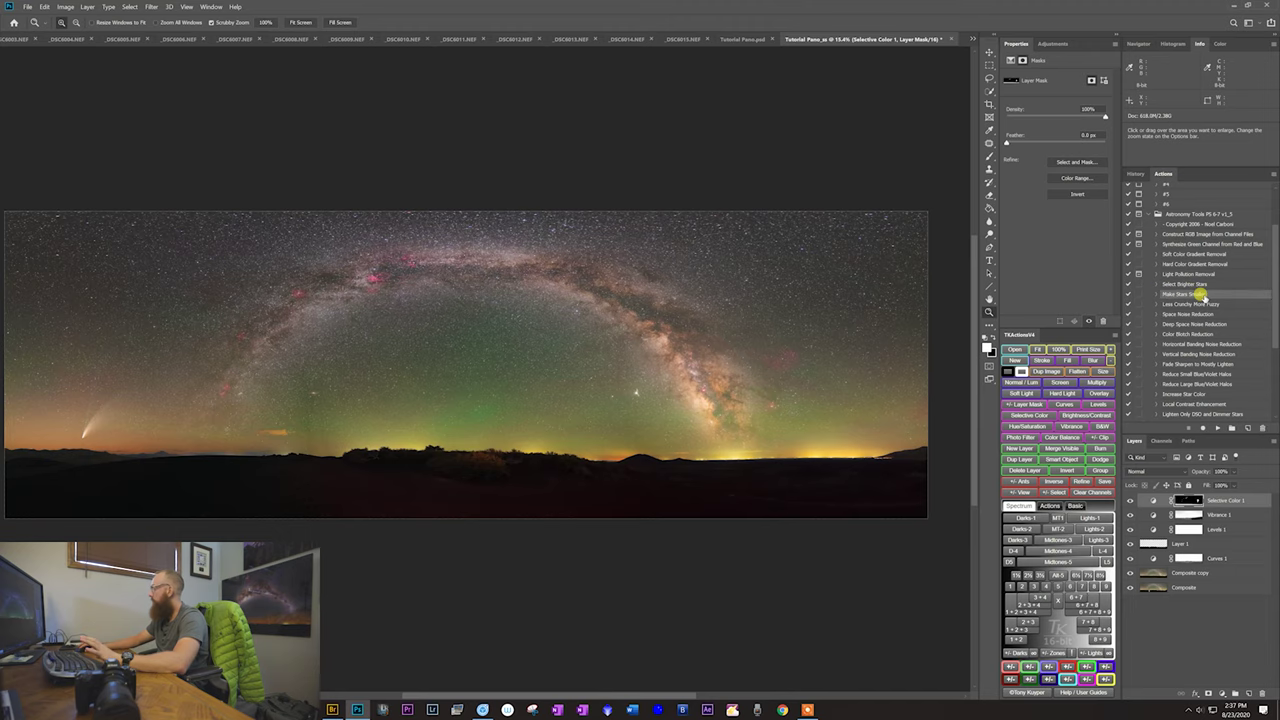
# Step: Flatten the duplicated panorama and duplicate its Background layer
pyautogui.click(641, 393)
pyautogui.keyDown('alt'); pyautogui.click(641, 393); pyautogui.keyUp('alt')
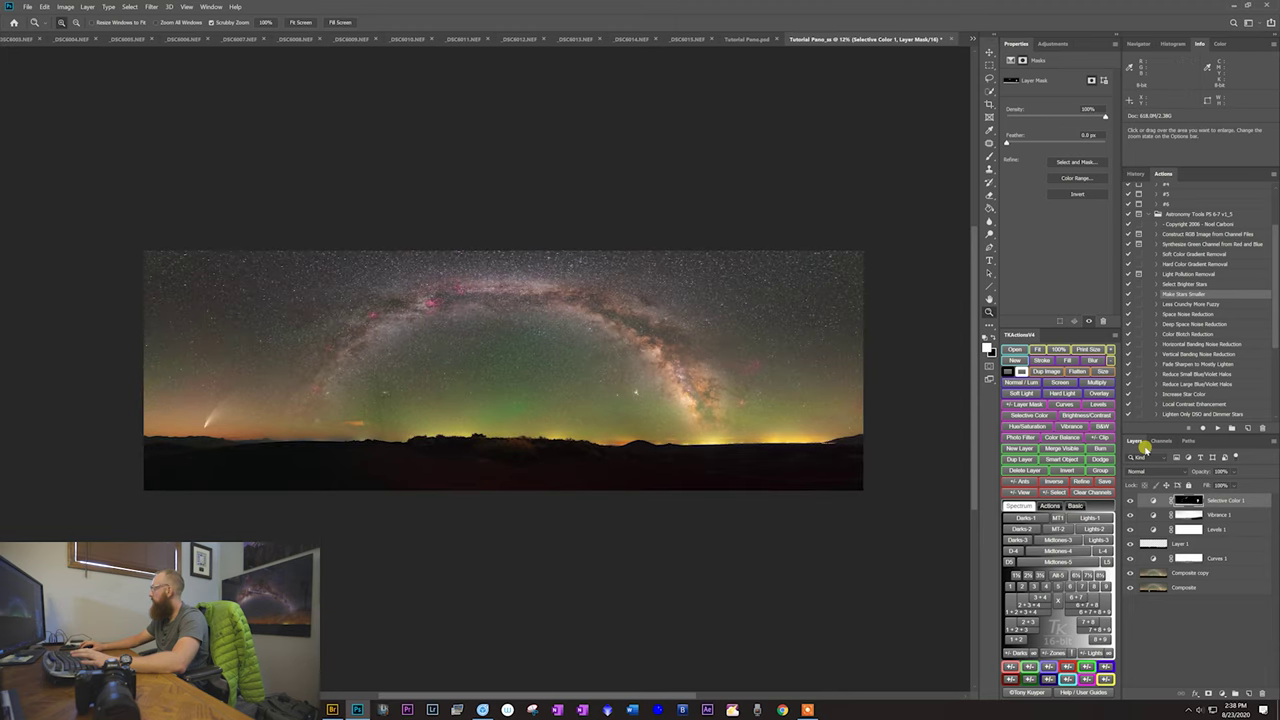
pyautogui.click(1274, 442)
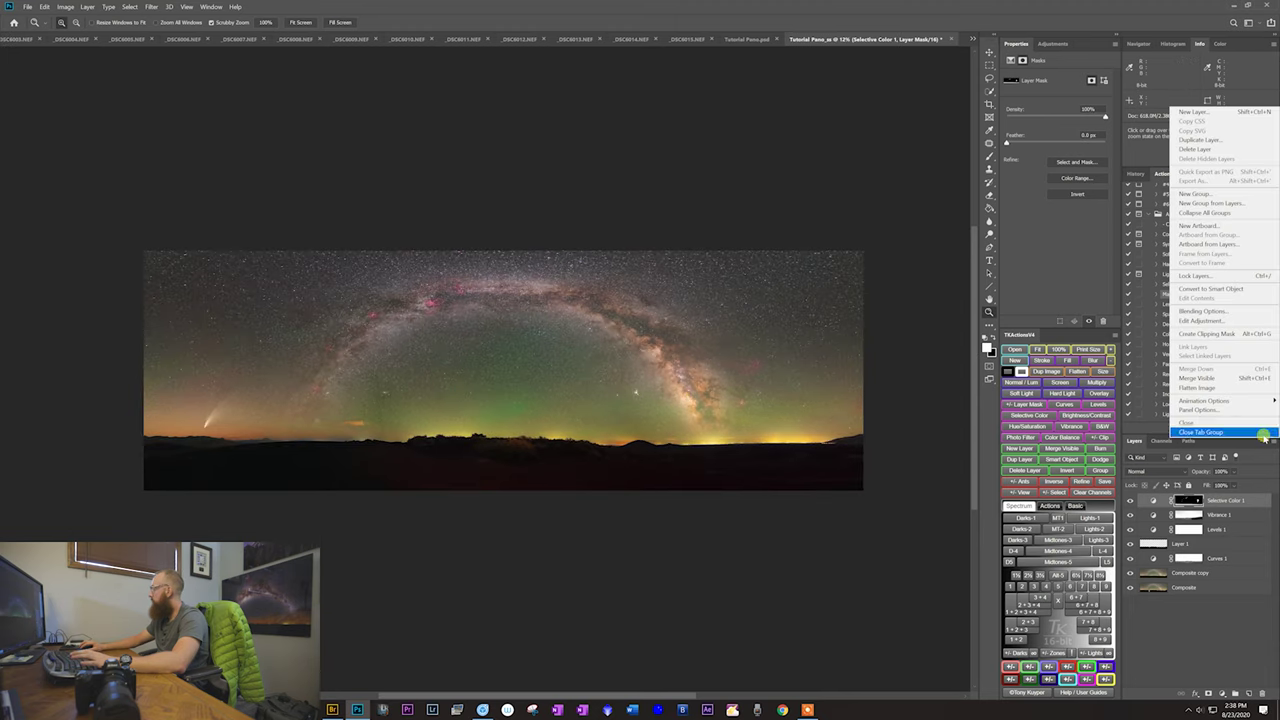
pyautogui.click(1221, 388)
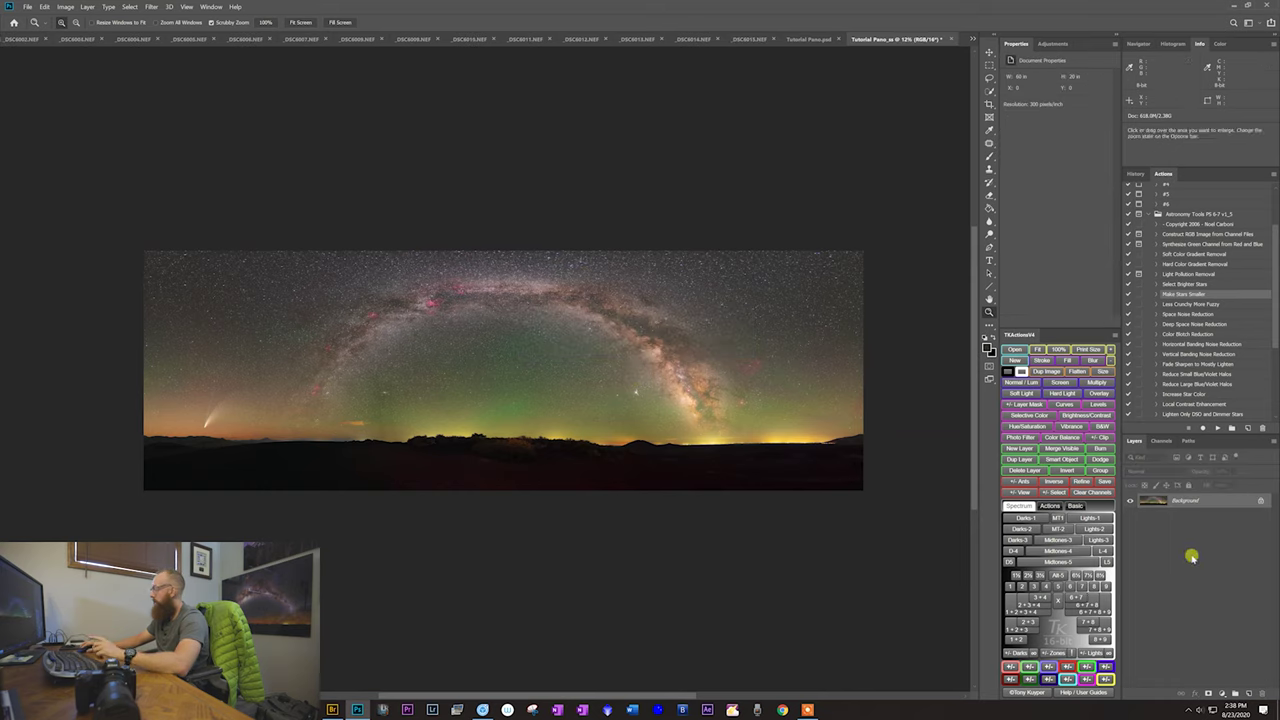
pyautogui.moveTo(1207, 511); pyautogui.dragTo(1247, 692)
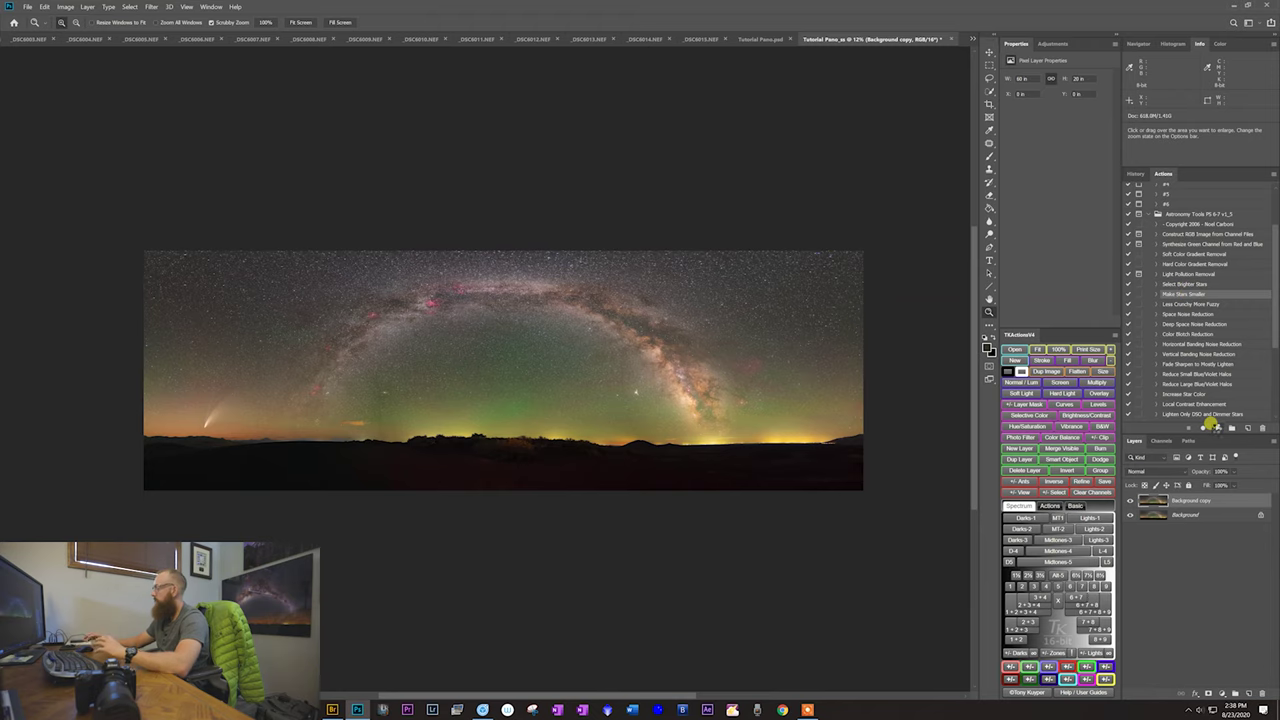
# Step: Run the Make Stars Smaller action on Background copy and compare the sky with that layer hidden and shown
pyautogui.click(1215, 427)
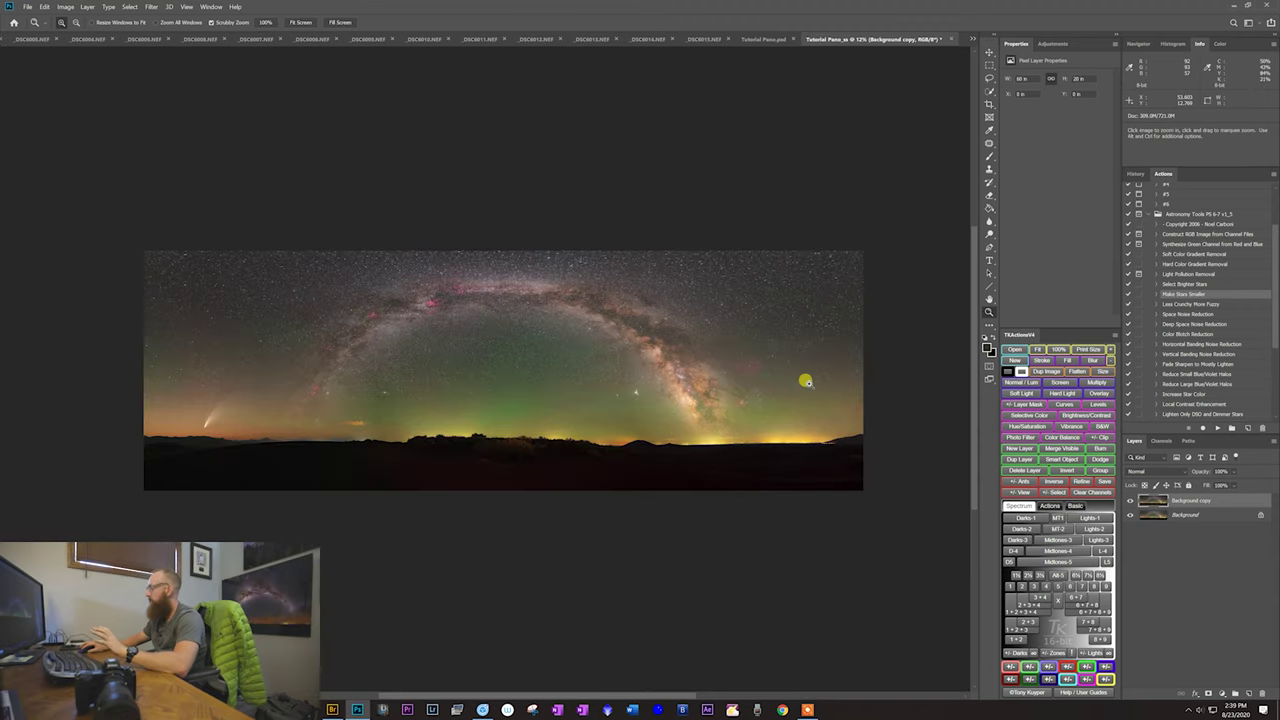
pyautogui.moveTo(668, 320); pyautogui.dragTo(886, 394)
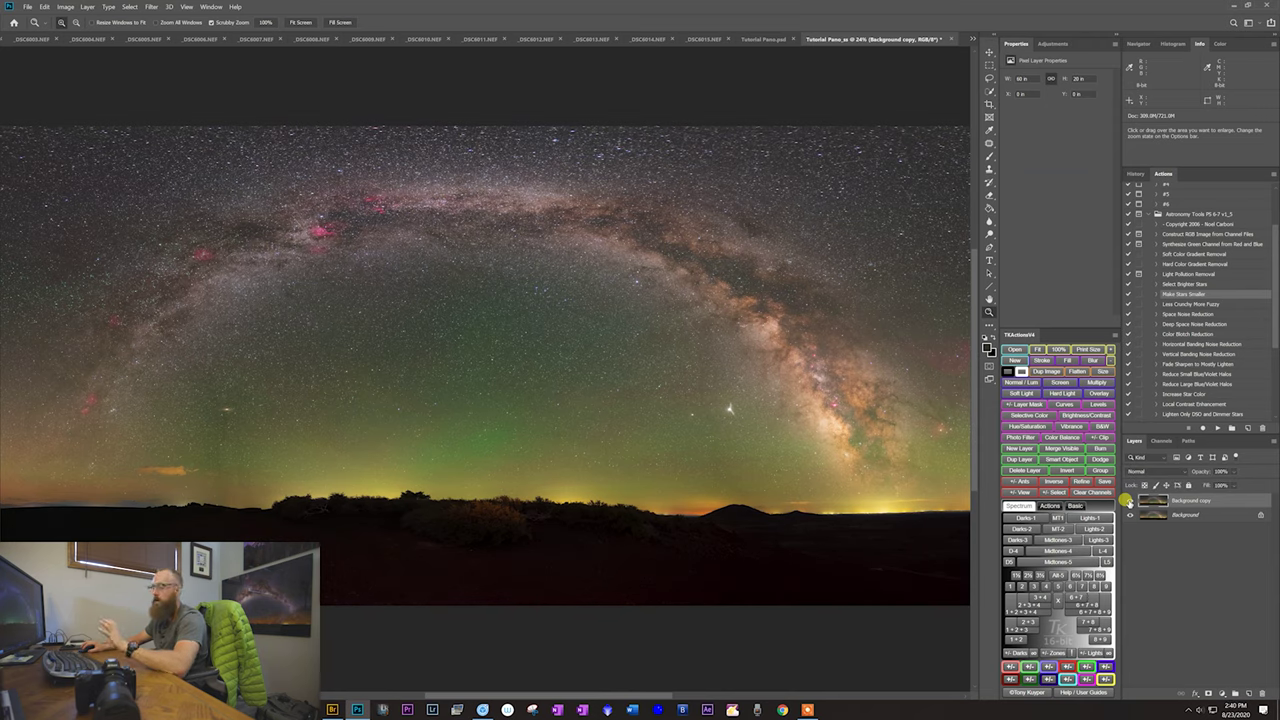
pyautogui.click(1129, 500)
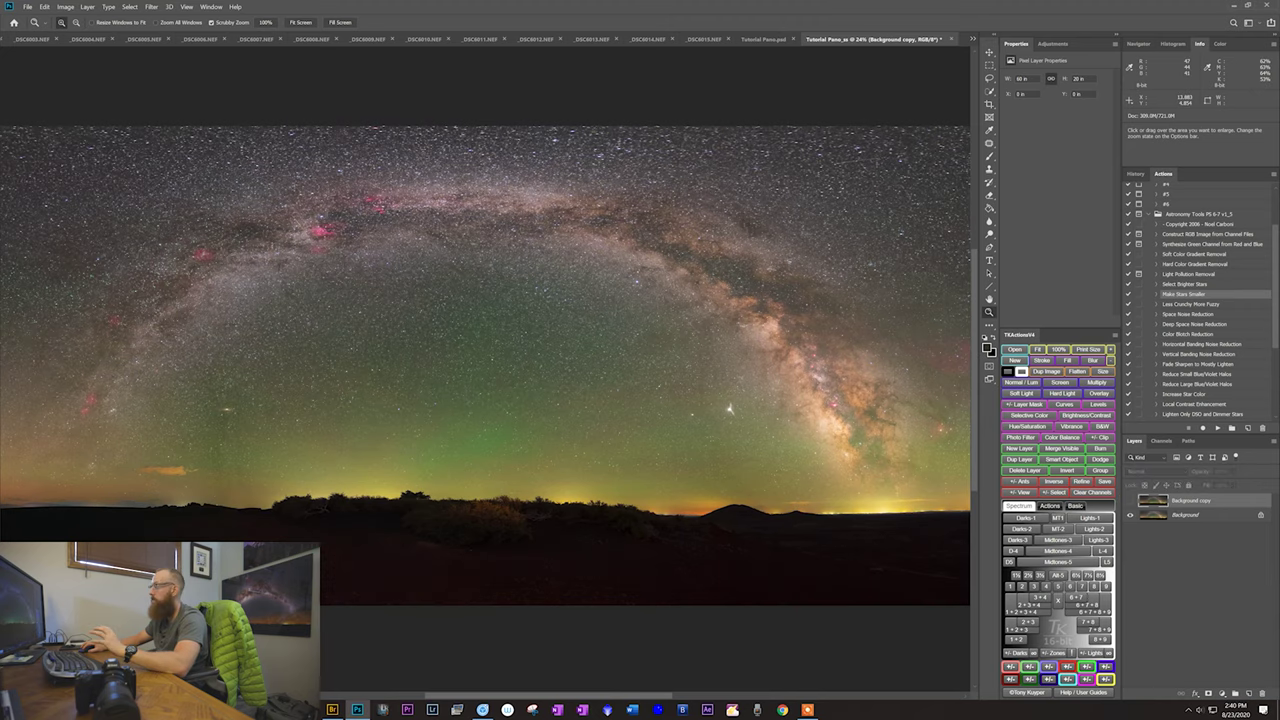
pyautogui.hotkey('ctrl', '0')
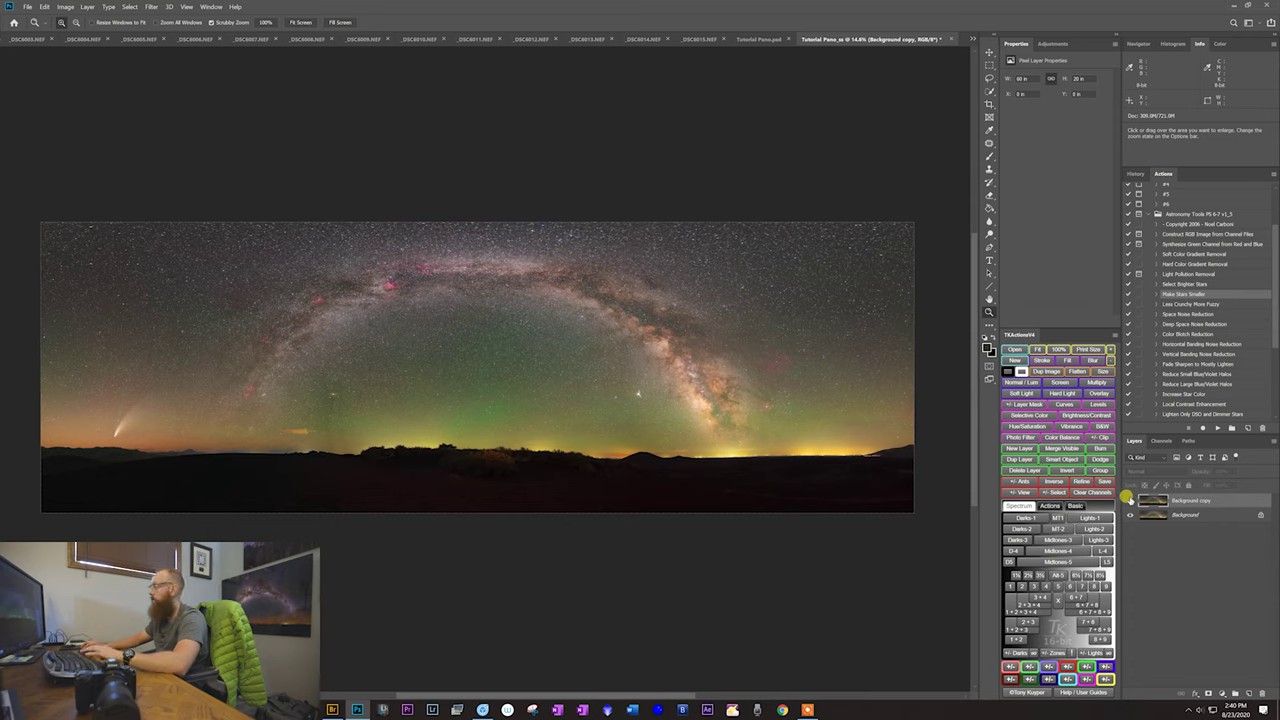
pyautogui.click(1129, 500)
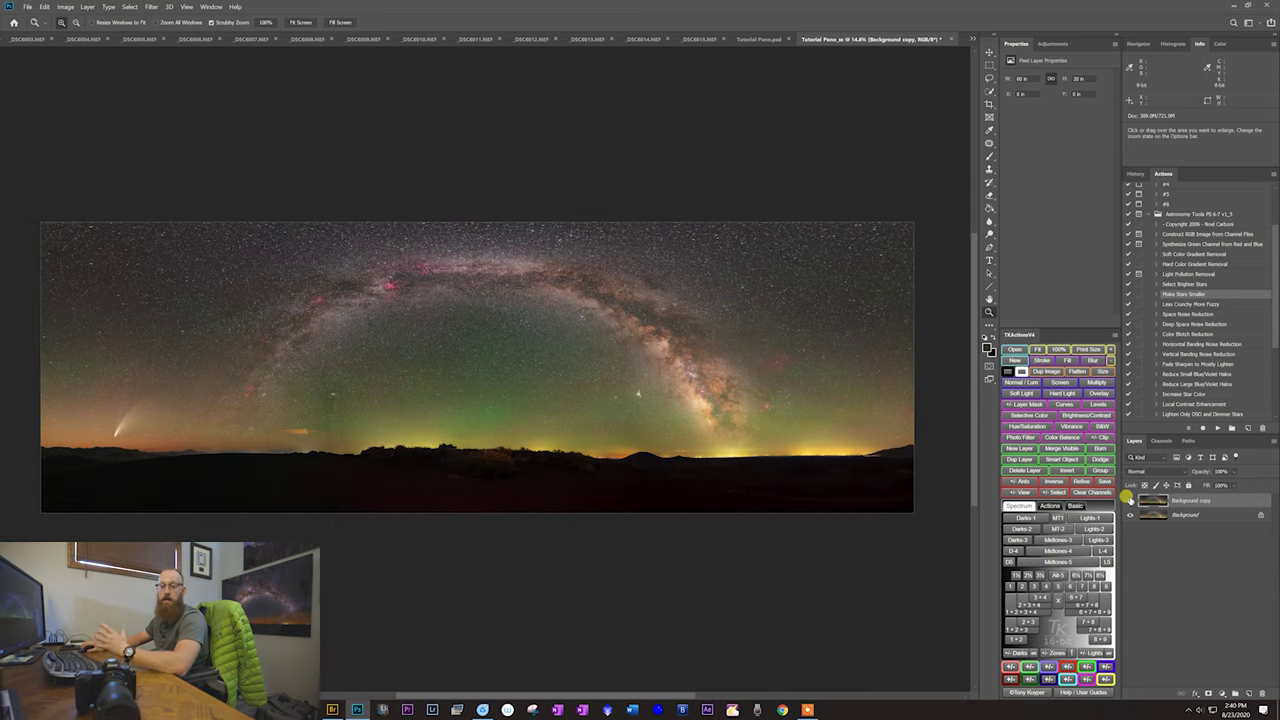
pyautogui.click(1129, 500)
pyautogui.click(1129, 500)
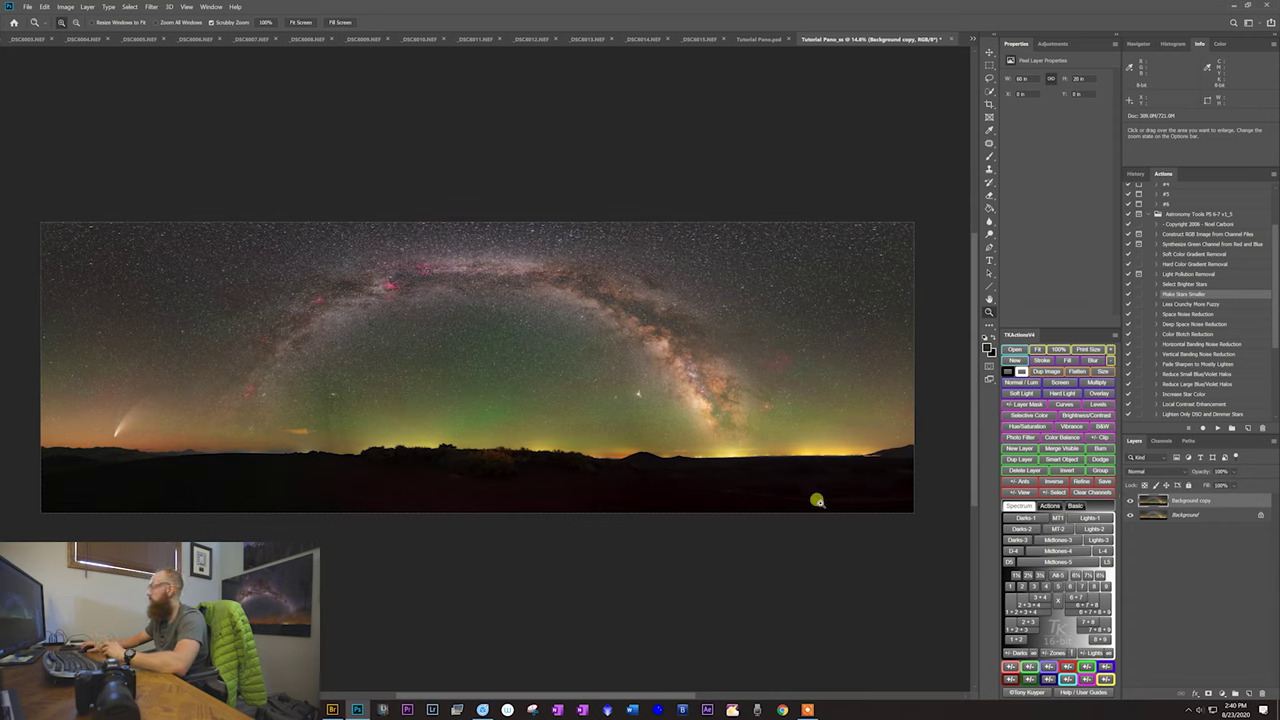
# Step: Inspect the star reduction across the panorama and lower the Background copy layer's opacity to 58%
pyautogui.moveTo(119, 406); pyautogui.dragTo(246, 420)
pyautogui.moveTo(493, 422); pyautogui.dragTo(464, 423)
pyautogui.moveTo(565, 424); pyautogui.dragTo(372, 415)
pyautogui.moveTo(698, 419); pyautogui.dragTo(574, 442)
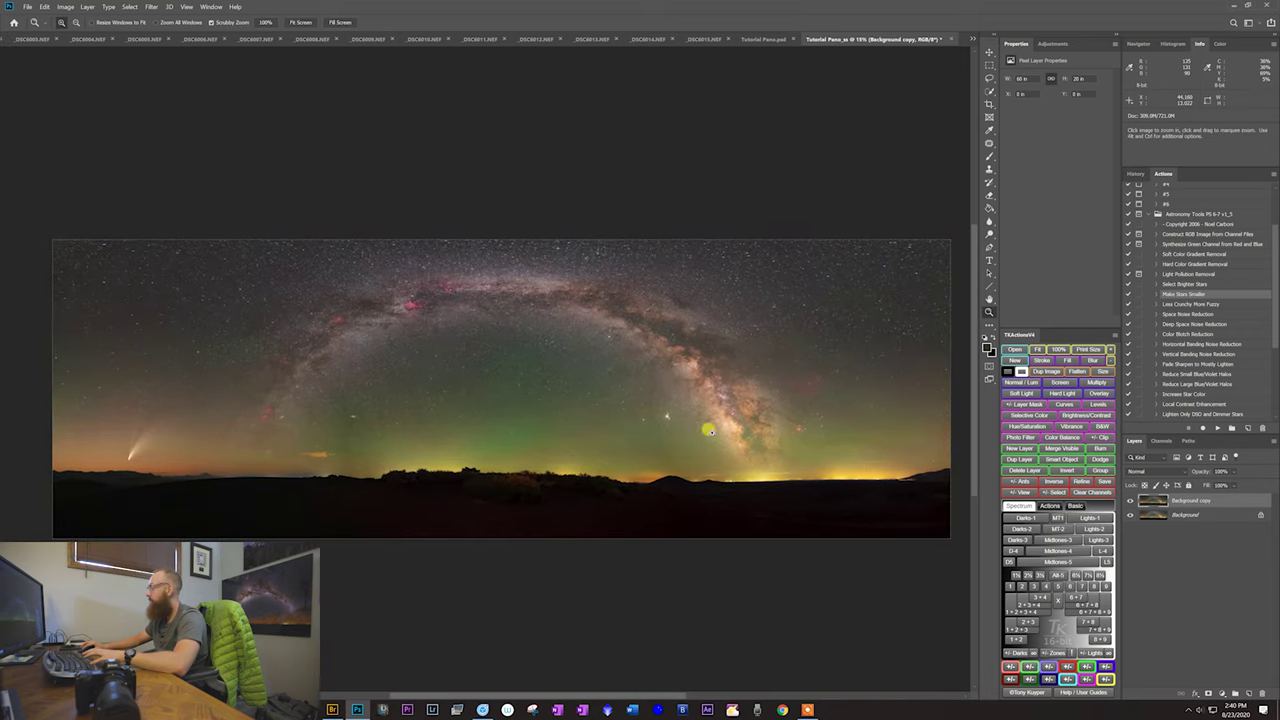
pyautogui.moveTo(673, 441); pyautogui.dragTo(675, 439)
pyautogui.click(1235, 472)
pyautogui.moveTo(1245, 484); pyautogui.dragTo(1212, 482)
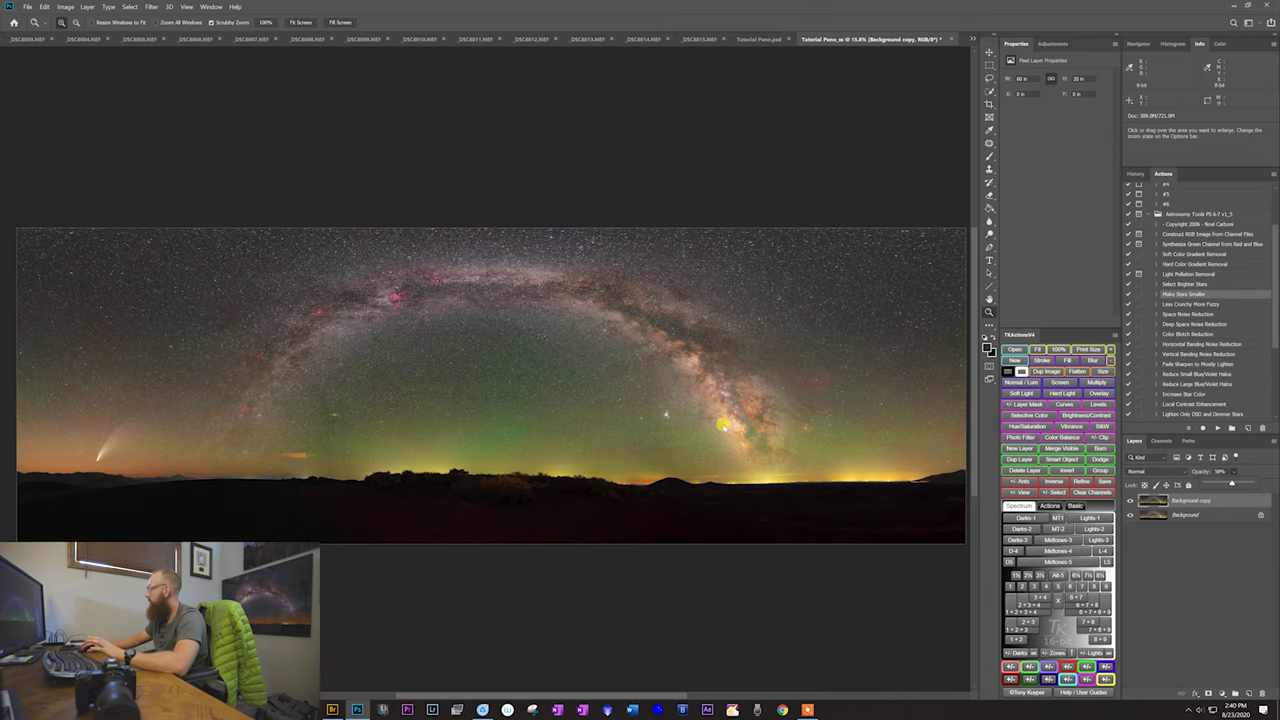
# Step: Clone nearby sky over the light streaks around the brightest star beside the Milky Way core with the Clone Stamp
pyautogui.click(623, 364)
pyautogui.moveTo(545, 318); pyautogui.dragTo(336, 321)
pyautogui.moveTo(486, 306); pyautogui.dragTo(672, 287)
pyautogui.moveTo(649, 410); pyautogui.dragTo(429, 309)
pyautogui.click(438, 318)
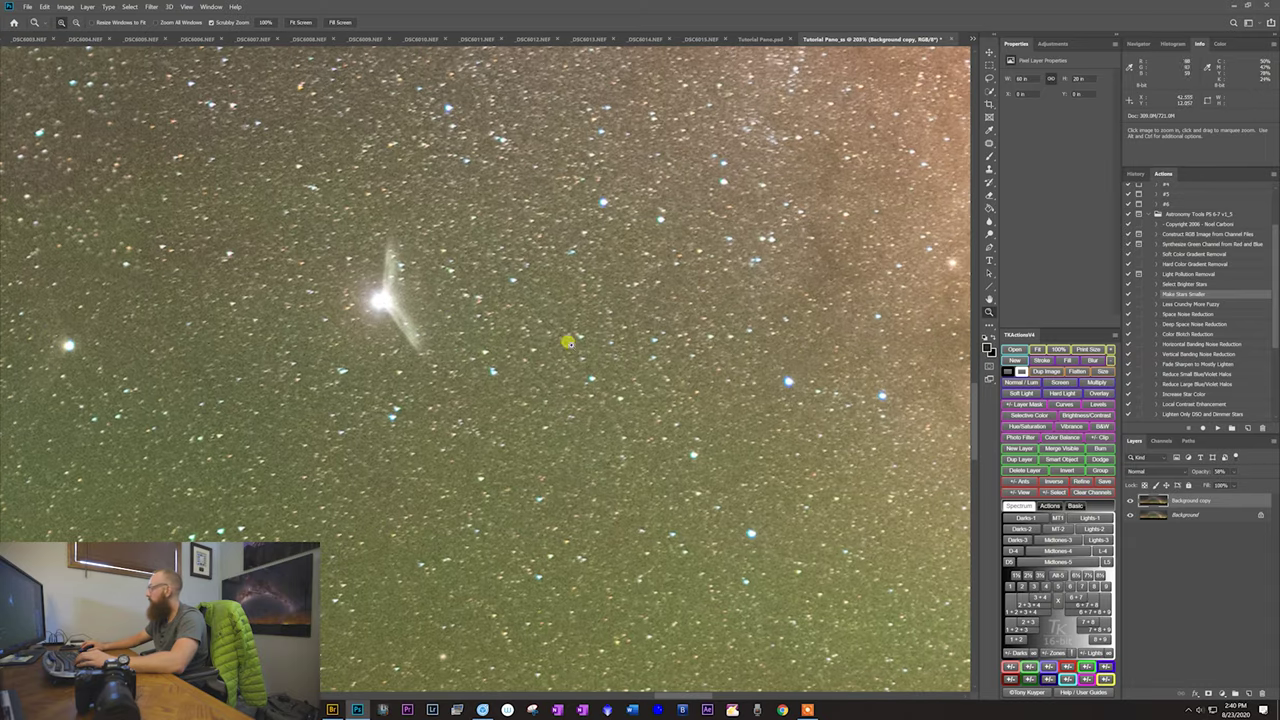
pyautogui.press('s')
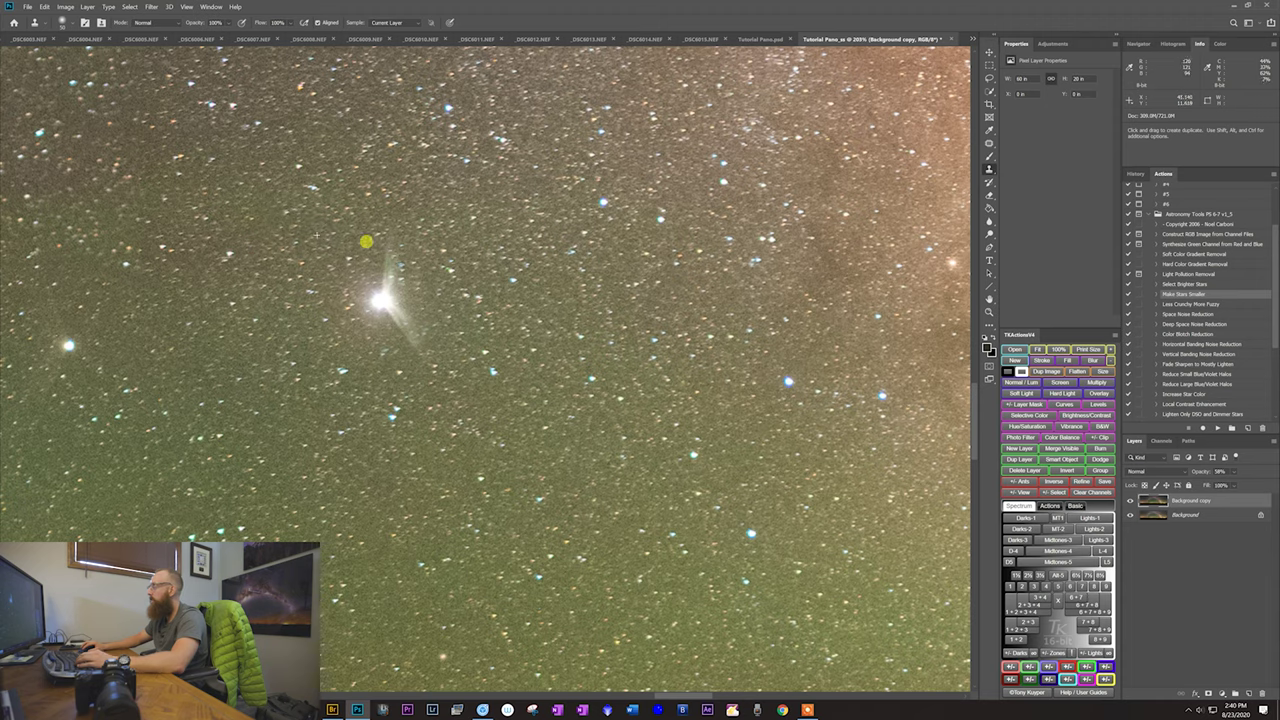
pyautogui.moveTo(375, 251); pyautogui.dragTo(377, 258)
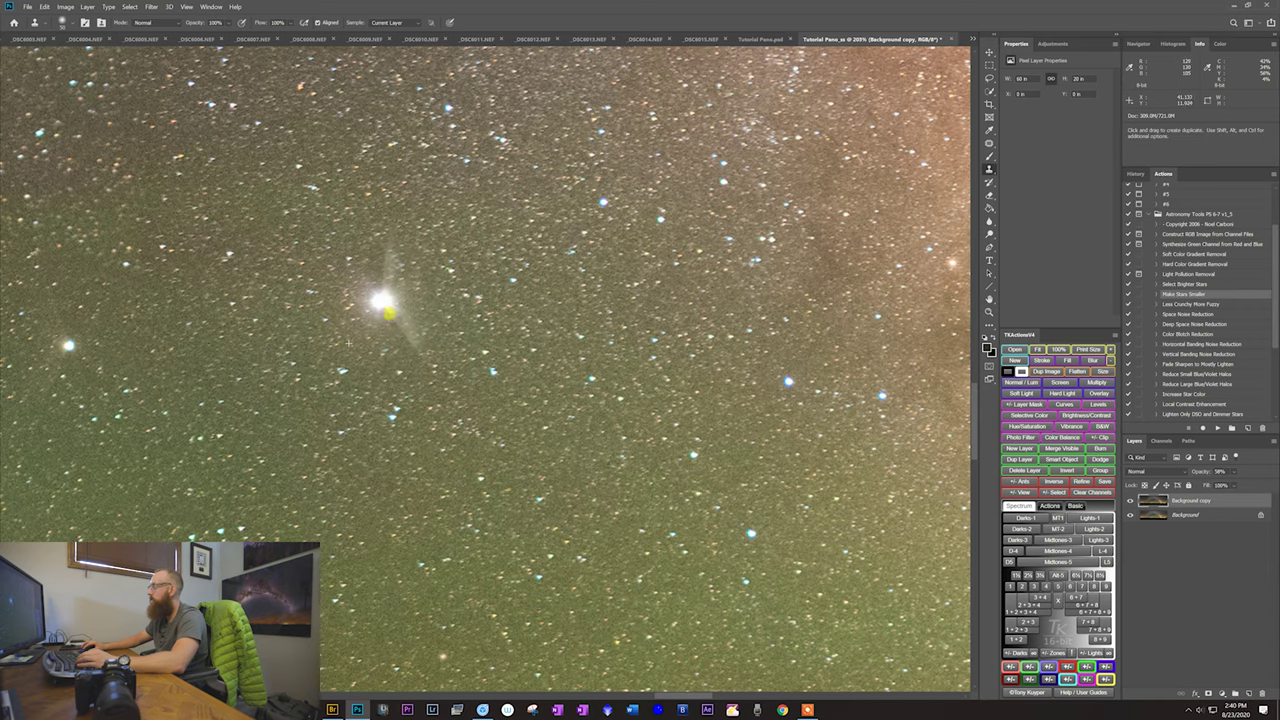
pyautogui.moveTo(374, 240); pyautogui.dragTo(377, 254)
pyautogui.press('z')
pyautogui.moveTo(409, 314)
pyautogui.mouseDown()
pyautogui.moveTo(380, 323)
pyautogui.moveTo(420, 326)
pyautogui.moveTo(397, 334)
pyautogui.mouseUp()
pyautogui.press('s')
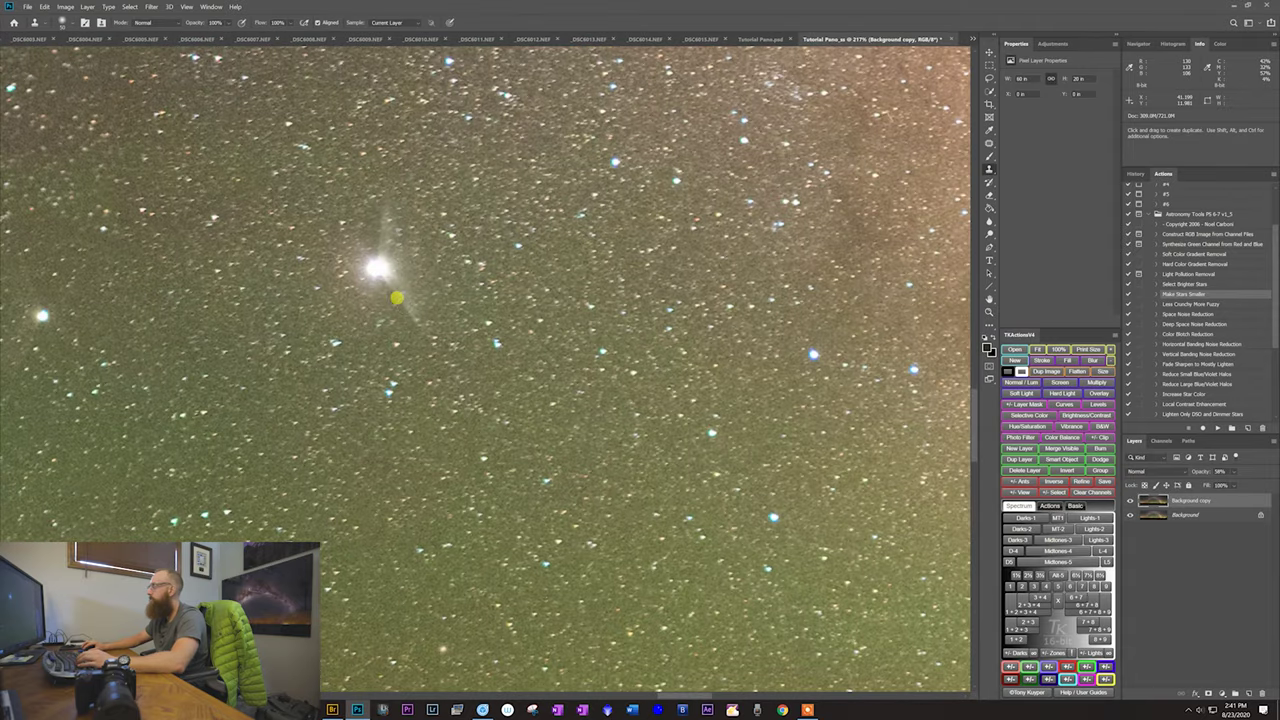
pyautogui.press('z')
pyautogui.keyDown('alt'); pyautogui.click(383, 331); pyautogui.keyUp('alt')
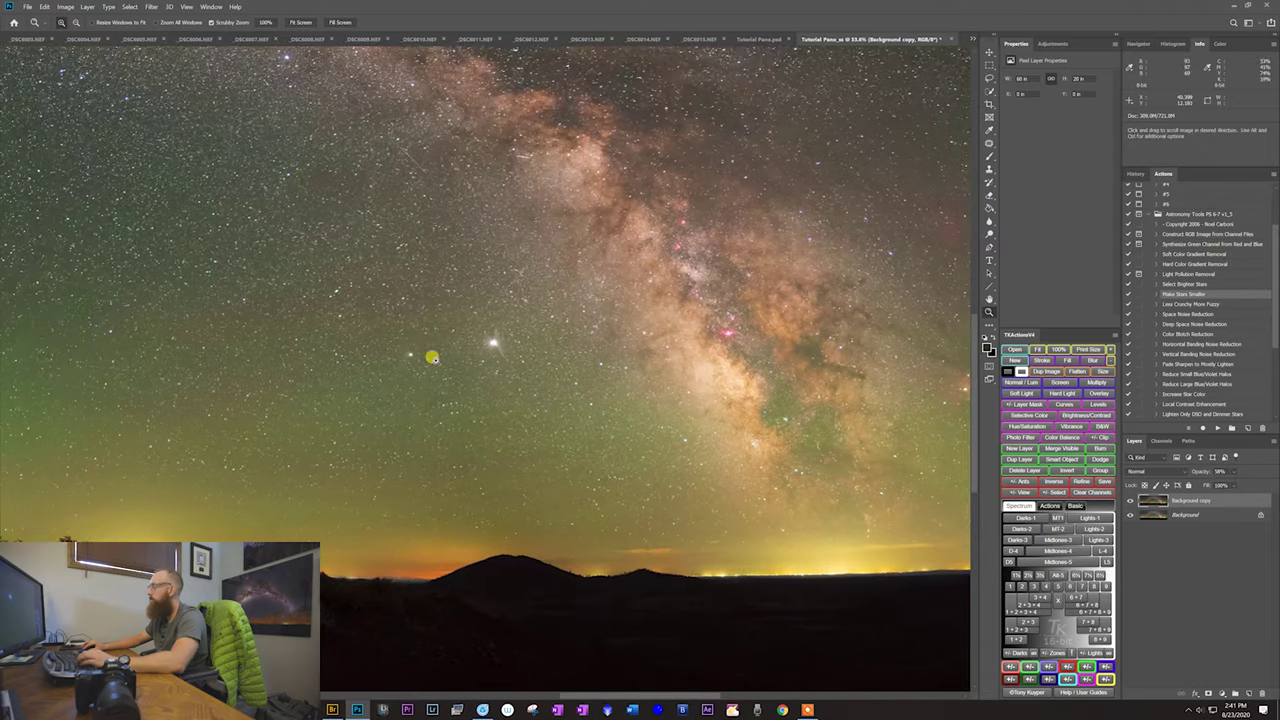
pyautogui.keyDown('alt'); pyautogui.click(432, 358); pyautogui.keyUp('alt')
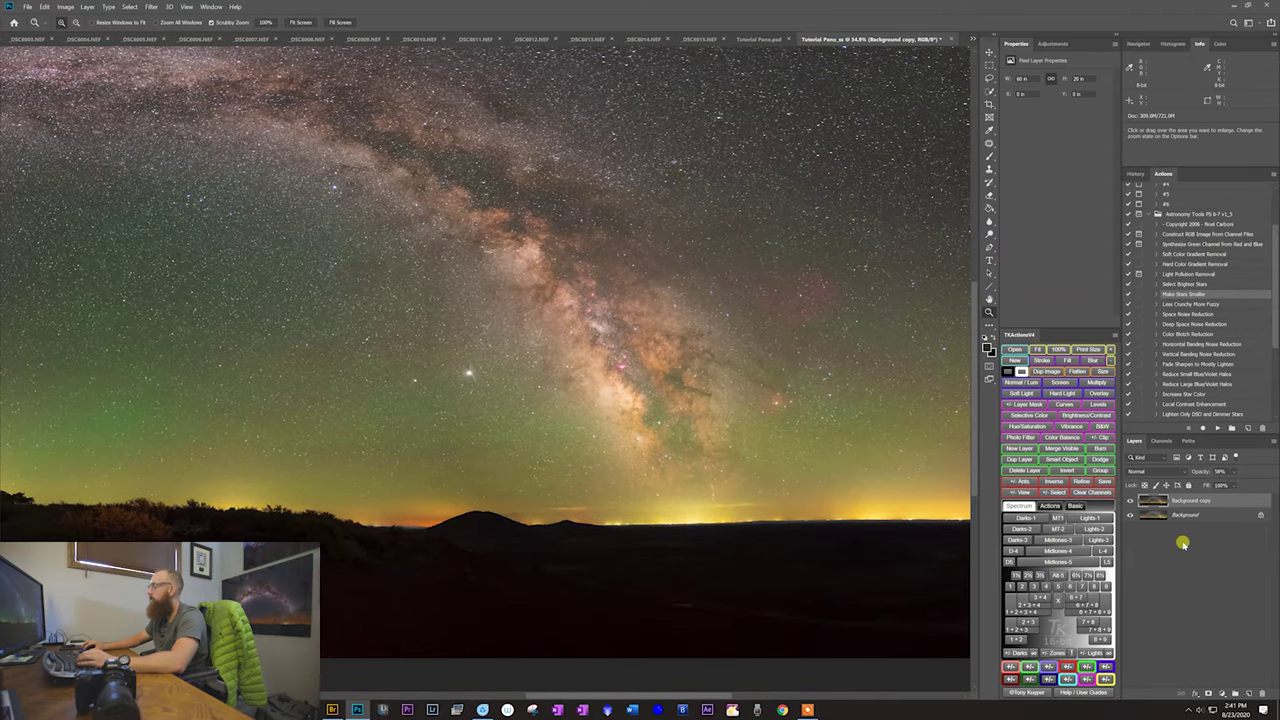
# Step: Flatten the star-reduced Tutorial Pano_ss image into a single Background layer
pyautogui.moveTo(666, 404); pyautogui.dragTo(638, 407)
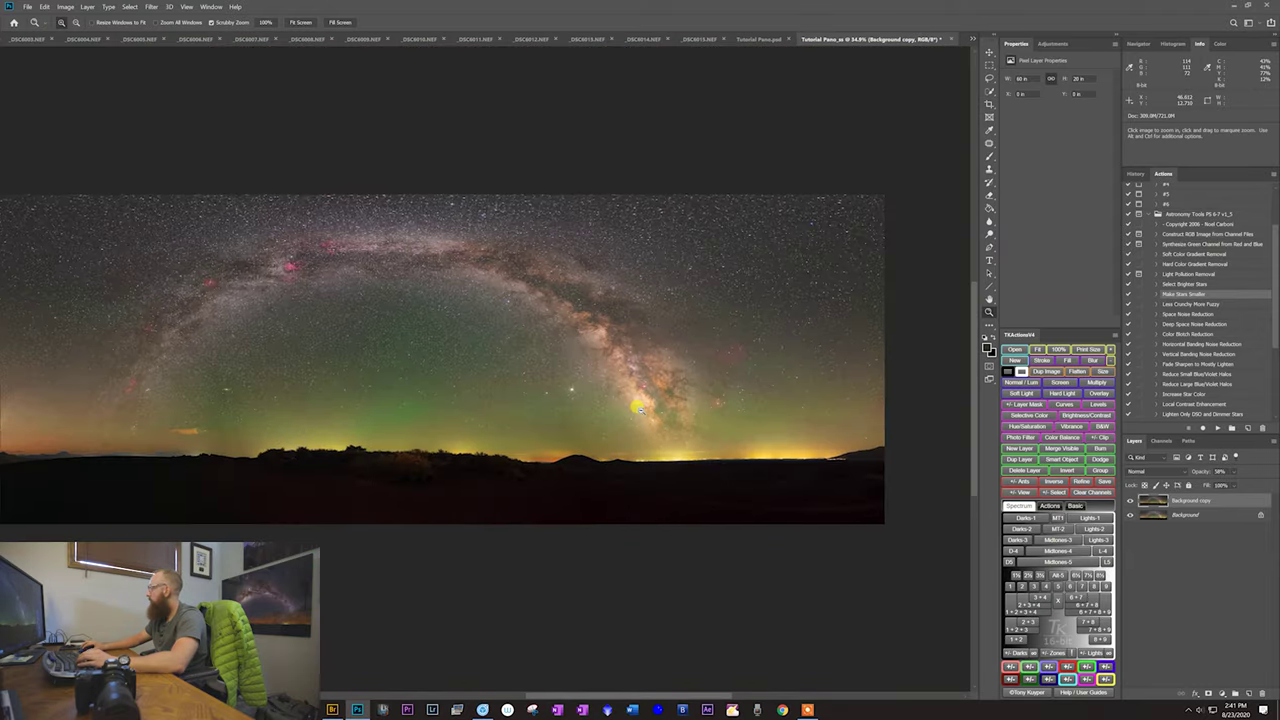
pyautogui.keyDown('alt'); pyautogui.click(640, 410); pyautogui.keyUp('alt')
pyautogui.click(1273, 441)
pyautogui.click(1197, 387)
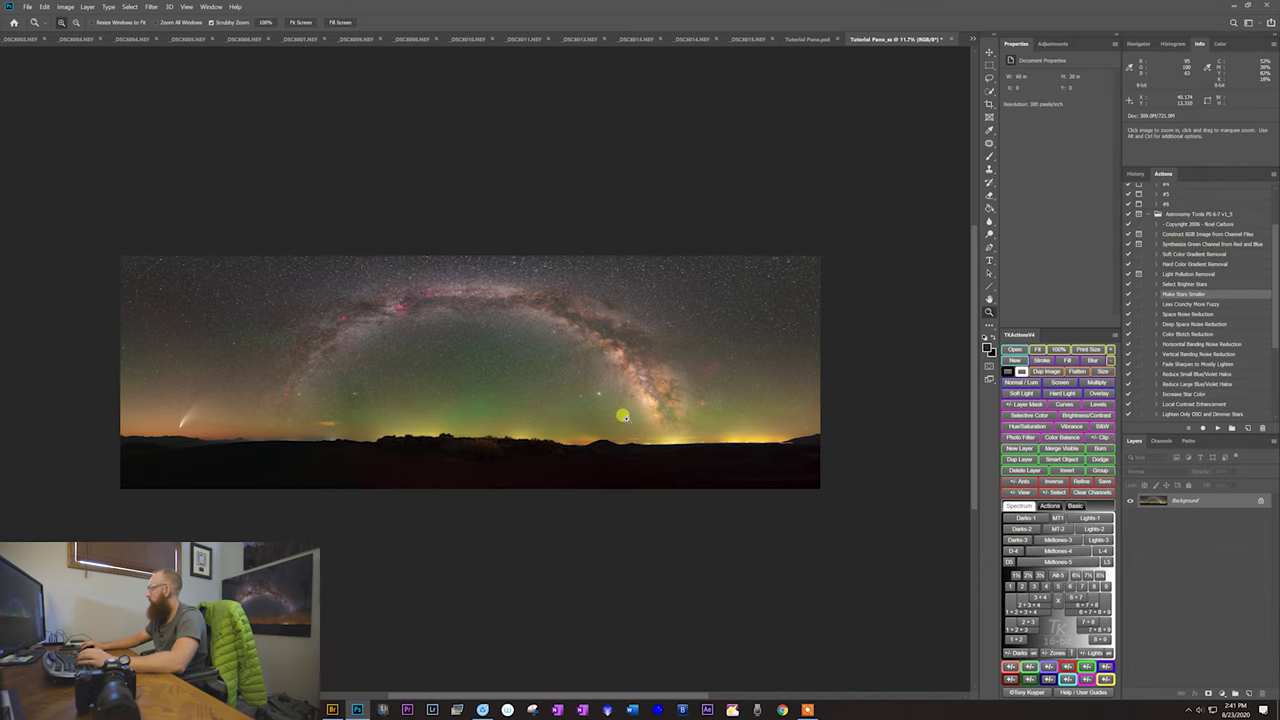
# Step: Clone nearby sky over the remaining faint streaks around the brightest star beside the Milky Way core with the Clone Stamp
pyautogui.moveTo(592, 388)
pyautogui.mouseDown()
pyautogui.moveTo(660, 403)
pyautogui.moveTo(508, 374)
pyautogui.mouseUp()
pyautogui.press('s')
pyautogui.scroll(3, 530, 388)
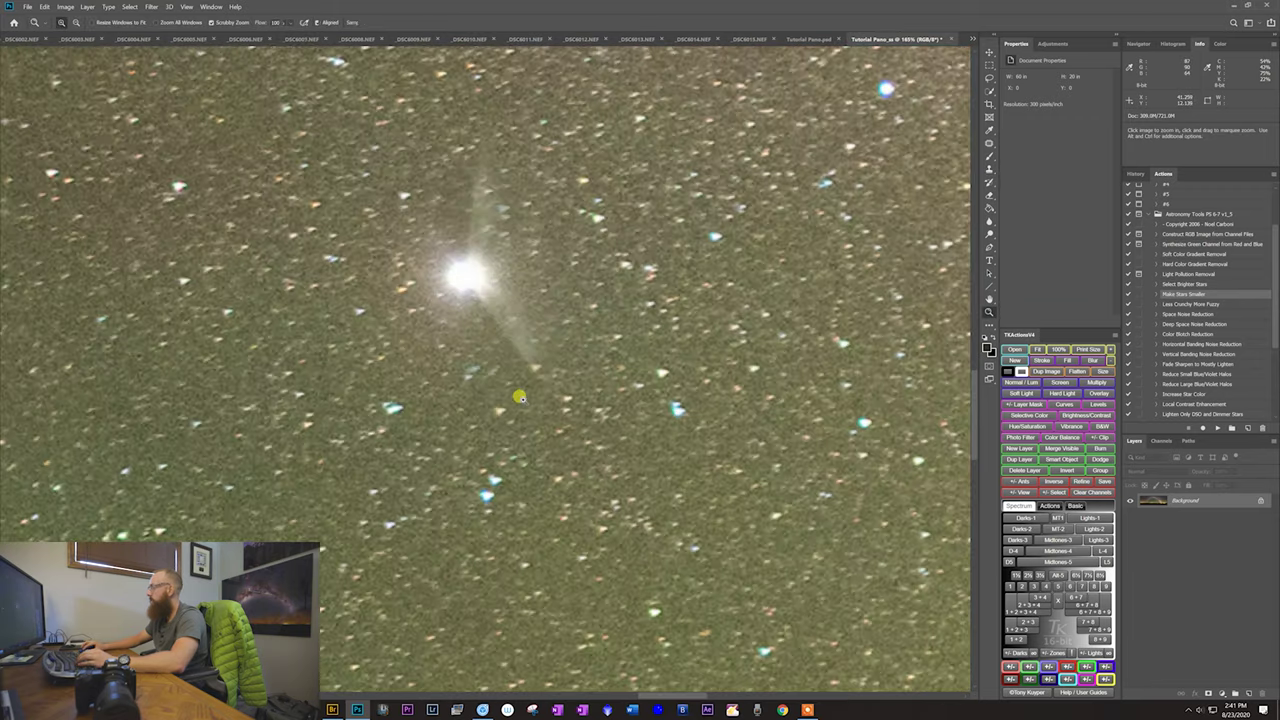
pyautogui.keyDown('alt'); pyautogui.click(380, 397); pyautogui.keyUp('alt')
pyautogui.moveTo(390, 385); pyautogui.dragTo(442, 424)
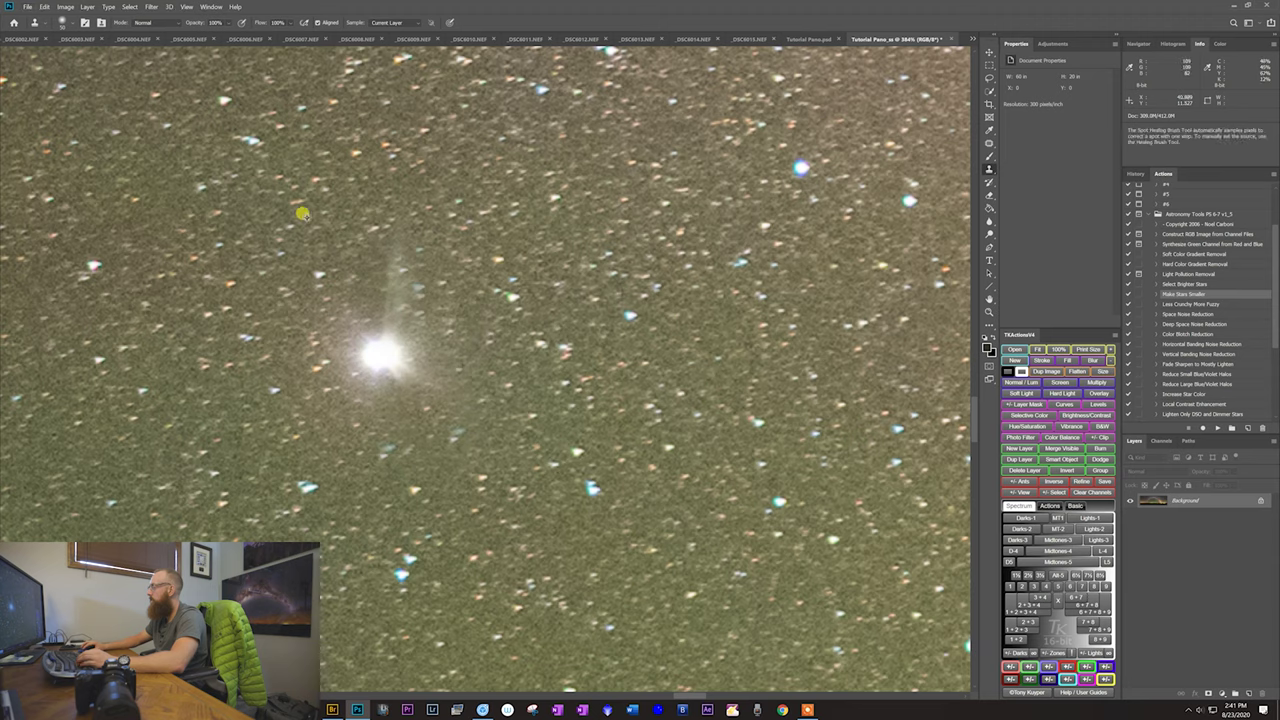
pyautogui.moveTo(376, 241)
pyautogui.mouseDown()
pyautogui.moveTo(465, 284)
pyautogui.moveTo(449, 312)
pyautogui.moveTo(459, 355)
pyautogui.moveTo(485, 346)
pyautogui.moveTo(506, 367)
pyautogui.moveTo(484, 375)
pyautogui.moveTo(430, 358)
pyautogui.moveTo(489, 378)
pyautogui.moveTo(470, 382)
pyautogui.moveTo(467, 363)
pyautogui.moveTo(486, 385)
pyautogui.moveTo(436, 412)
pyautogui.moveTo(450, 406)
pyautogui.moveTo(353, 406)
pyautogui.moveTo(494, 345)
pyautogui.moveTo(530, 395)
pyautogui.mouseUp()
pyautogui.press('z')
pyautogui.click(530, 395)
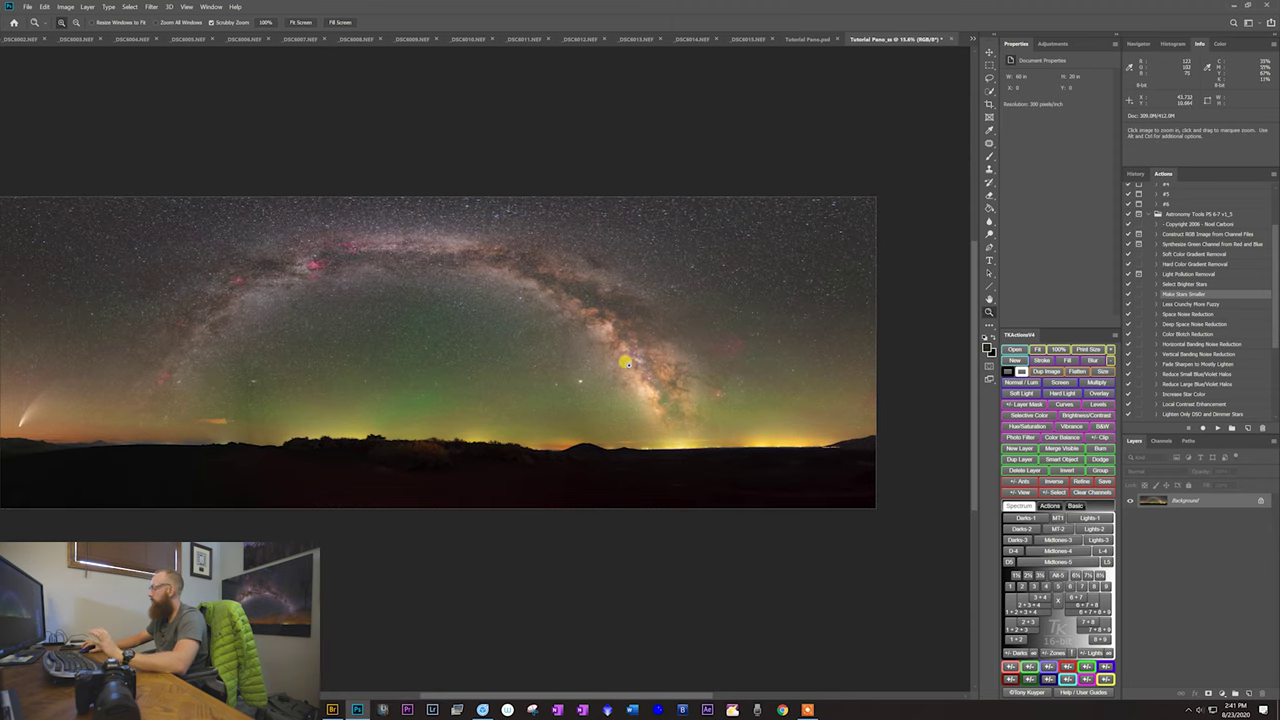
pyautogui.keyDown('alt'); pyautogui.click(410, 444); pyautogui.keyUp('alt')
pyautogui.moveTo(511, 398); pyautogui.dragTo(563, 394)
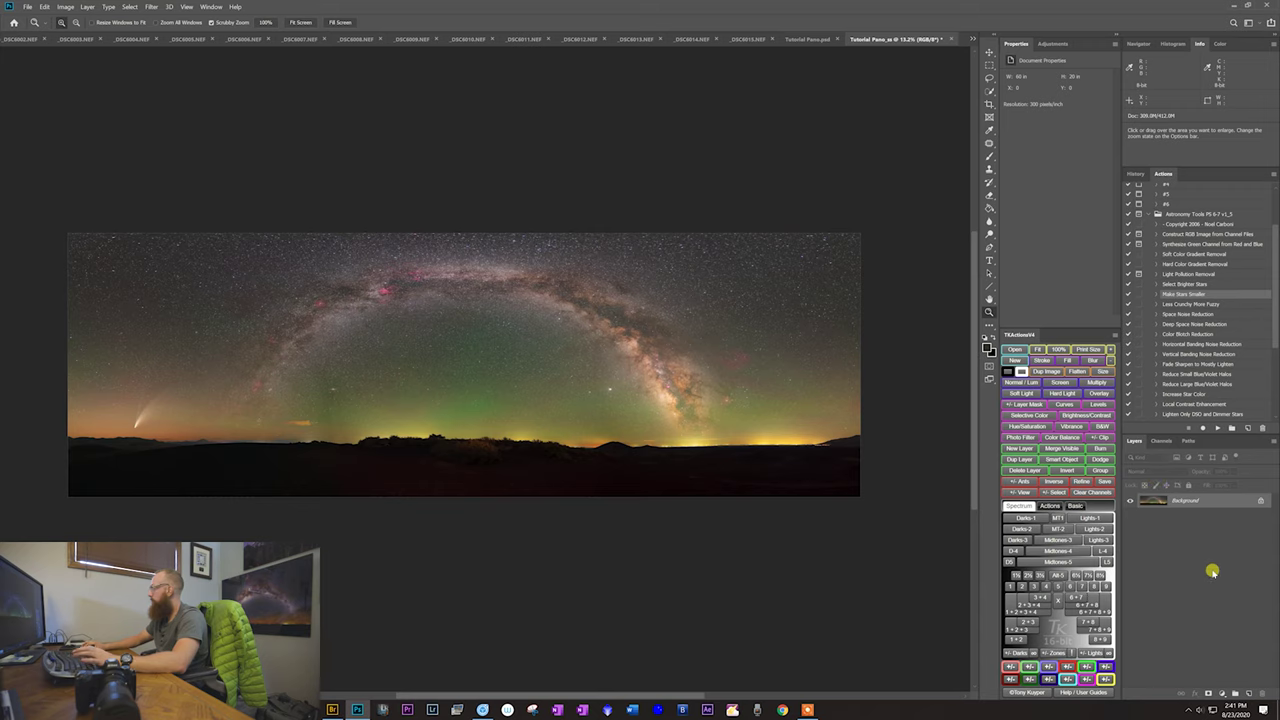
# Step: Brighten a duplicate of the Background layer with a Levels midtone of 1.09 and compare the image with it hidden and shown
pyautogui.moveTo(1208, 499); pyautogui.dragTo(1248, 693)
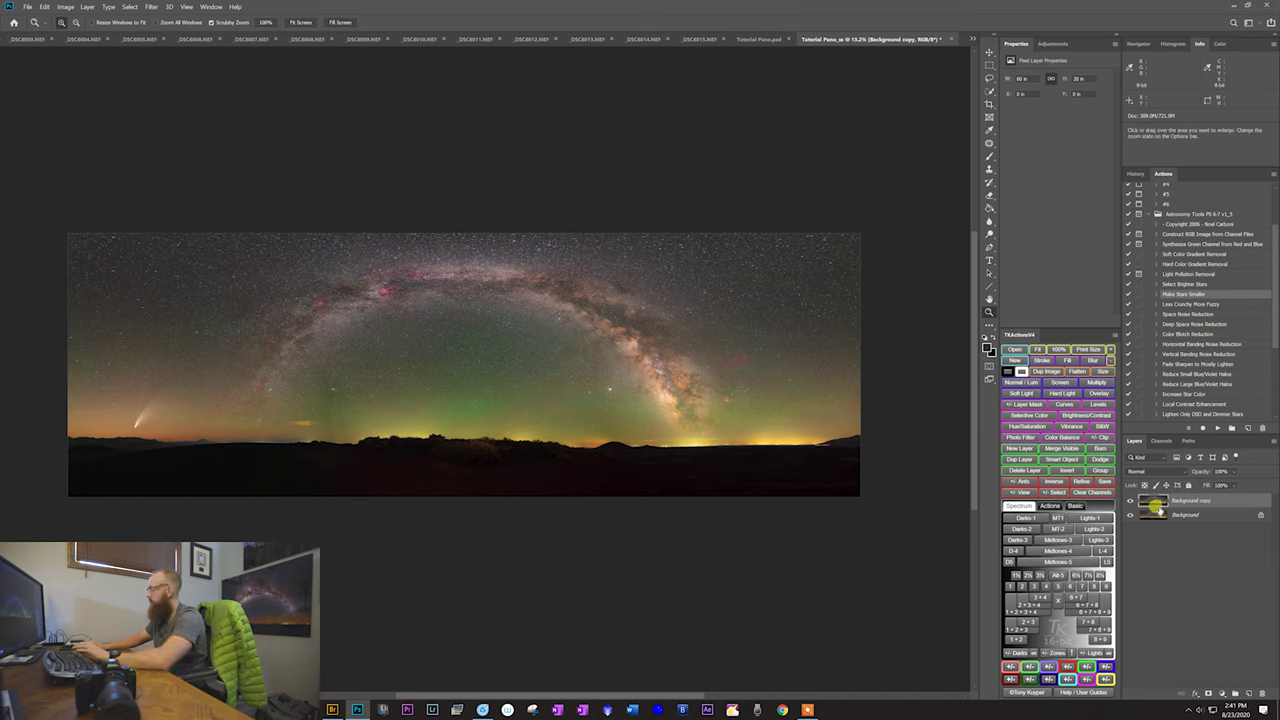
pyautogui.hotkey('ctrl', 'l')
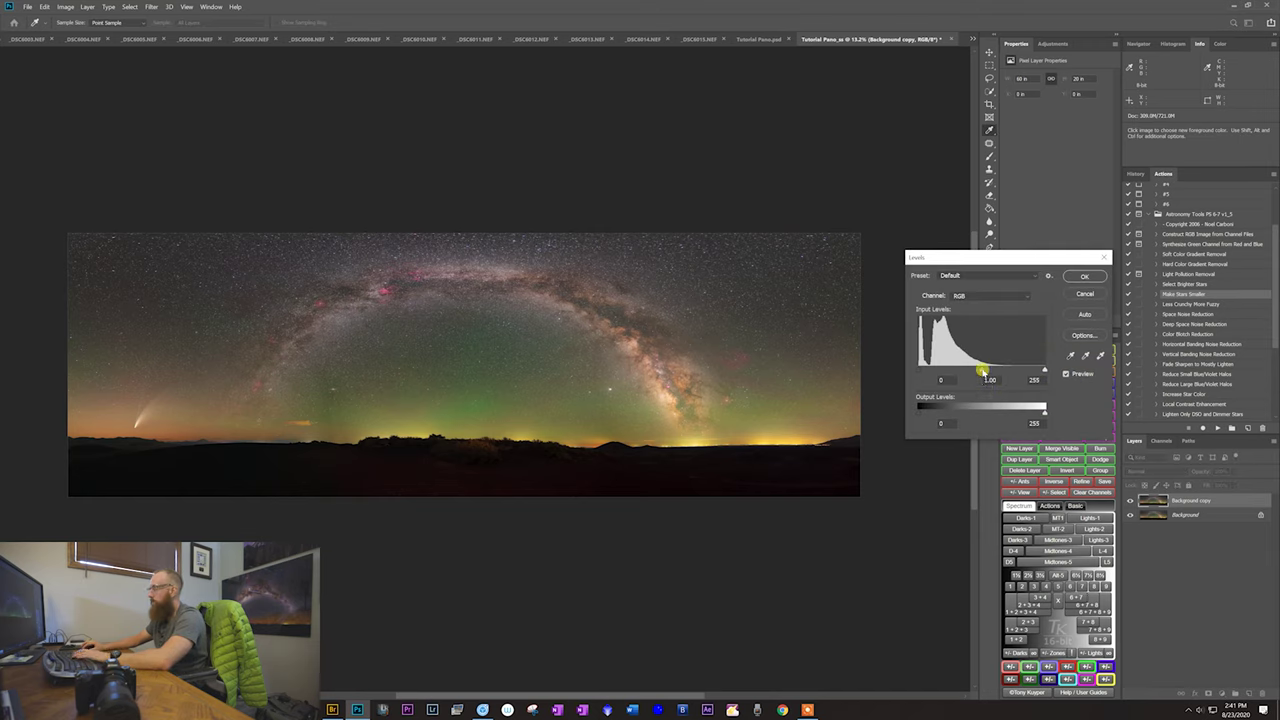
pyautogui.moveTo(980, 369); pyautogui.dragTo(986, 372)
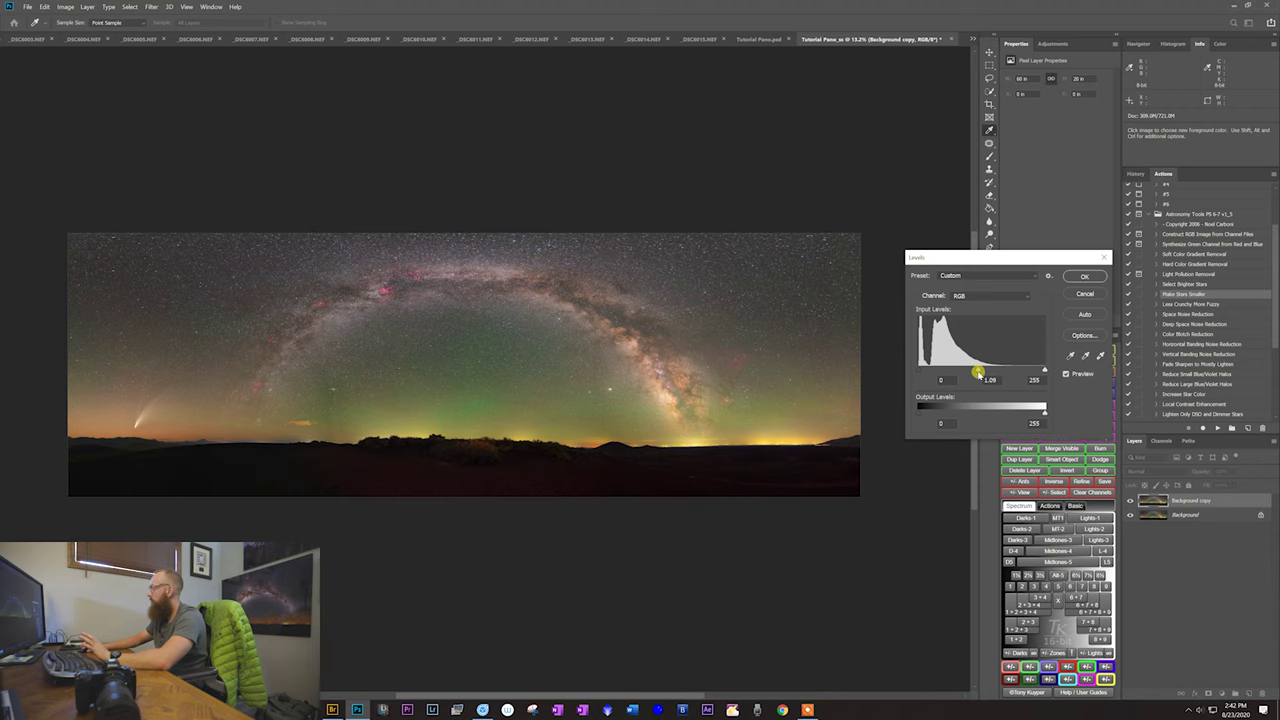
pyautogui.click(1082, 276)
pyautogui.click(1130, 501)
pyautogui.click(1130, 501)
pyautogui.click(1130, 501)
pyautogui.click(1130, 501)
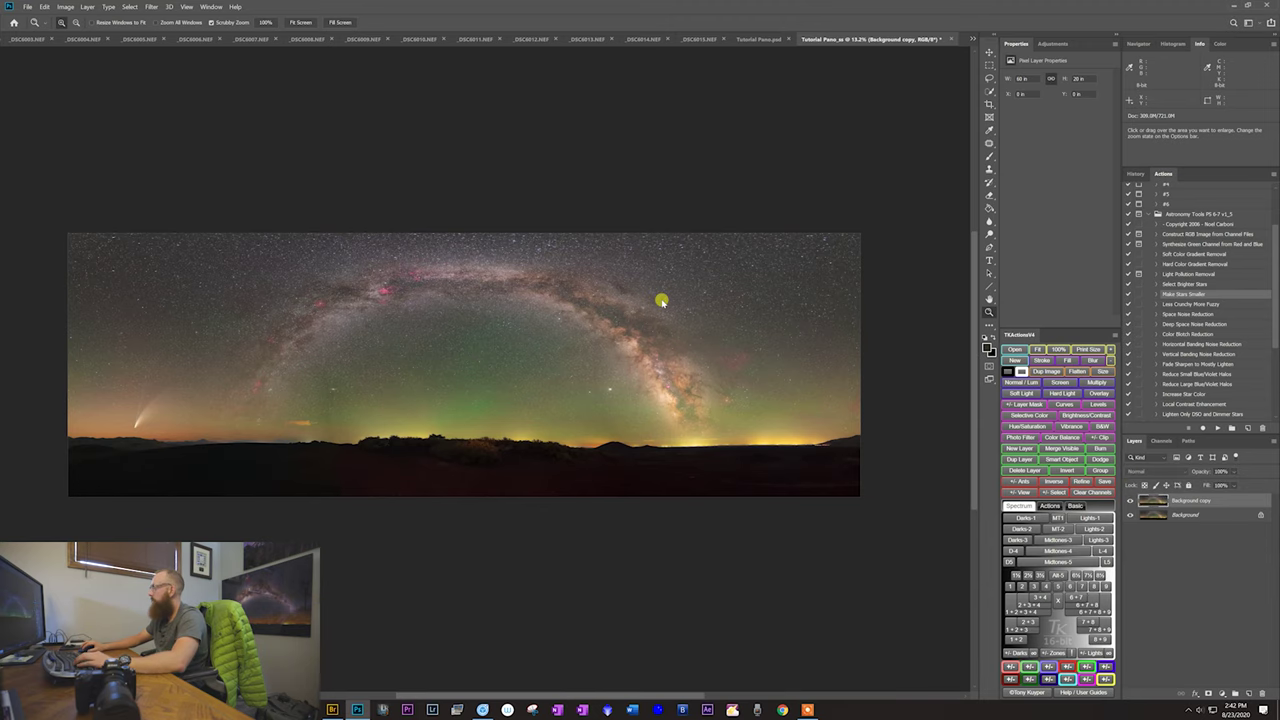
# Step: Examine the star shapes in the upper sky, the Milky Way core, the horizon and the overall brightness of the panorama
pyautogui.moveTo(763, 257); pyautogui.dragTo(804, 273)
pyautogui.scroll(1, 734, 292)
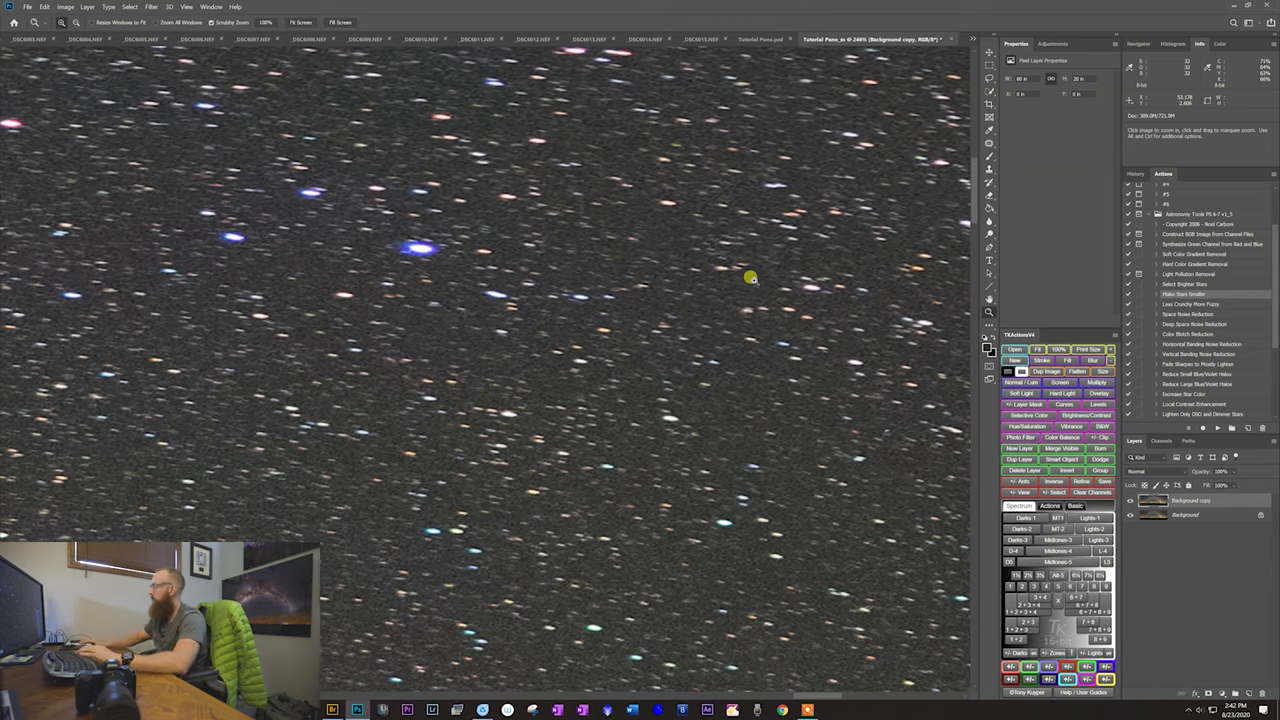
pyautogui.scroll(1, 743, 282)
pyautogui.scroll(1, 746, 284)
pyautogui.scroll(1, 746, 284)
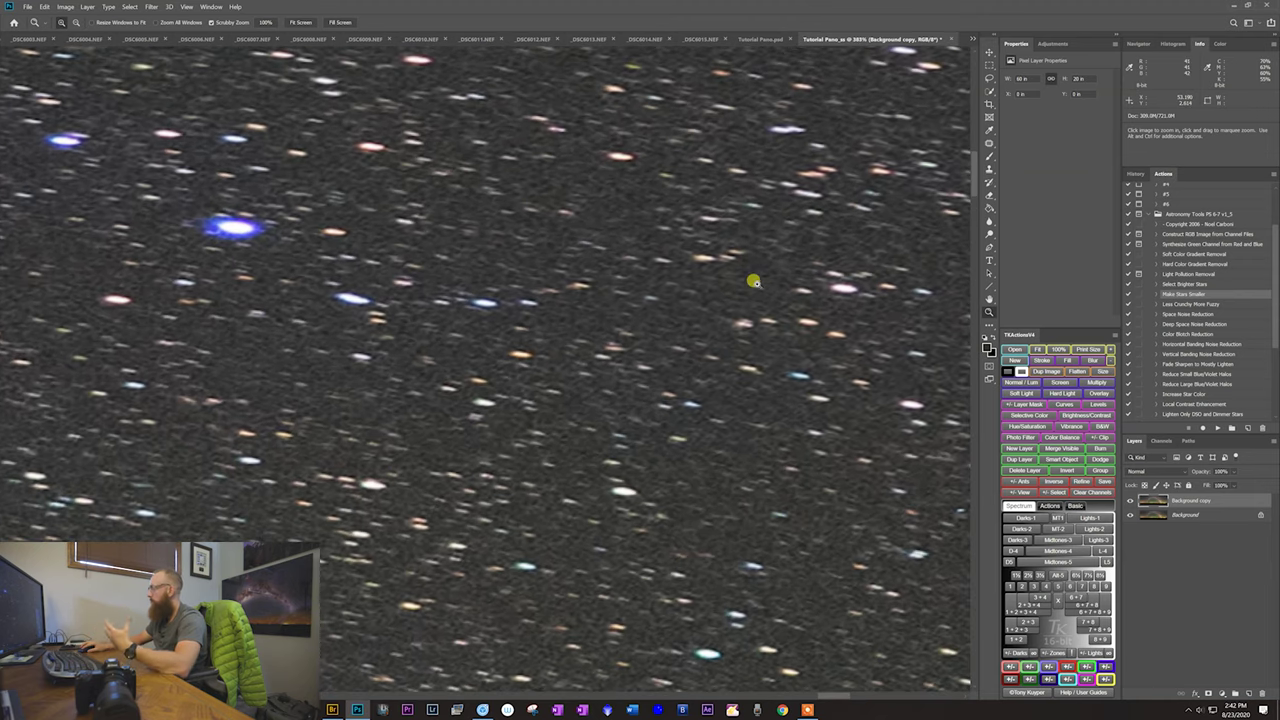
pyautogui.scroll(-10, 754, 282)
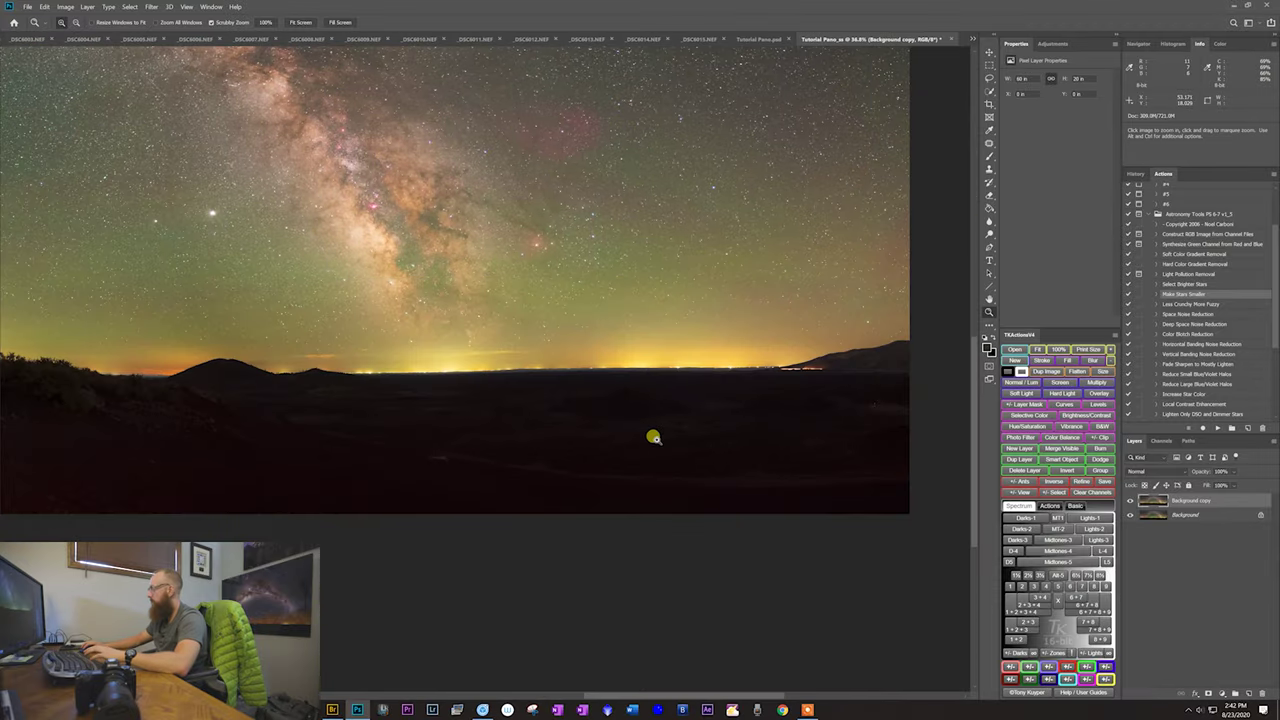
pyautogui.scroll(-2, 653, 437)
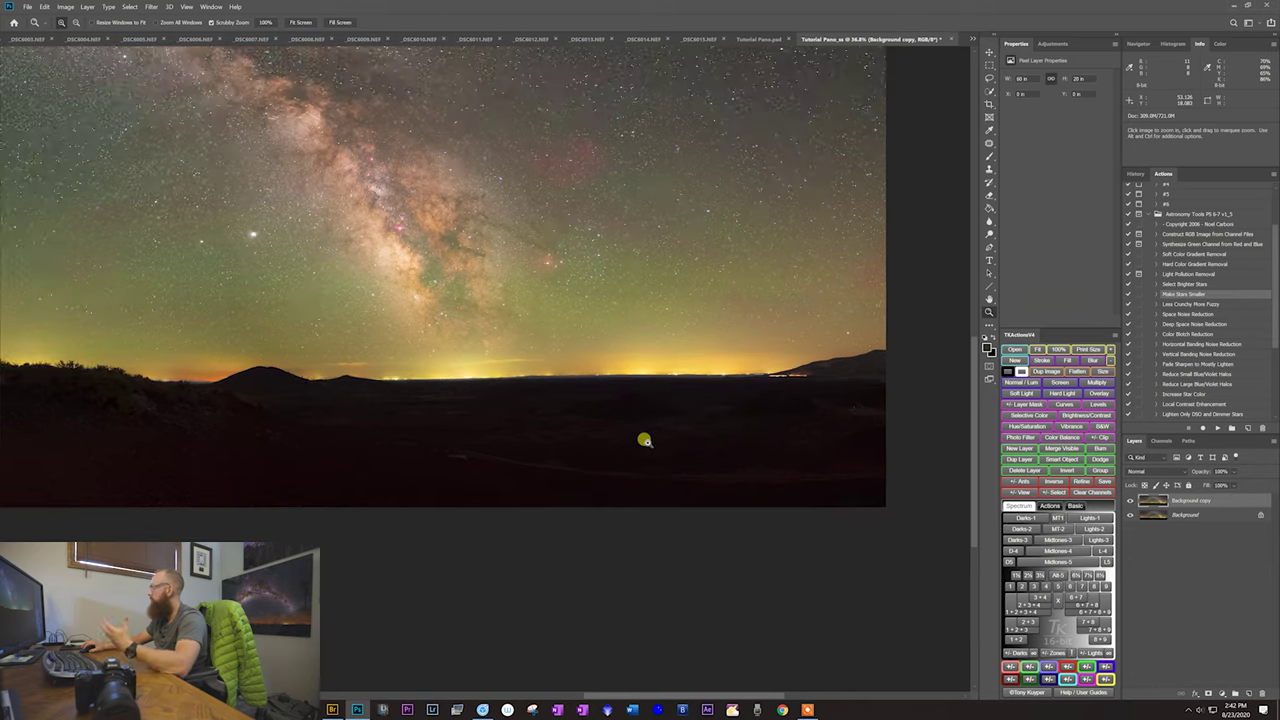
pyautogui.scroll(10, 652, 170)
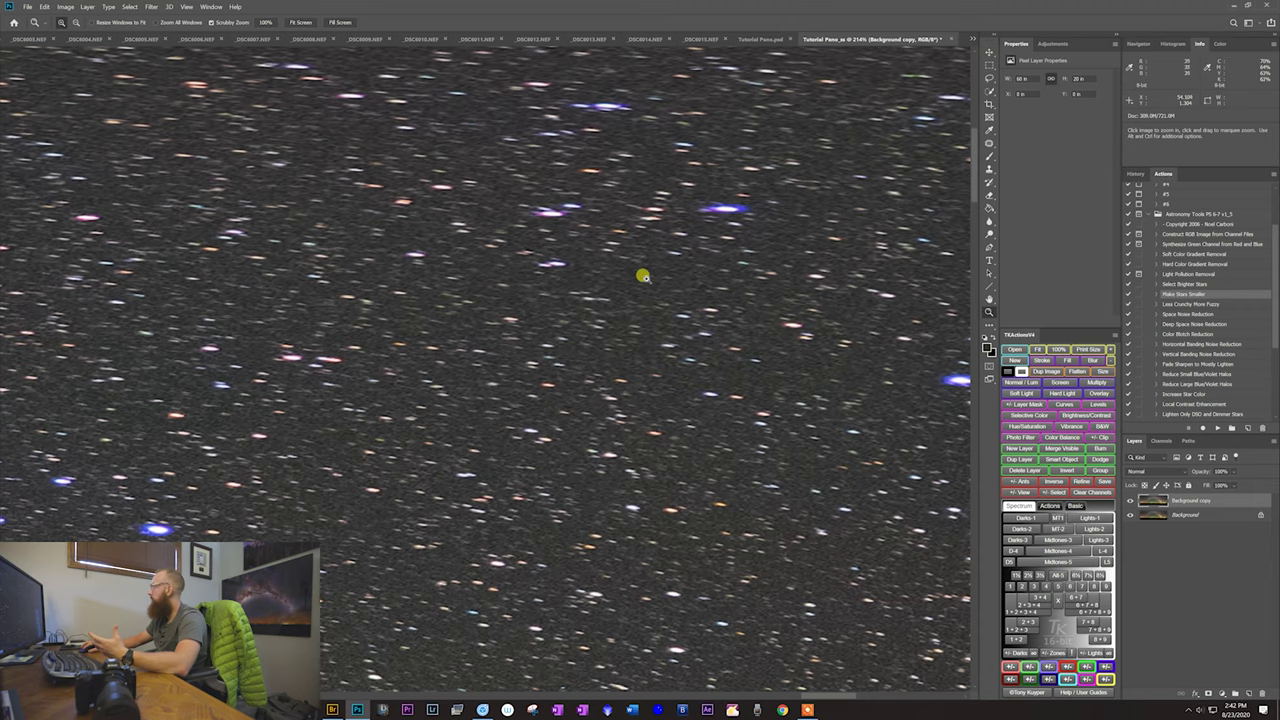
pyautogui.moveTo(643, 276); pyautogui.dragTo(631, 279)
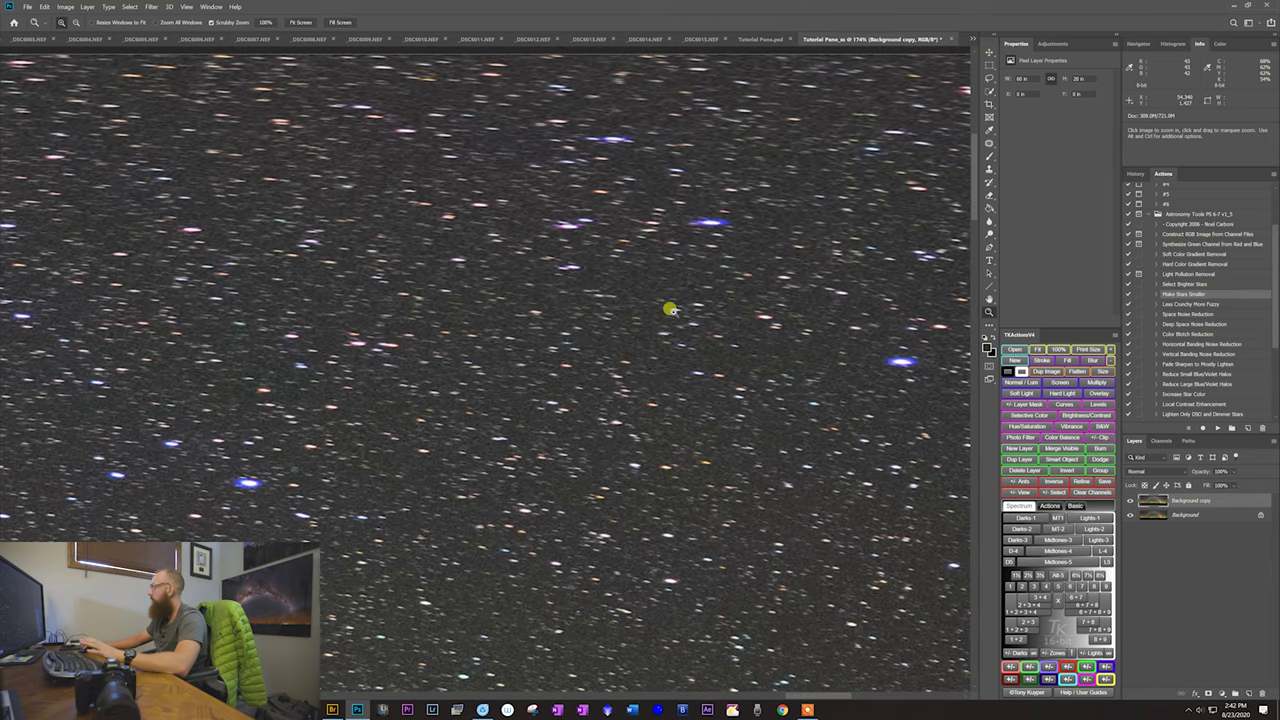
pyautogui.scroll(-3, 626, 289)
pyautogui.moveTo(563, 346); pyautogui.dragTo(590, 365)
pyautogui.moveTo(529, 437); pyautogui.dragTo(738, 267)
pyautogui.scroll(-2, 737, 267)
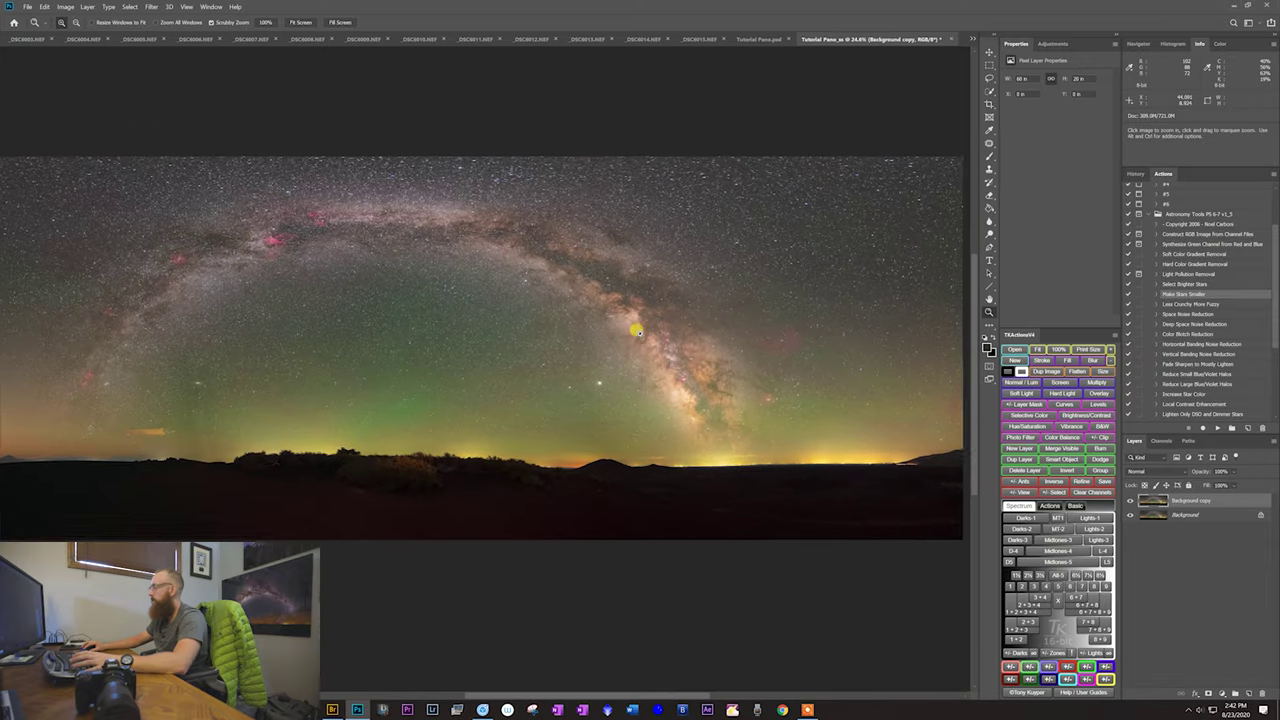
pyautogui.scroll(-1, 570, 380)
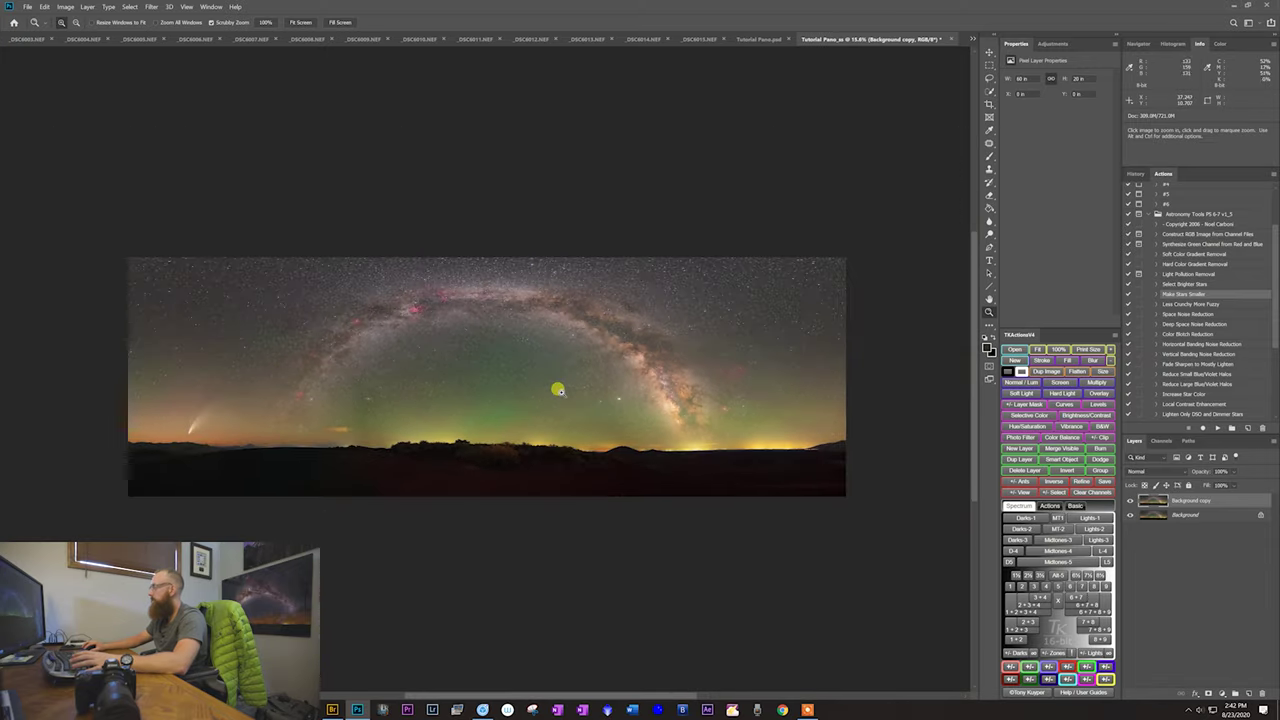
pyautogui.moveTo(626, 400); pyautogui.dragTo(606, 411)
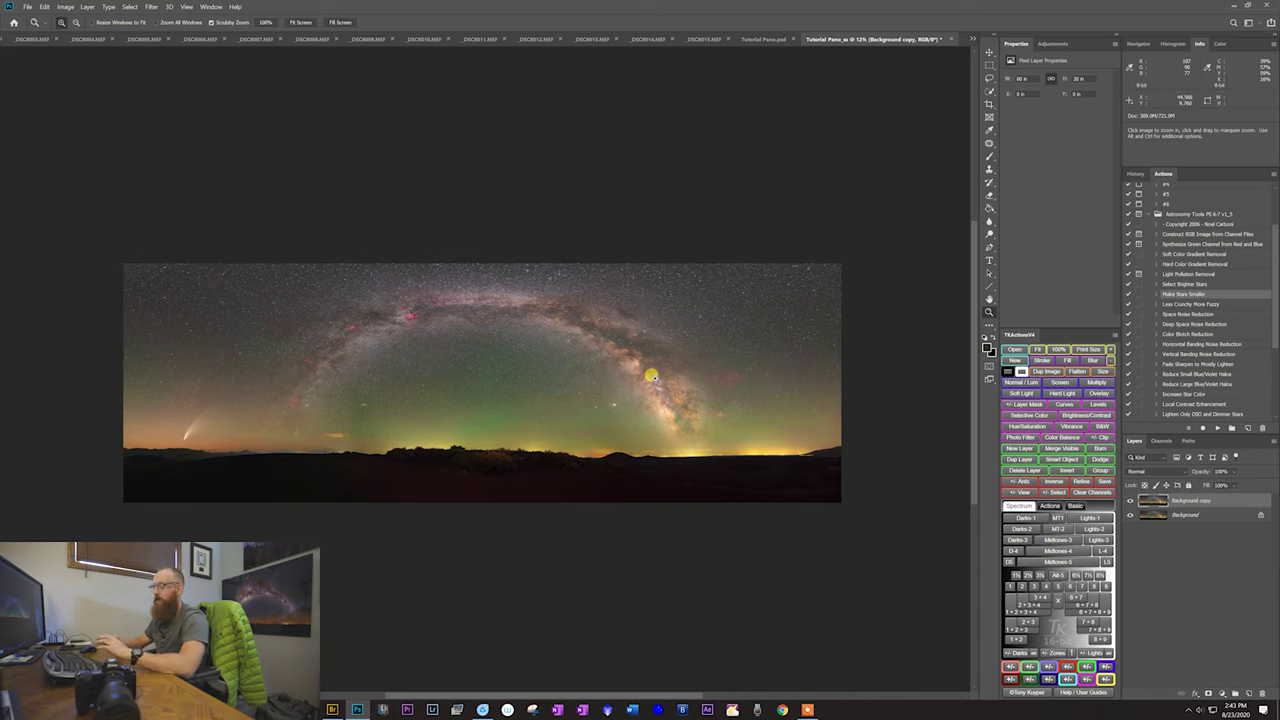
# Step: Flatten the brightened panorama into a single Background layer
pyautogui.moveTo(651, 376); pyautogui.dragTo(608, 369)
pyautogui.click(1273, 441)
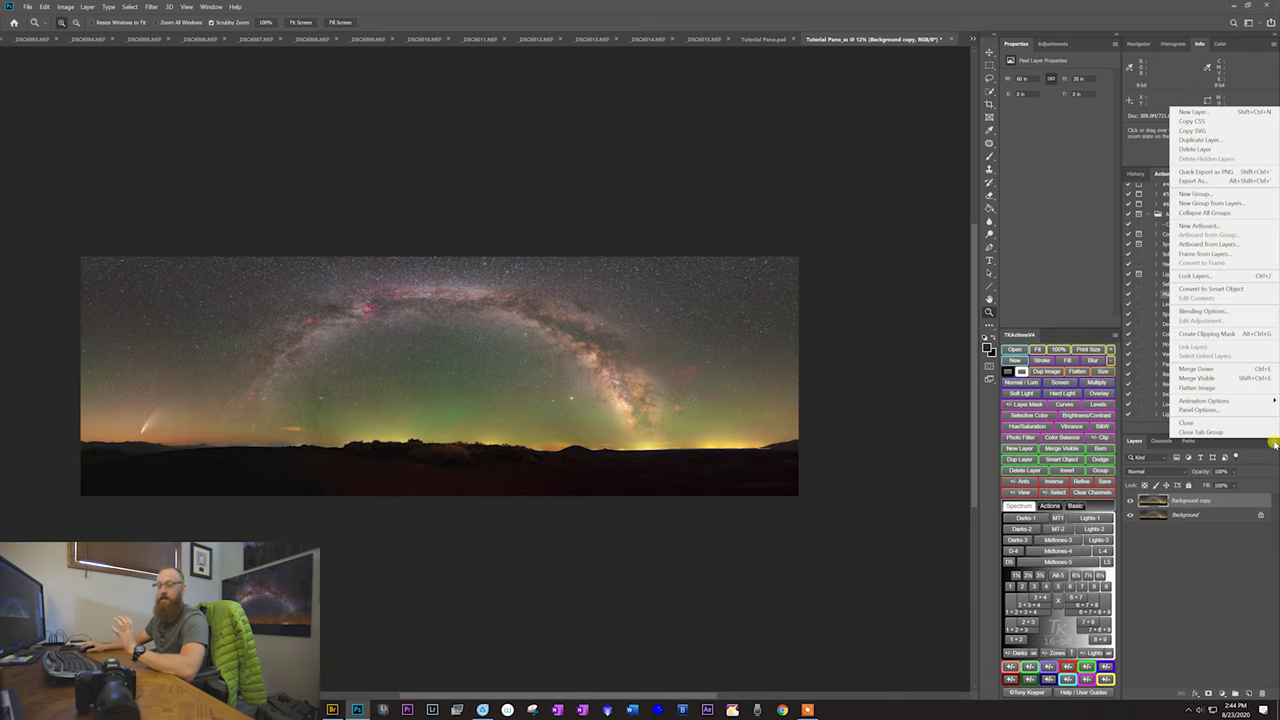
pyautogui.click(1244, 388)
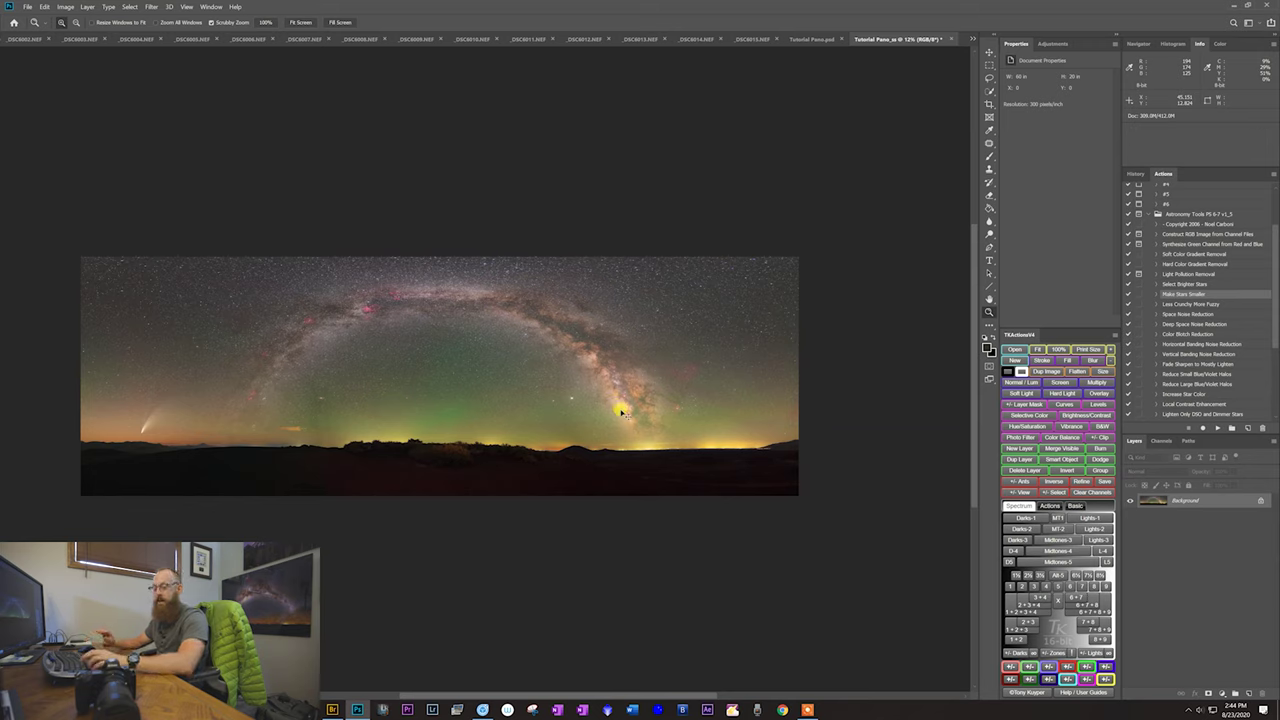
# Step: Resize the panorama to 10 inches wide at 300 pixels/inch, keeping its proportions
pyautogui.hotkey('ctrl', 'alt', 'i')
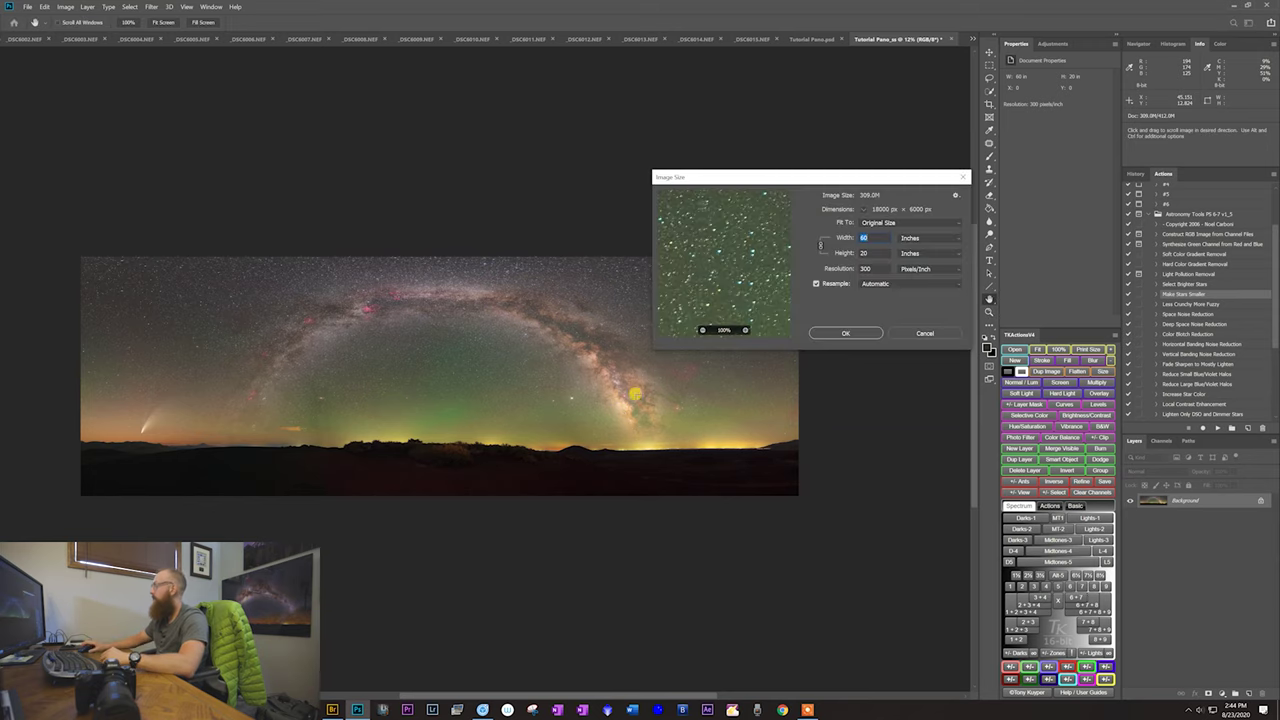
pyautogui.write('10')
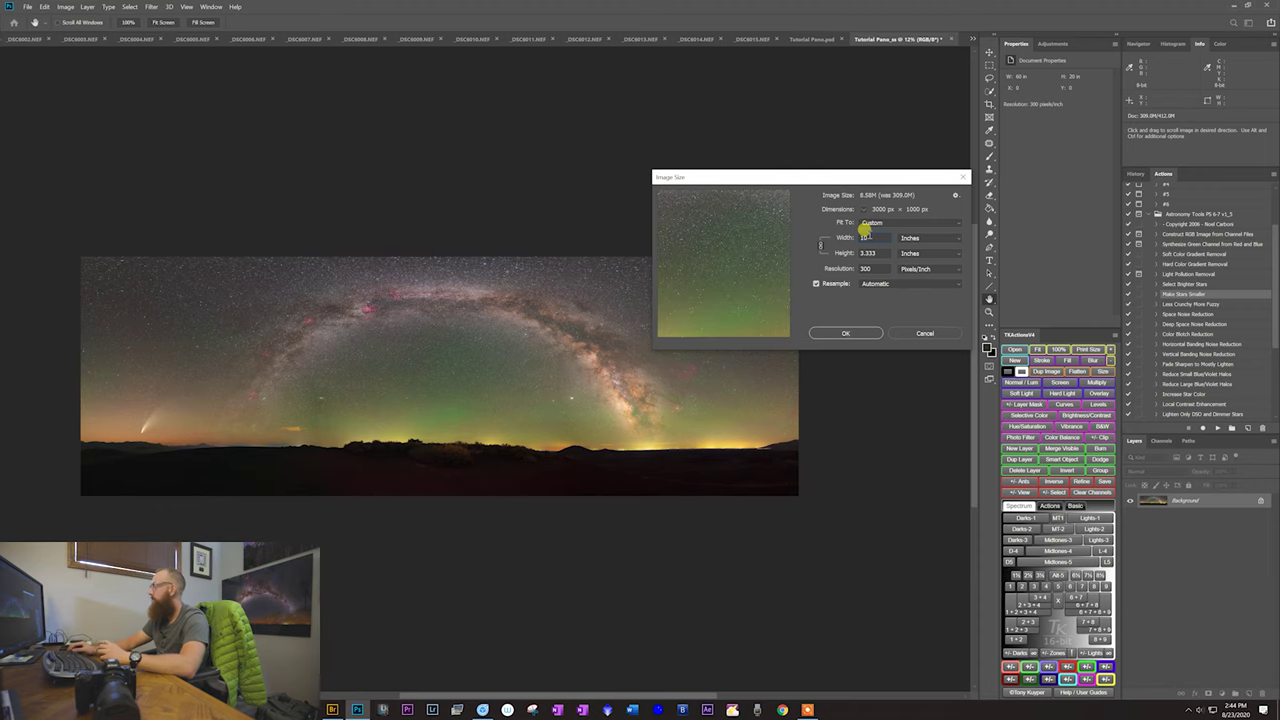
pyautogui.press('Return')
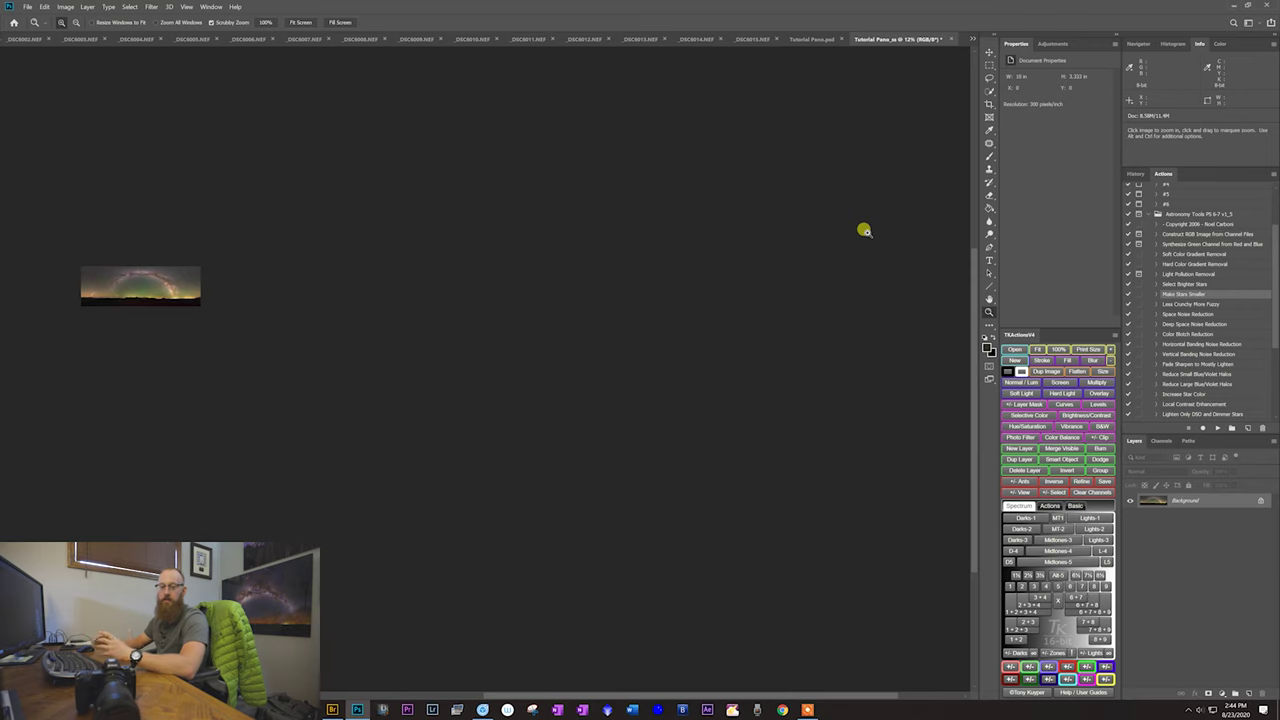
pyautogui.moveTo(124, 277); pyautogui.dragTo(446, 381)
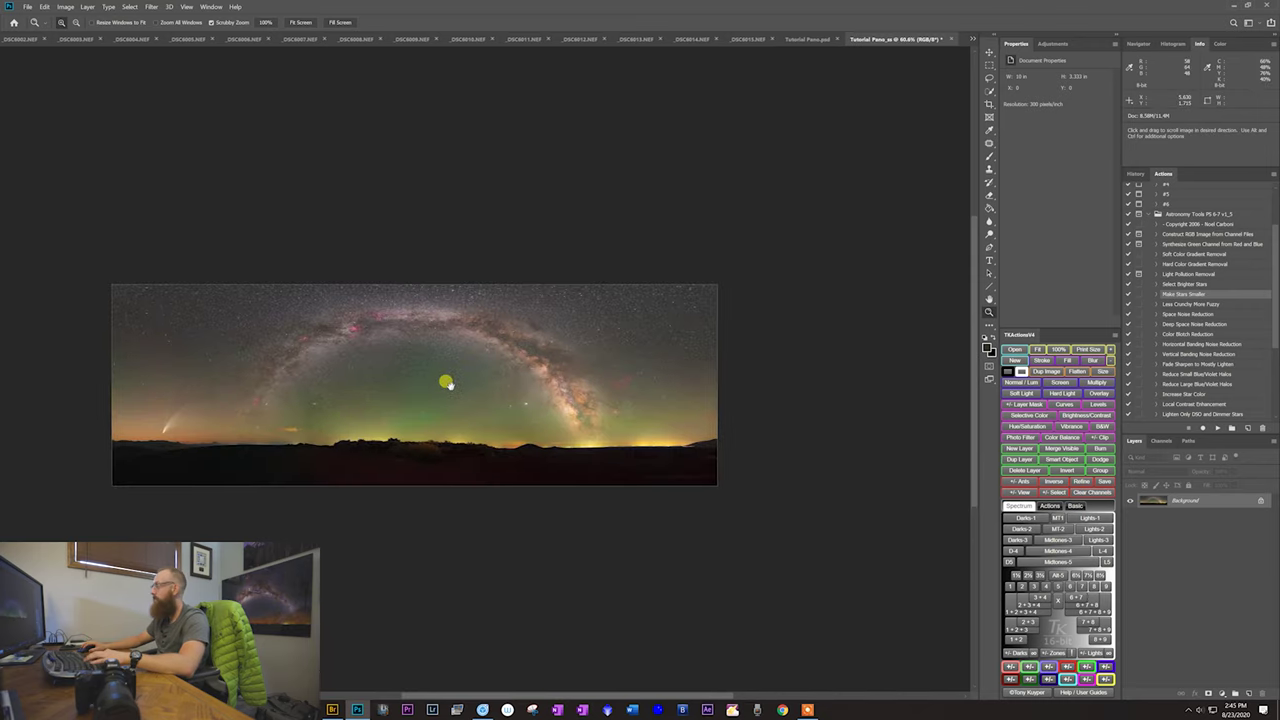
# Step: Save the resized panorama as a JPEG named Tutorial Pano_ss in the crmo ice folder on the Desktop
pyautogui.click(28, 7)
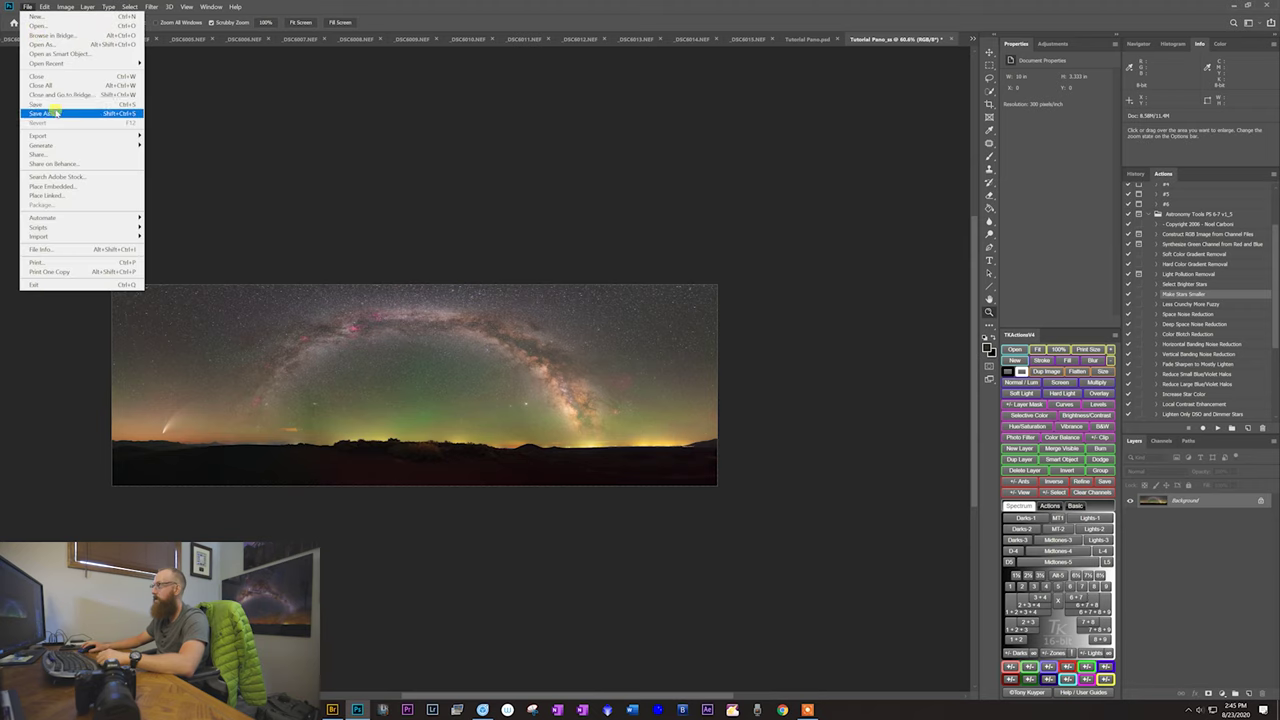
pyautogui.click(56, 114)
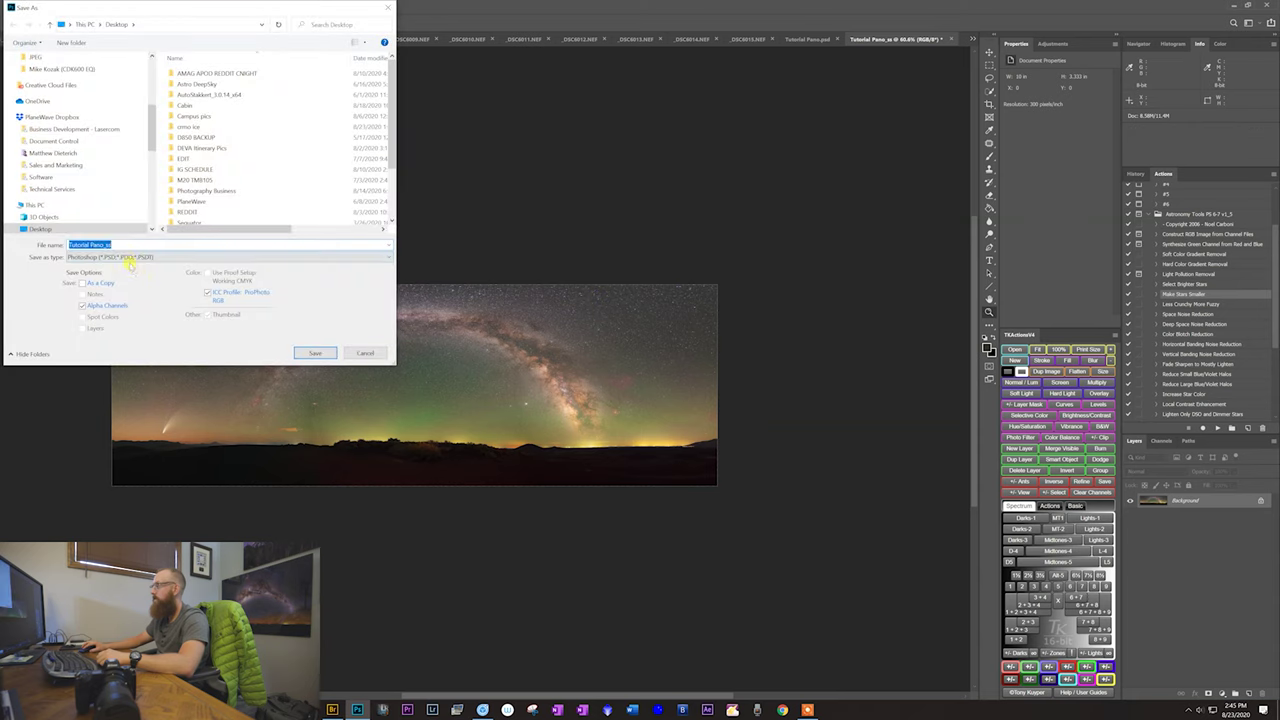
pyautogui.click(130, 258)
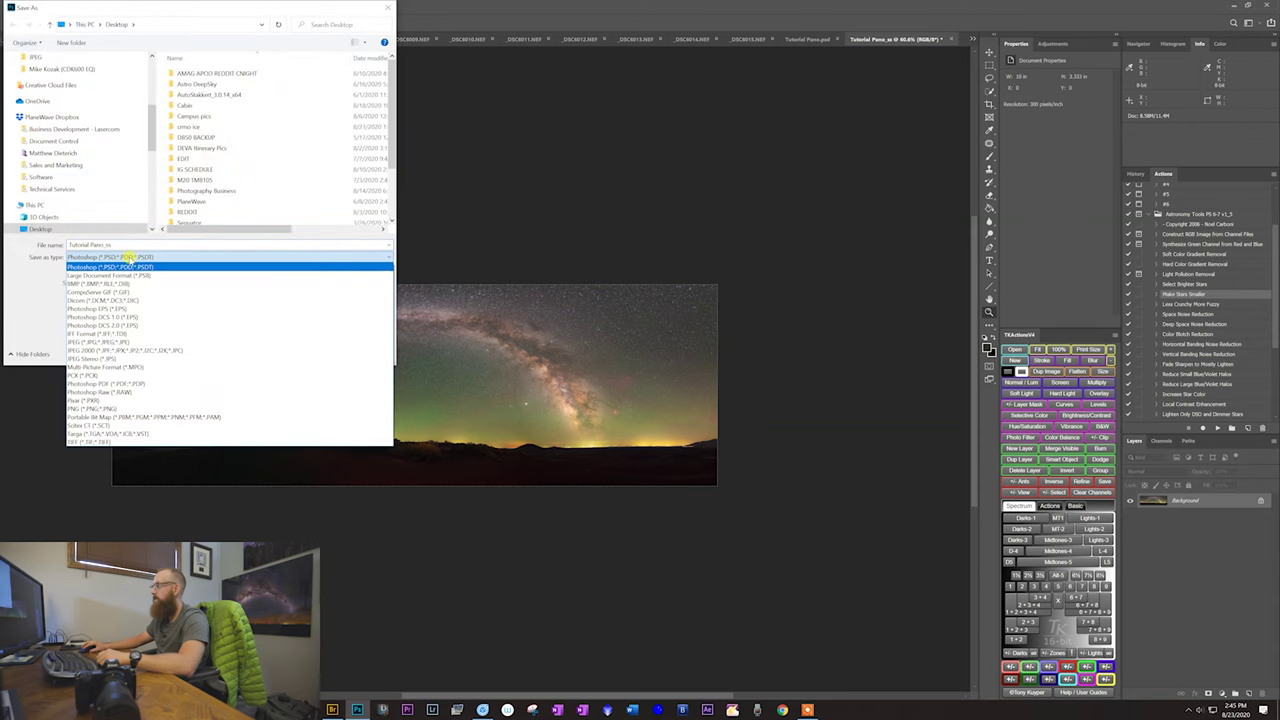
pyautogui.click(98, 342)
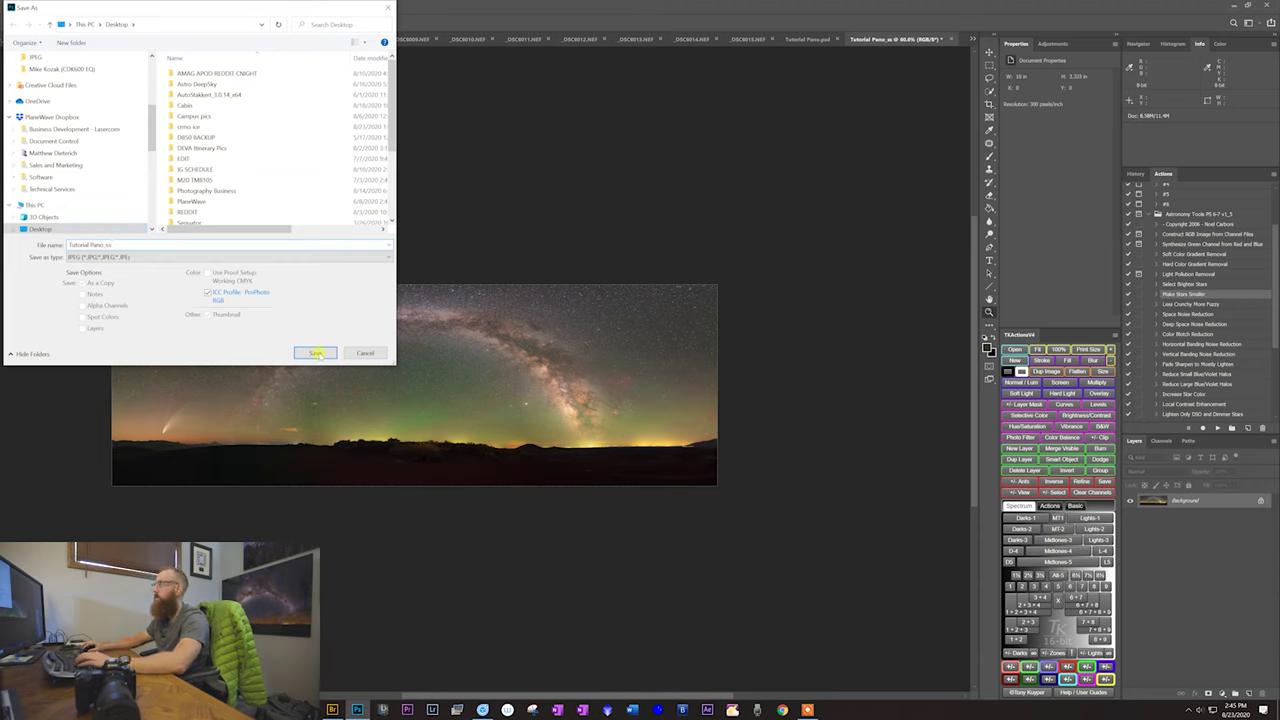
pyautogui.doubleClick(254, 127)
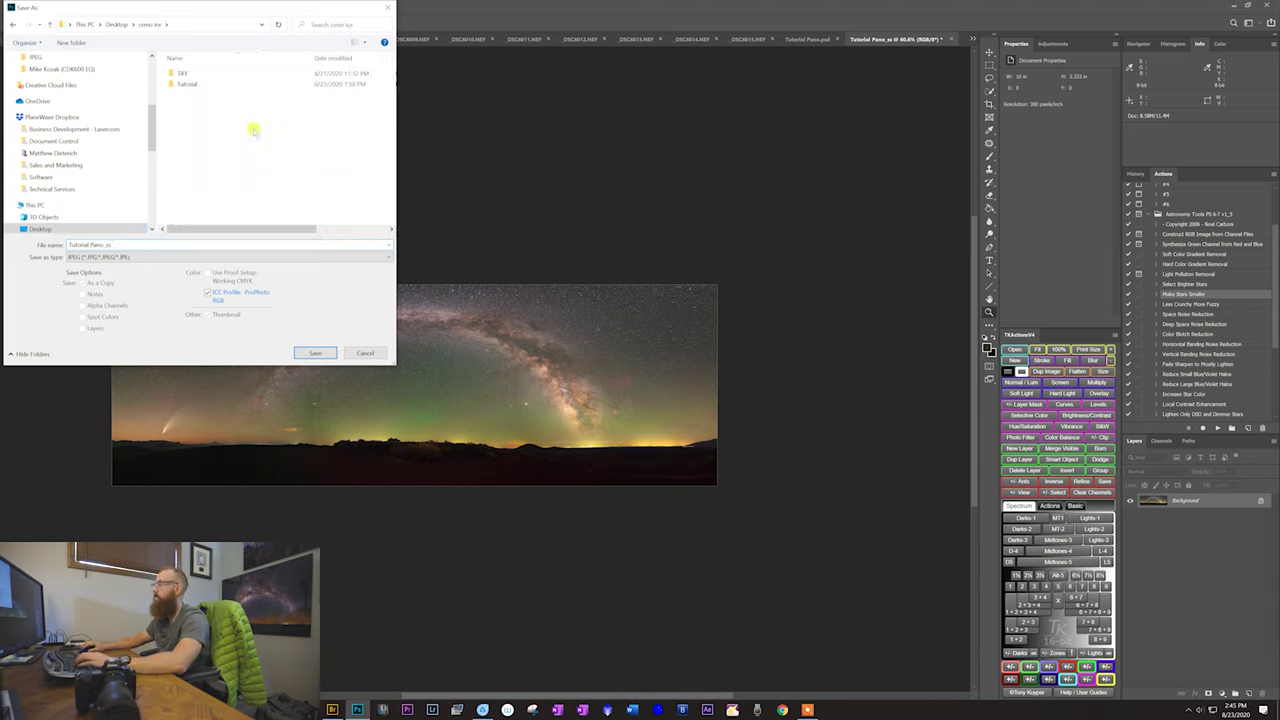
pyautogui.click(316, 353)
pyautogui.moveTo(585, 227); pyautogui.dragTo(657, 232)
pyautogui.click(647, 179)
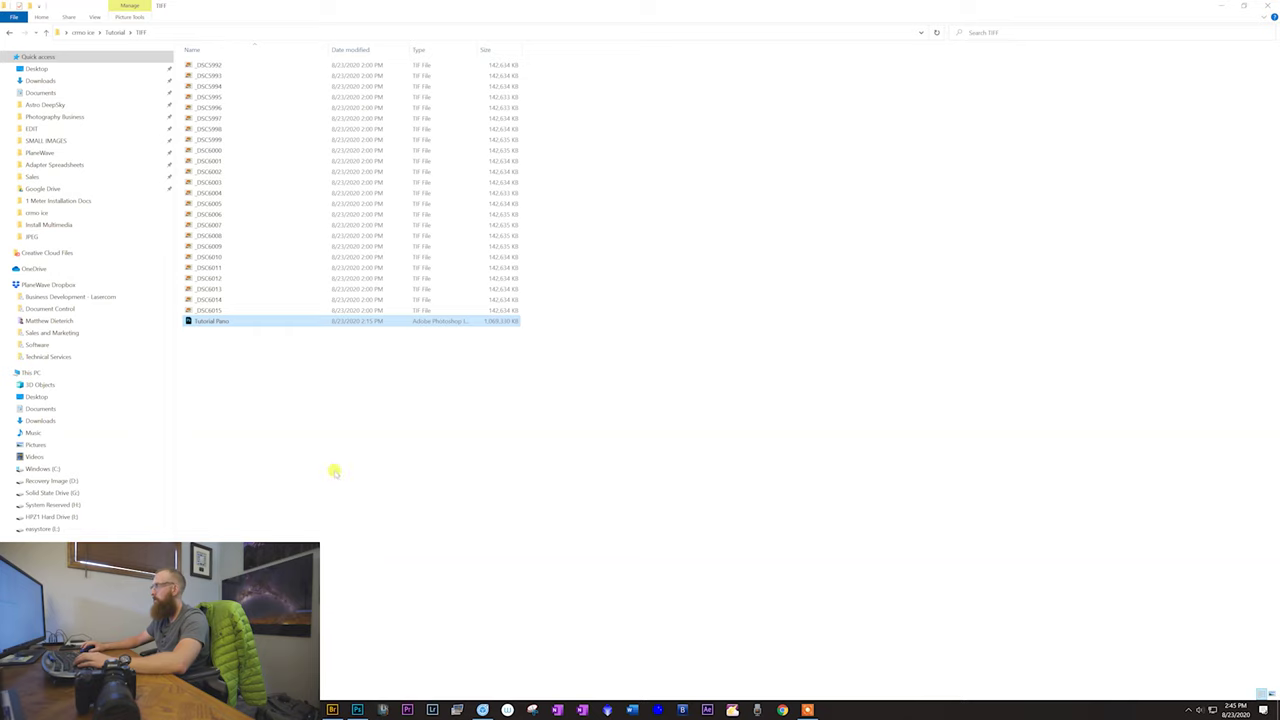
# Step: Go to the crmo ice folder in File Explorer and open the Tutorial Pano_ss JPEG for viewing
pyautogui.click(116, 32)
pyautogui.click(84, 32)
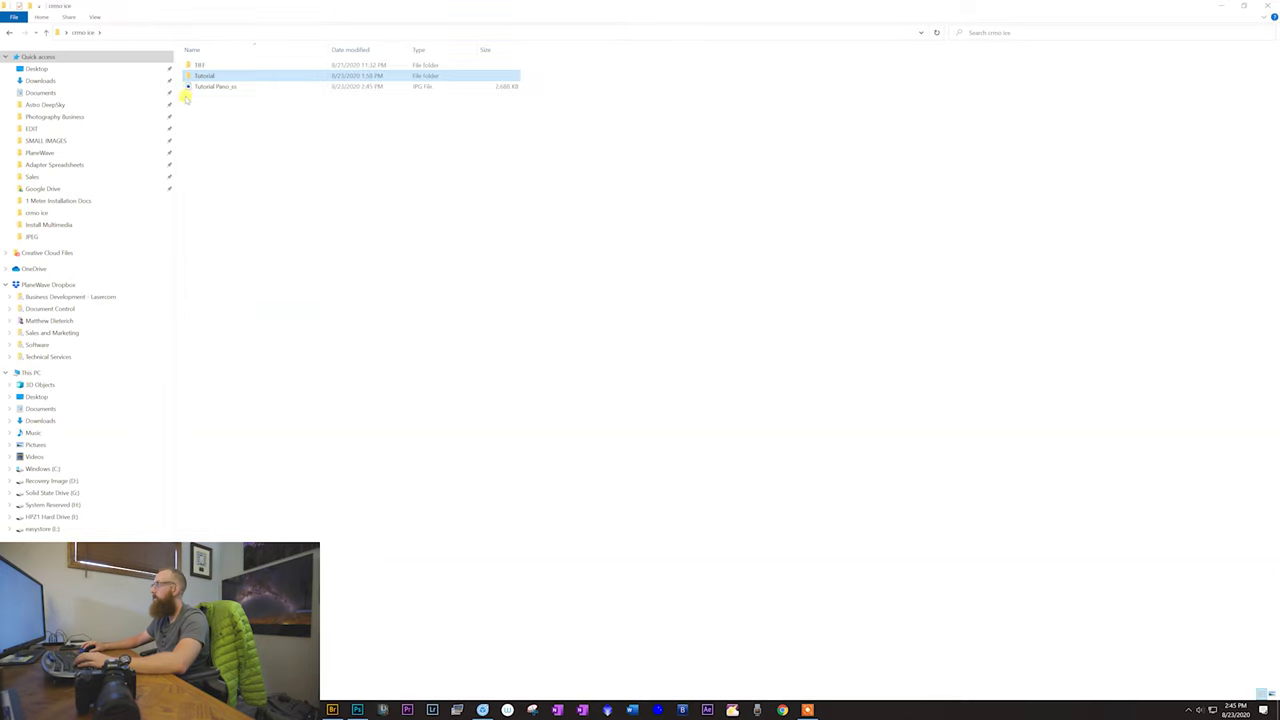
pyautogui.click(234, 87)
pyautogui.doubleClick(238, 88)
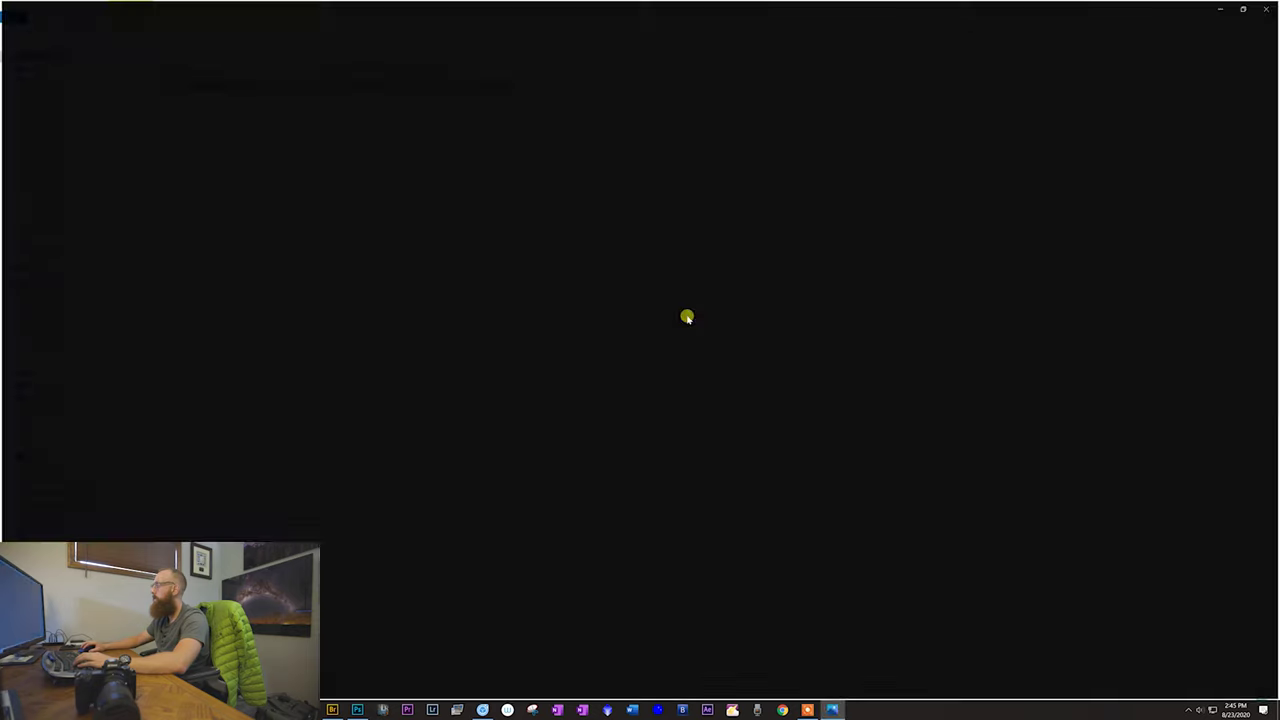